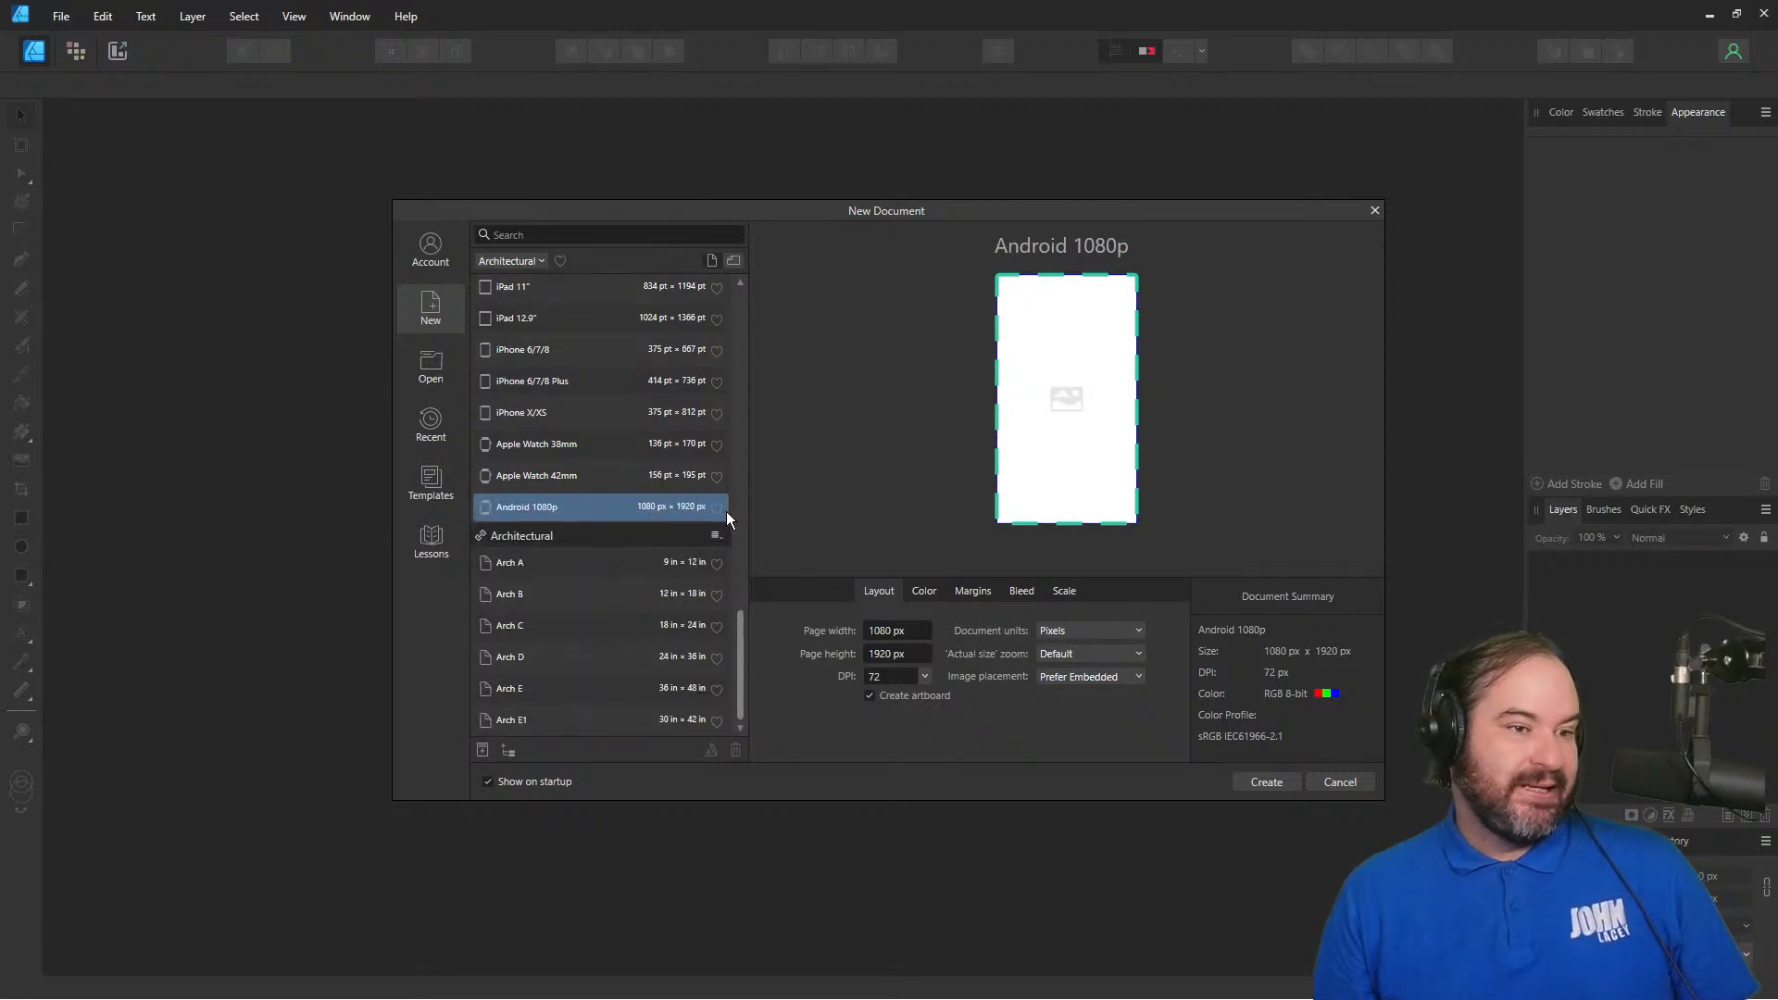
- Create a new RGB/8 document with a 1920 × 1080 px artboard at 72 DPI
scroll(726, 515, "up", 6)
scroll(726, 522, "up", 8)
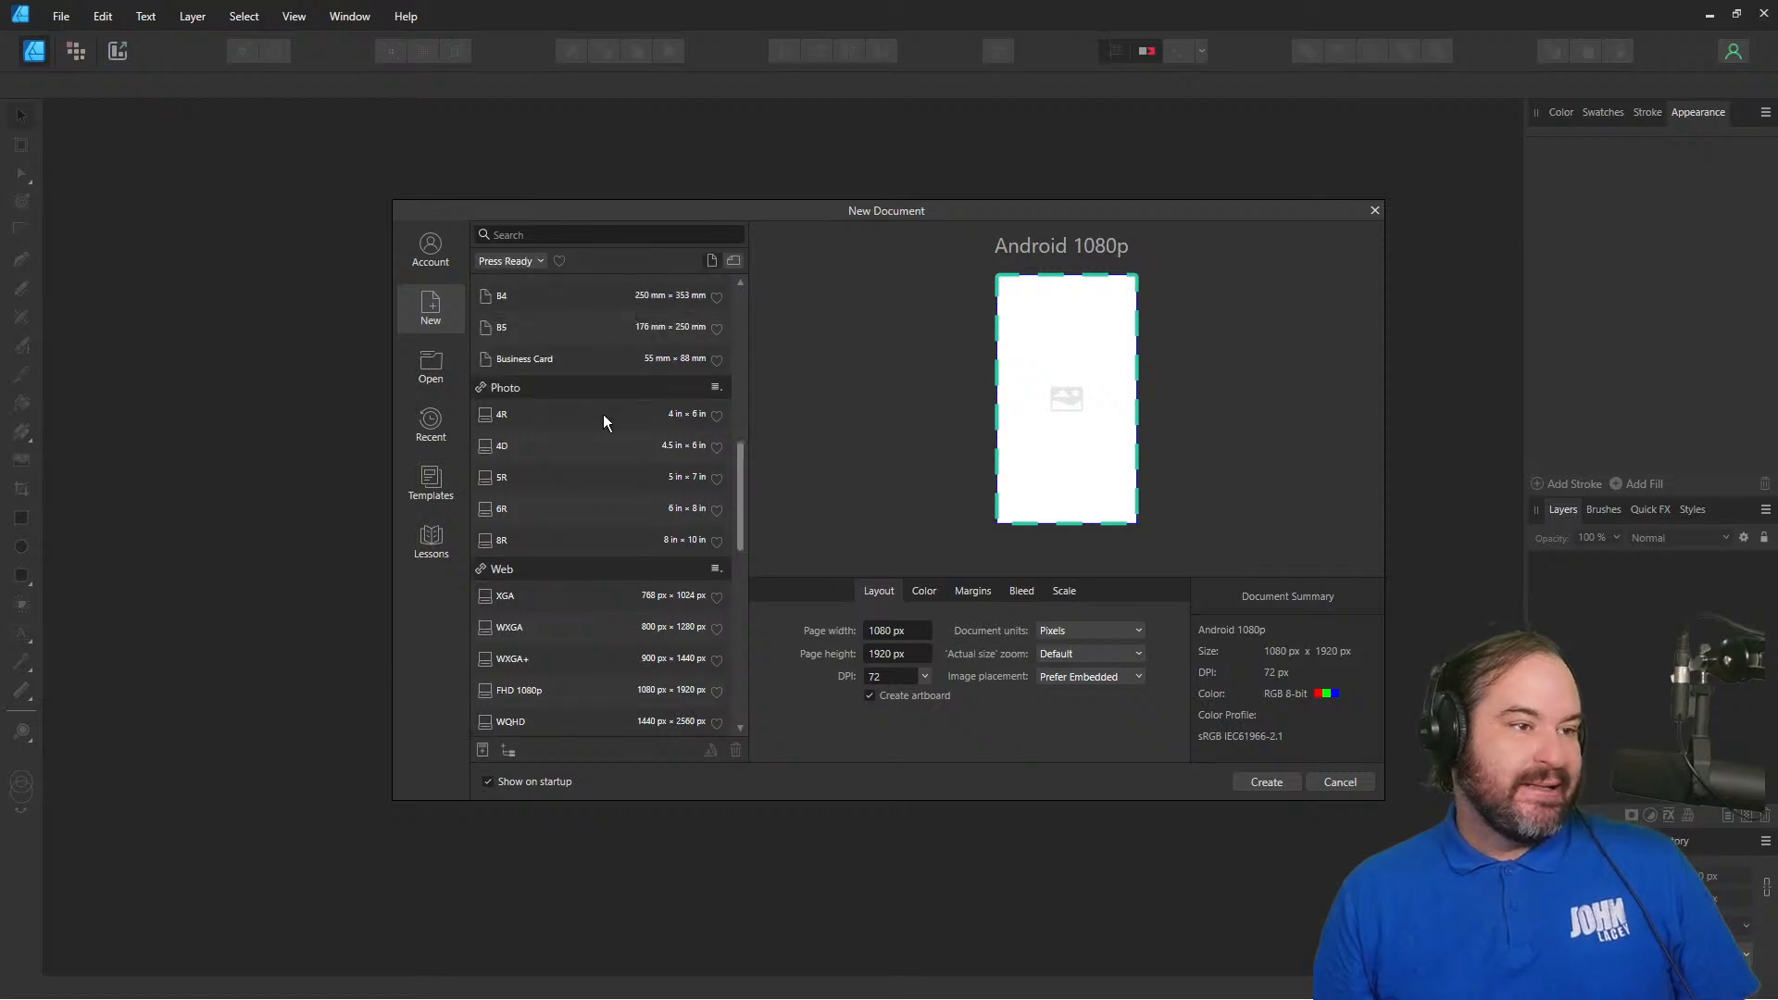
scroll(611, 482, "up", 6)
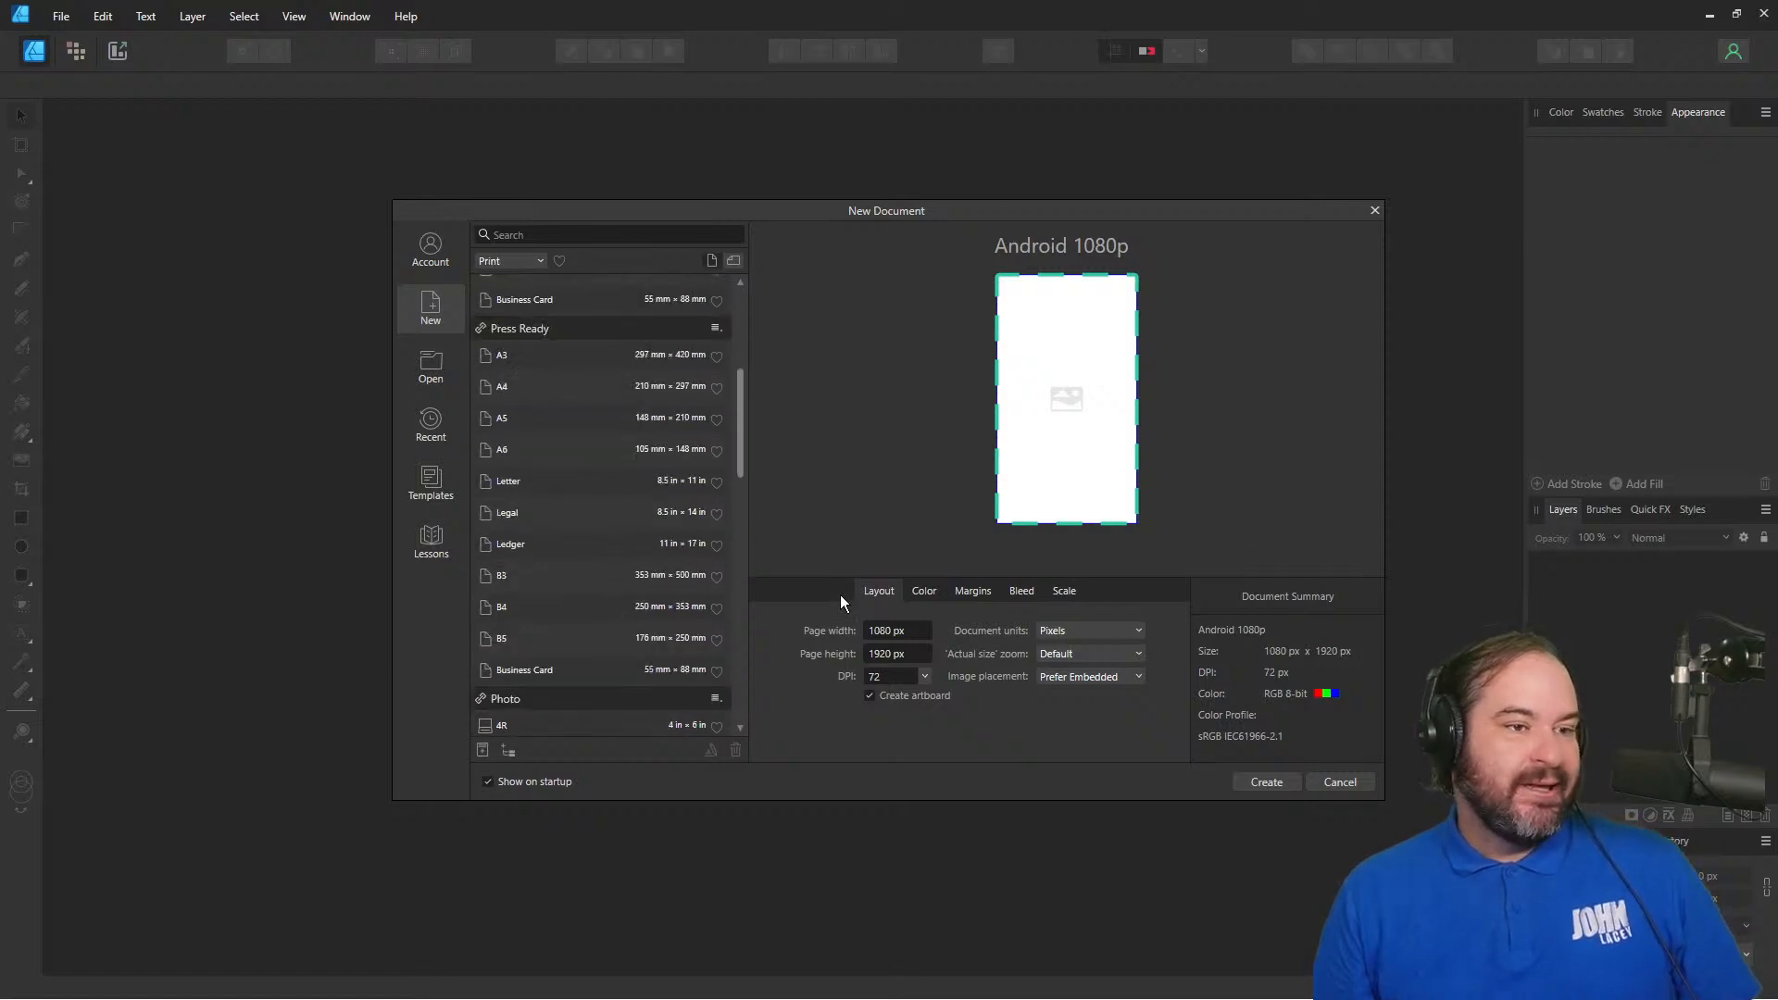
left_click(893, 630)
type("192")
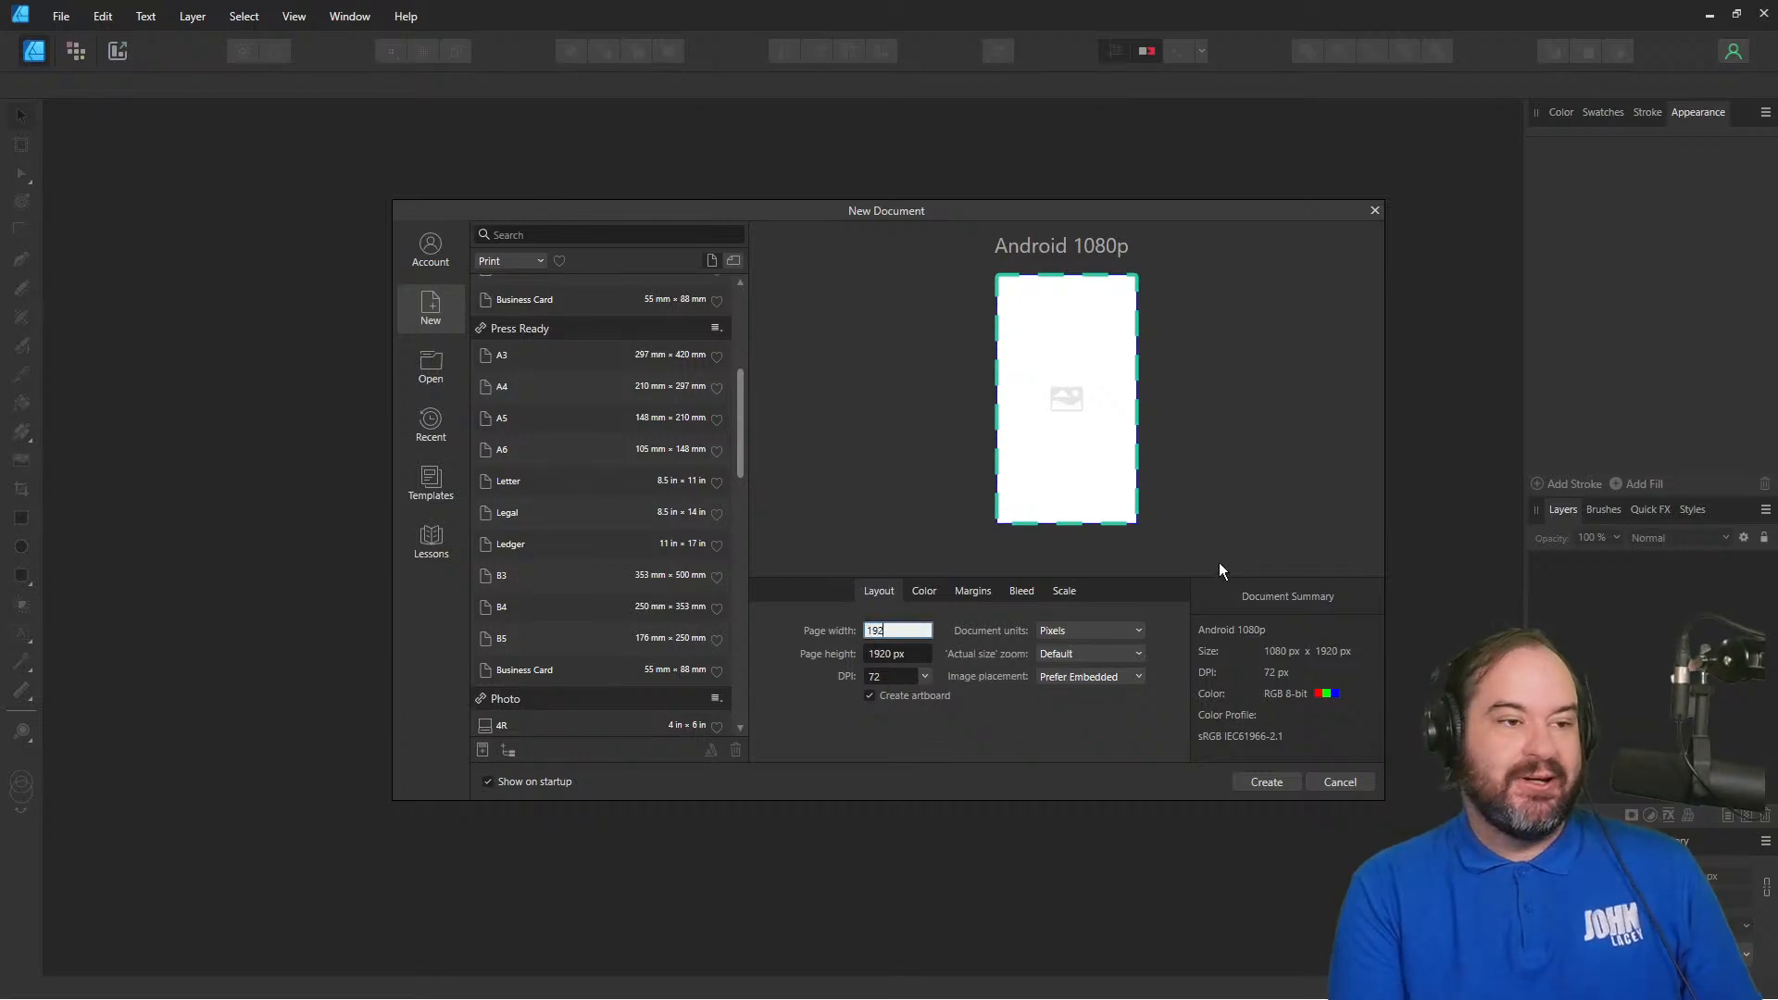
type("0")
key("Tab")
type("1080")
key("Tab")
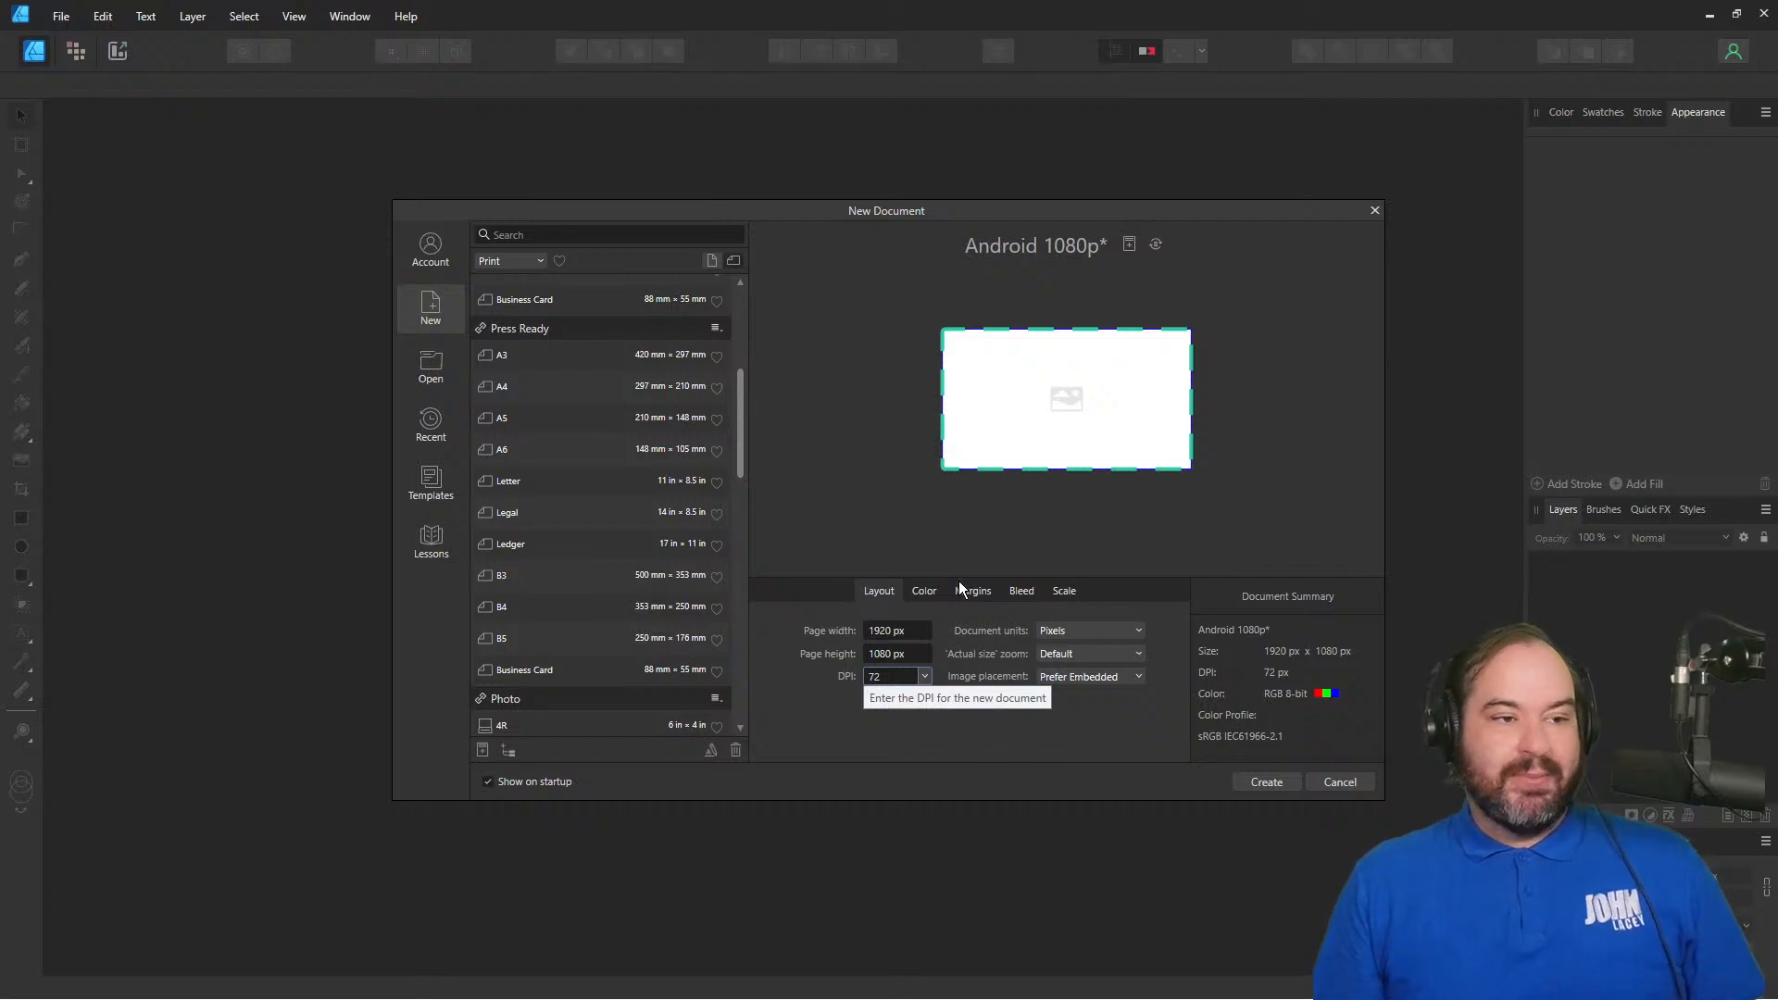
left_click(926, 591)
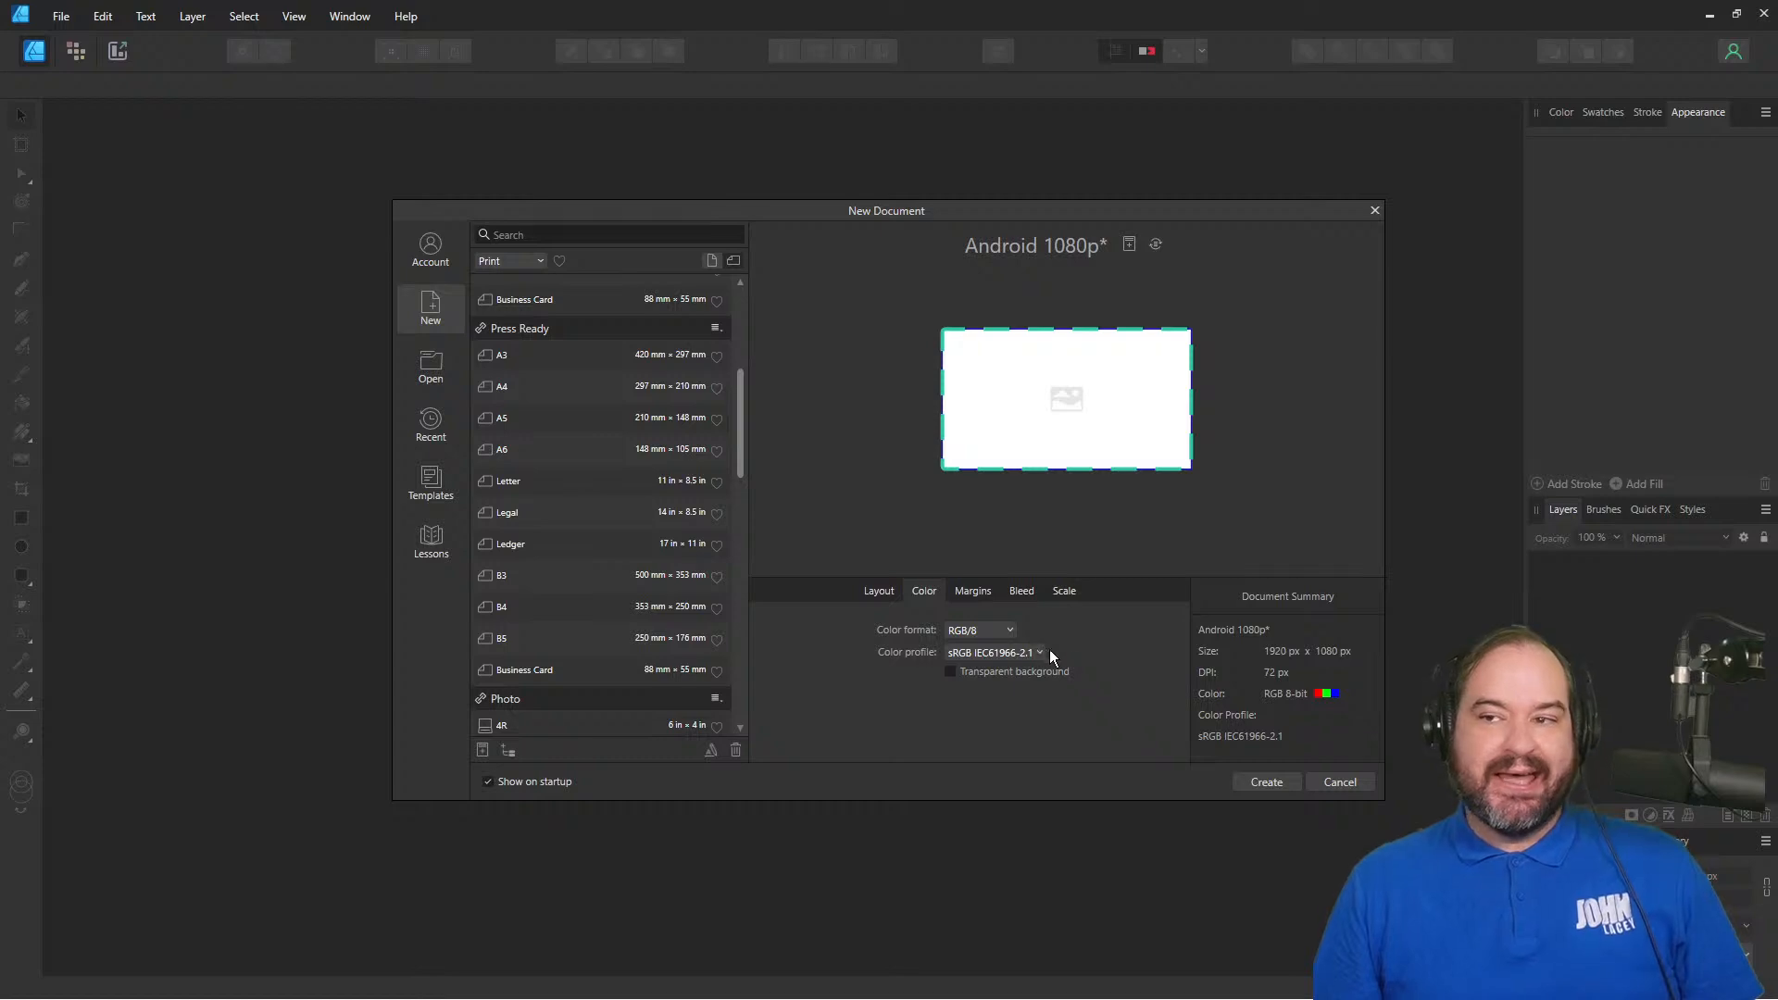
left_click(1265, 781)
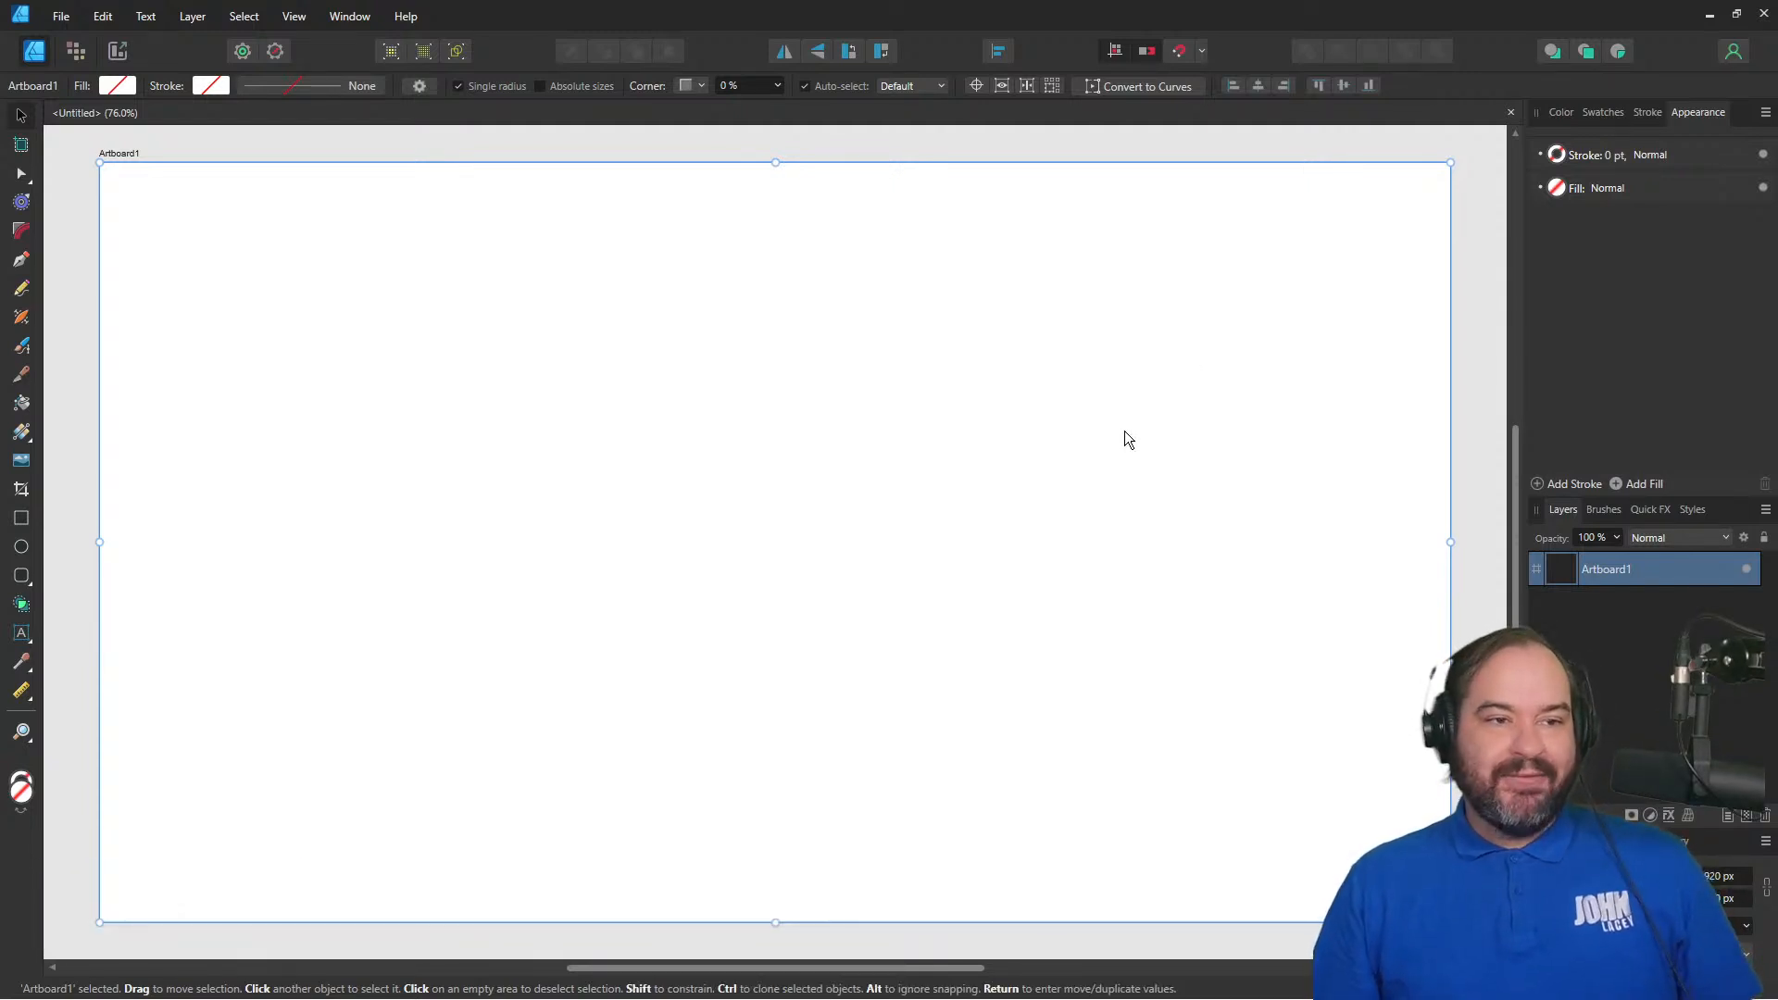
- Draw a second artboard about 1927 × 283 px just below the first one
scroll(1124, 431, "down", 2)
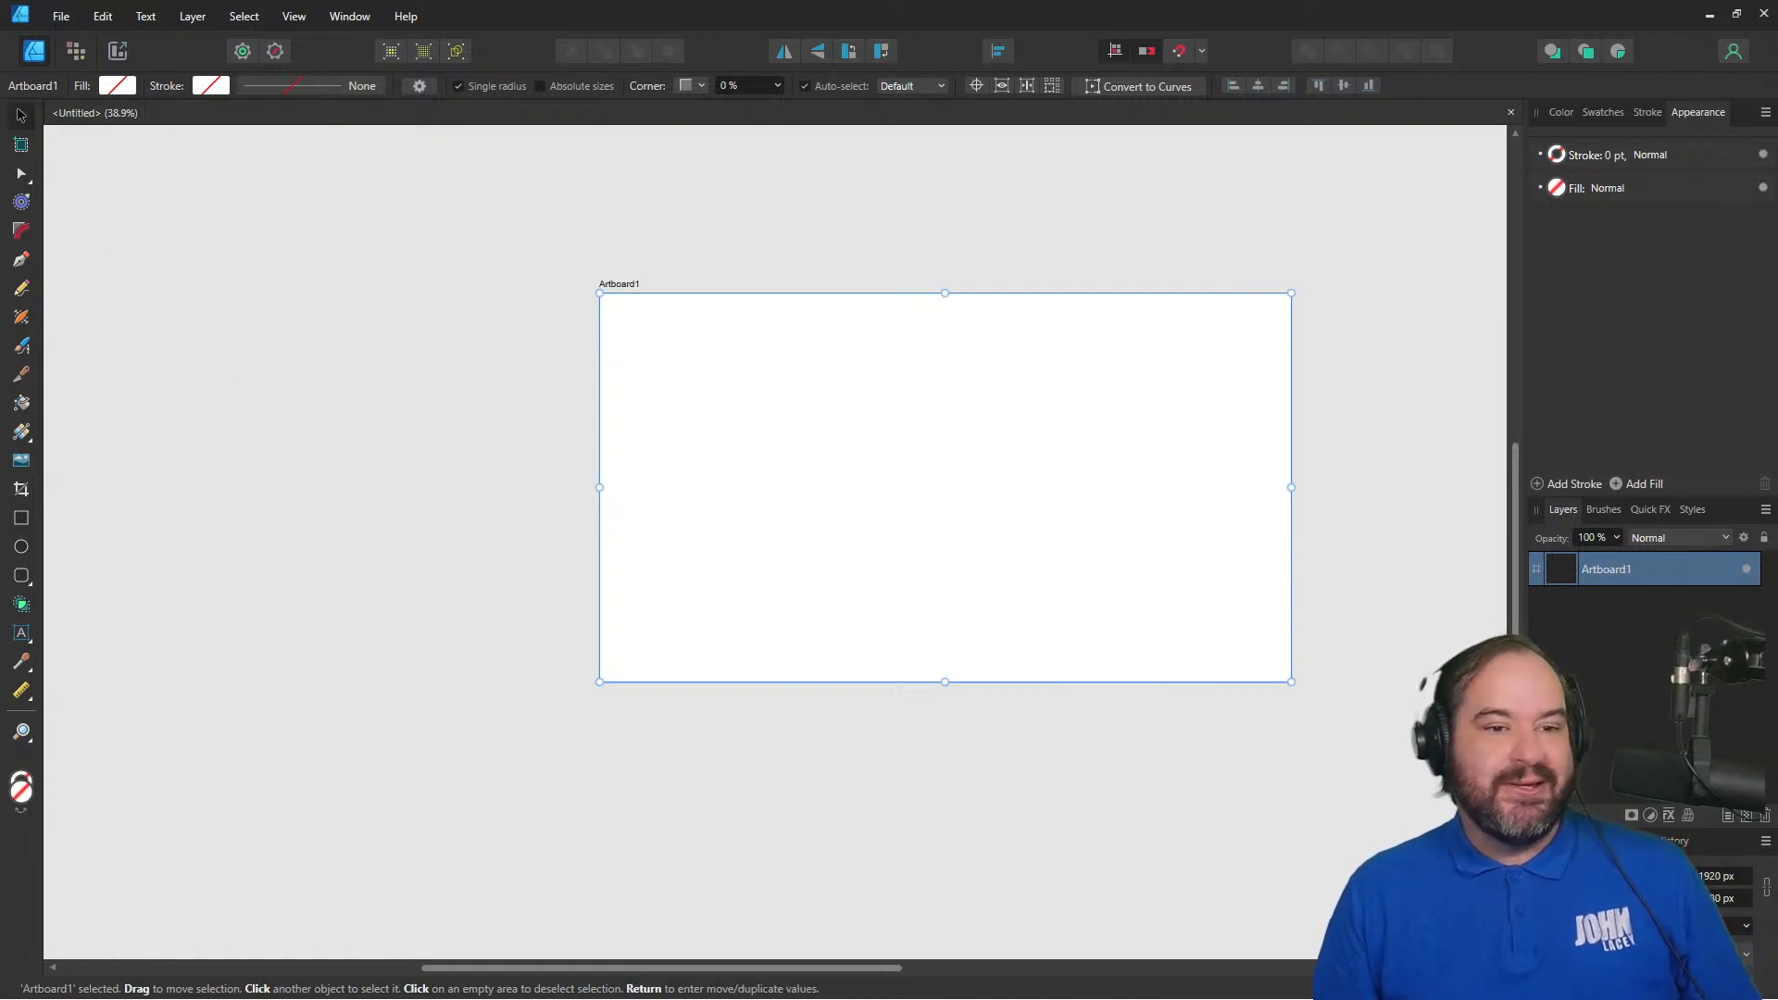
left_click(22, 144)
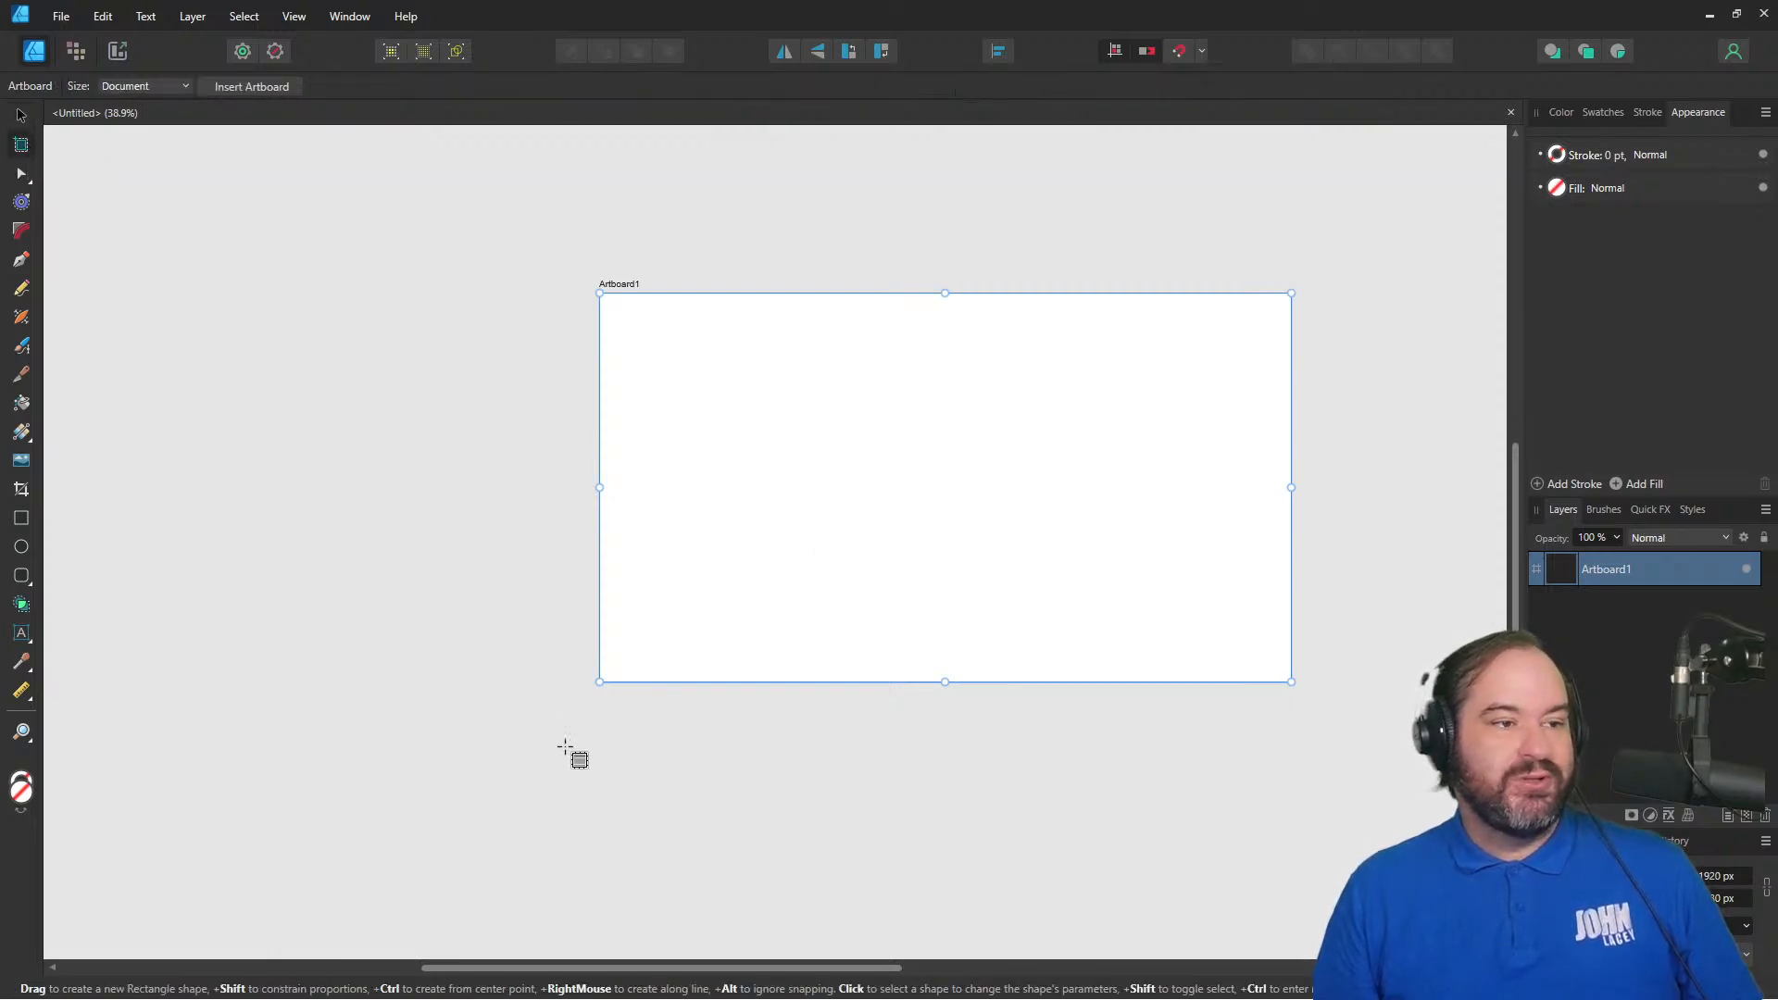
left_click_drag(603, 750, 1299, 850)
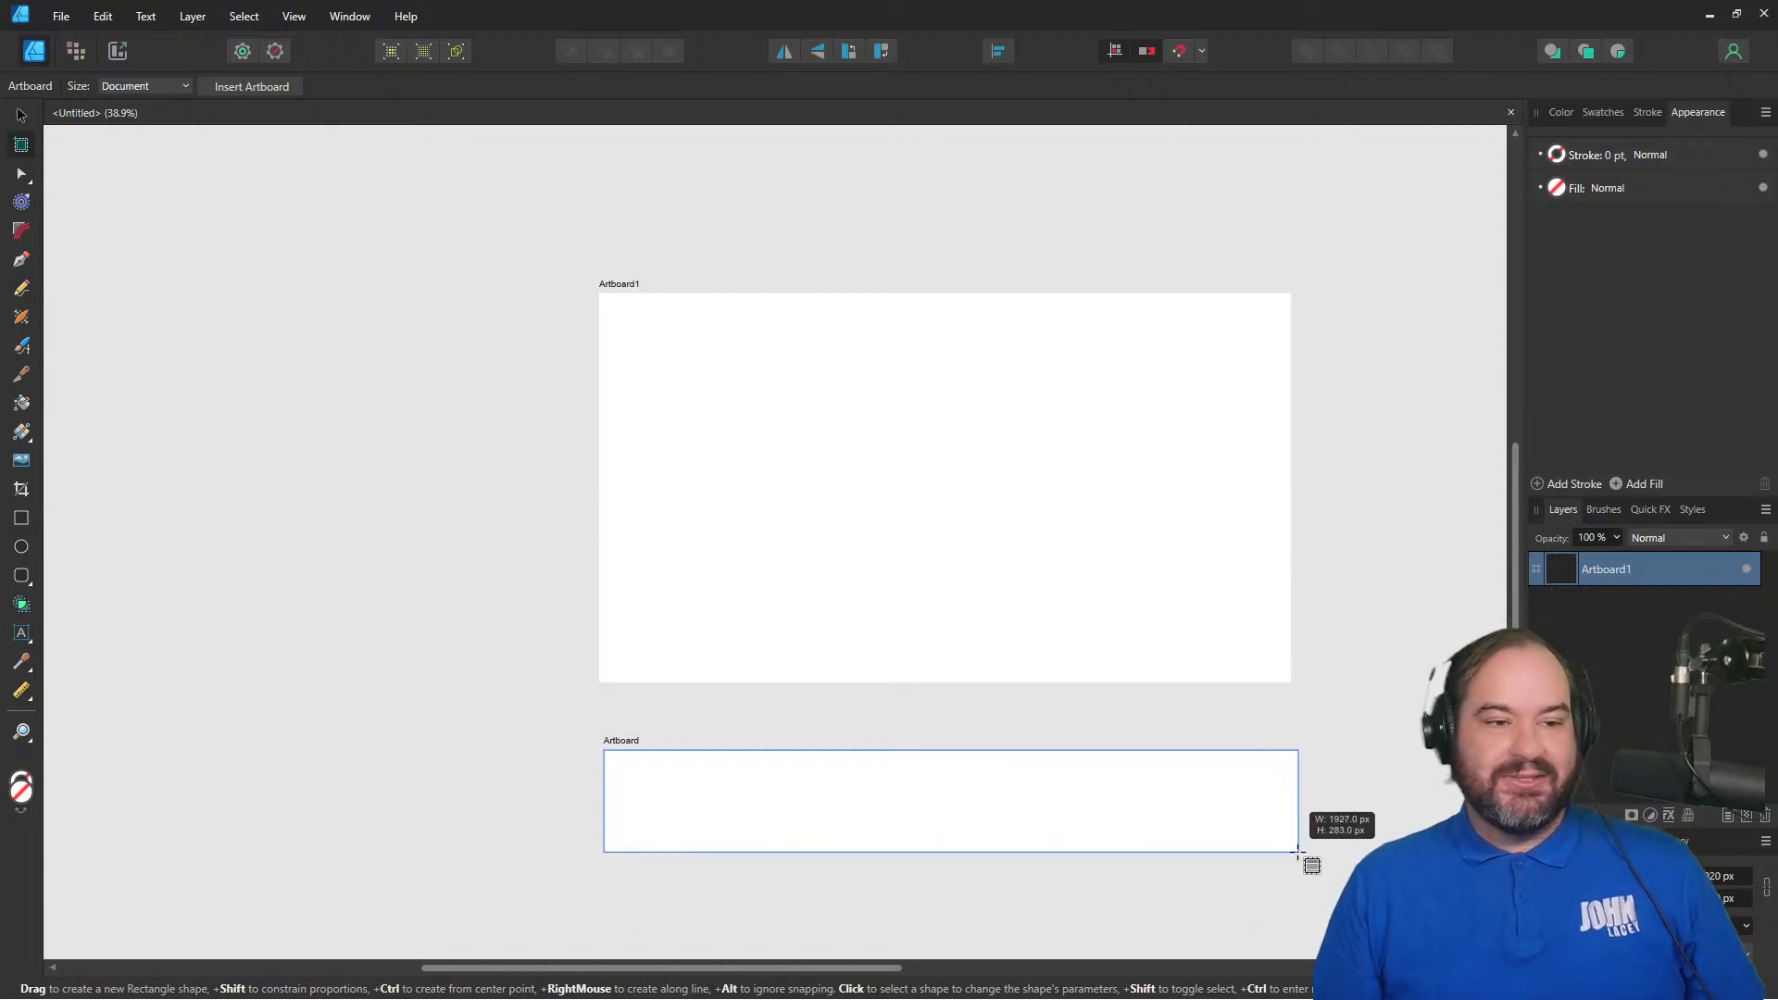
left_click_drag(1300, 851, 1297, 852)
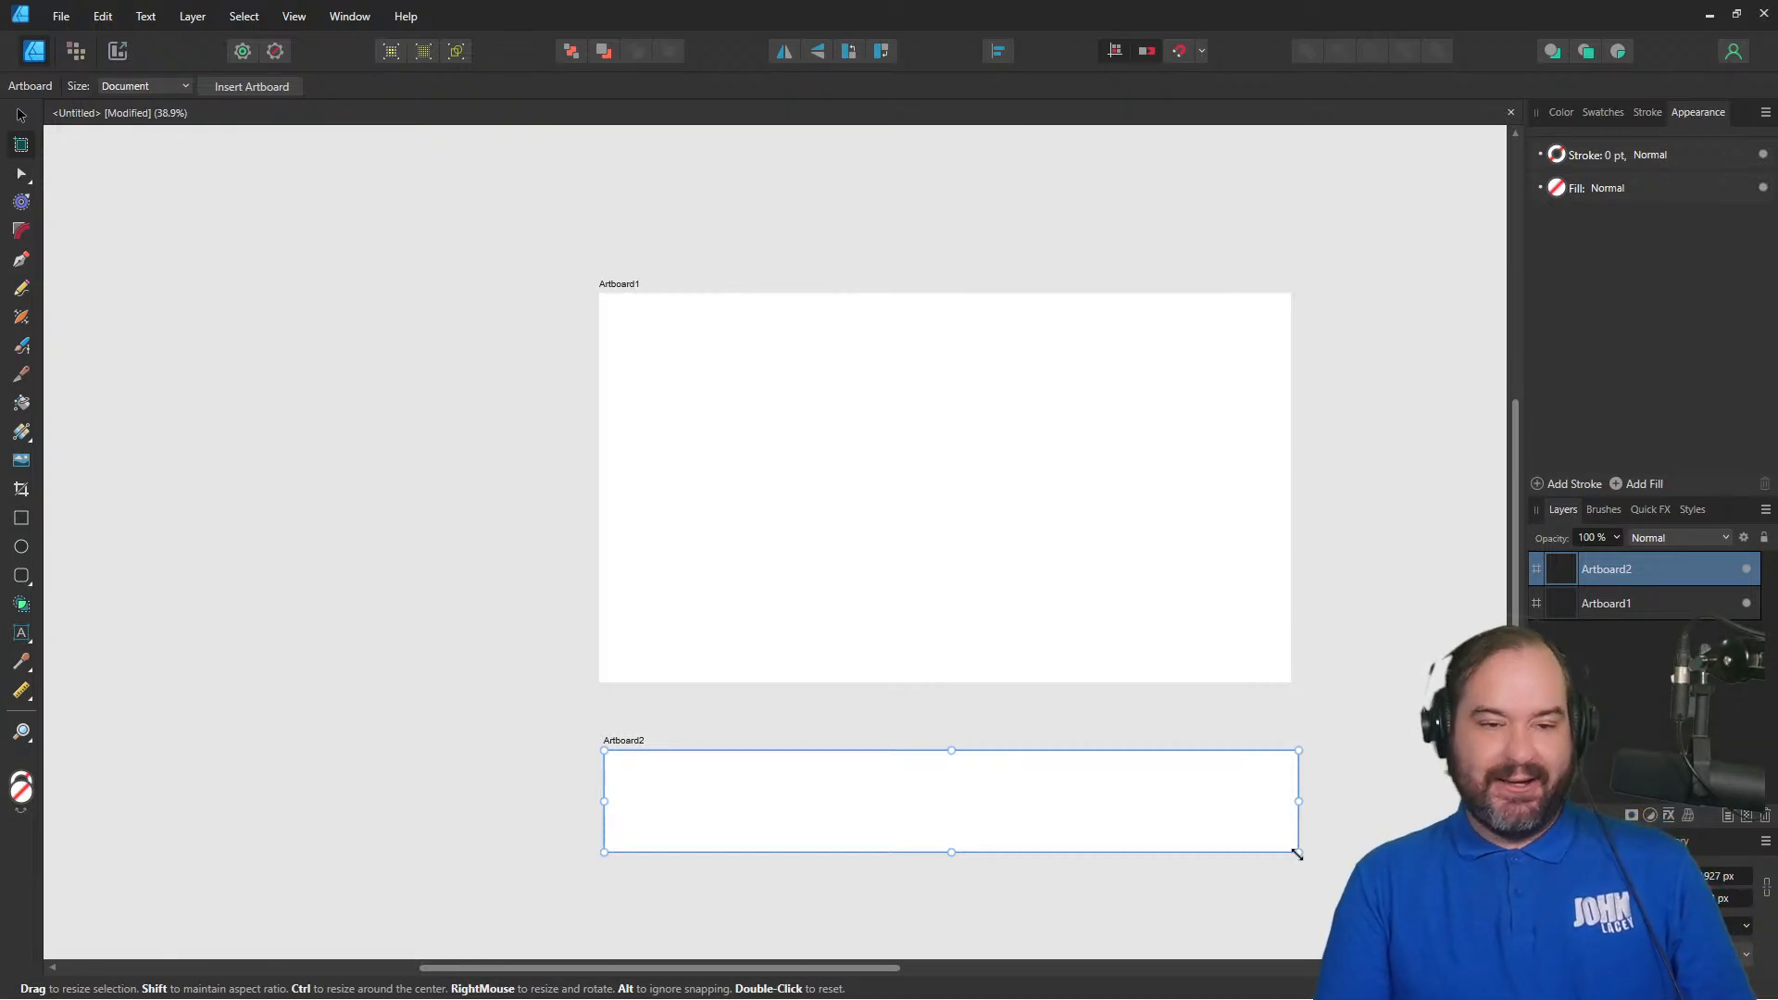
- Move the second artboard up so its upper edge meets the lower edge of the first artboard
double_click(1671, 576)
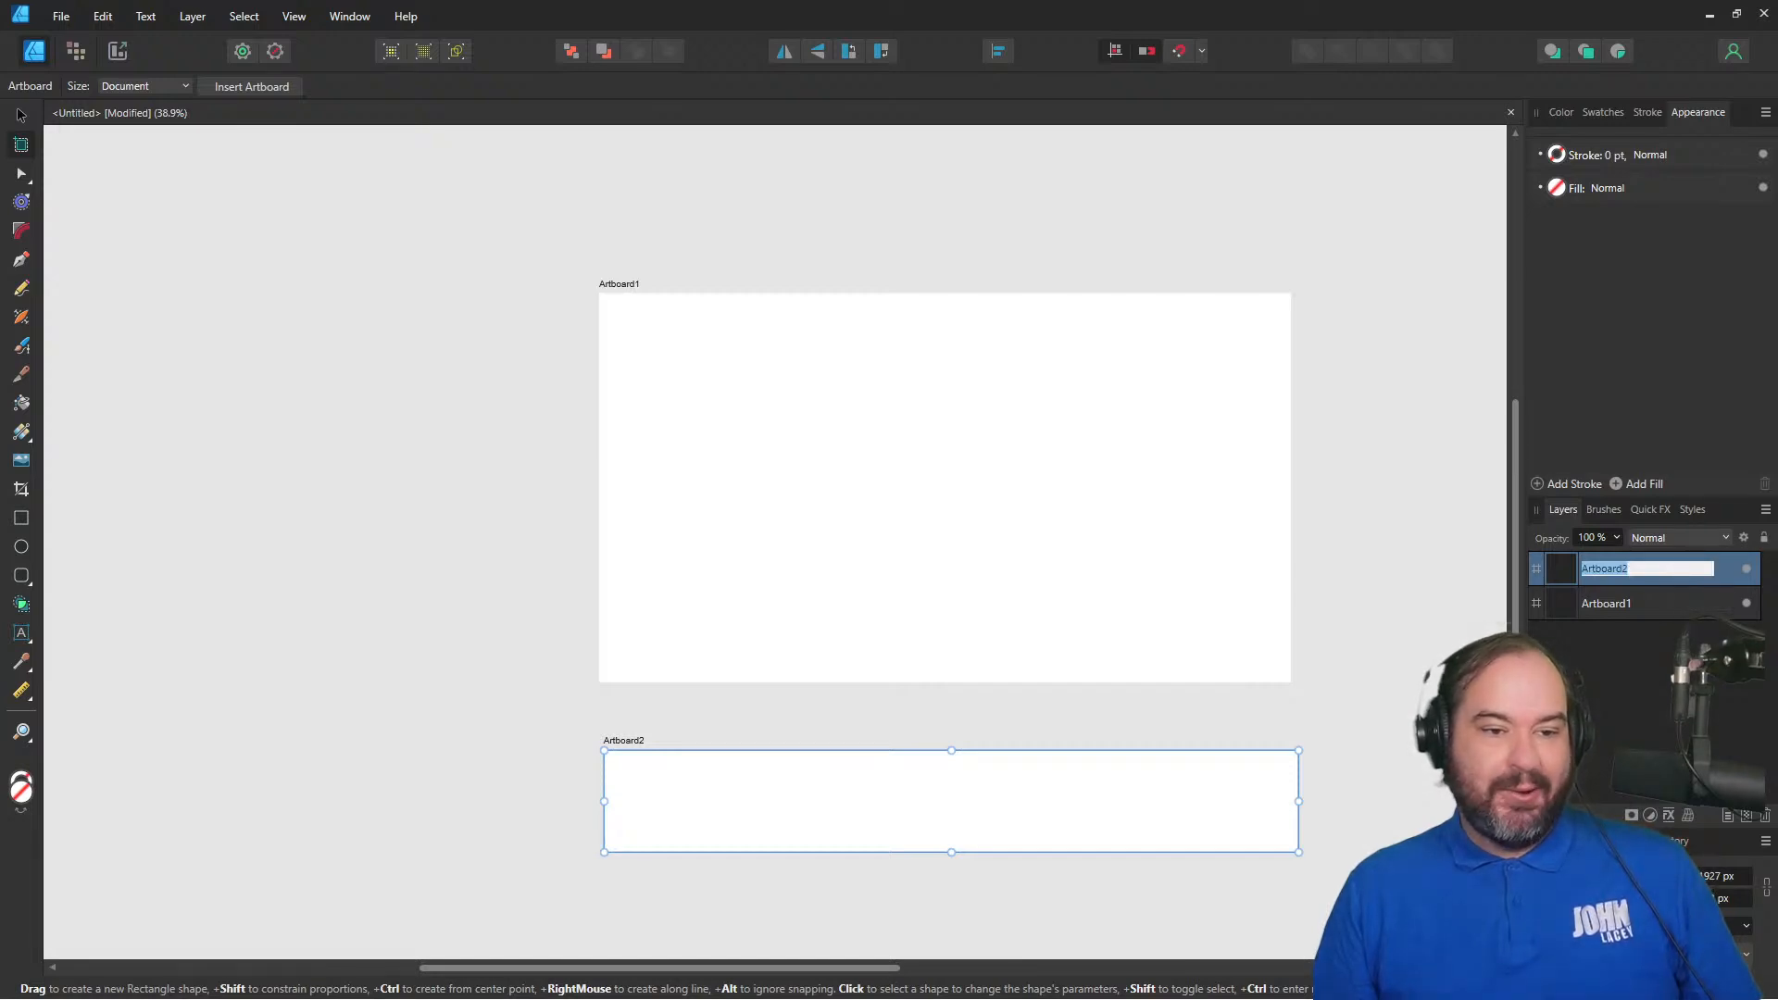
key("Return")
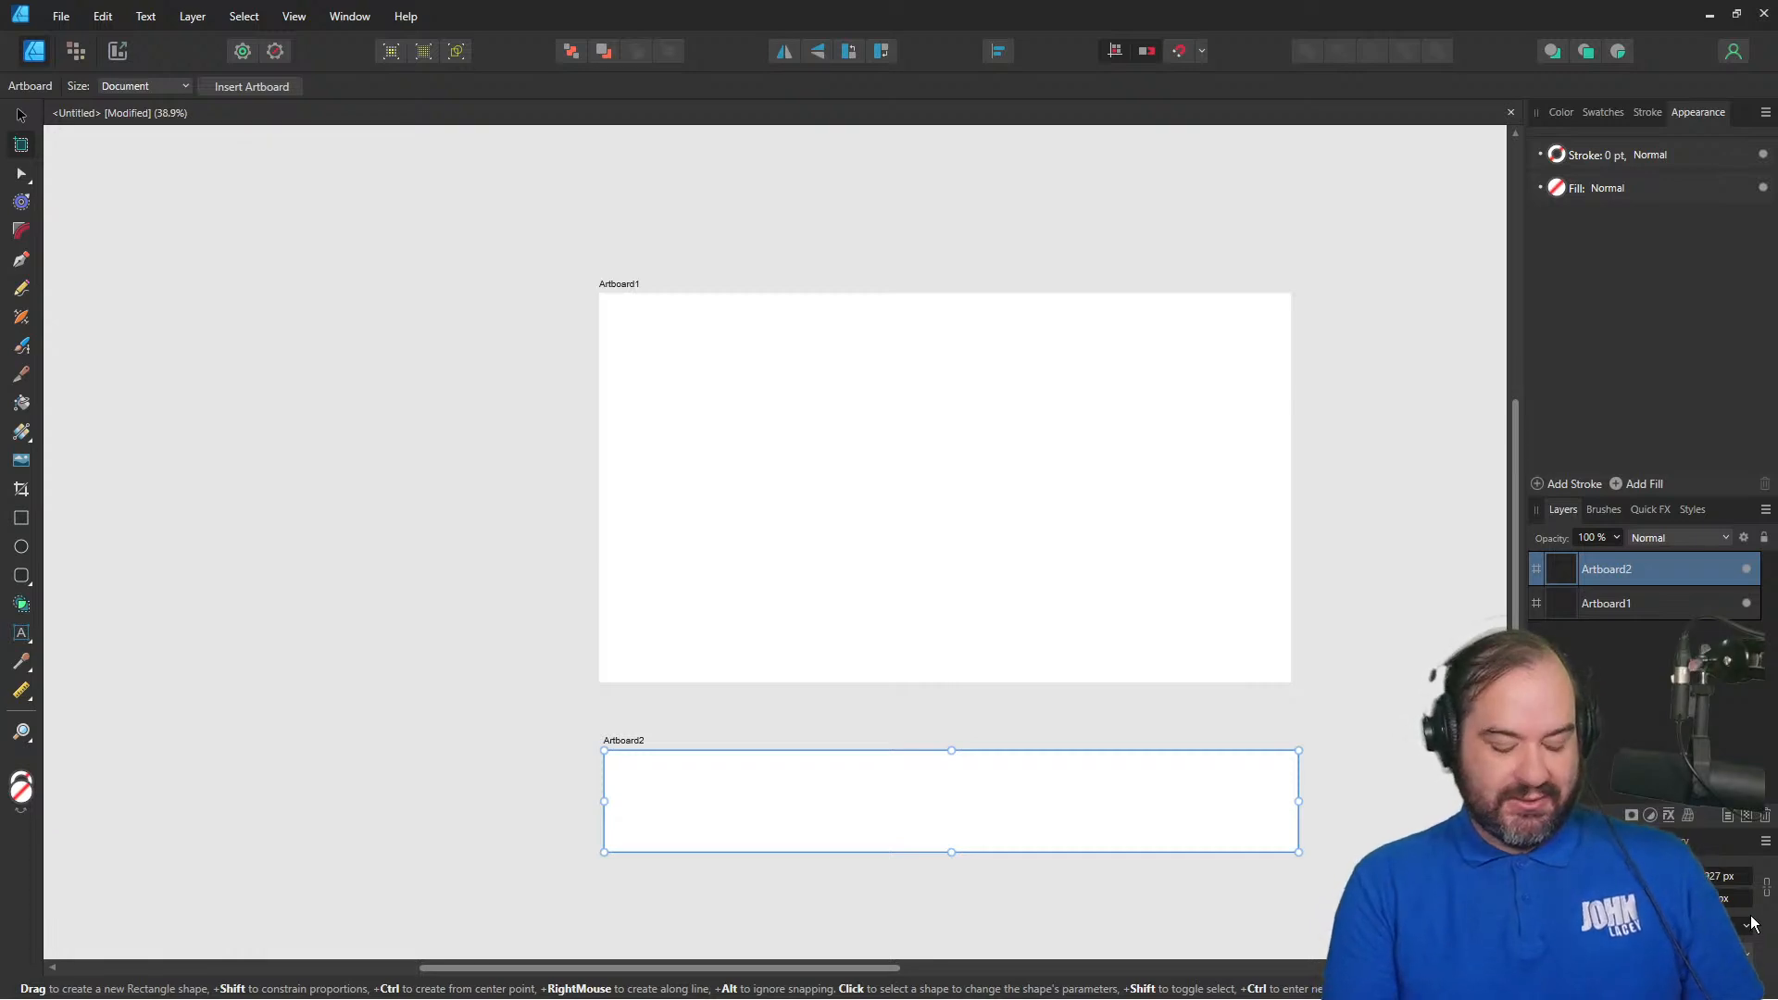
key("Return")
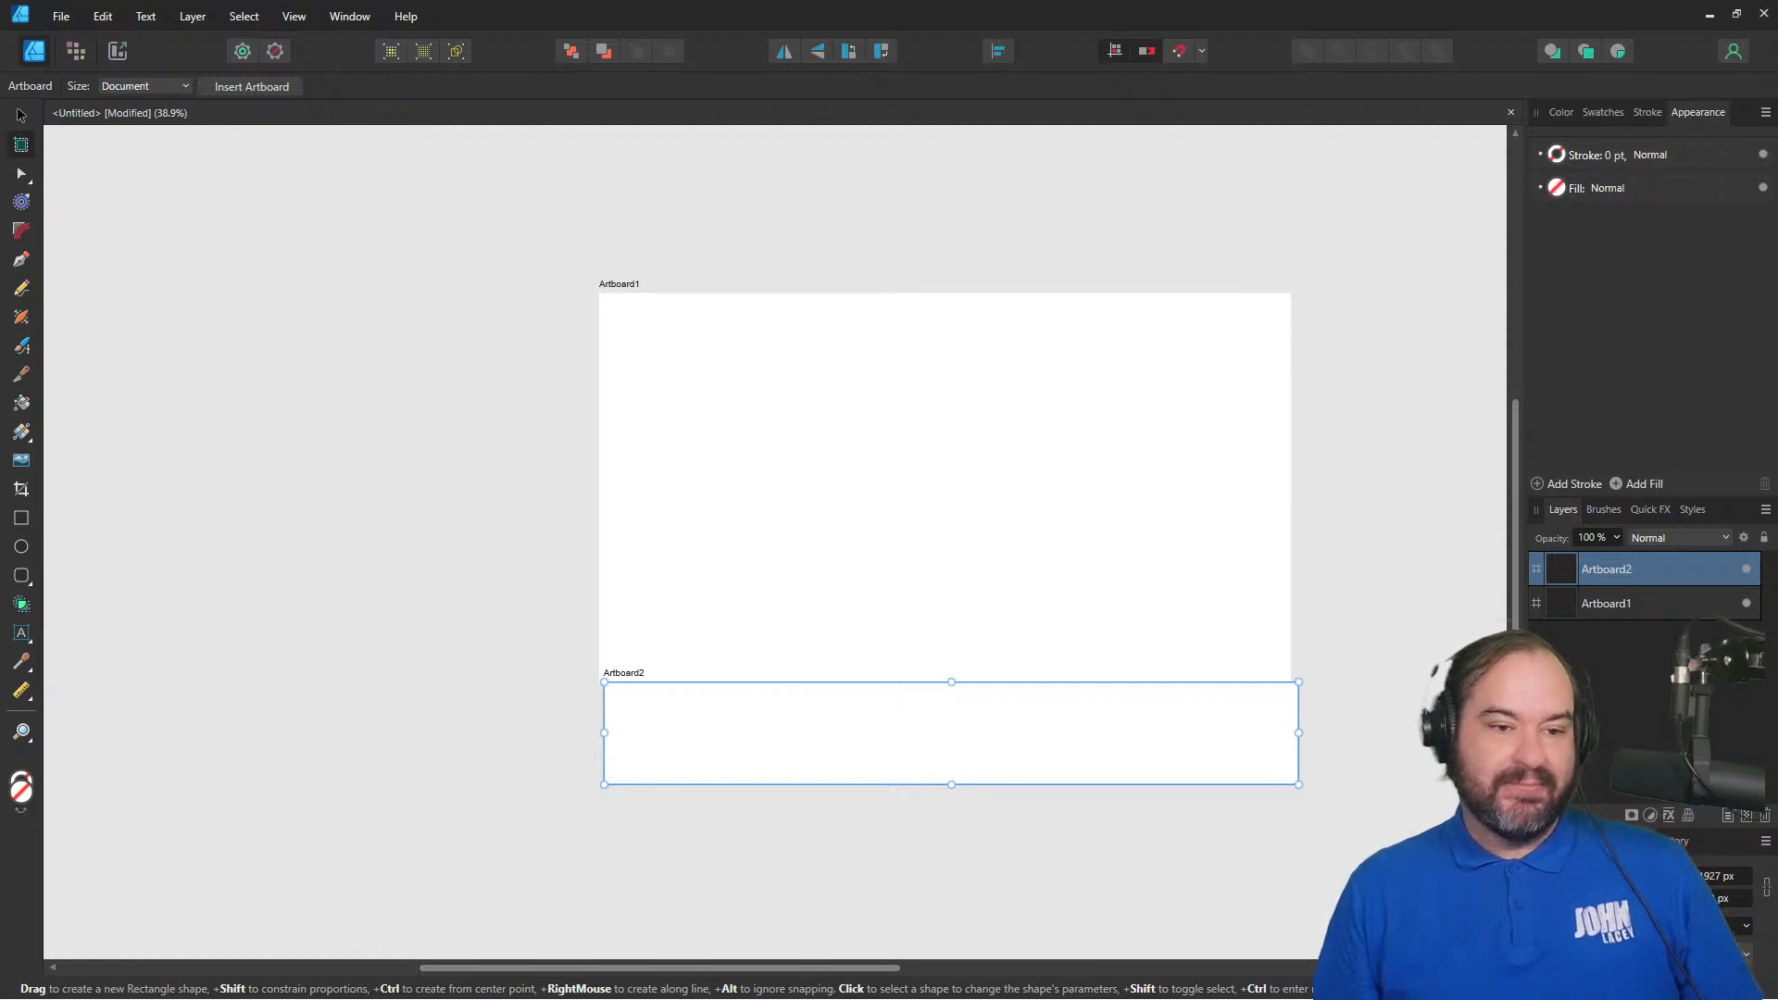
- Set the second artboard's size to 1920 px wide and 400 px high
left_click(1720, 898)
left_click(1719, 879)
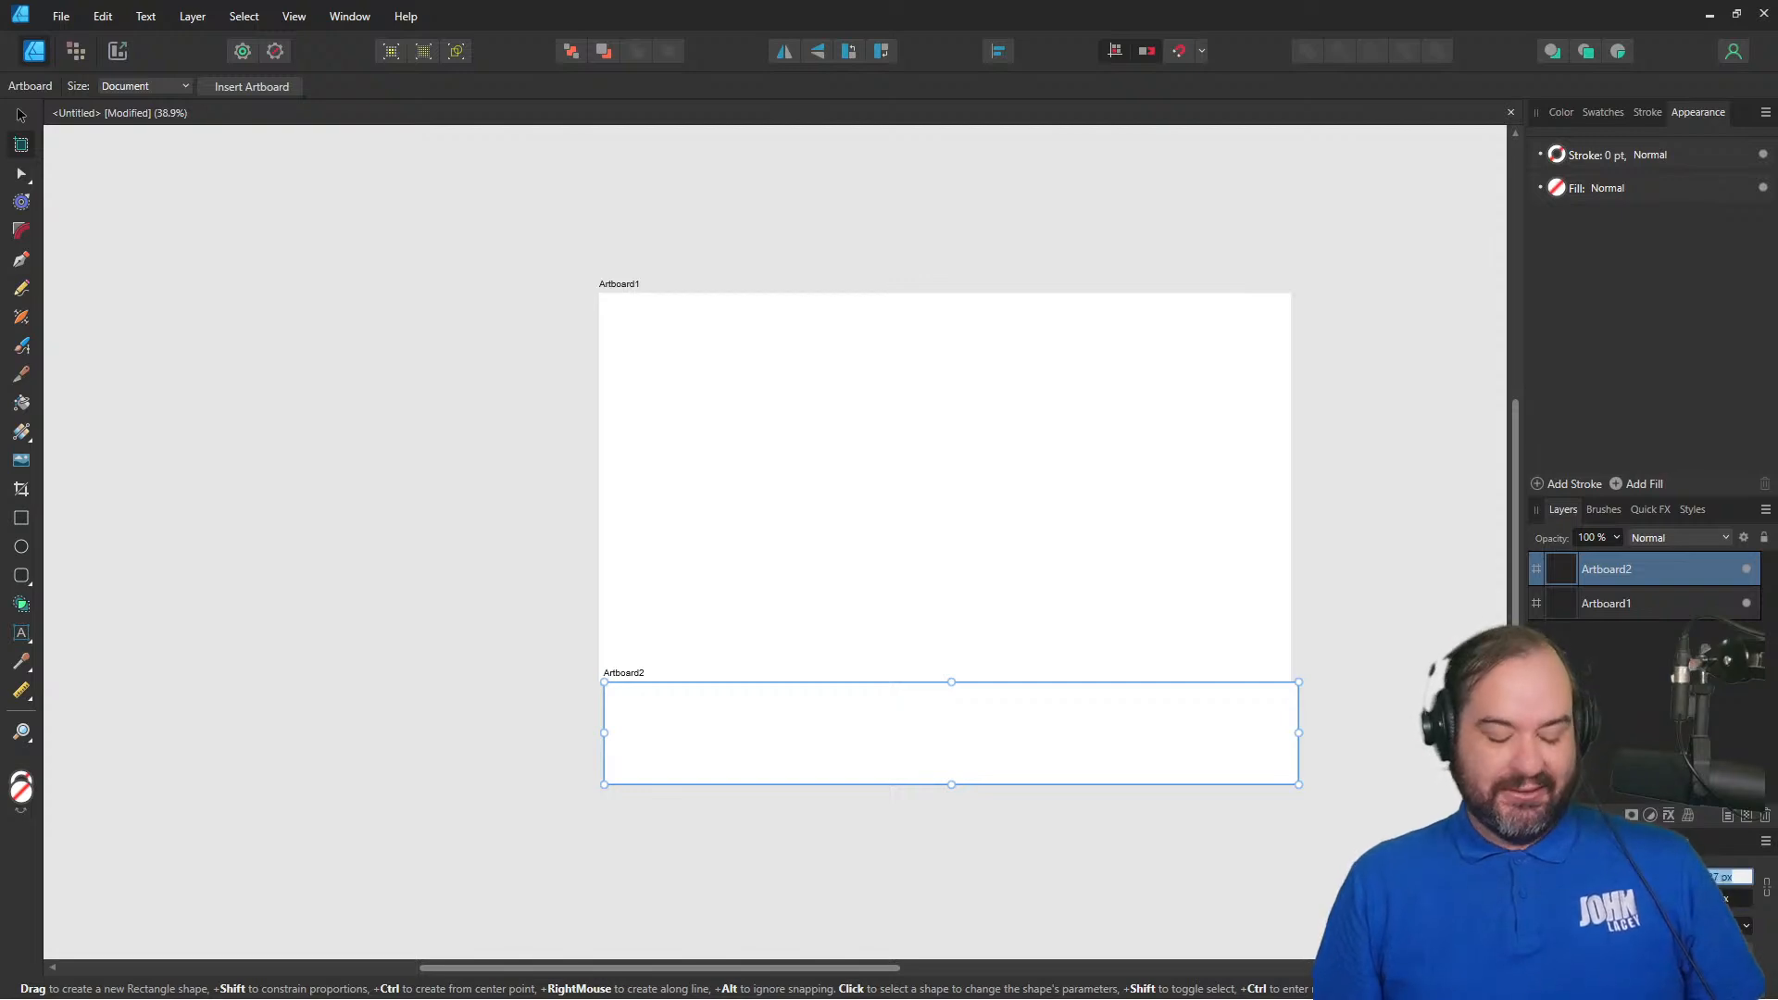
key("BackSpace")
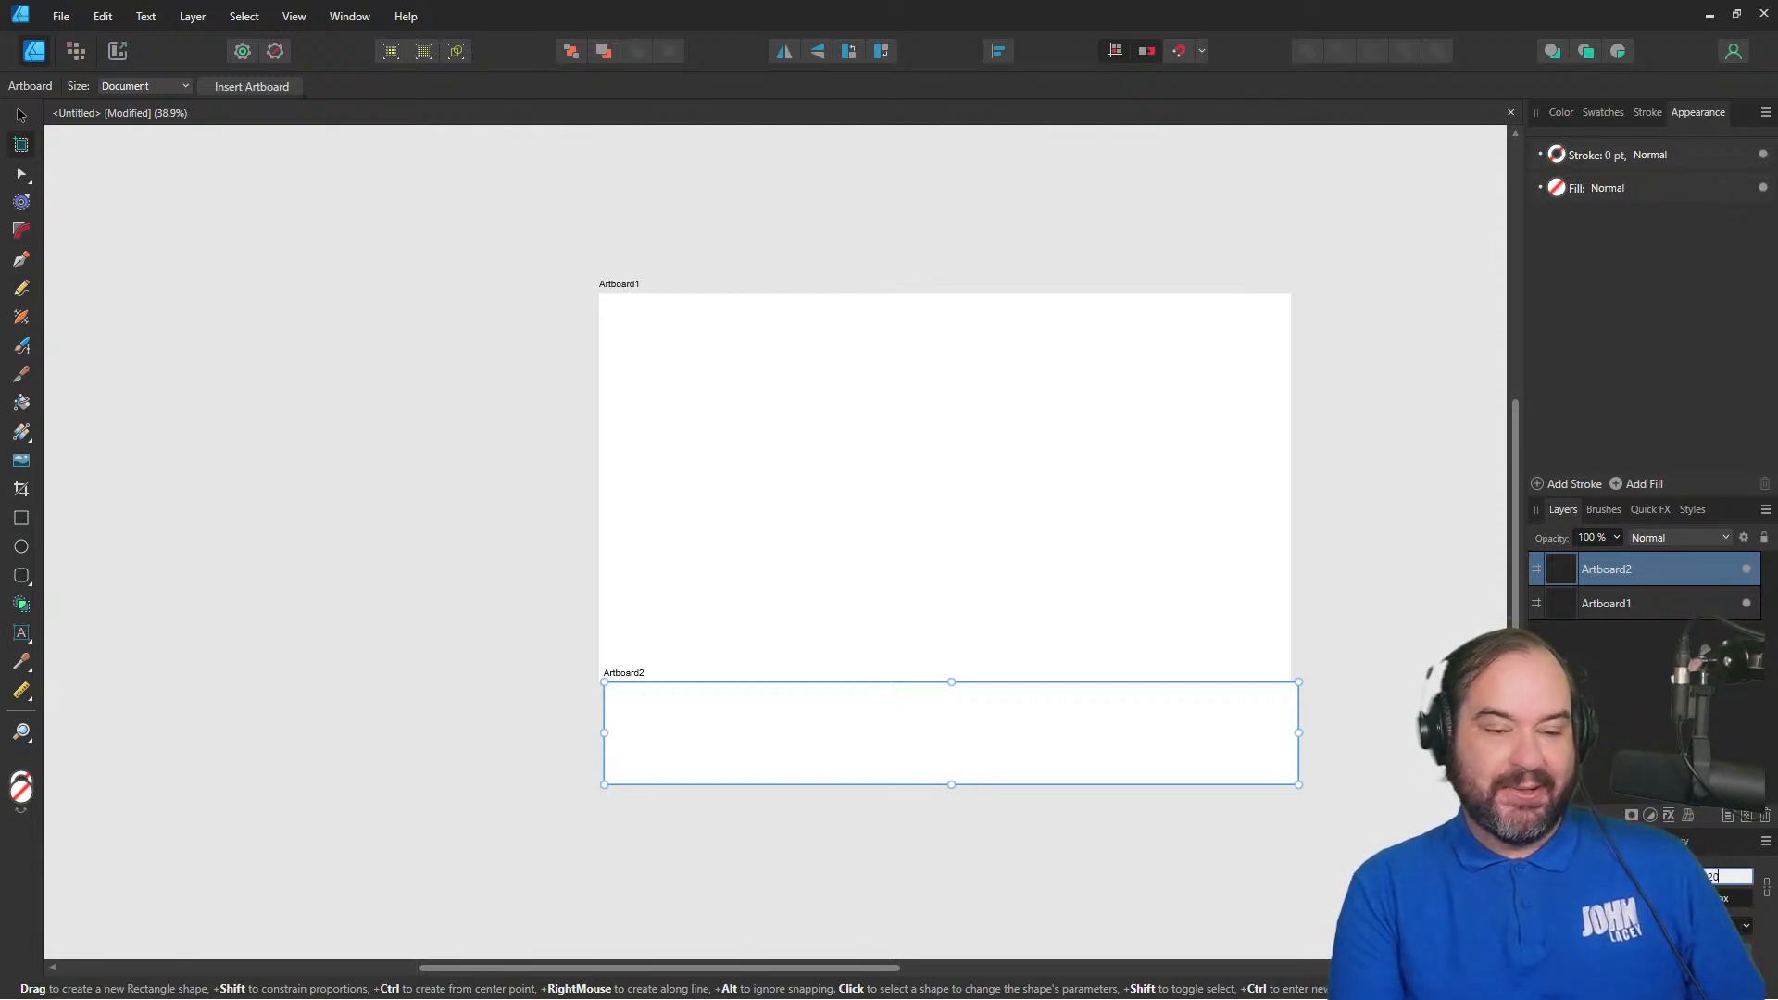
key("Return")
key("Tab")
key("Tab")
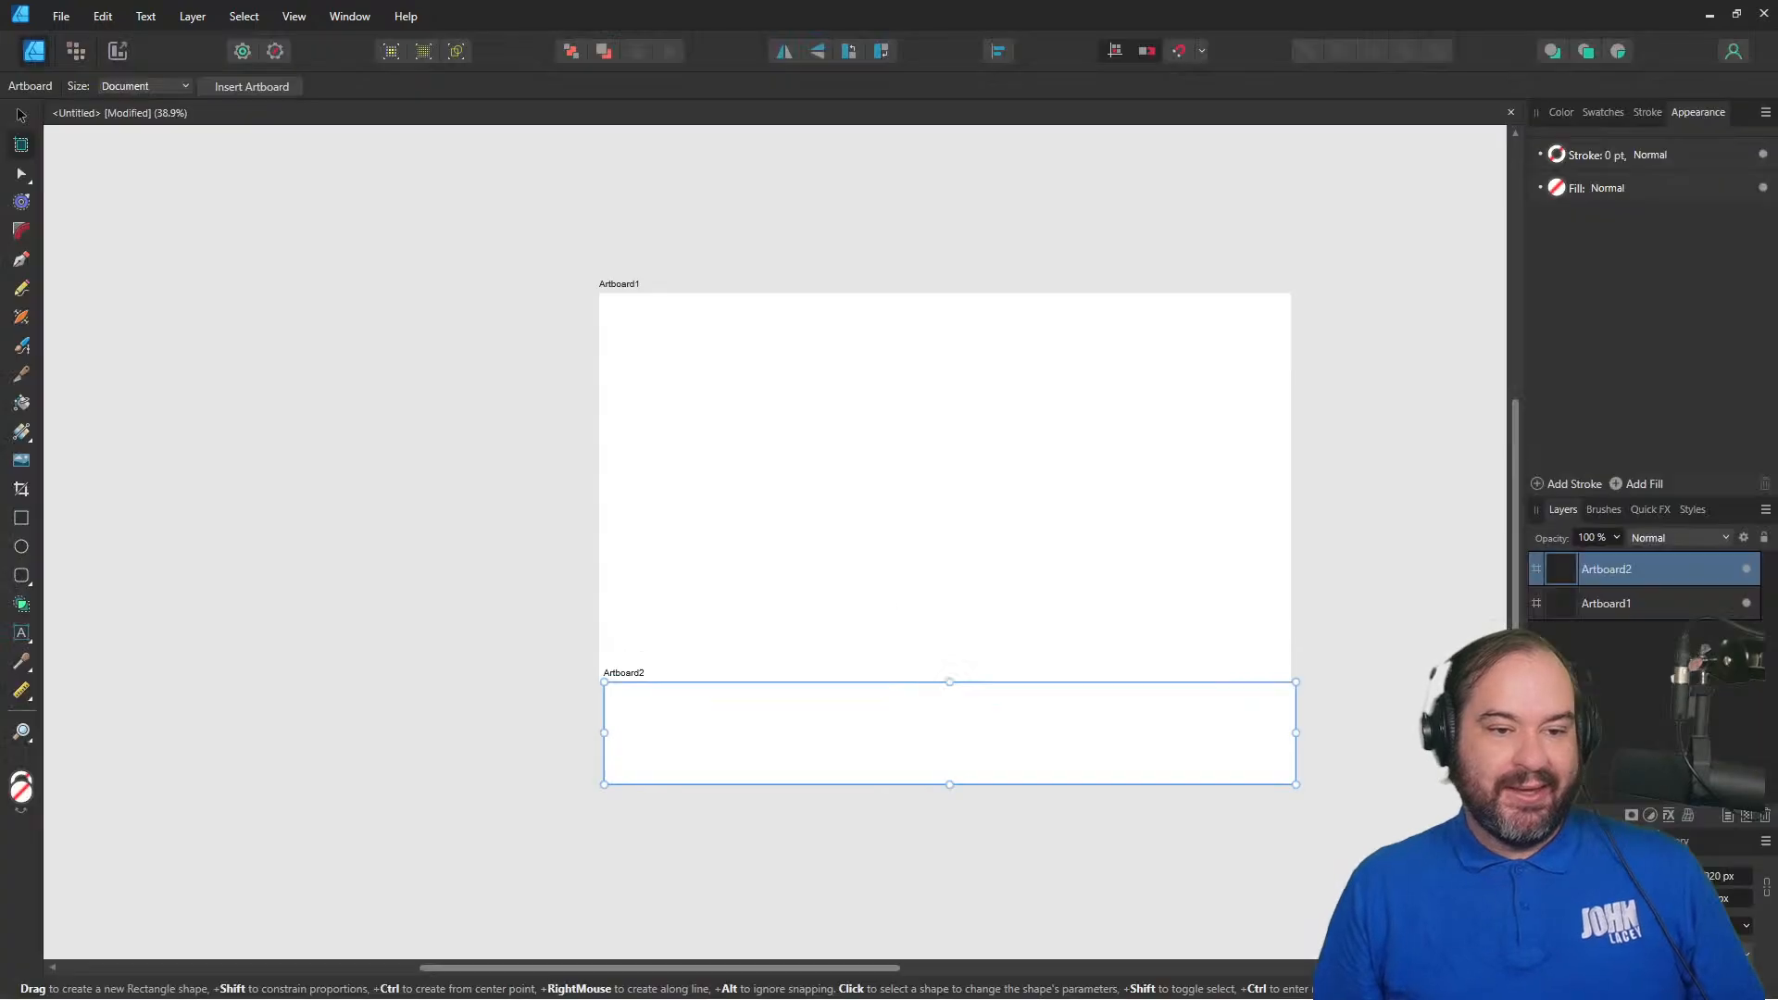
left_click(1729, 899)
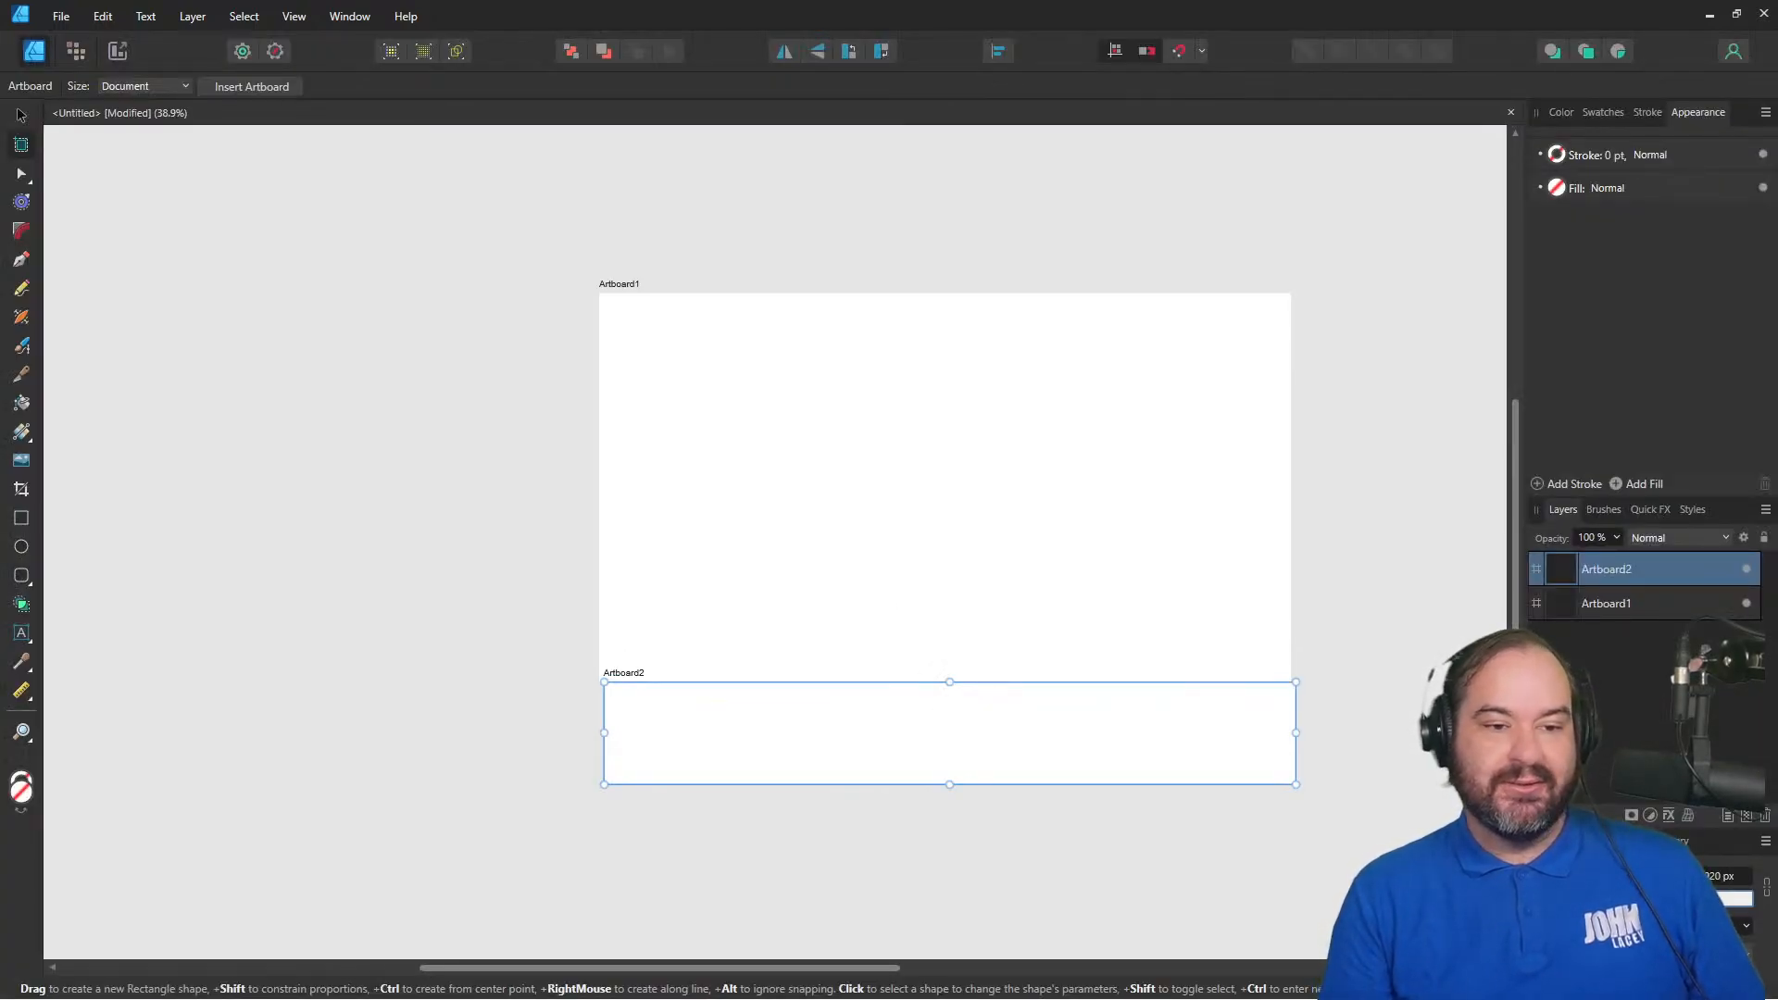
type("400")
key("Return")
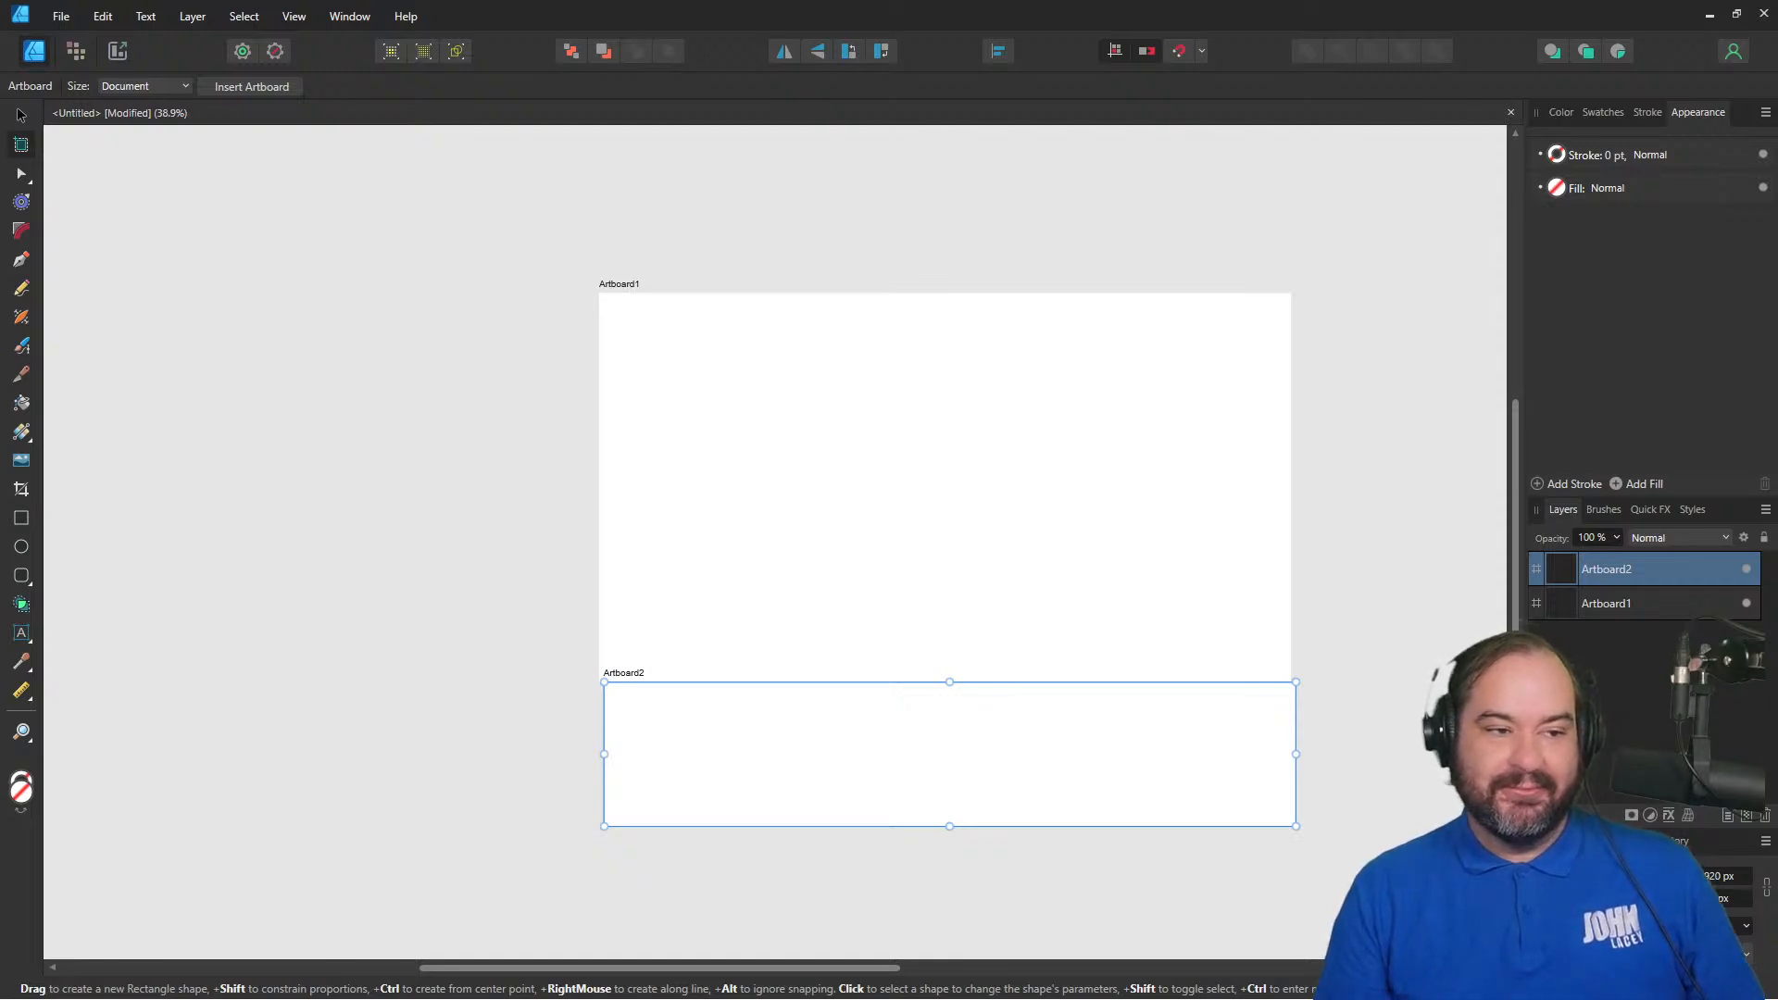
- Move the second artboard down so that a clear gap separates it from the first artboard
key("Delete")
scroll(1097, 589, "down", 5)
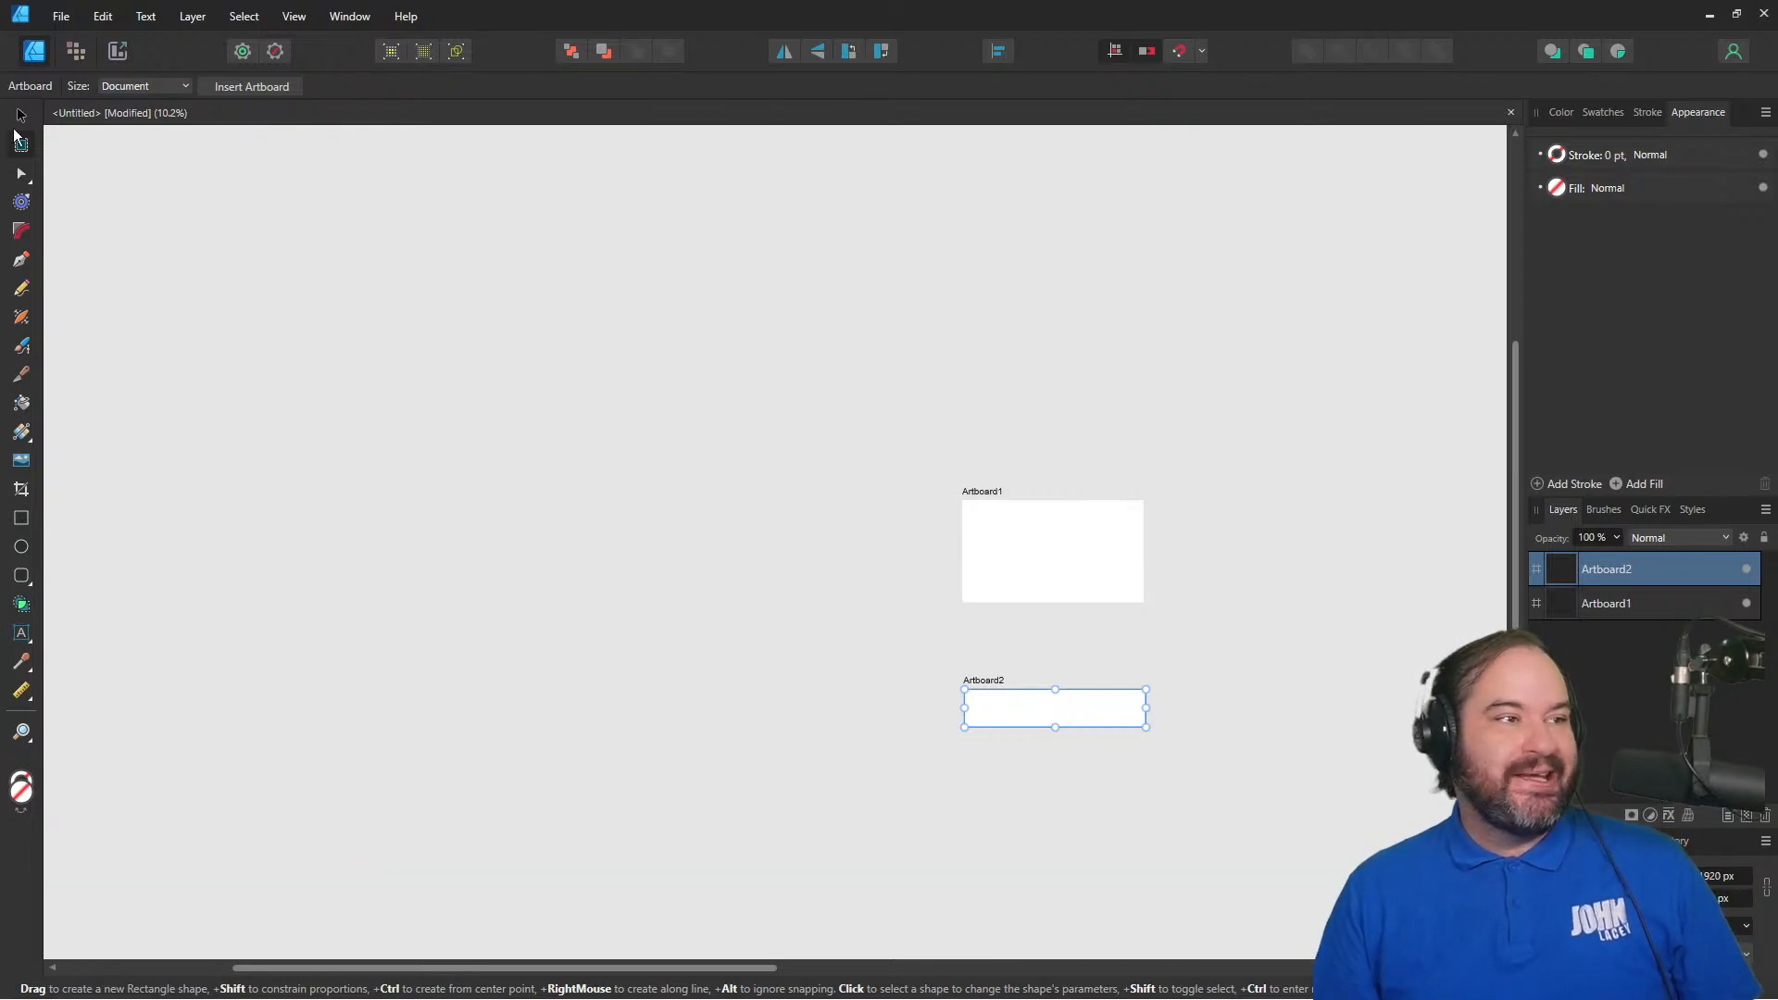
key("v")
scroll(1151, 769, "up", 1)
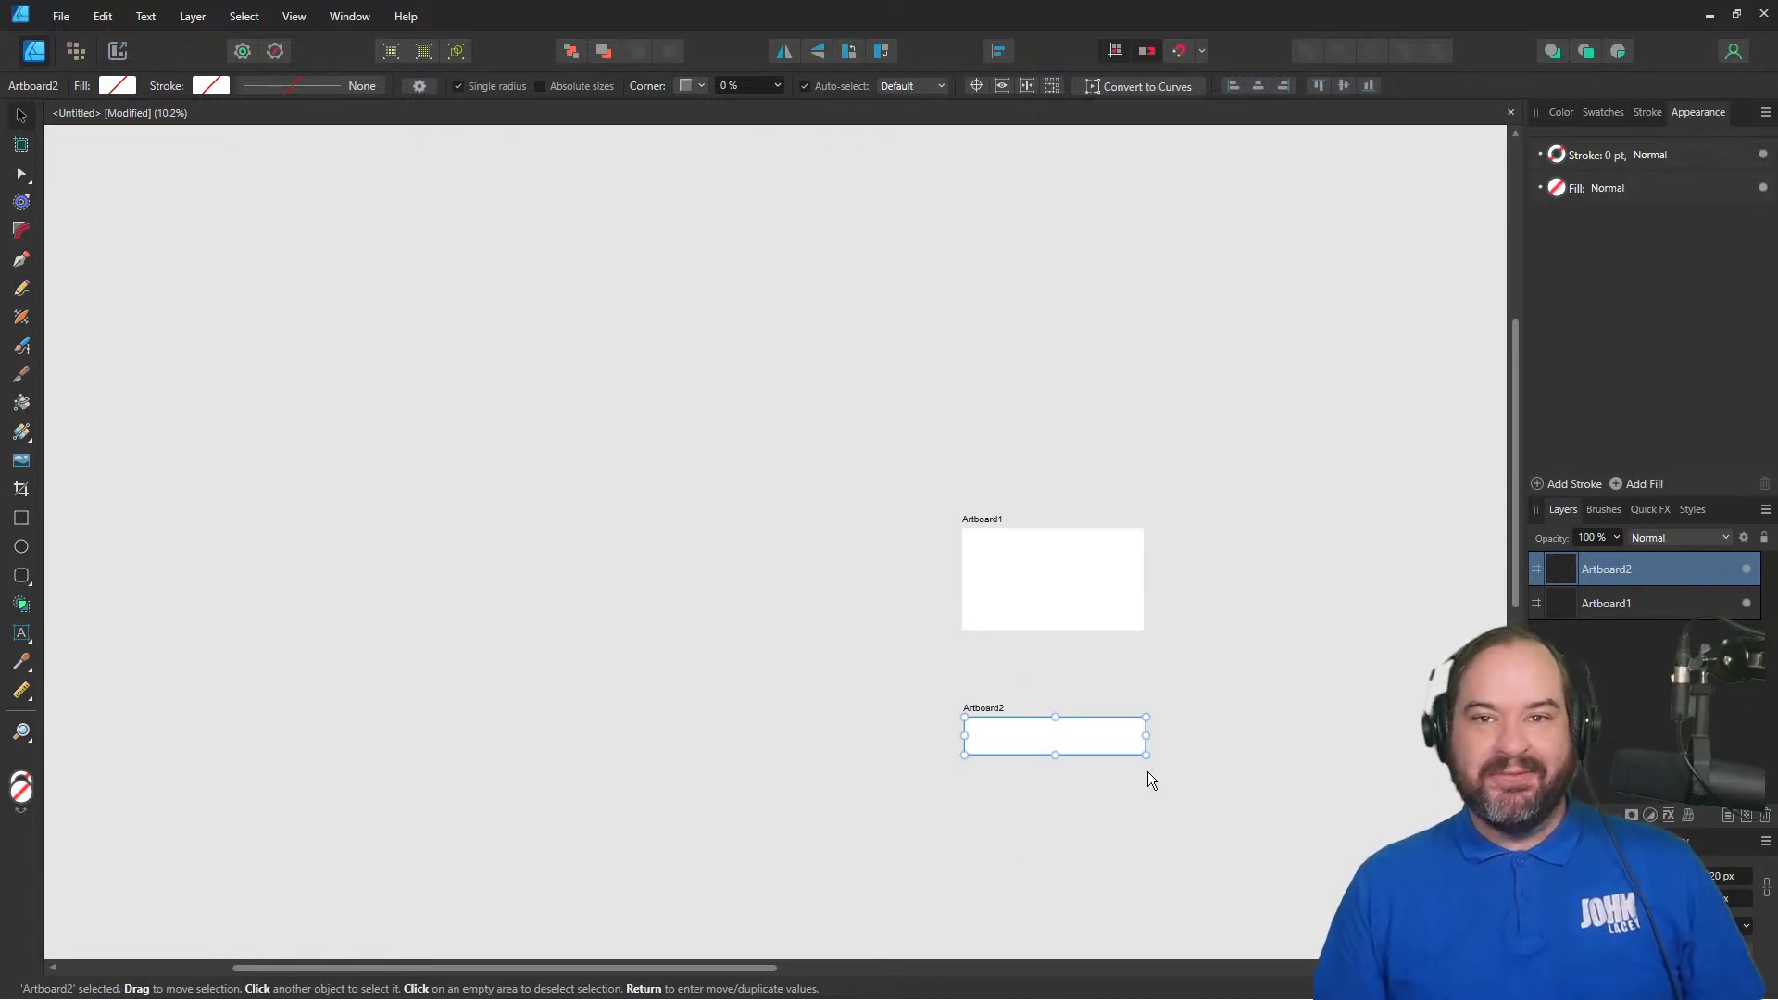
- Draw a small trial artboard overlapping the second artboard with the Artboard tool, and remove it again
left_click(26, 150)
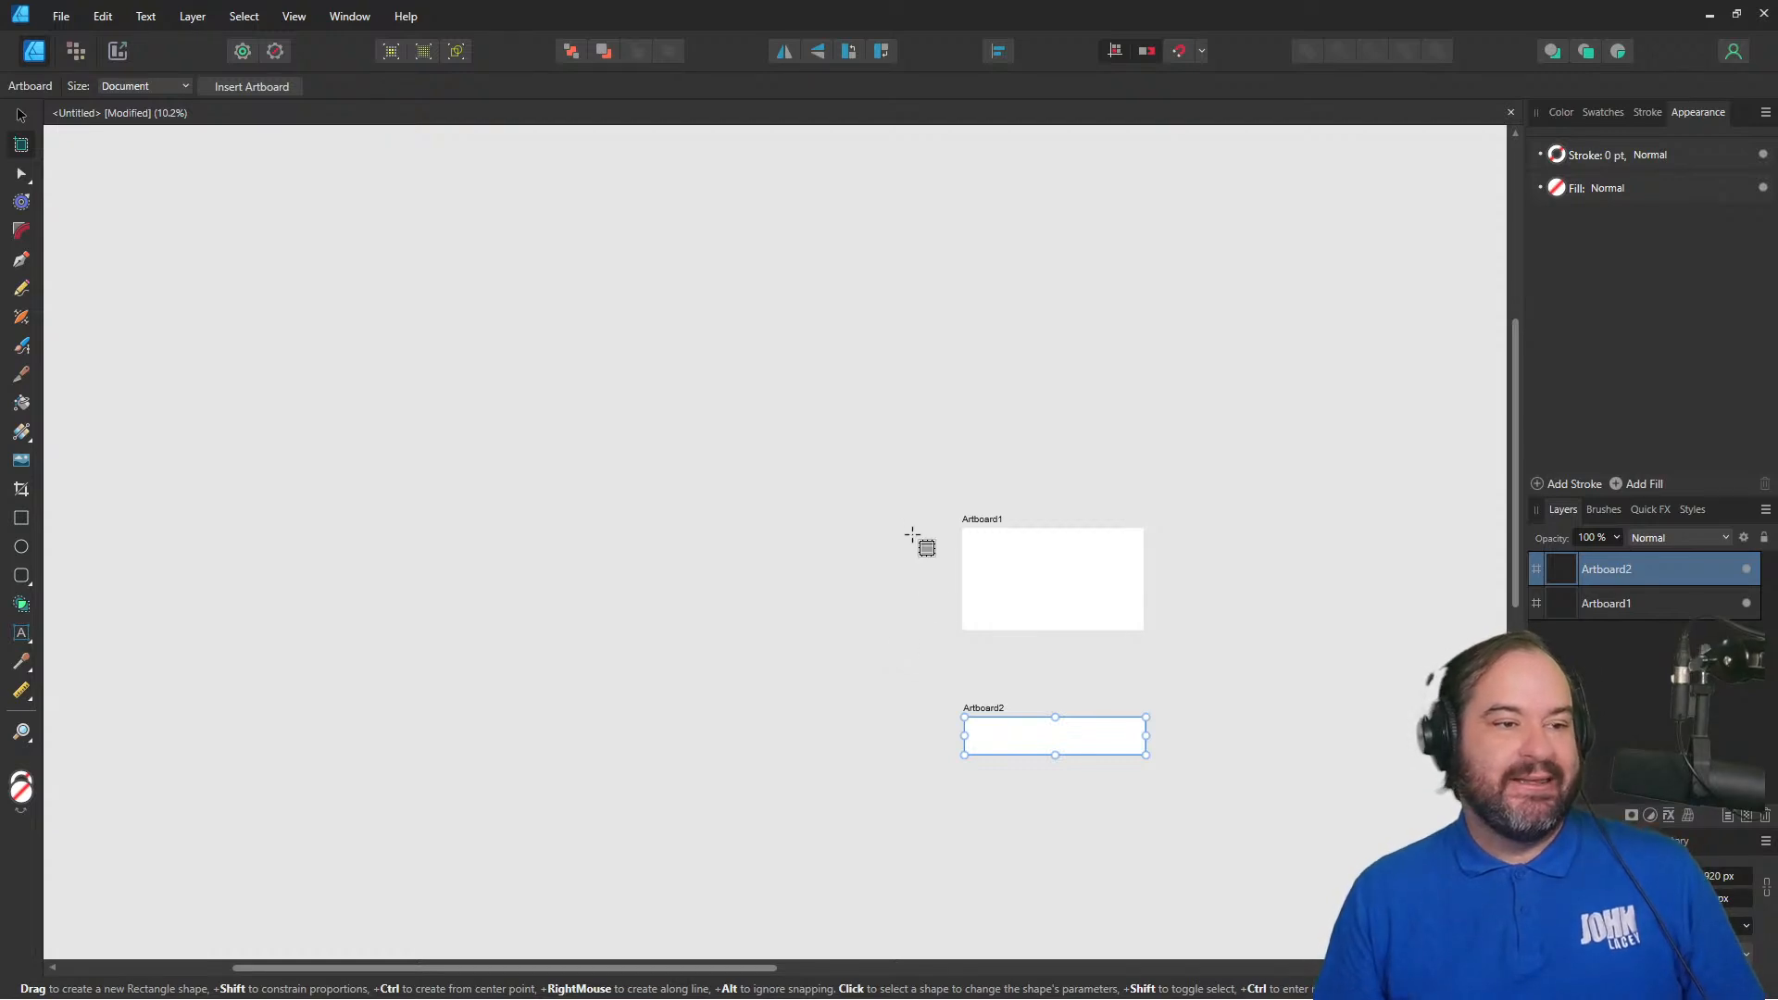
left_click(22, 113)
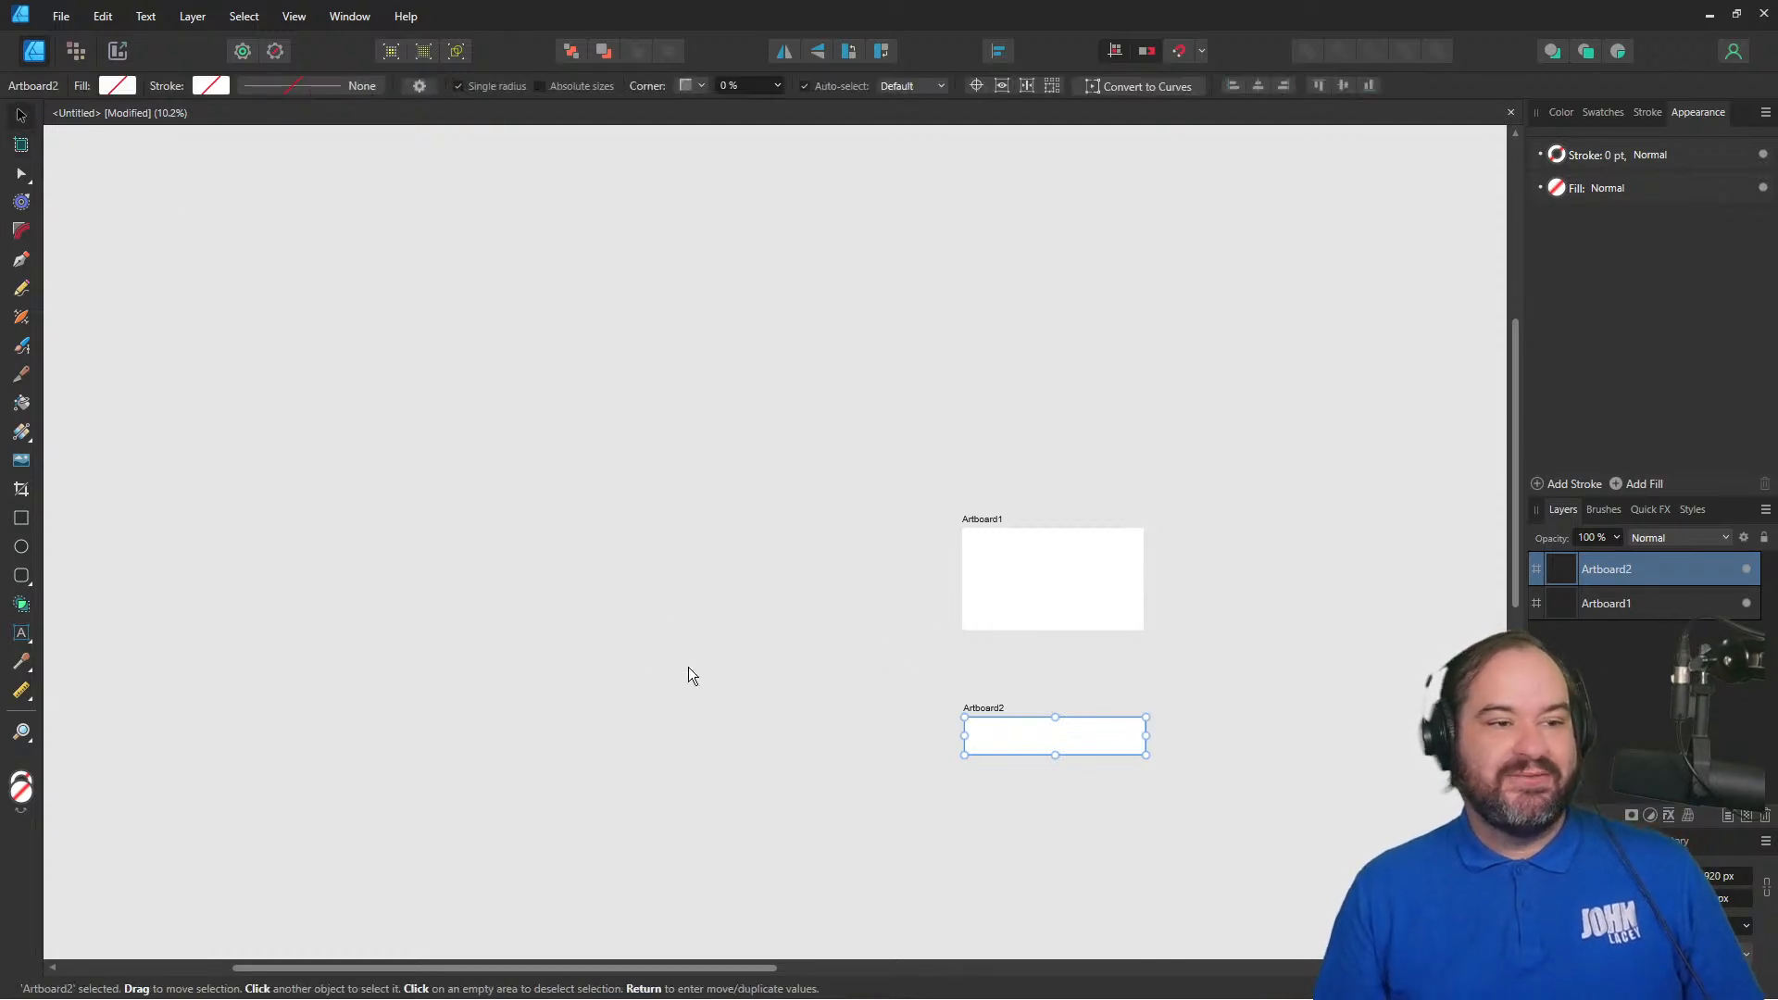
left_click(21, 144)
left_click_drag(1027, 732, 1085, 800)
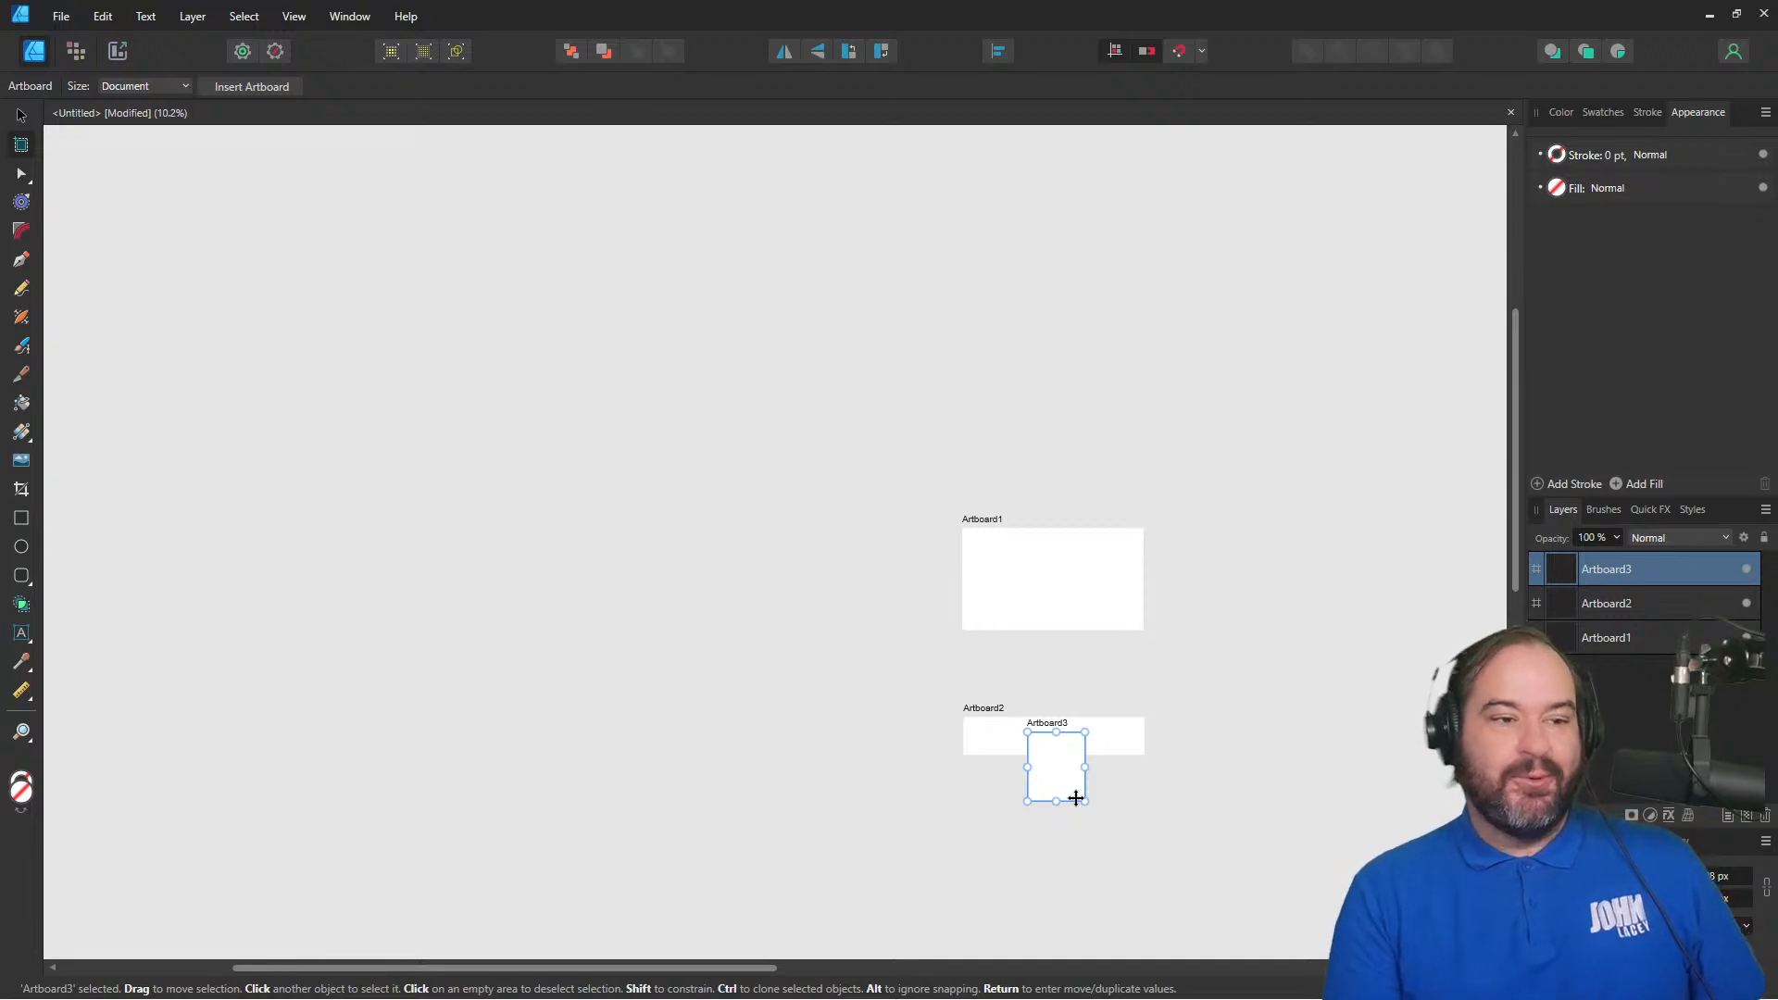
key("Delete")
key("m")
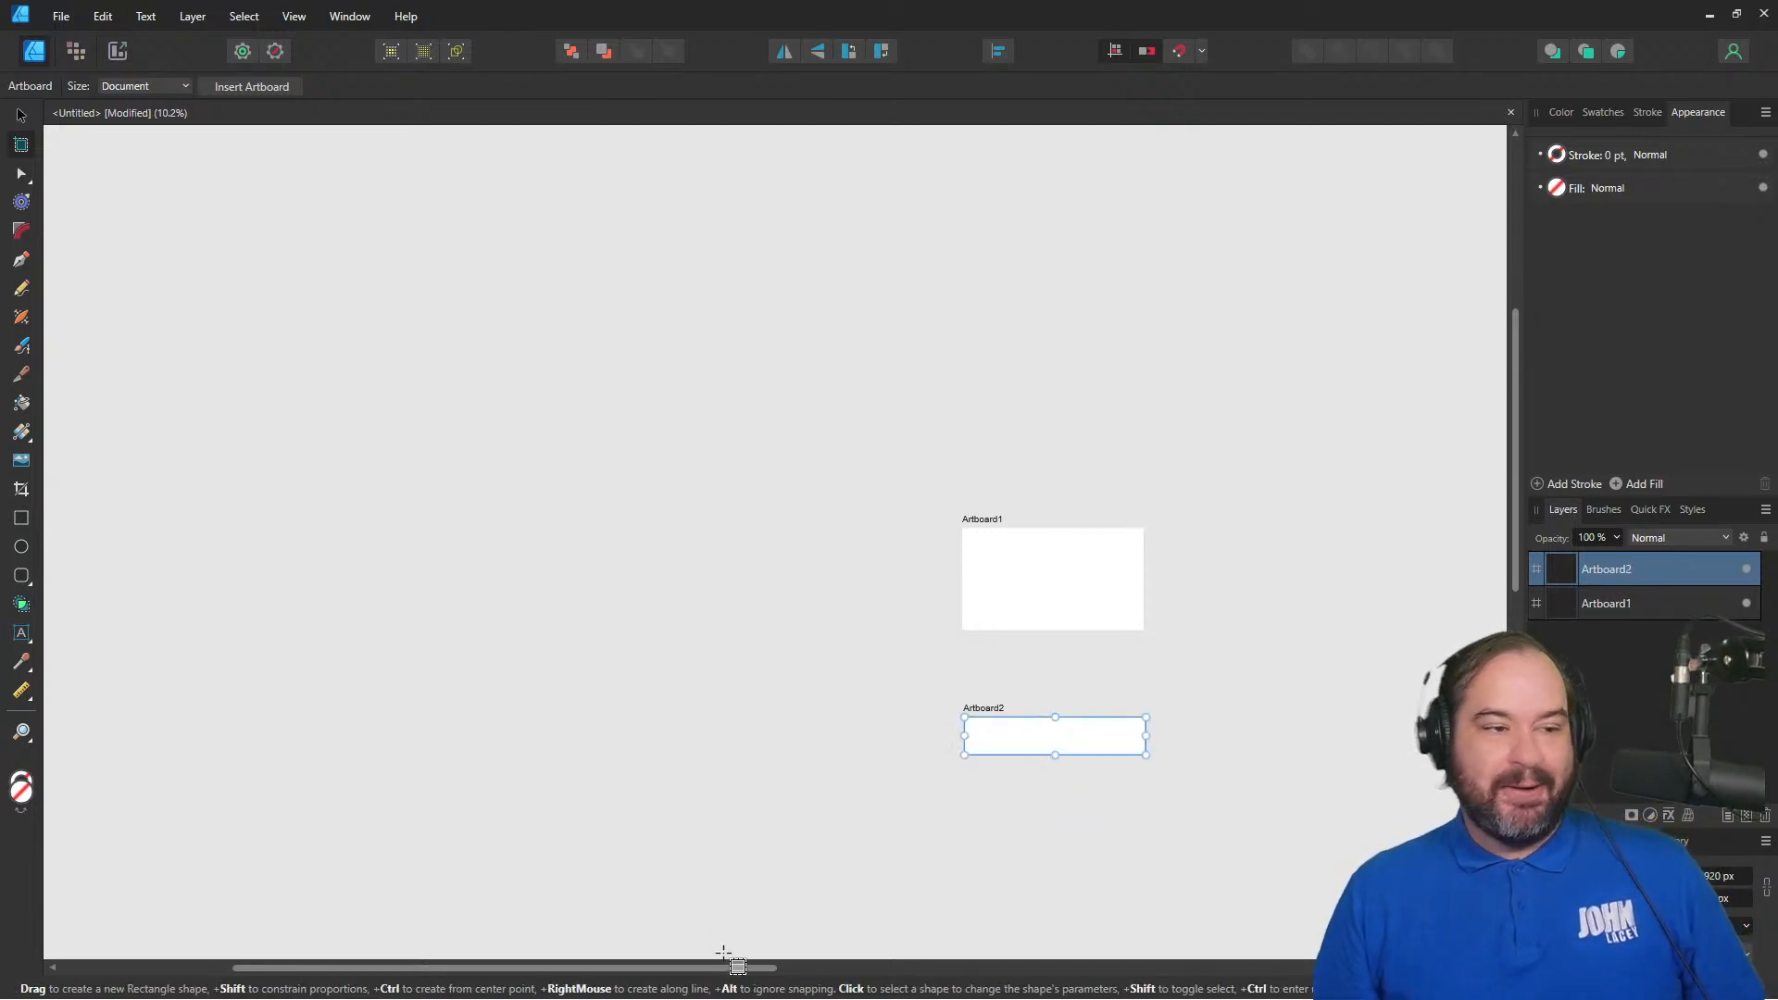
- Rename the original 1920 × 1080 px artboard as Background
left_click_drag(726, 969, 913, 972)
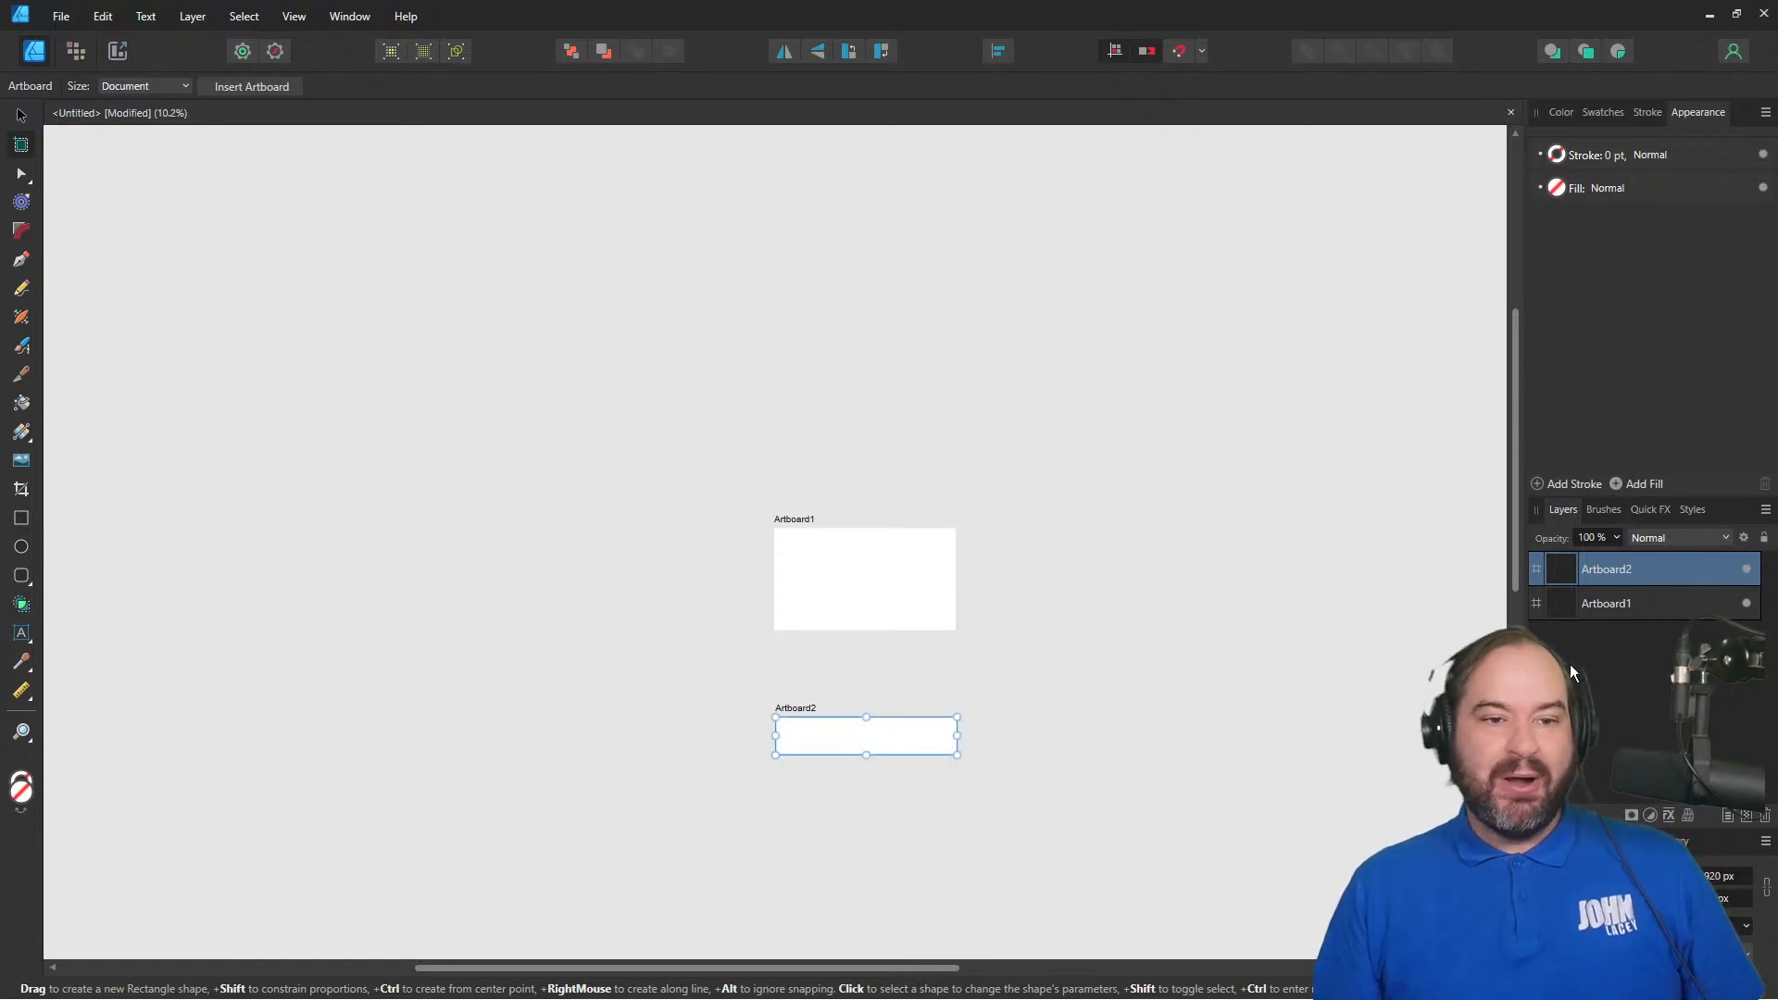
double_click(1611, 611)
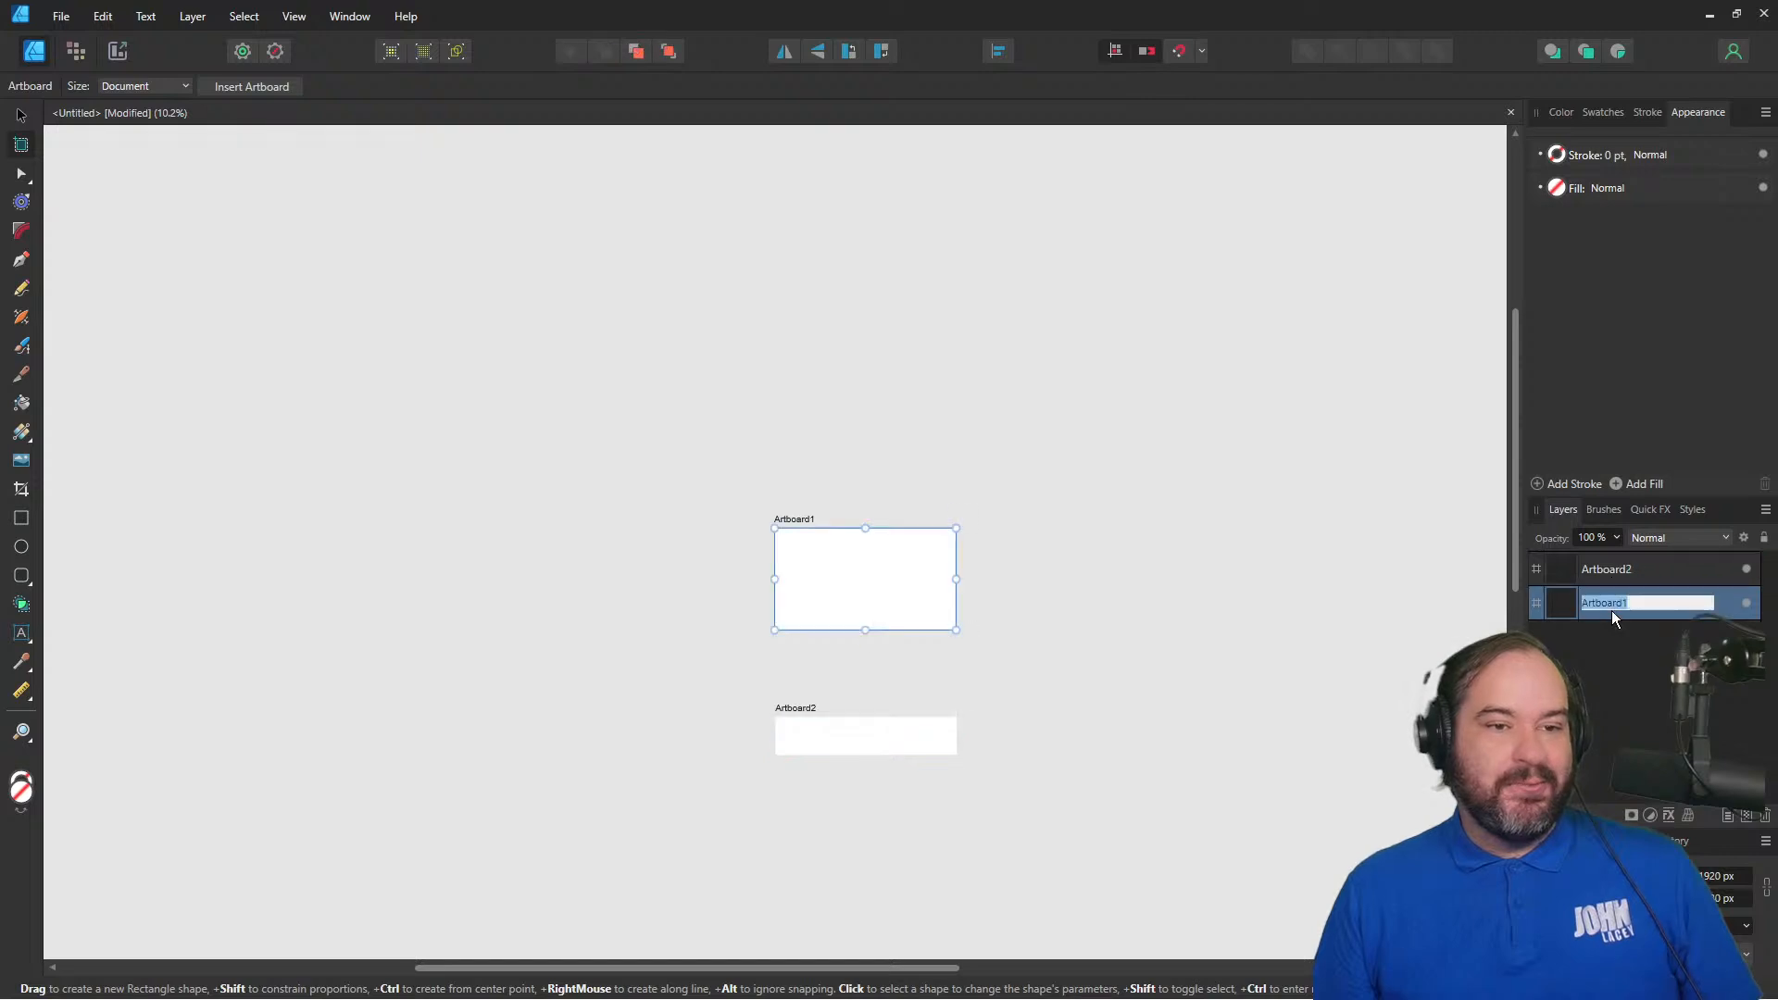
type("Background")
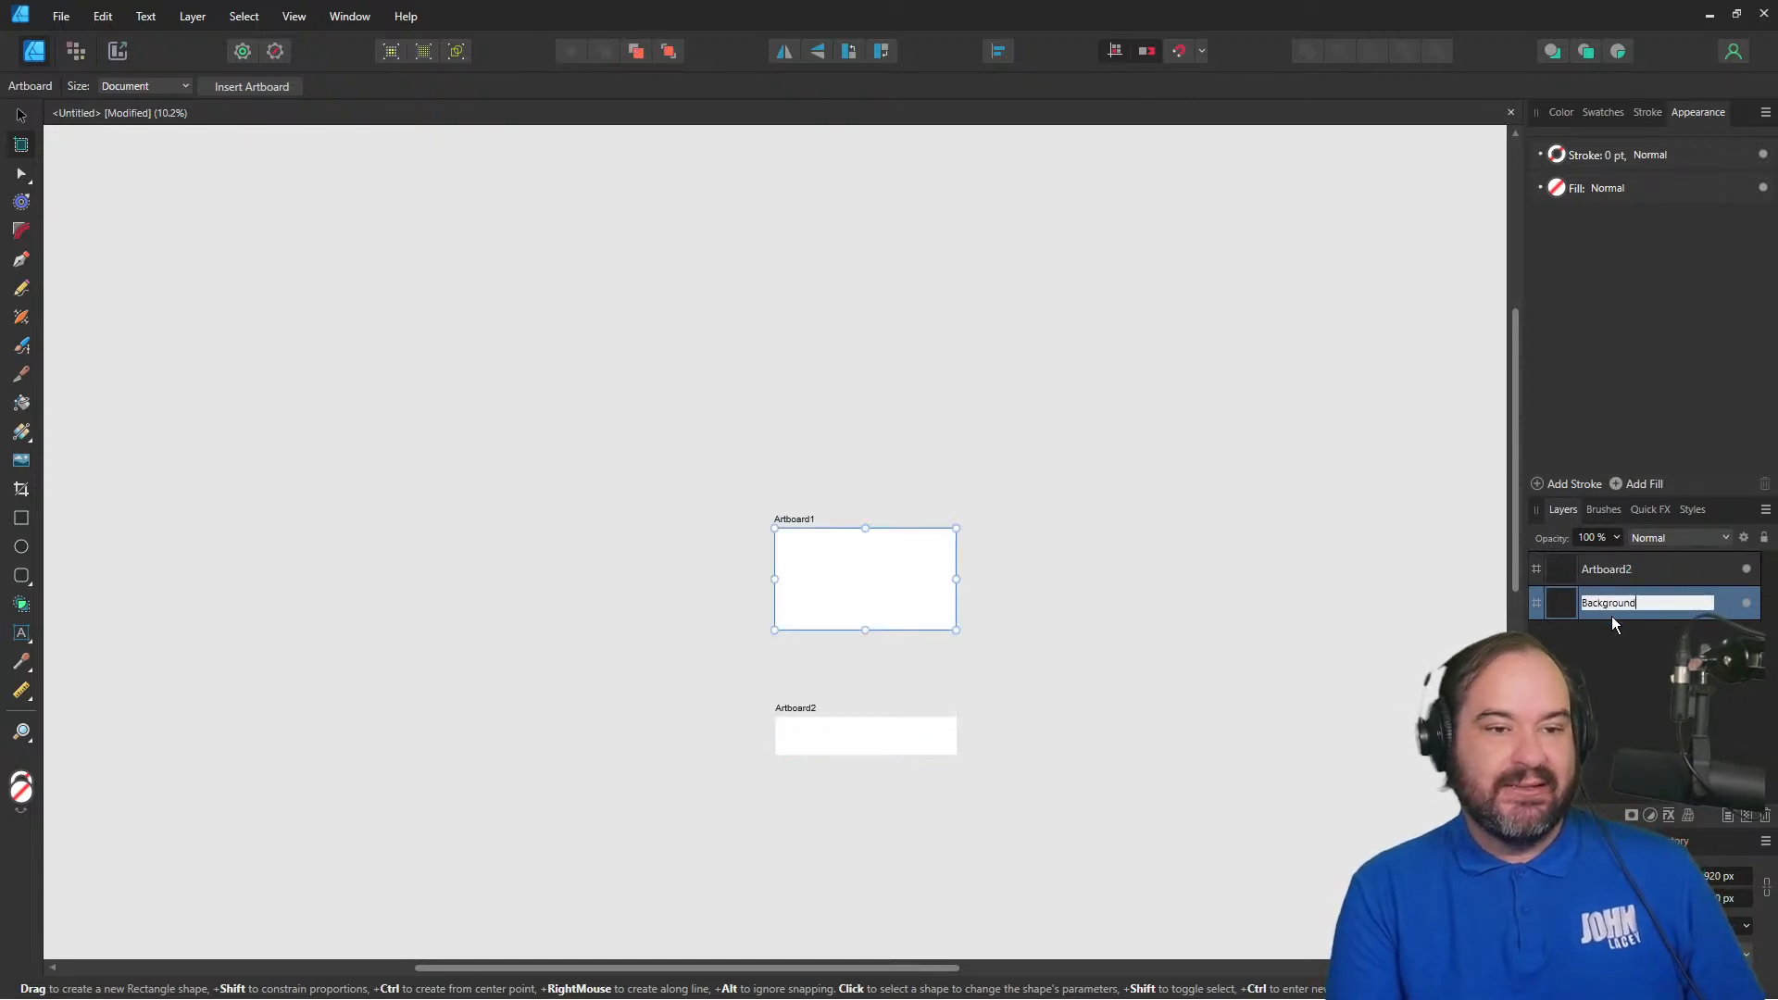
key("Return")
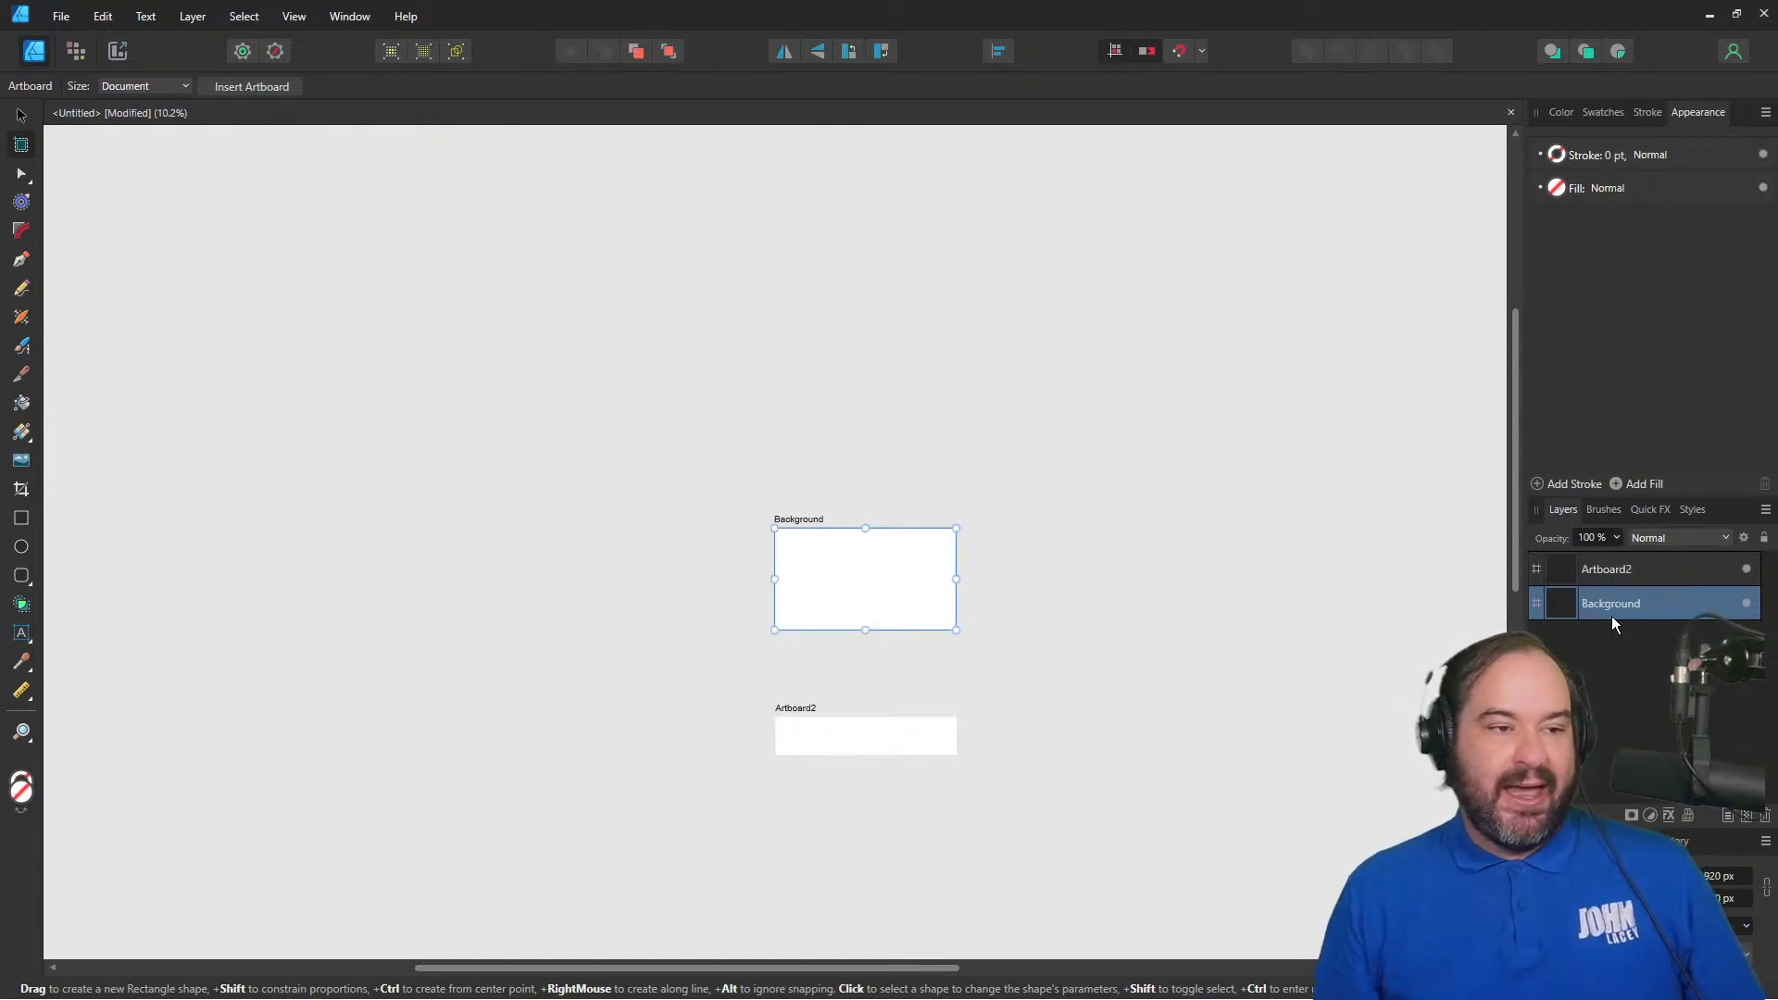
- Rename the shallow artboard below Background as Banner
left_click(1613, 569)
double_click(1613, 569)
type("Banner")
key("Return")
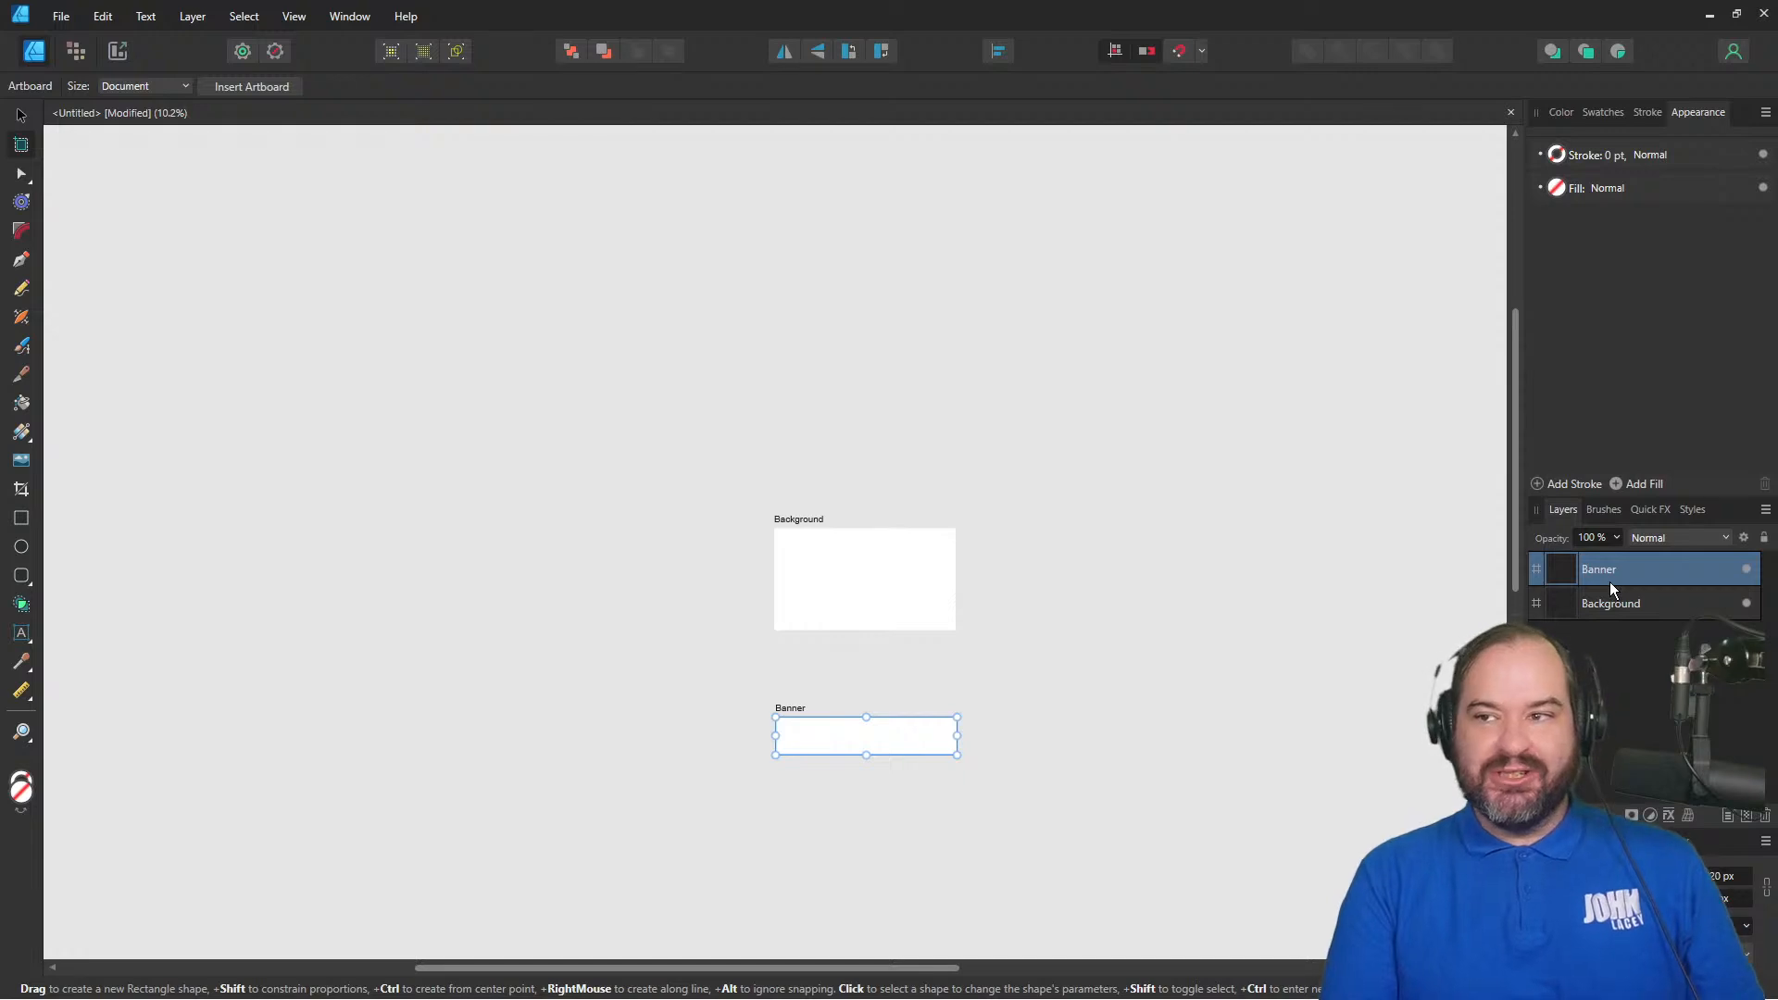
- Draw a third artboard above Background and set its size to 1920 × 1080 px
left_click(1216, 542)
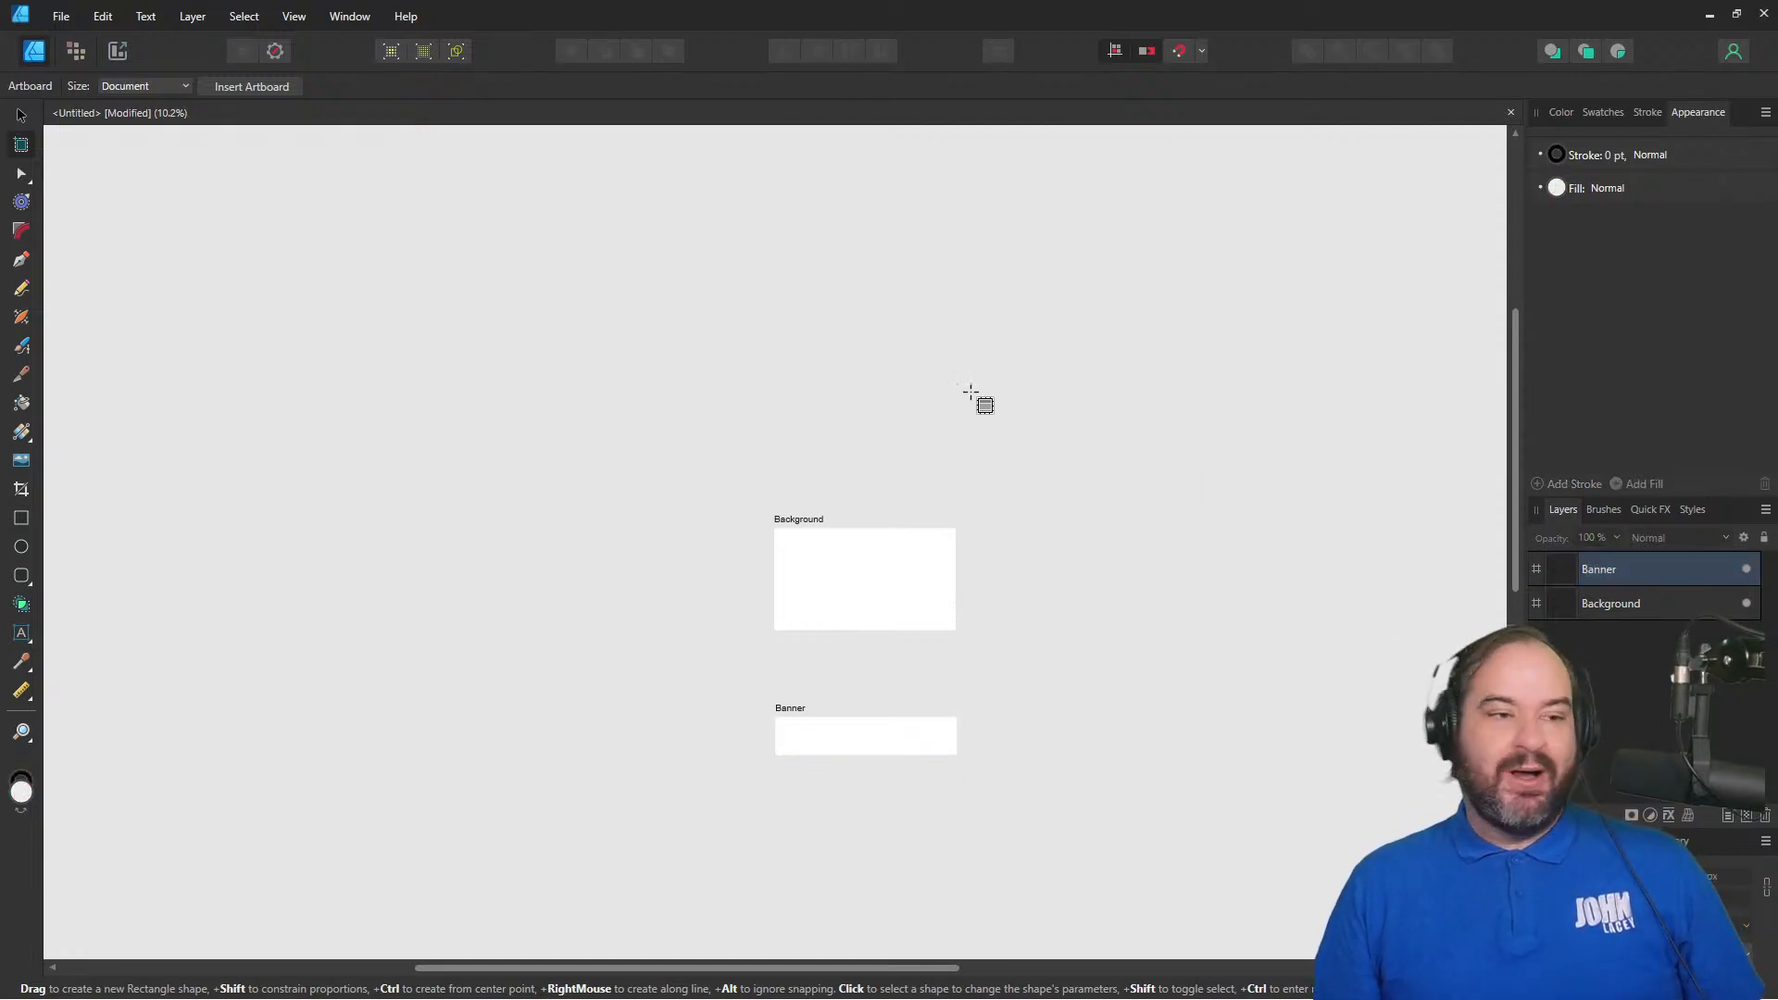
left_click_drag(749, 248, 1012, 367)
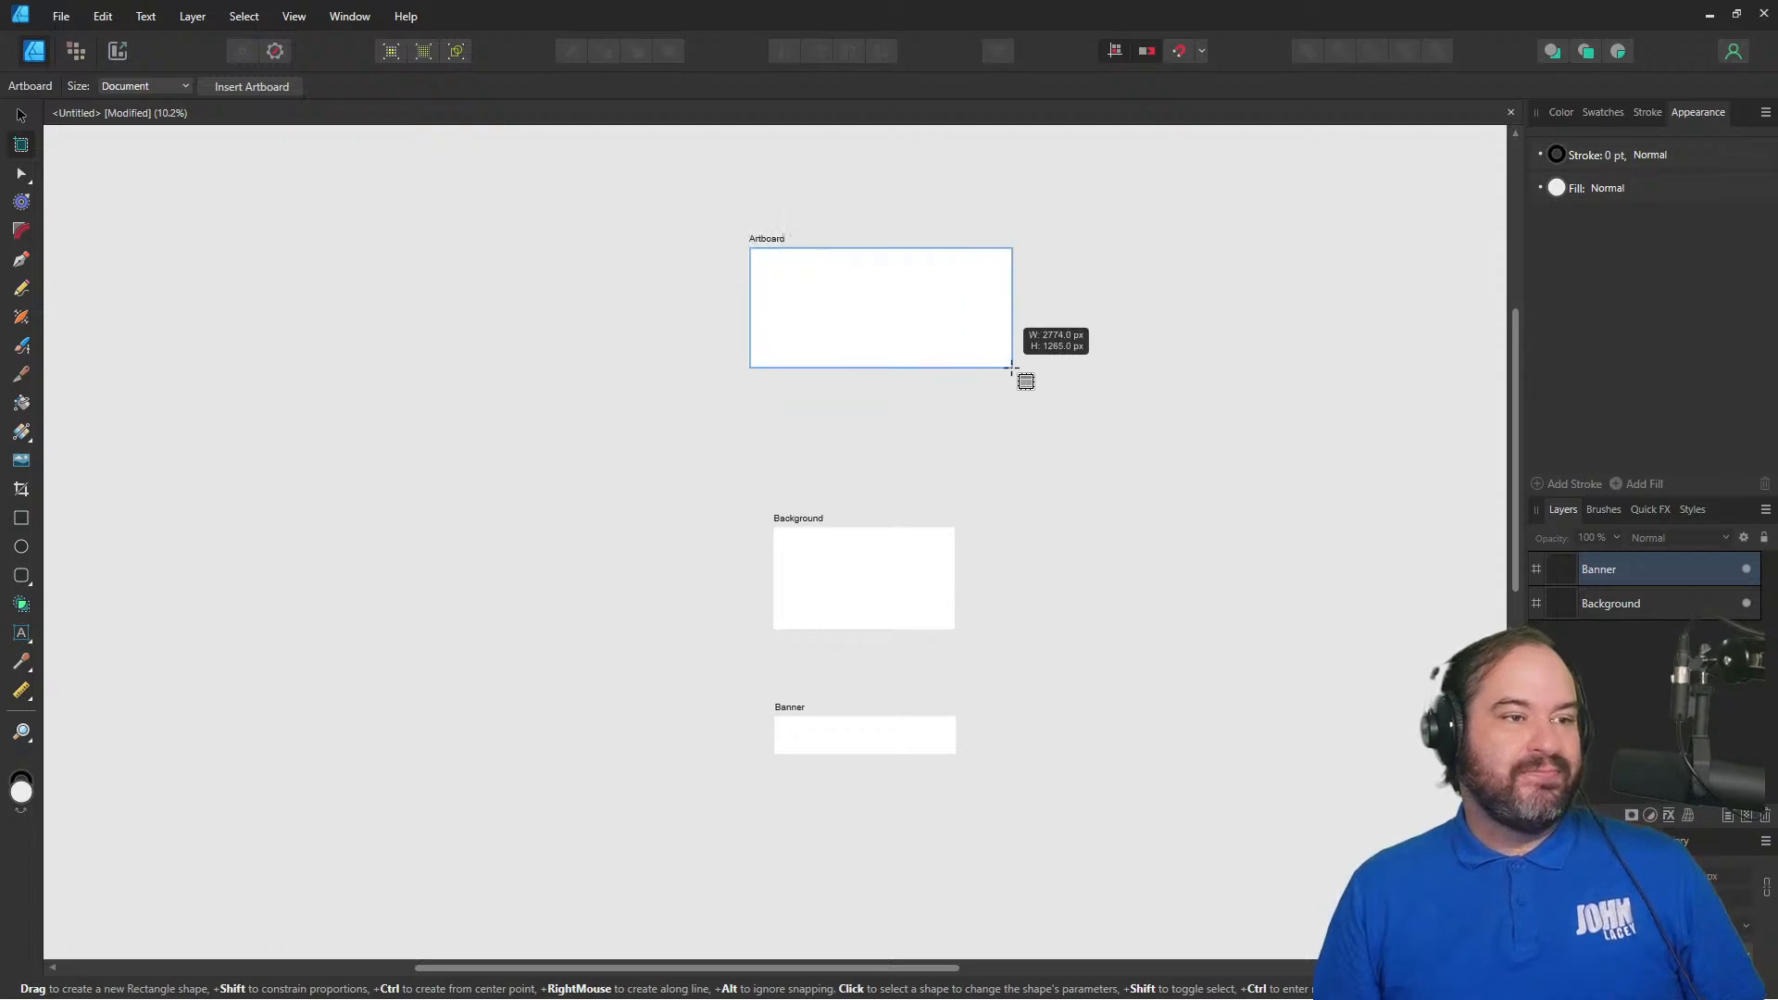
left_click(1722, 876)
type("1920")
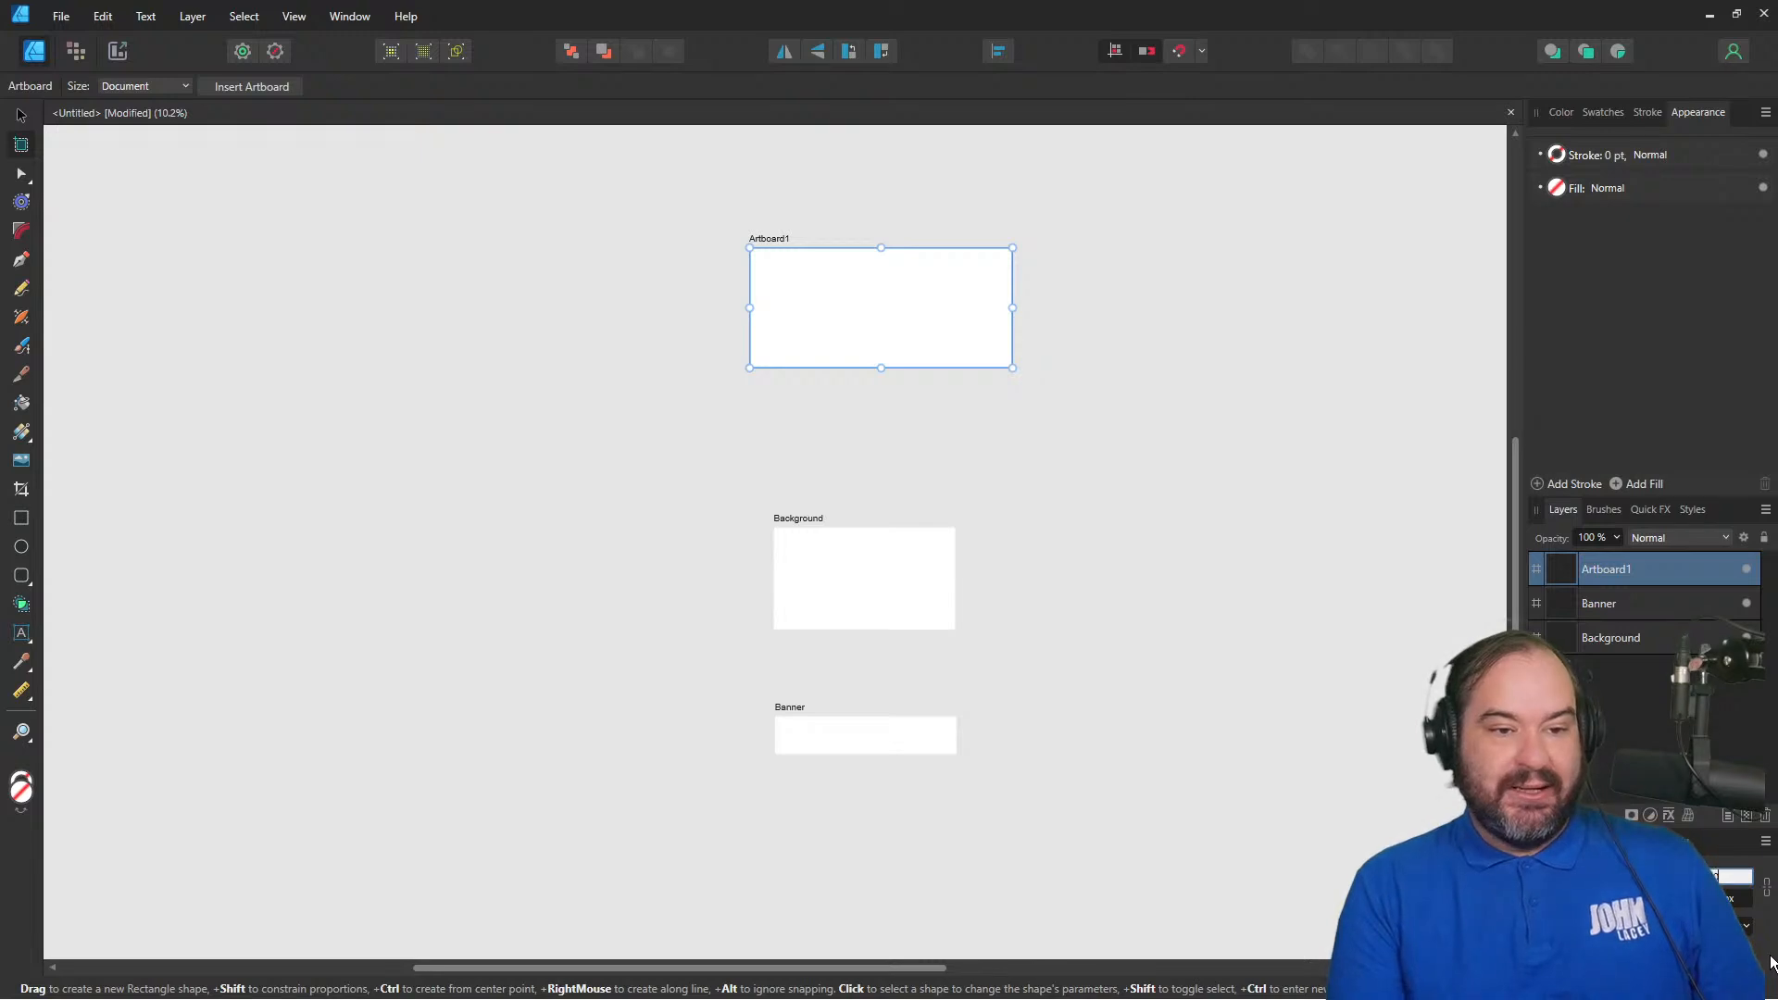
key("Return")
left_click(1722, 898)
type("1080")
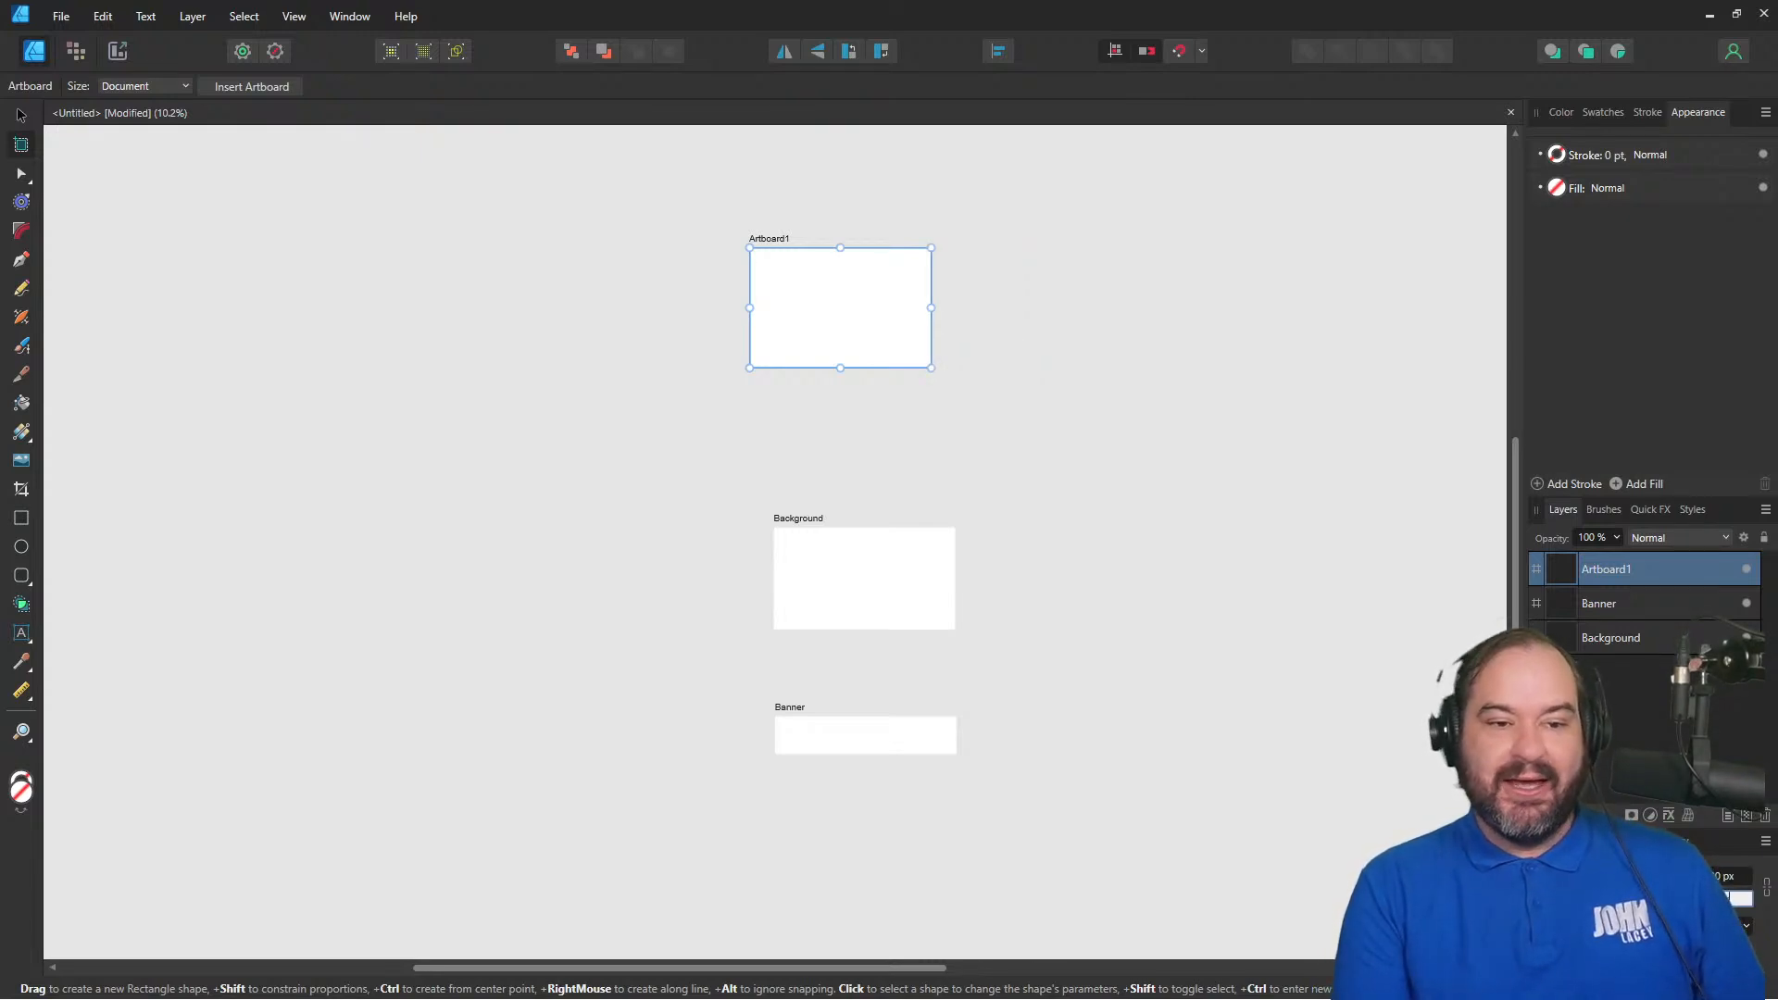
key("Return")
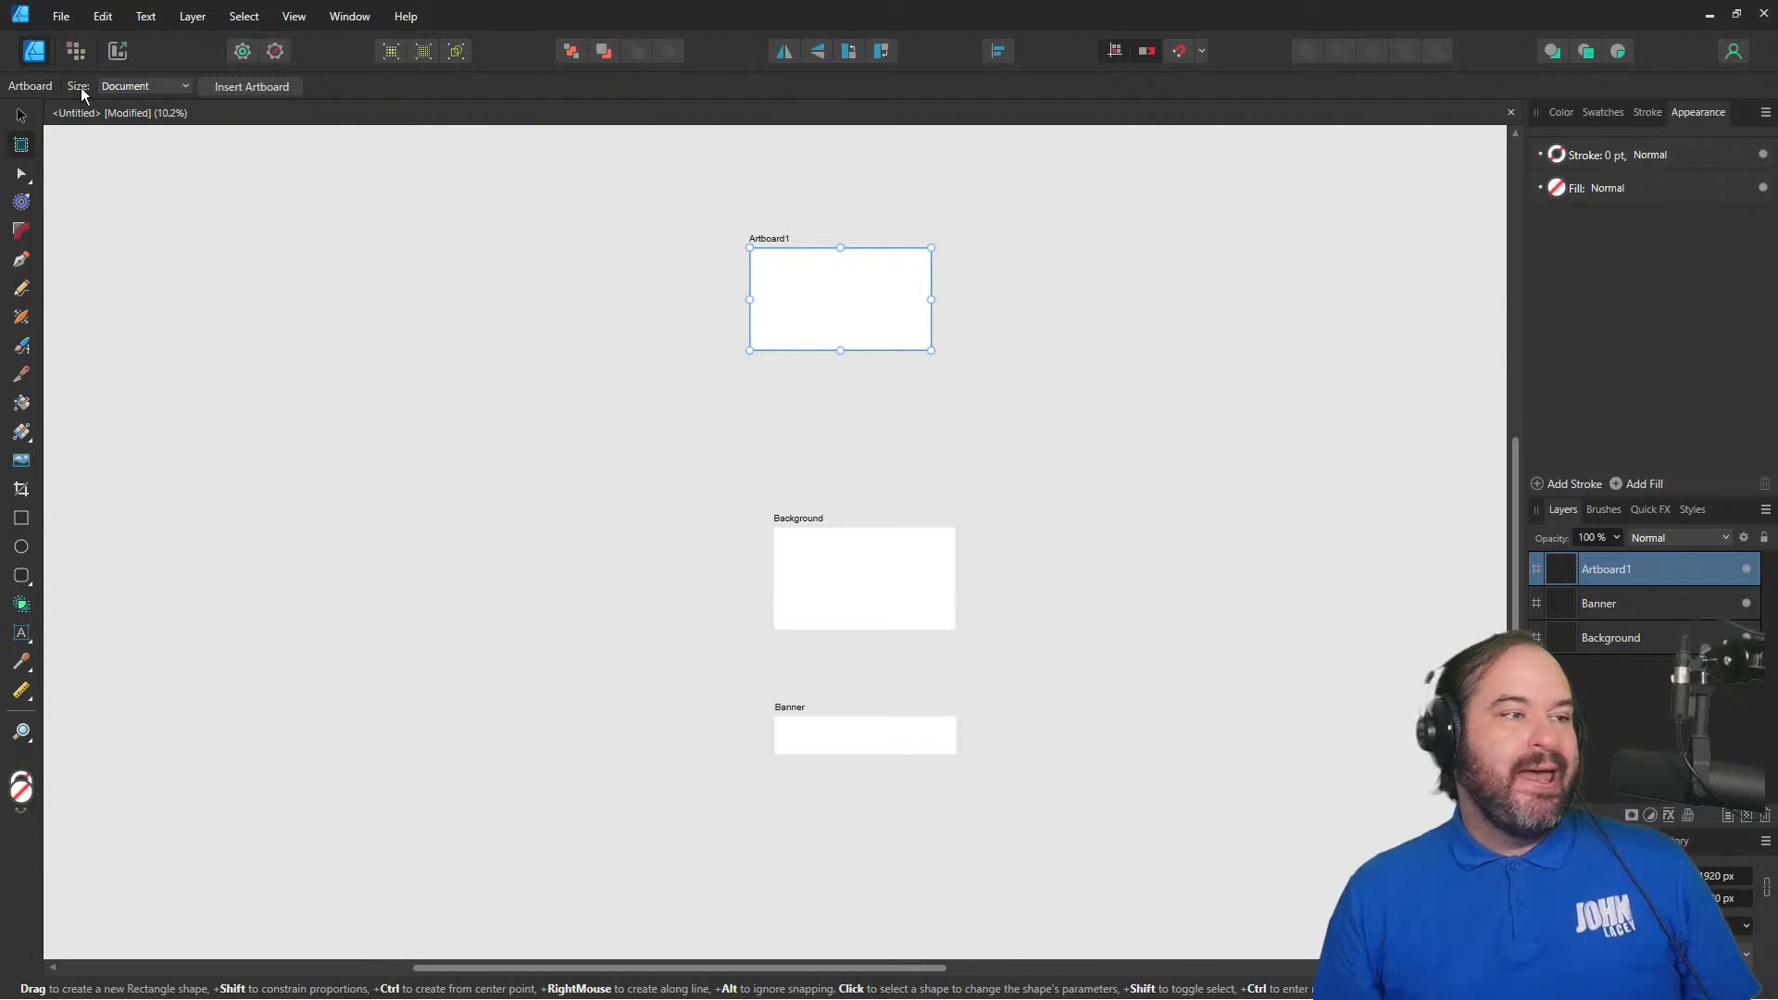
- Move the third artboard down to sit closely above the Background artboard, roughly in line with it
left_click(20, 115)
left_click_drag(875, 277, 897, 411)
- Open obs-obsessed.afdesign from the full list of recent files and clear the selection
left_click(61, 16)
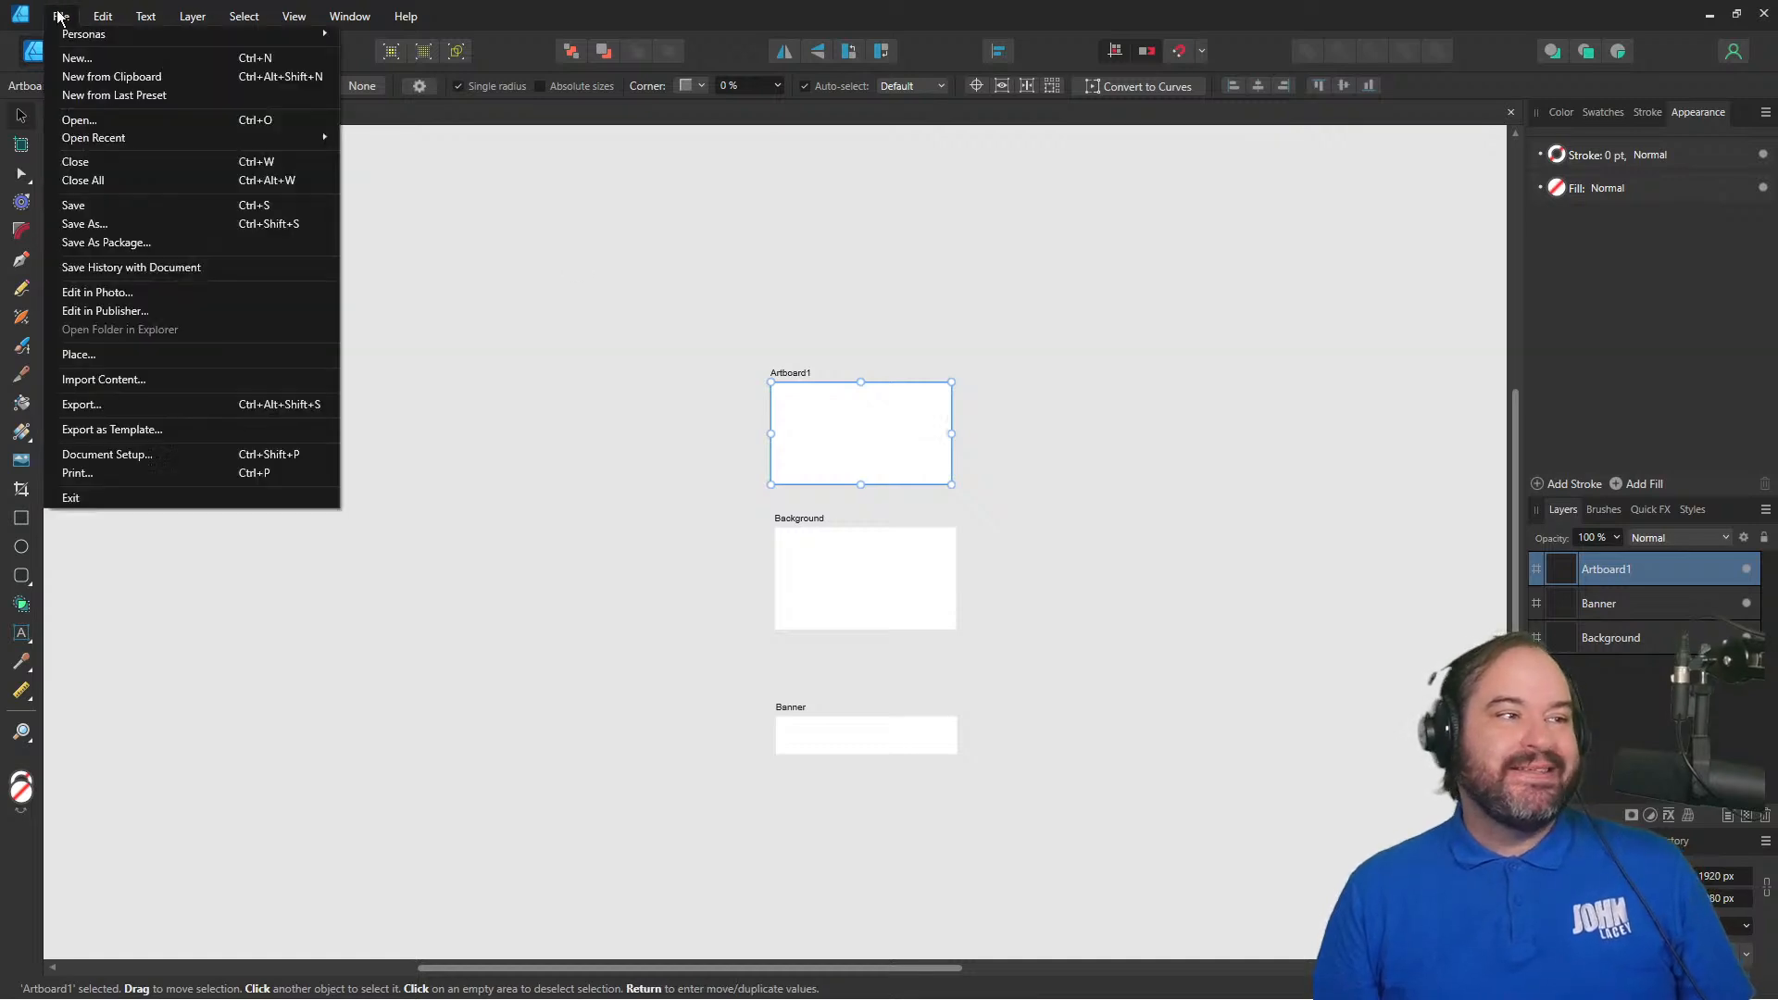
mouse_move(127, 139)
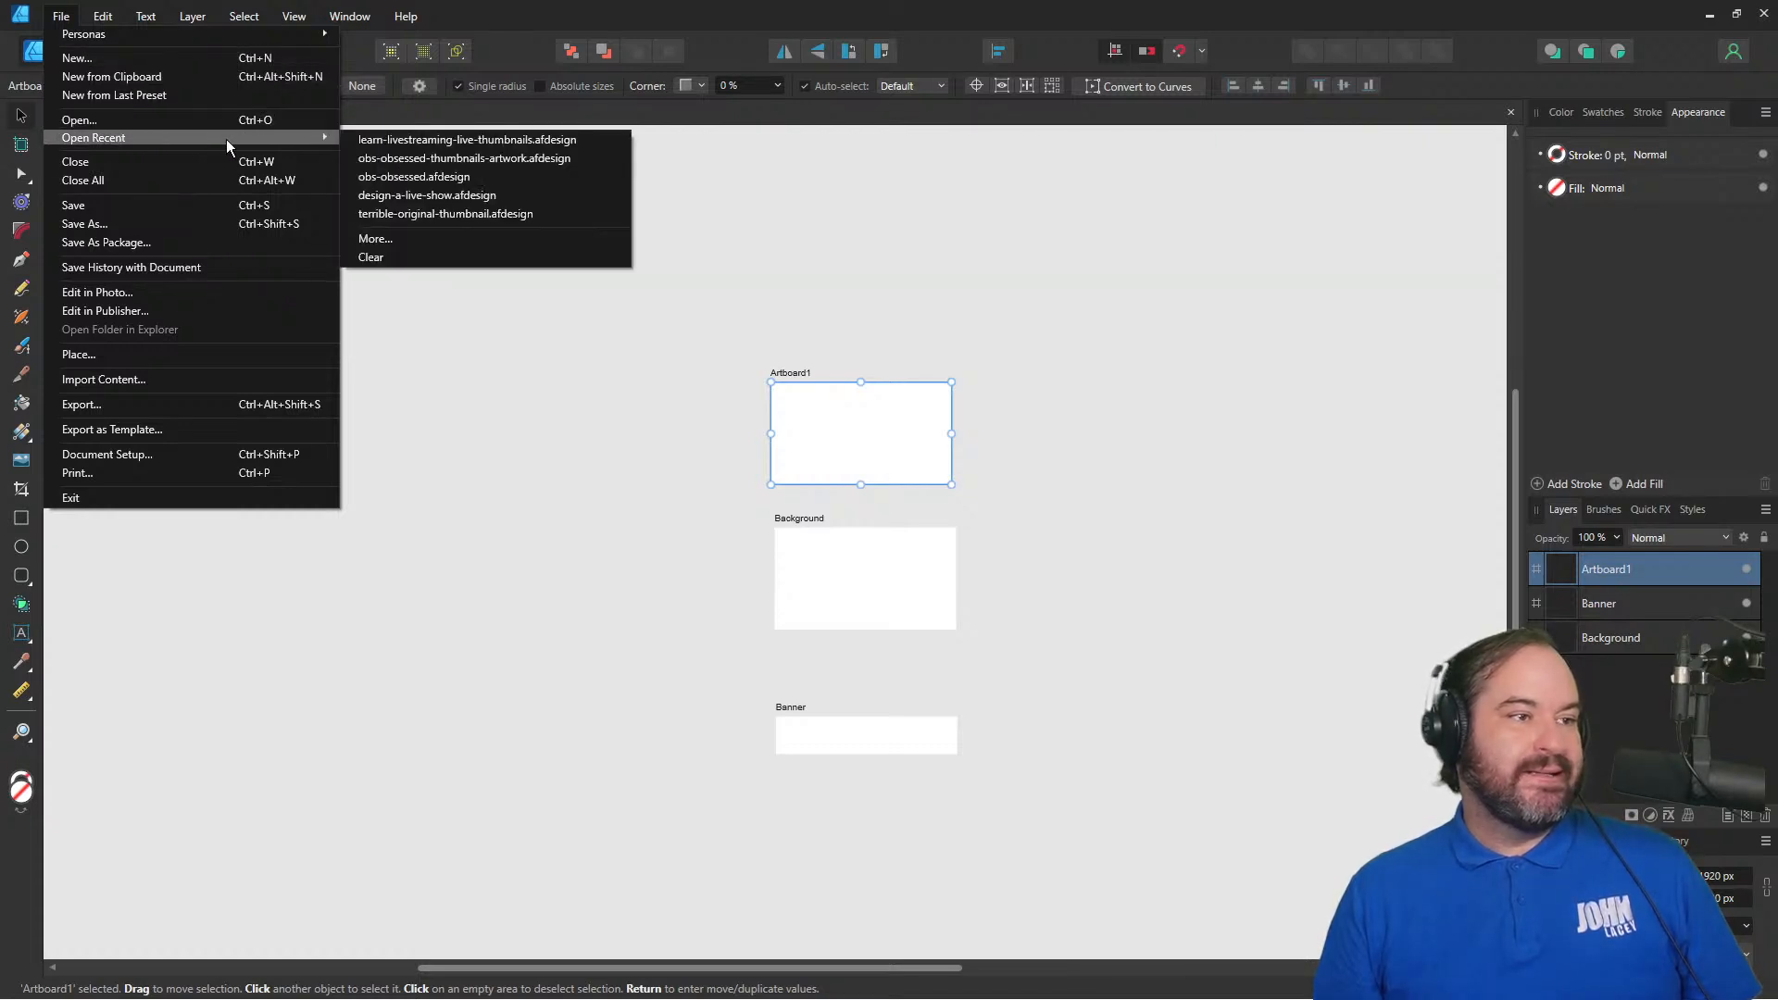
left_click(438, 240)
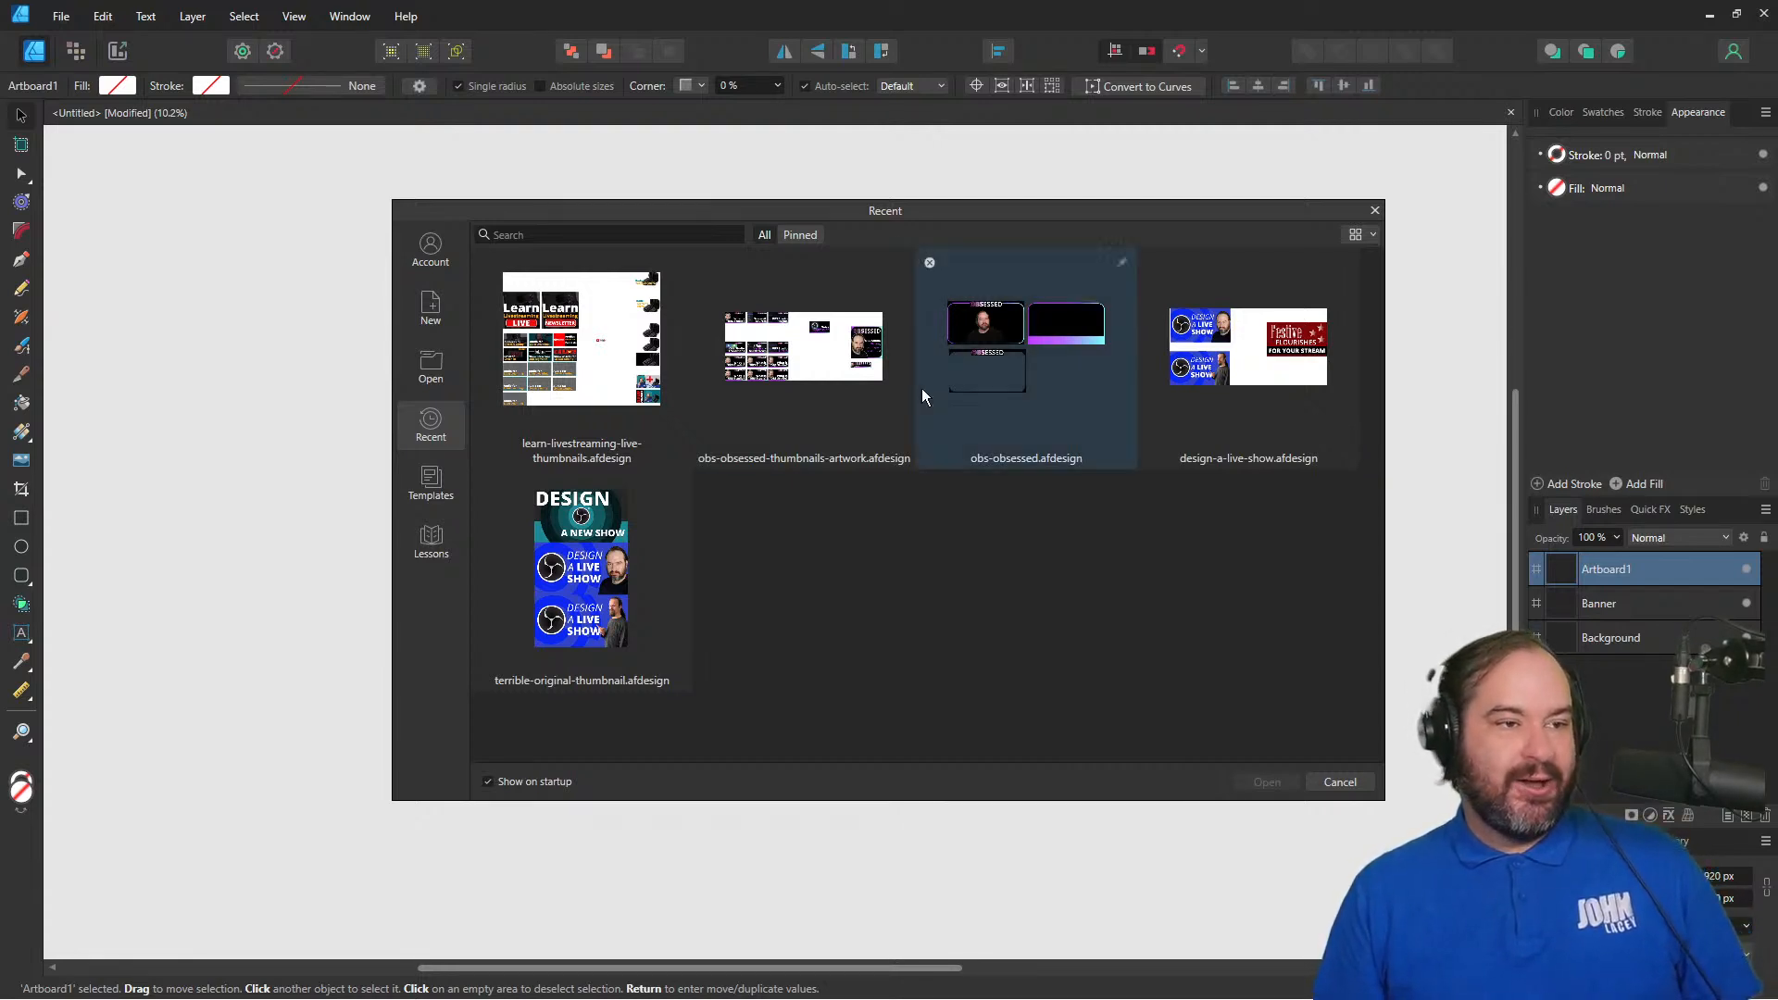
left_click(1013, 357)
double_click(1015, 361)
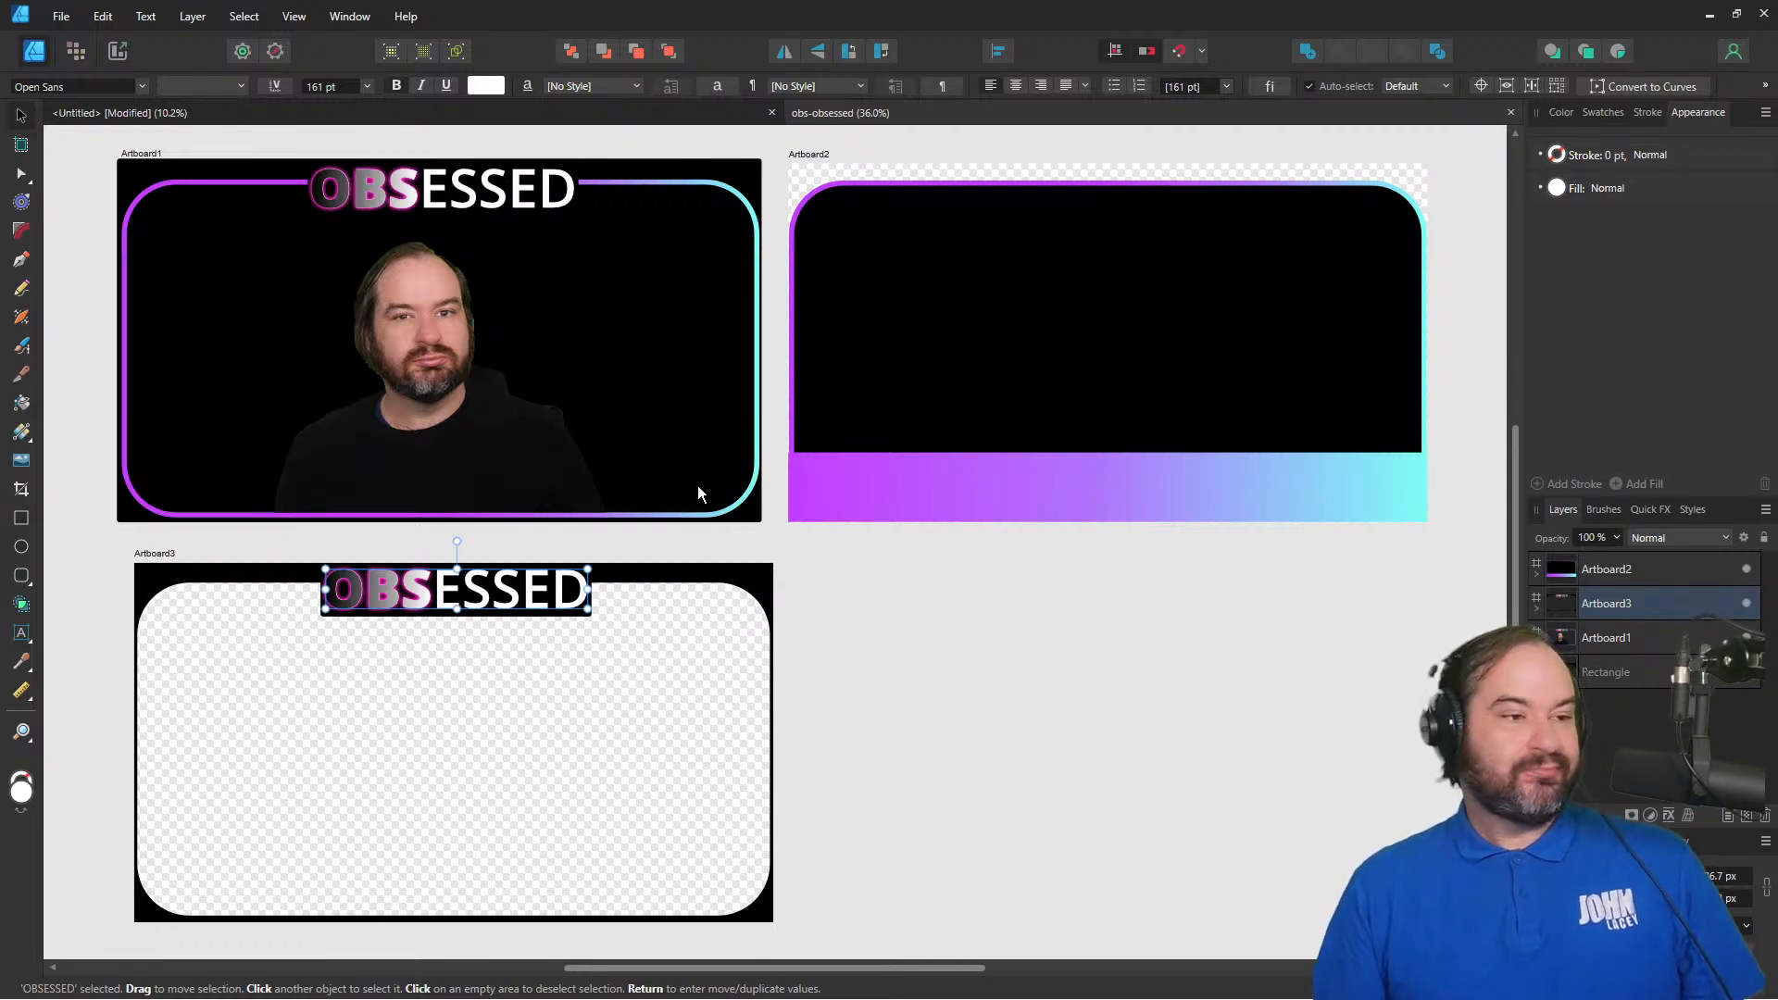
left_click(852, 561)
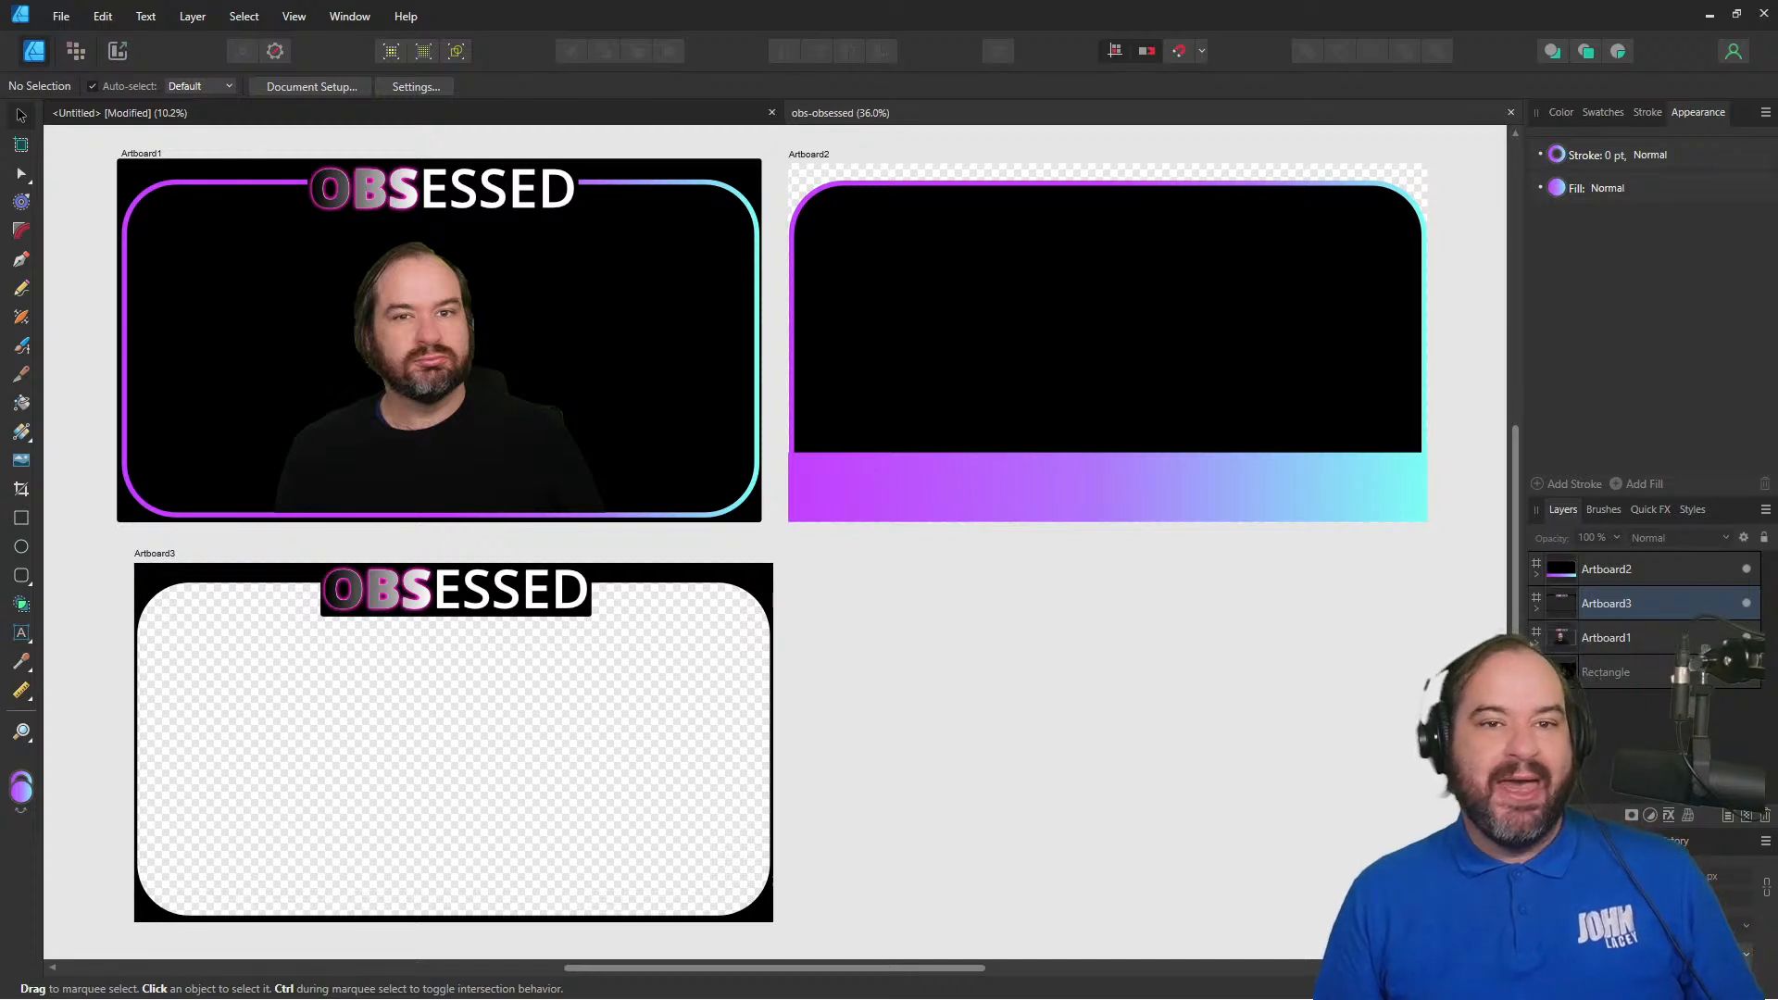
- Open learn-livestreaming-live-thumbnails.afdesign from the full list of recent files
left_click(61, 16)
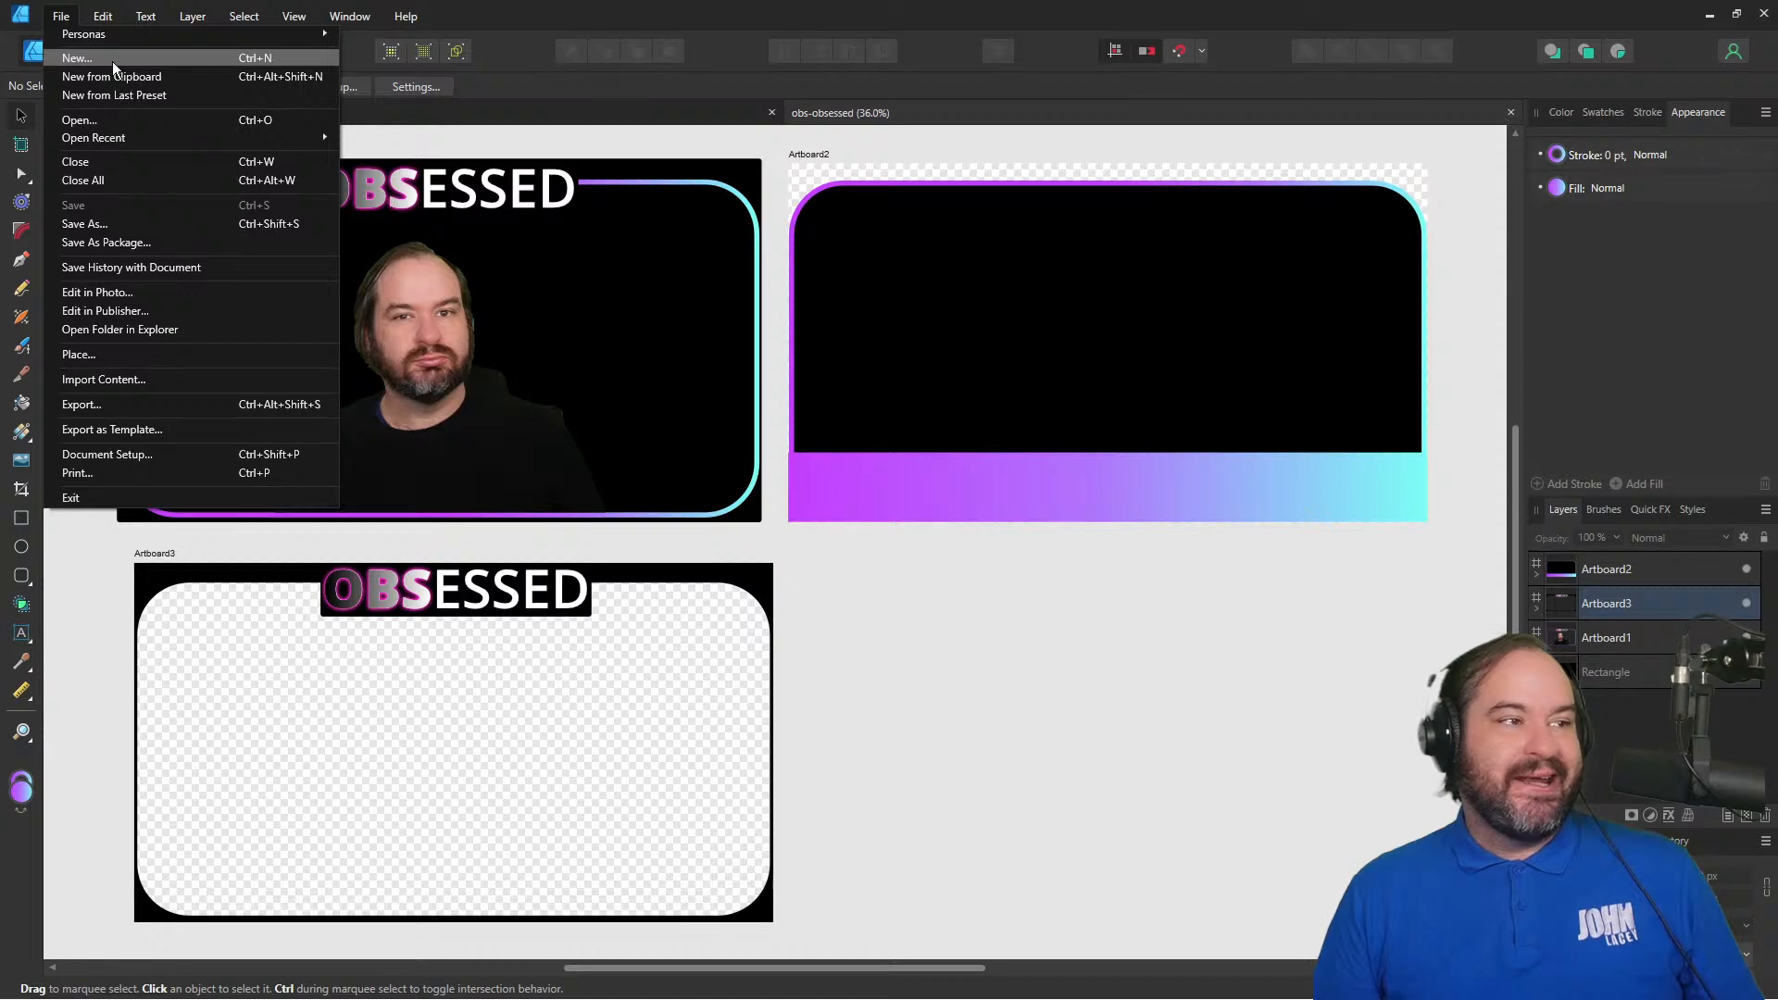
mouse_move(163, 137)
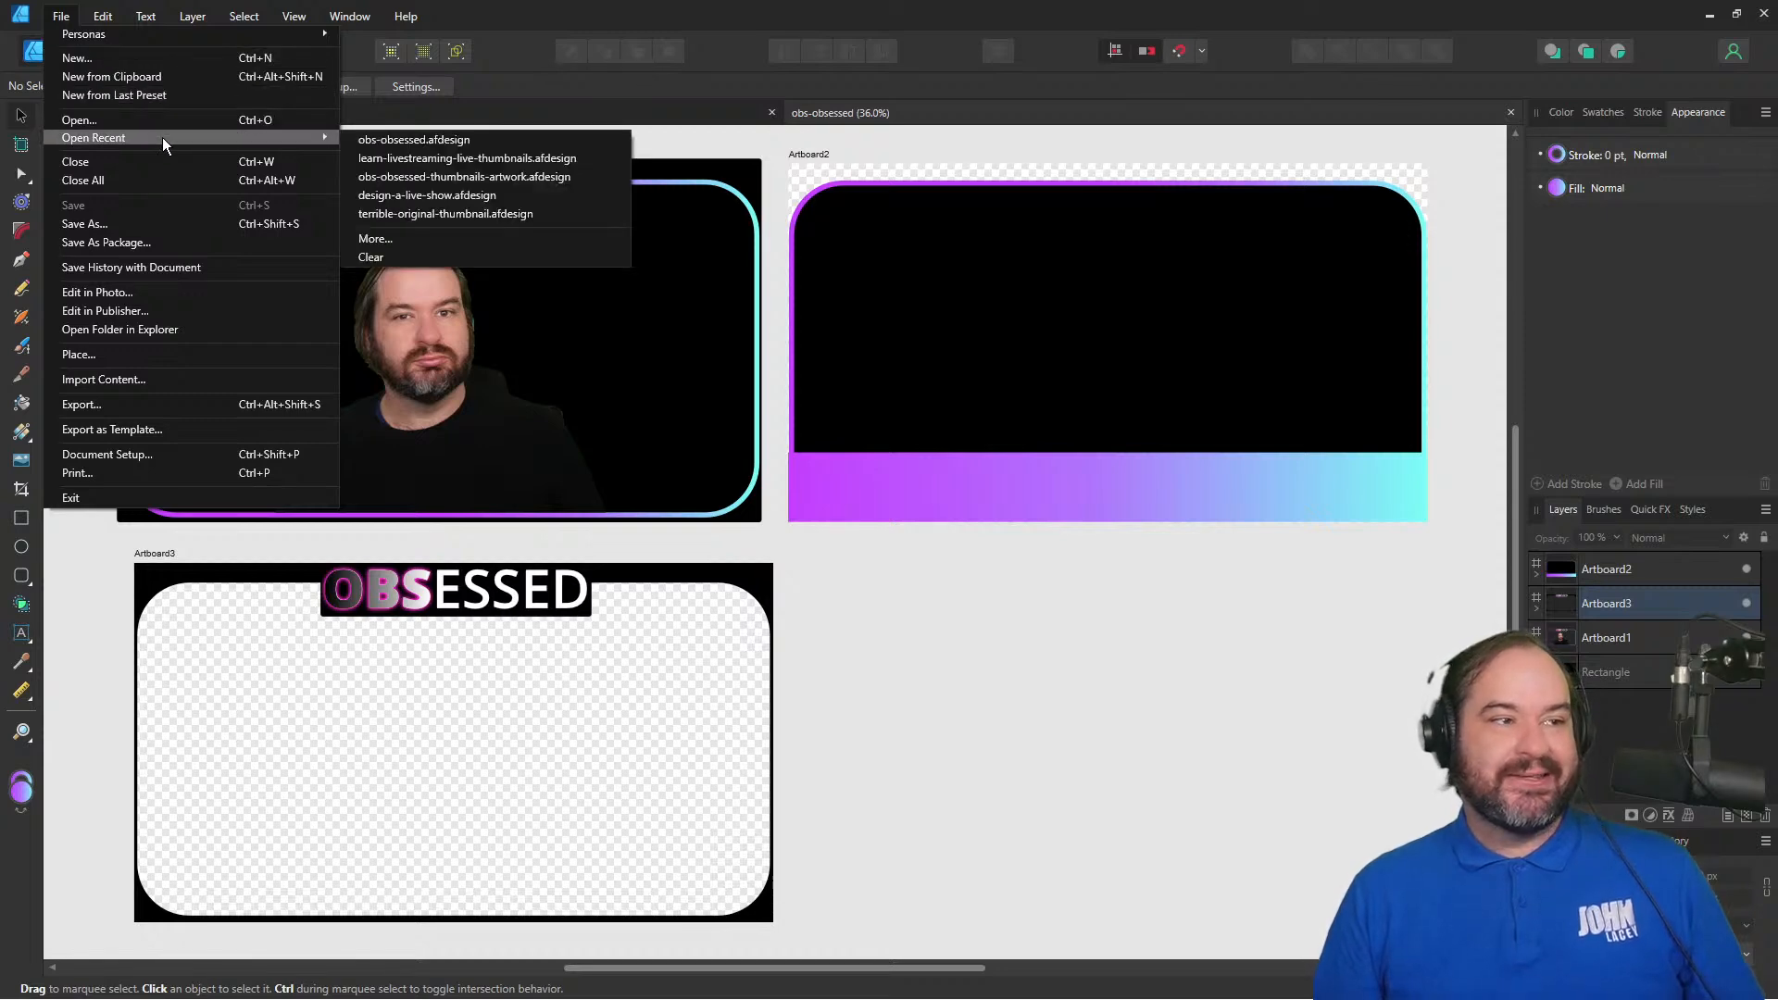
left_click(442, 239)
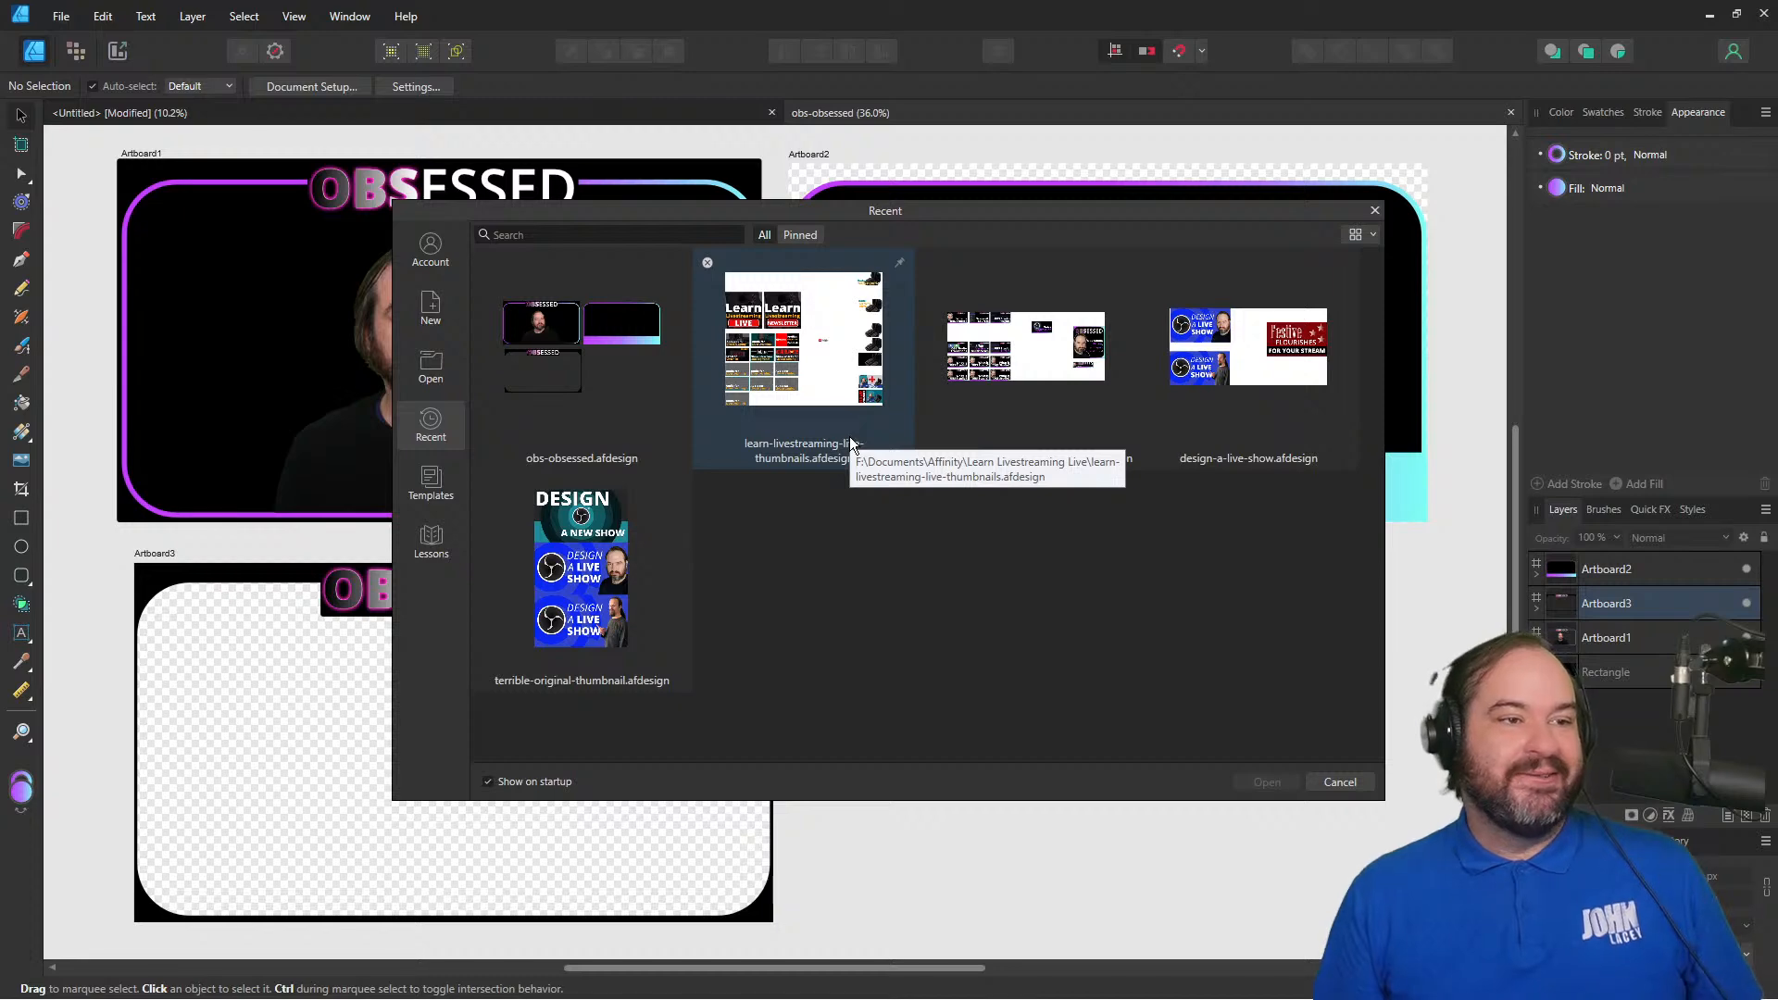
double_click(837, 328)
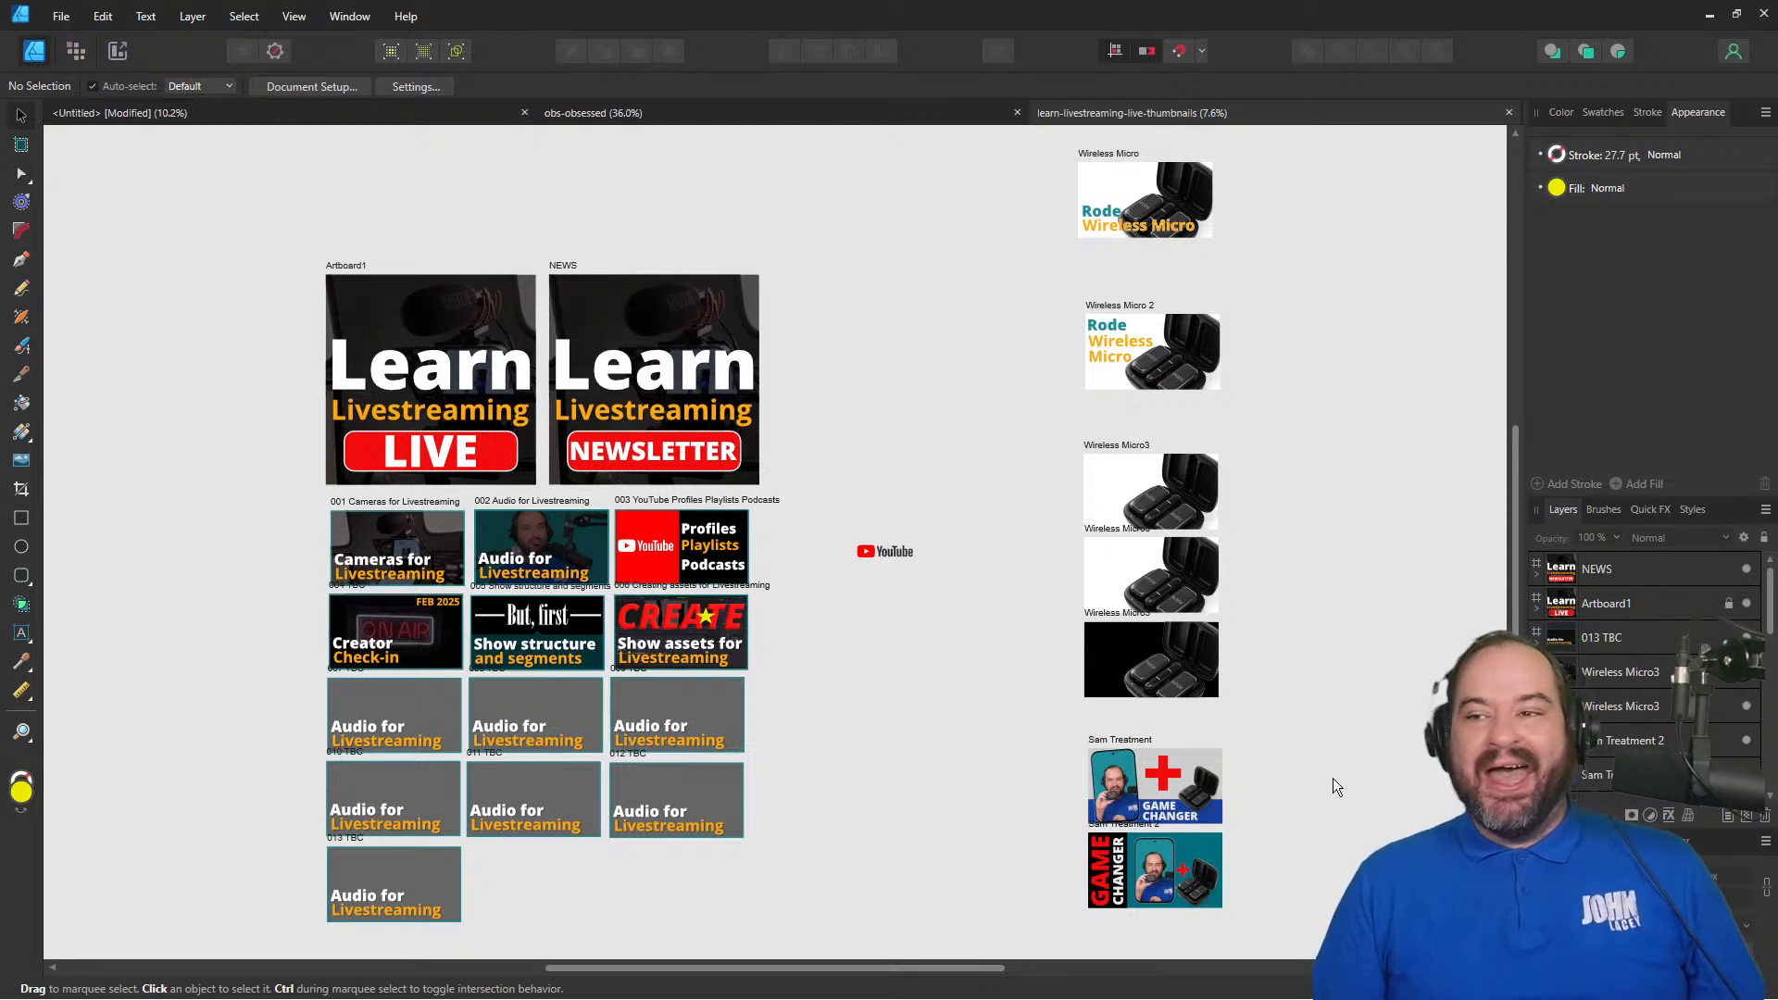
- Examine the Wireless Micro3 and GAME CHANGER artboards as examples of thumbnail variations
scroll(1320, 835, "down", 2)
scroll(1320, 835, "up", 6)
scroll(1247, 887, "down", 3)
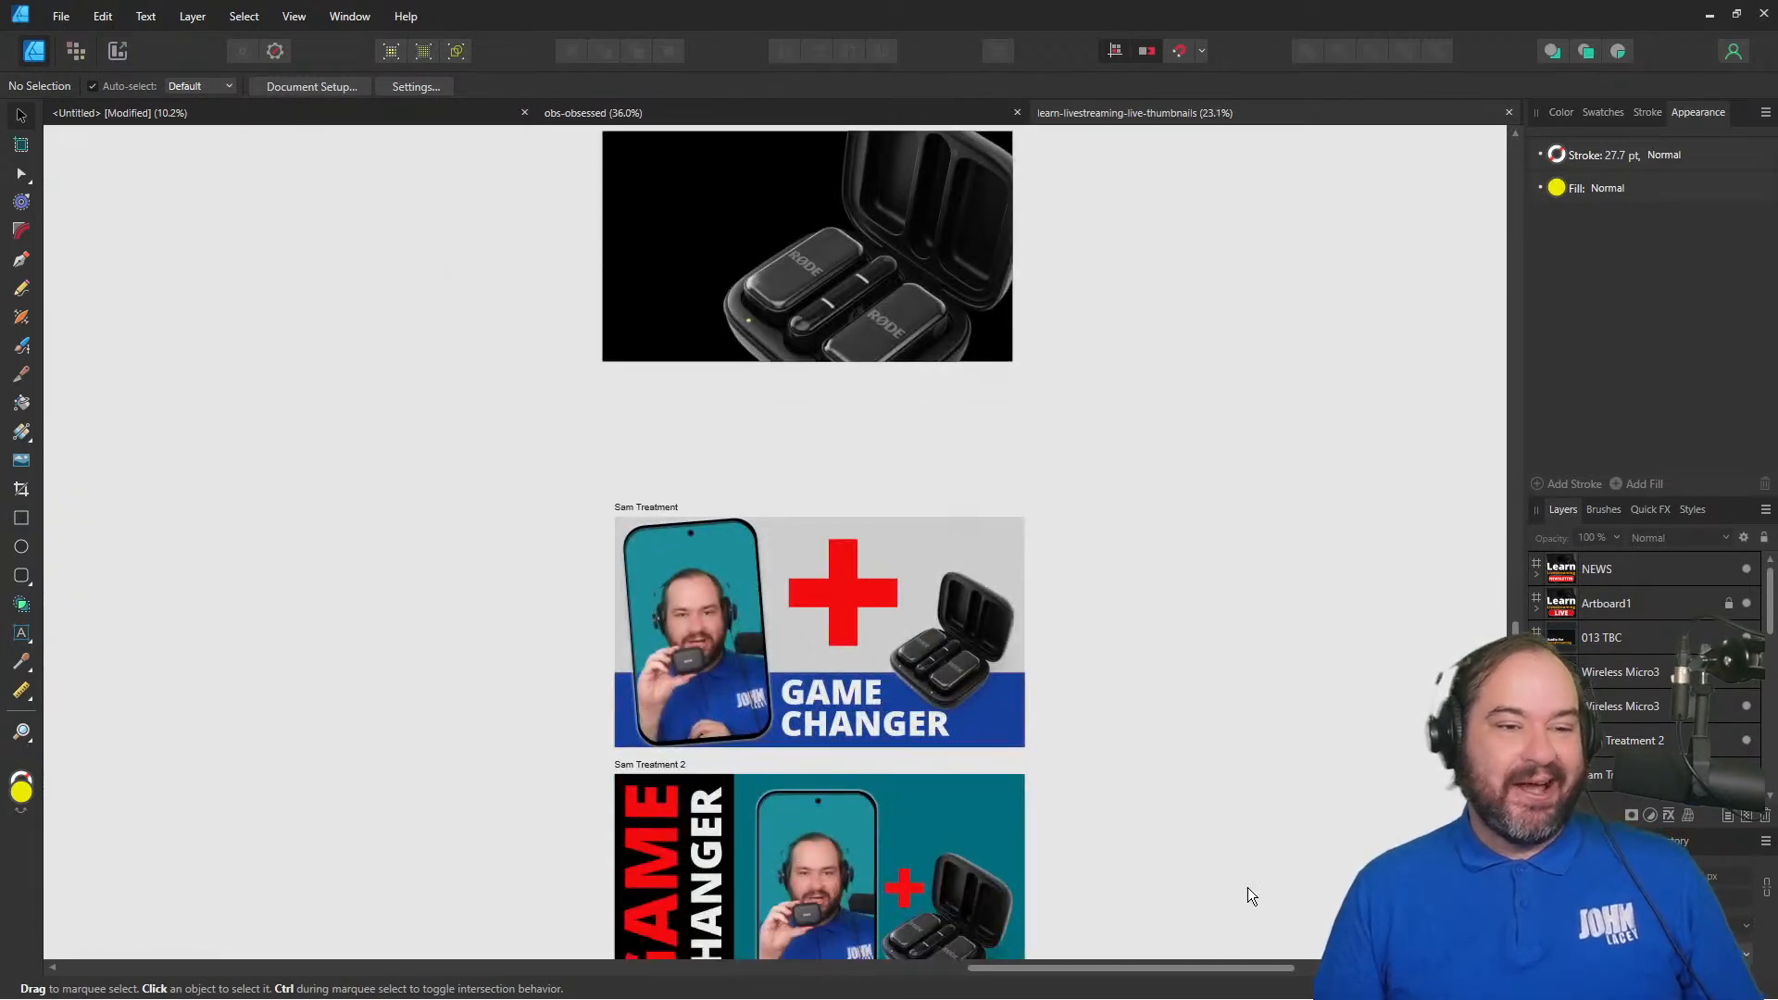
scroll(1247, 885, "up", 3)
scroll(1247, 874, "up", 1)
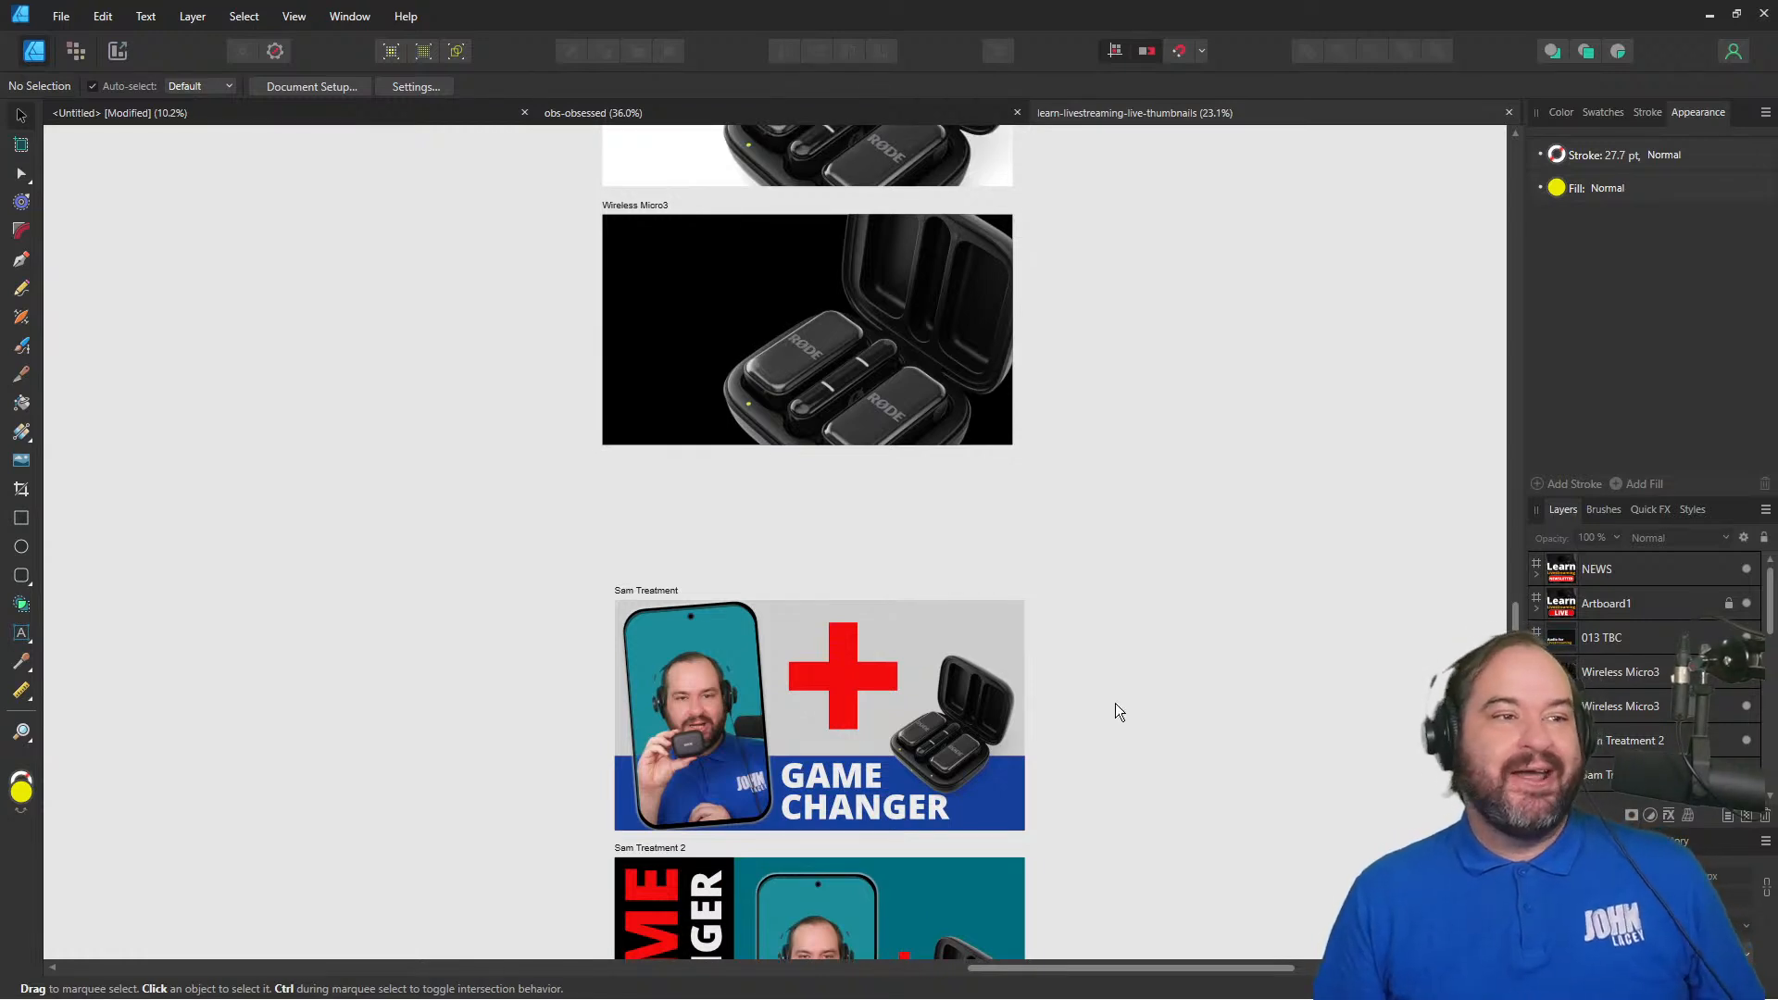
scroll(1056, 619, "up", 8)
scroll(1060, 629, "up", 3)
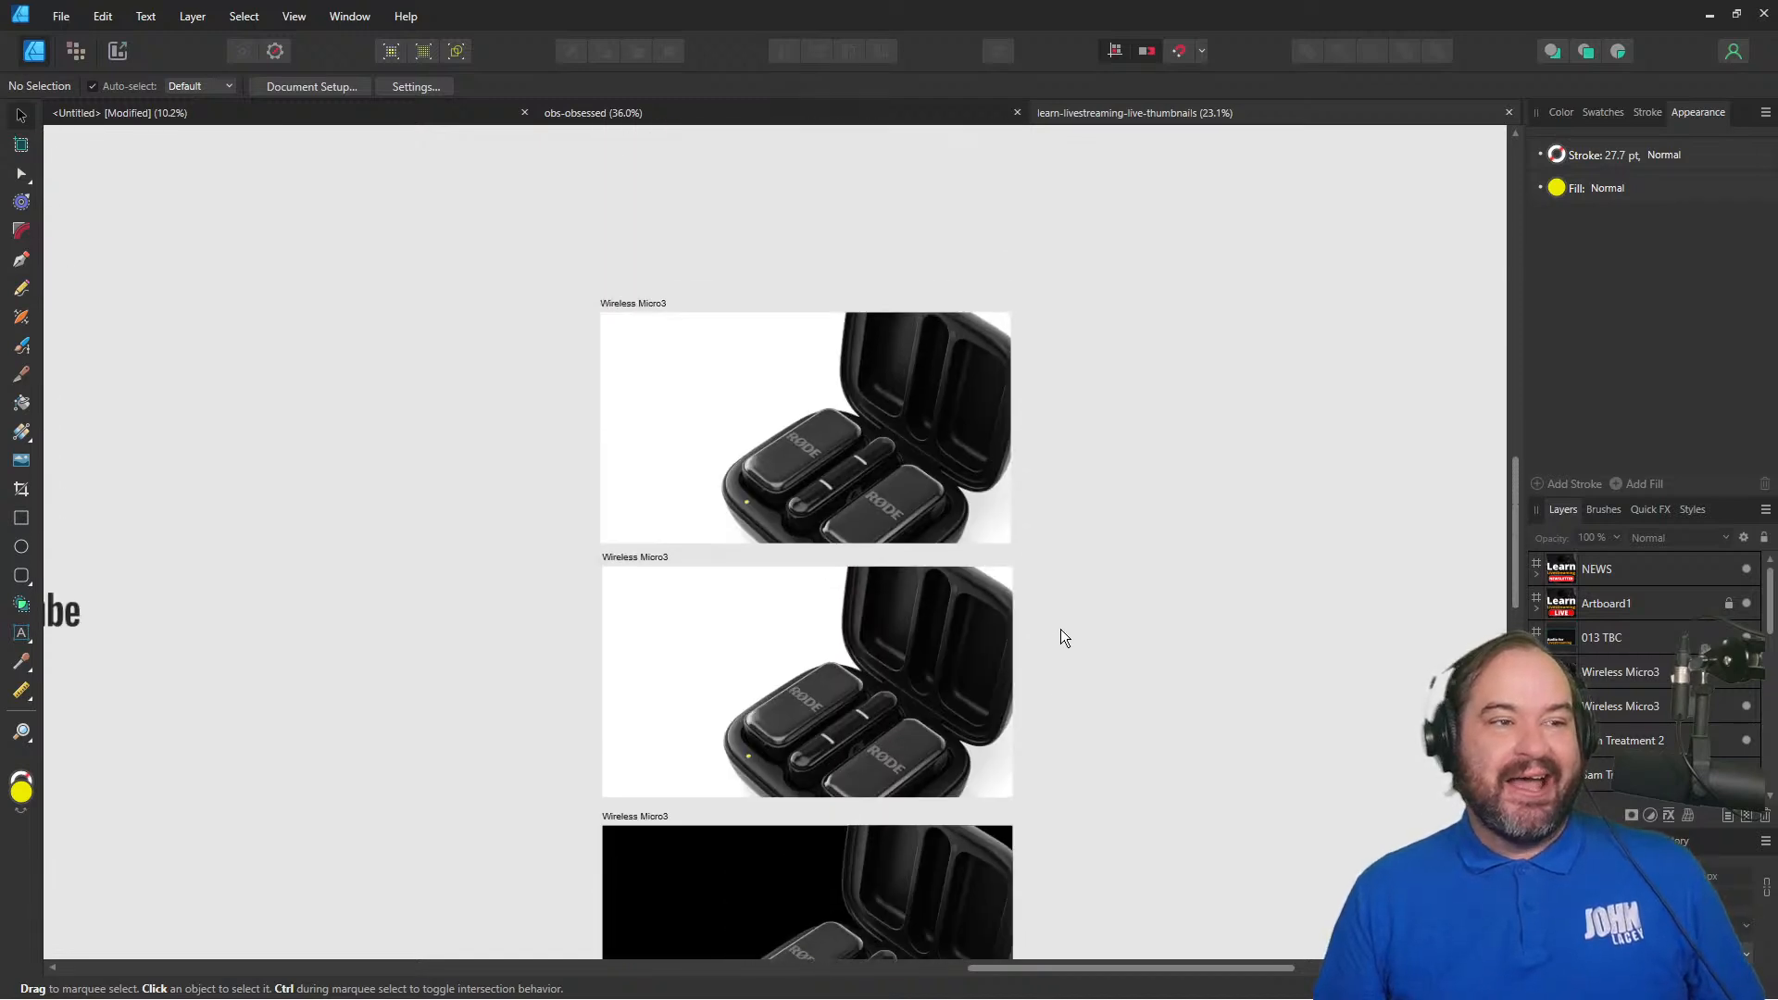
scroll(1059, 630, "down", 4)
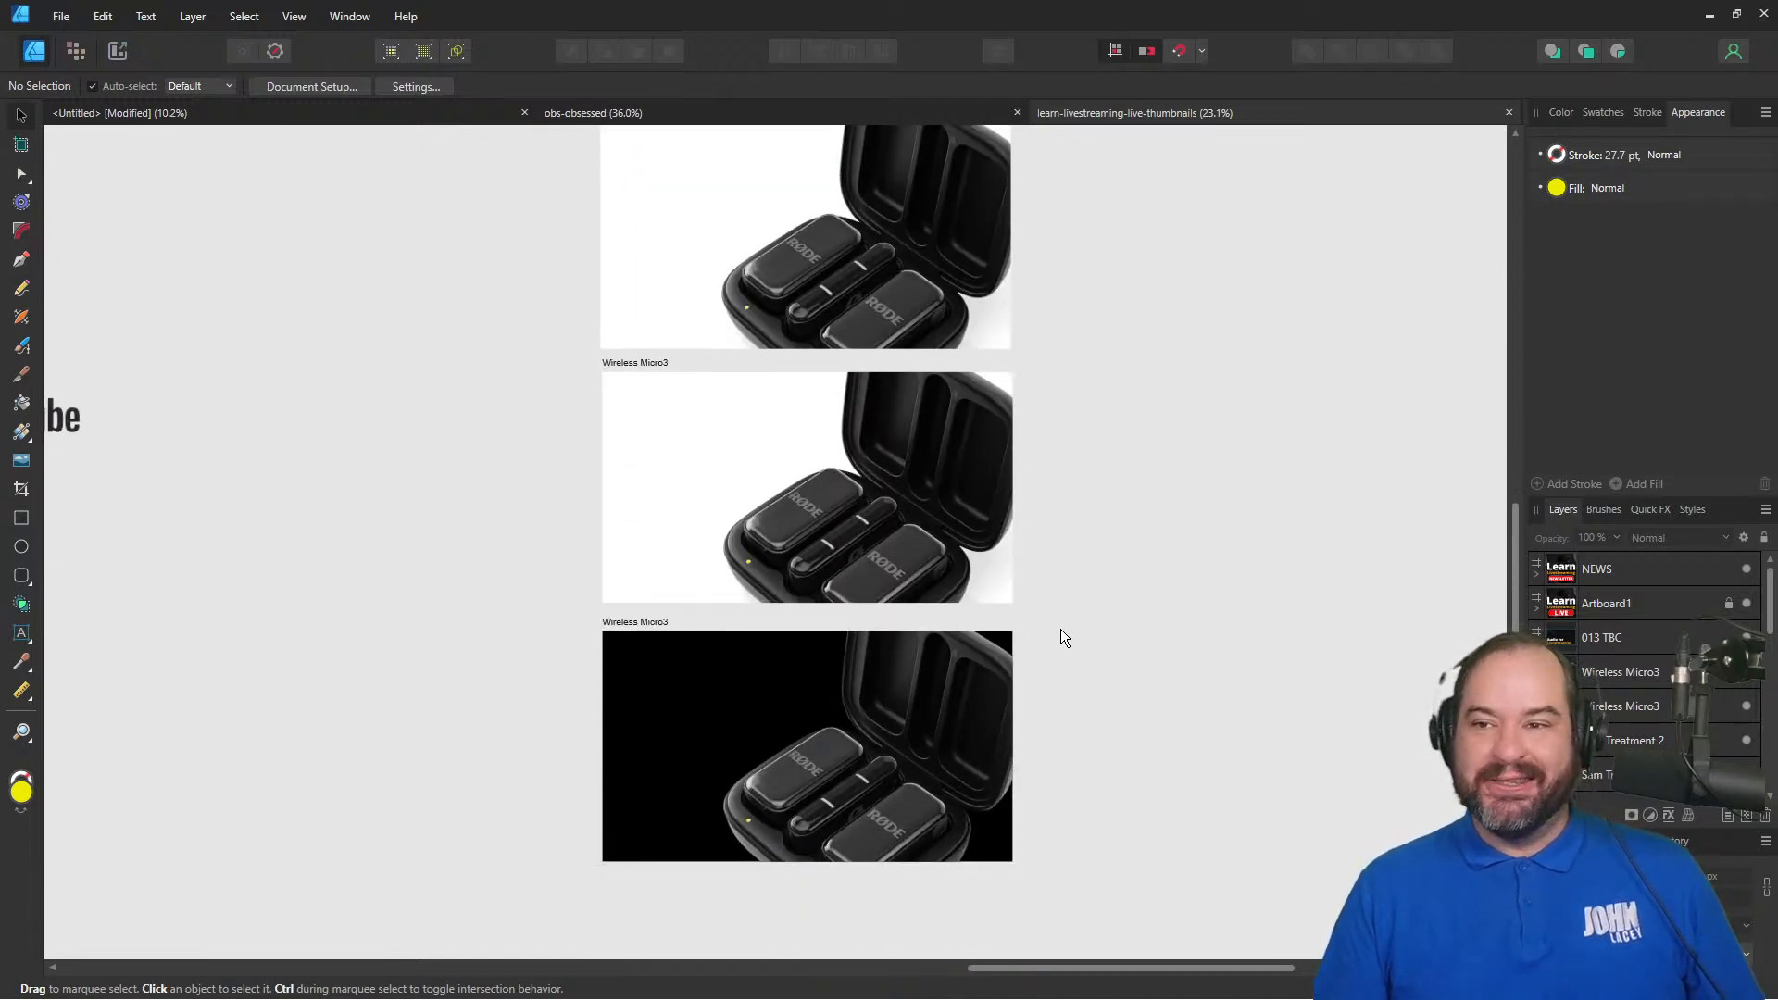
scroll(1061, 631, "down", 8)
scroll(1061, 631, "down", 4)
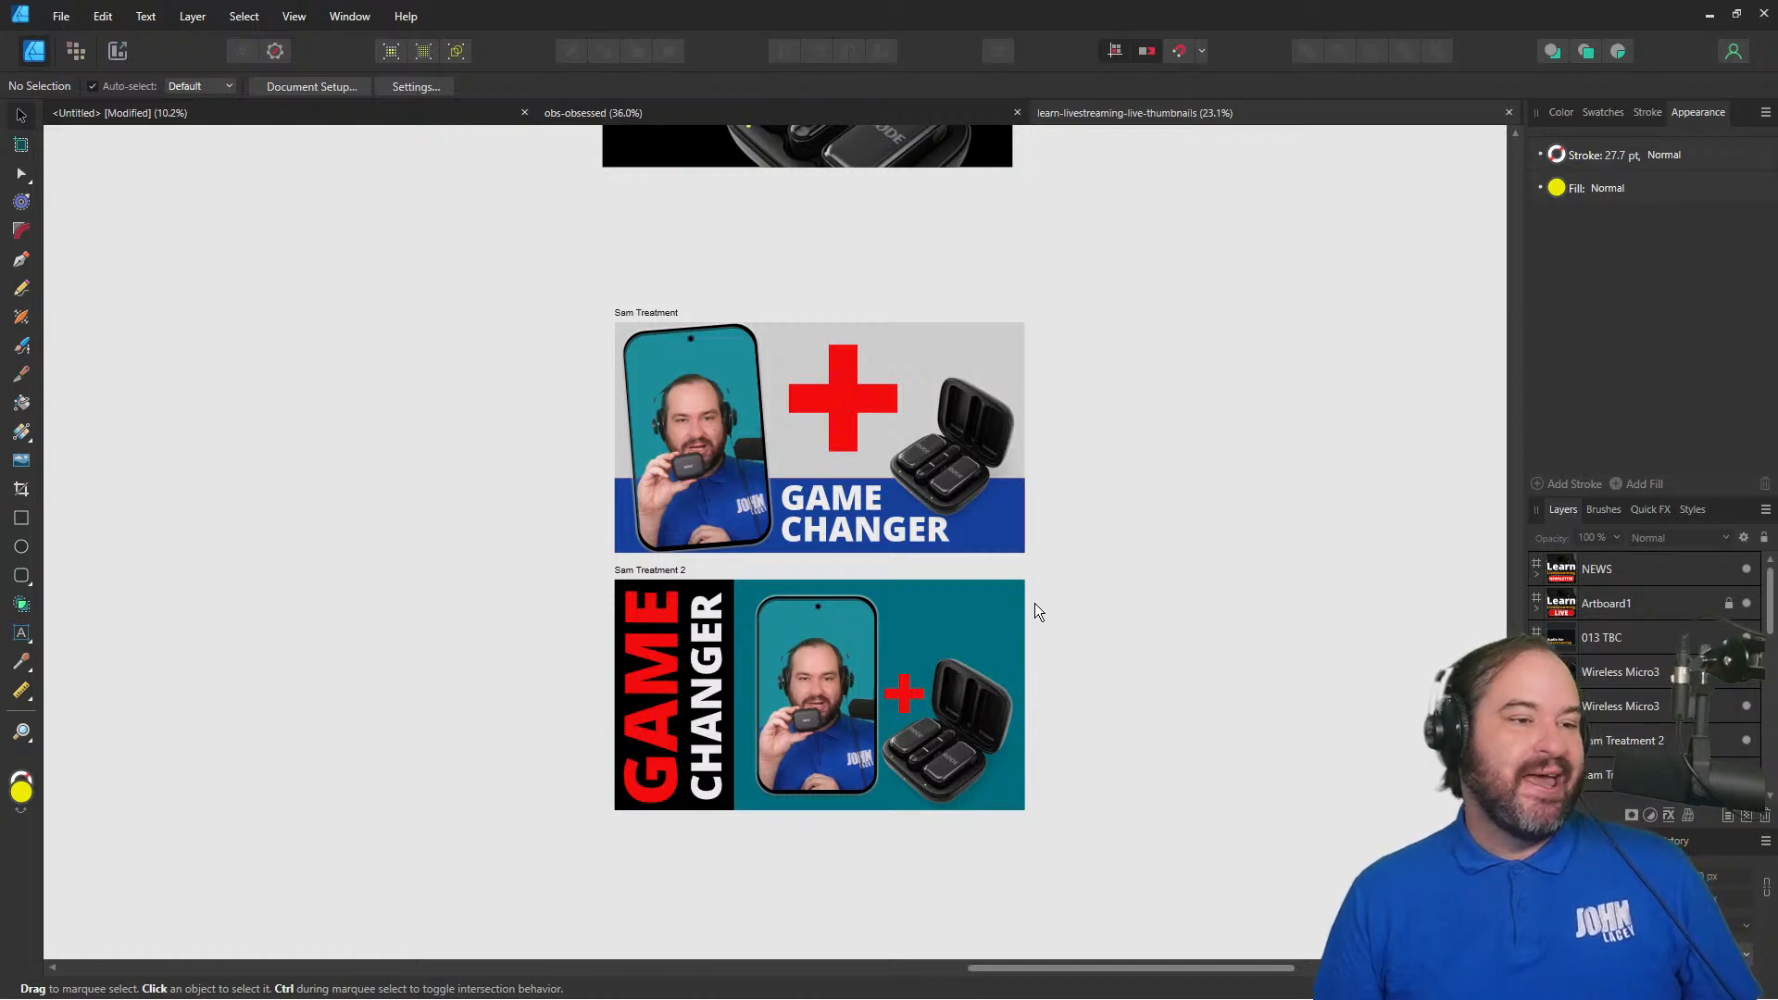
scroll(1035, 603, "up", 10)
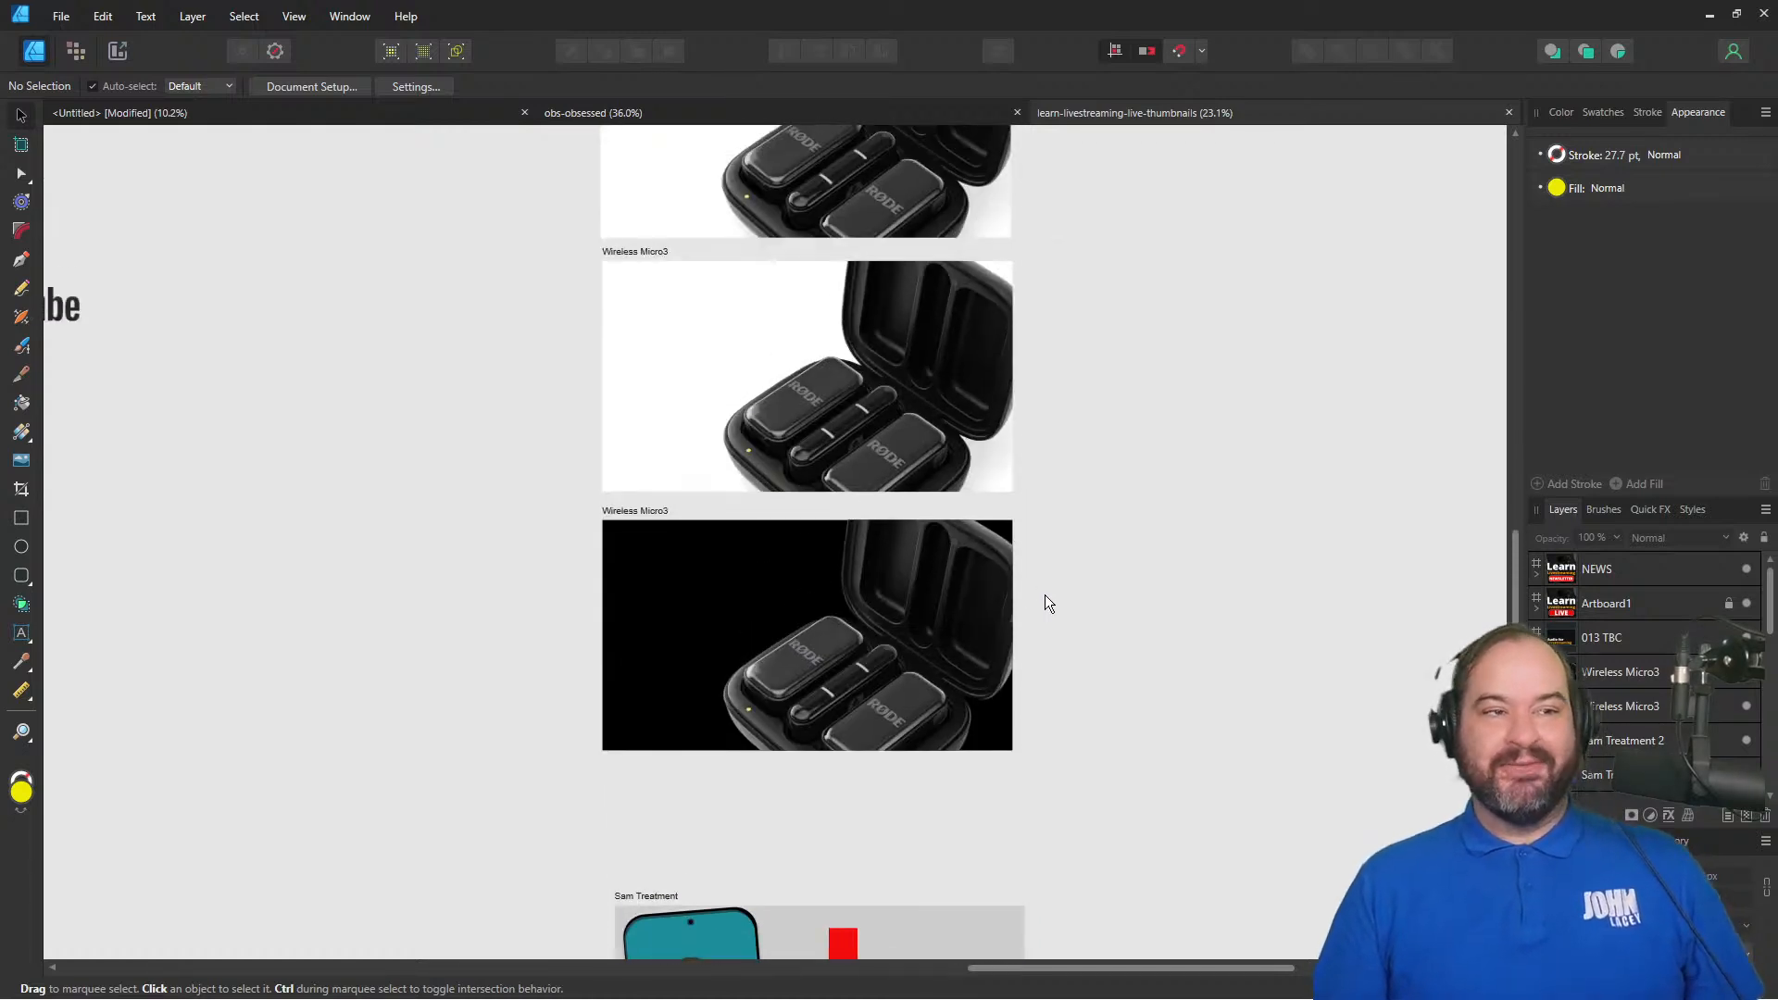
scroll(1045, 603, "up", 3)
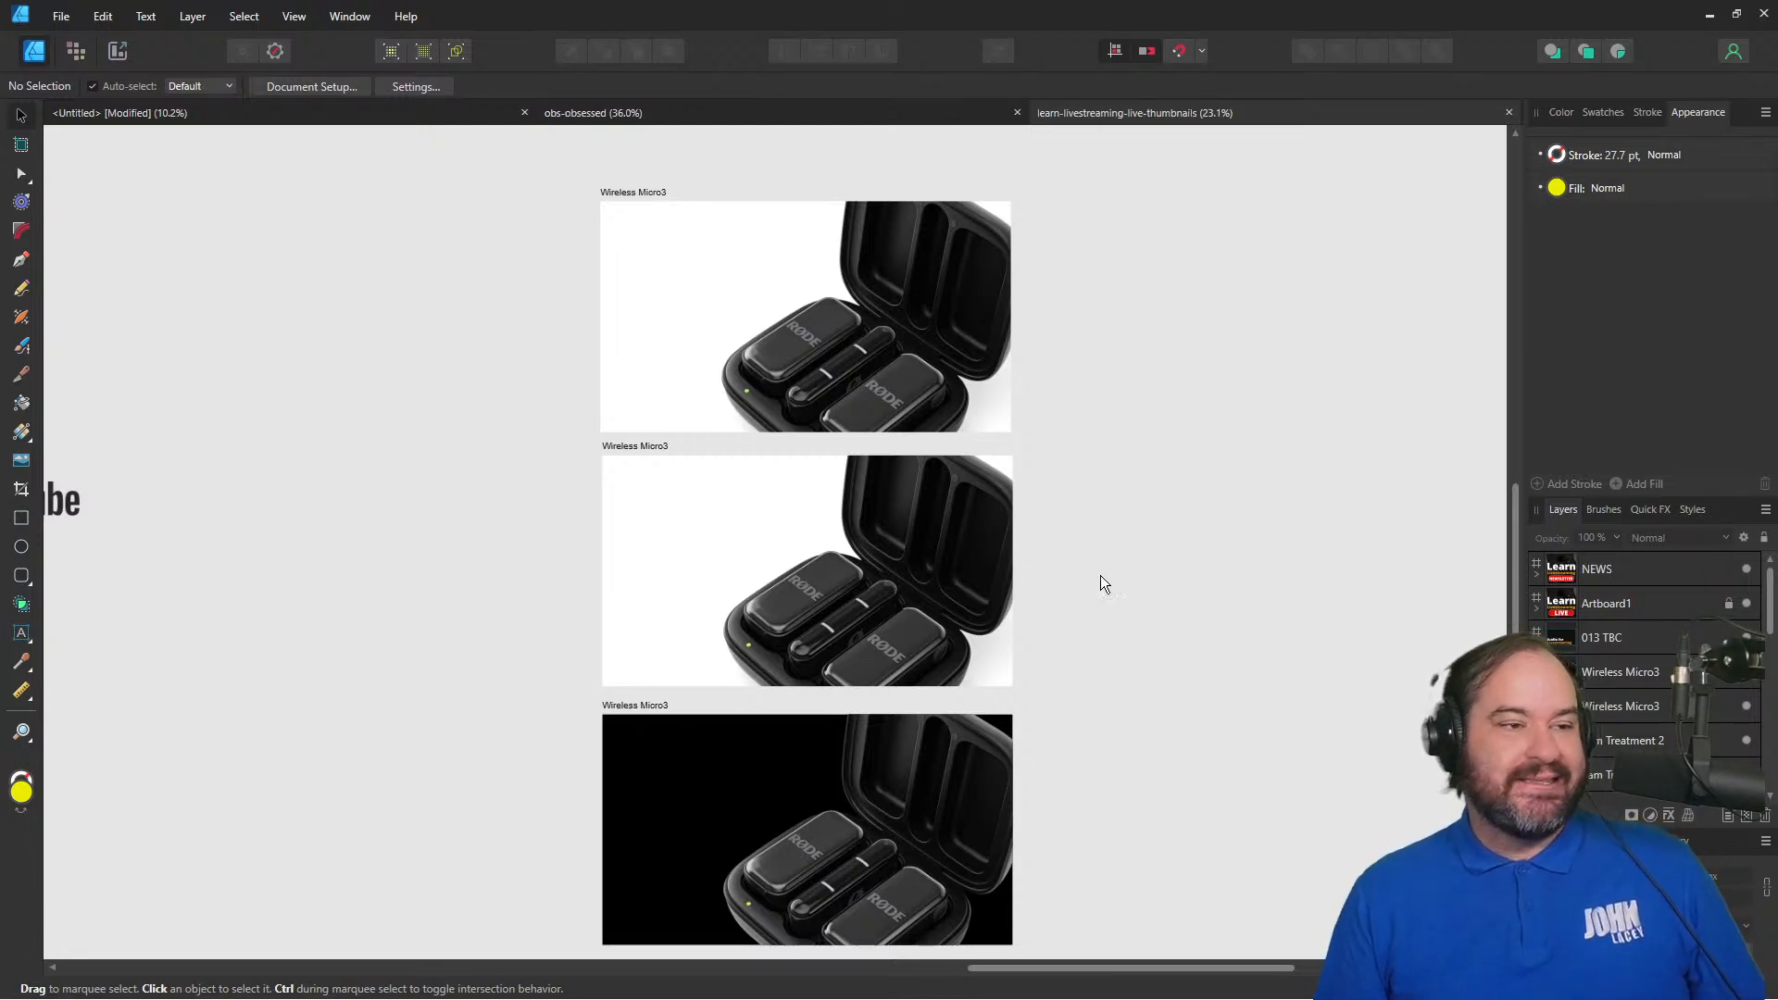
scroll(1100, 575, "down", 1)
- Duplicate the black-background Wireless Micro3 artboard
left_click(631, 715)
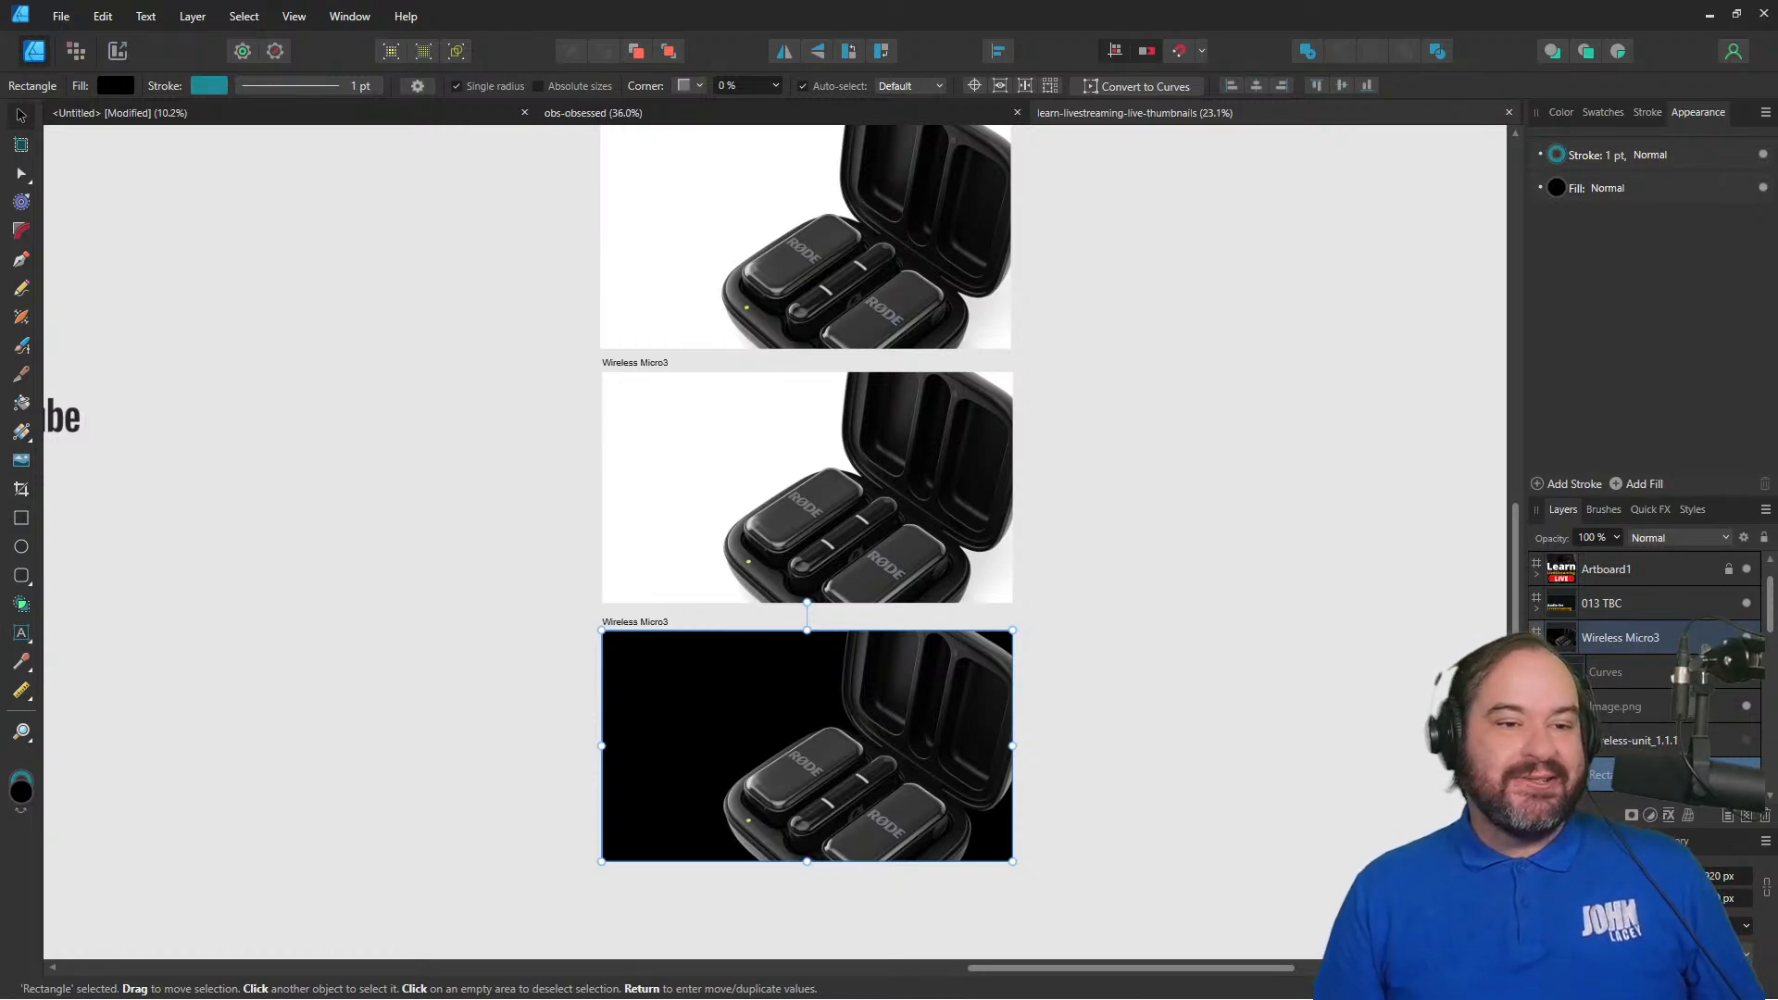
left_click(1536, 643)
scroll(1087, 776, "down", 1)
scroll(1086, 776, "down", 5)
scroll(1086, 776, "up", 1)
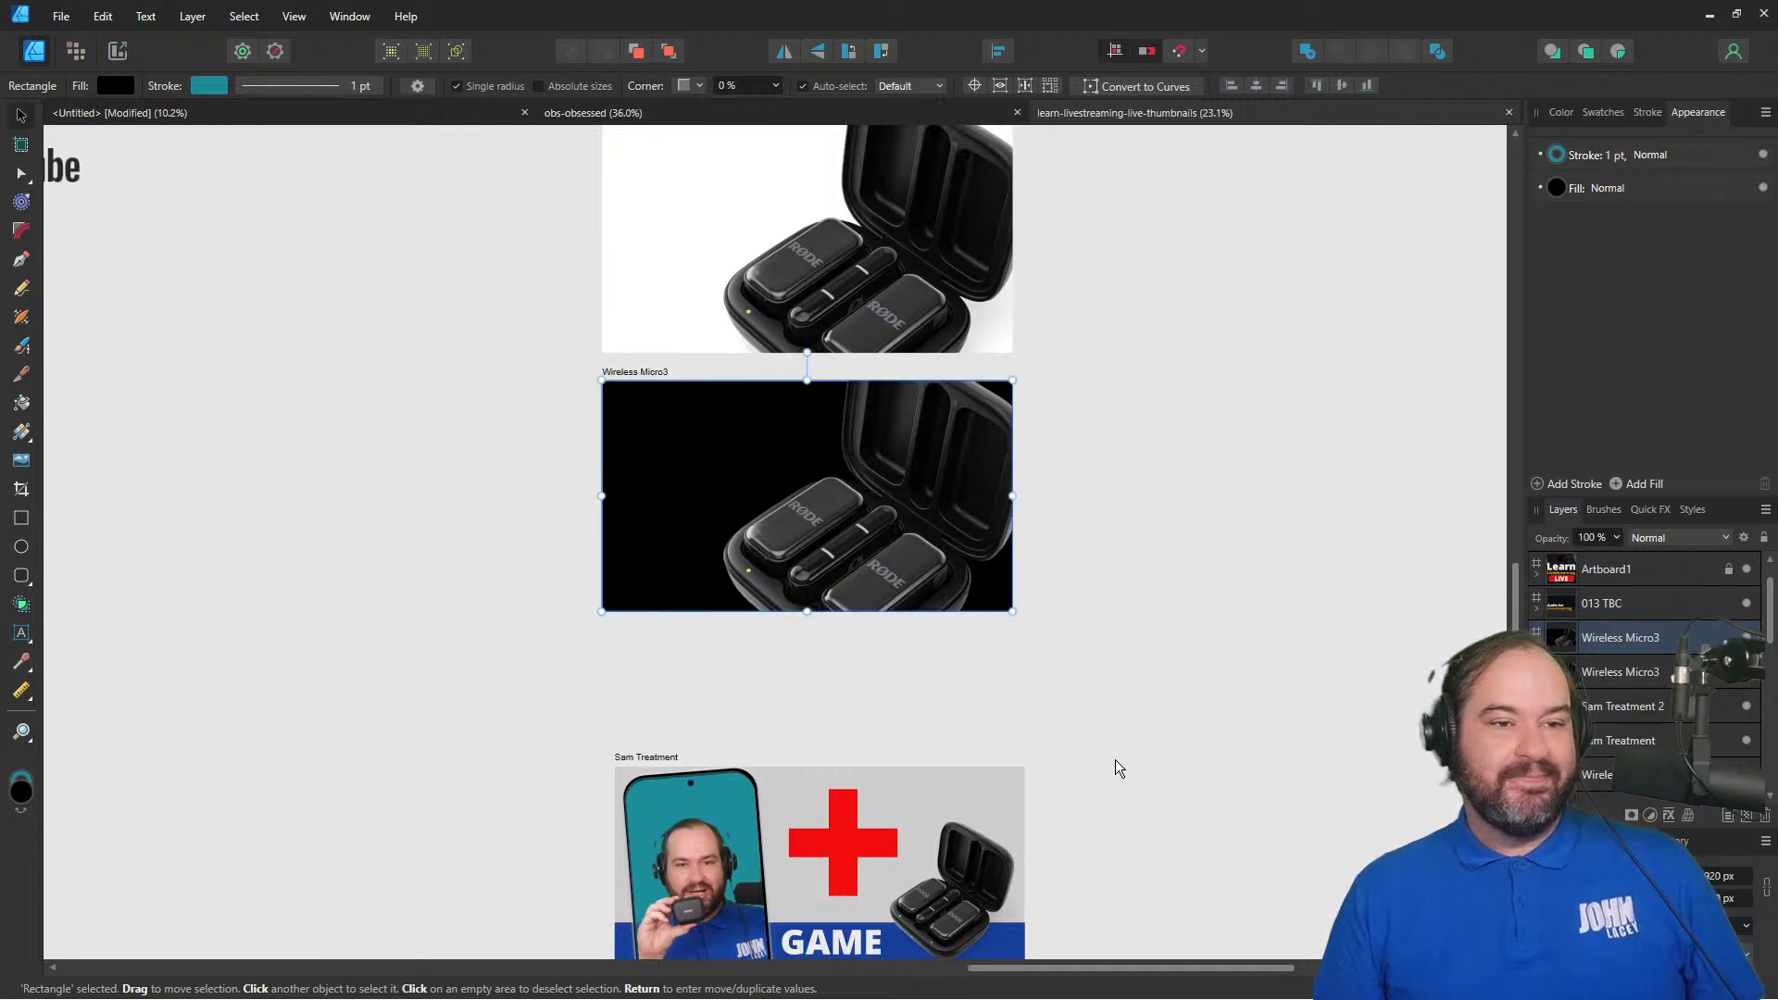
left_click(1639, 639)
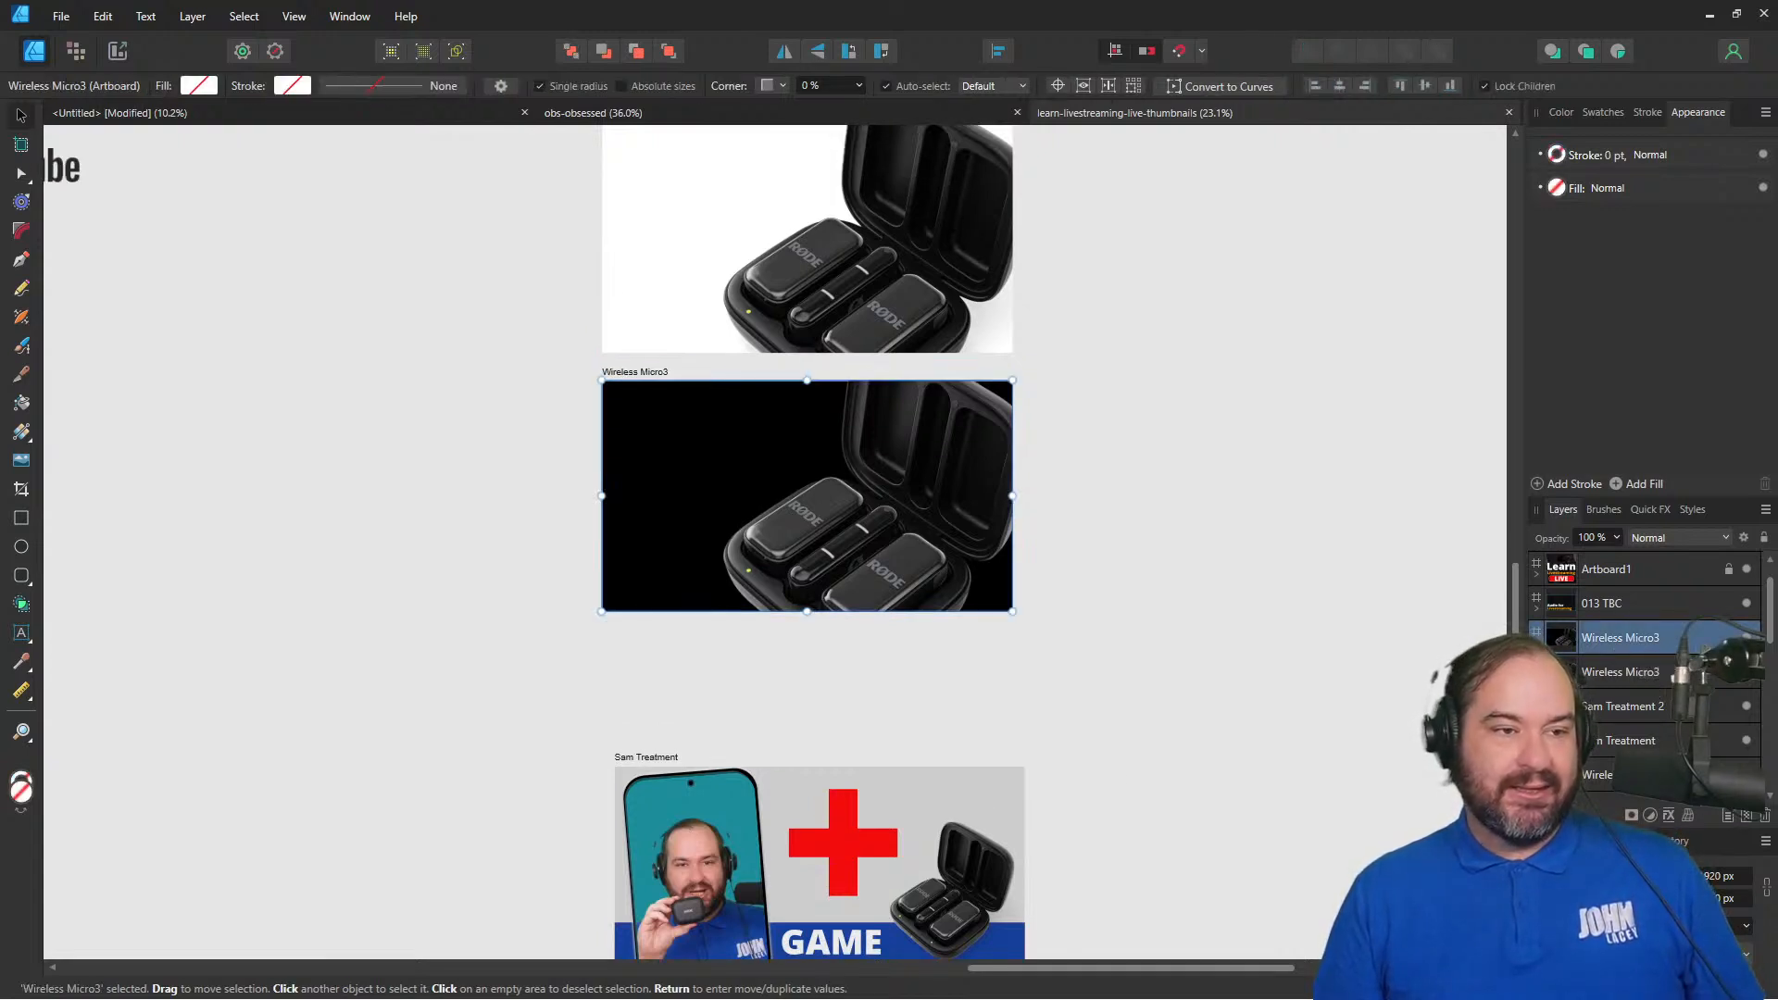
right_click(1666, 641)
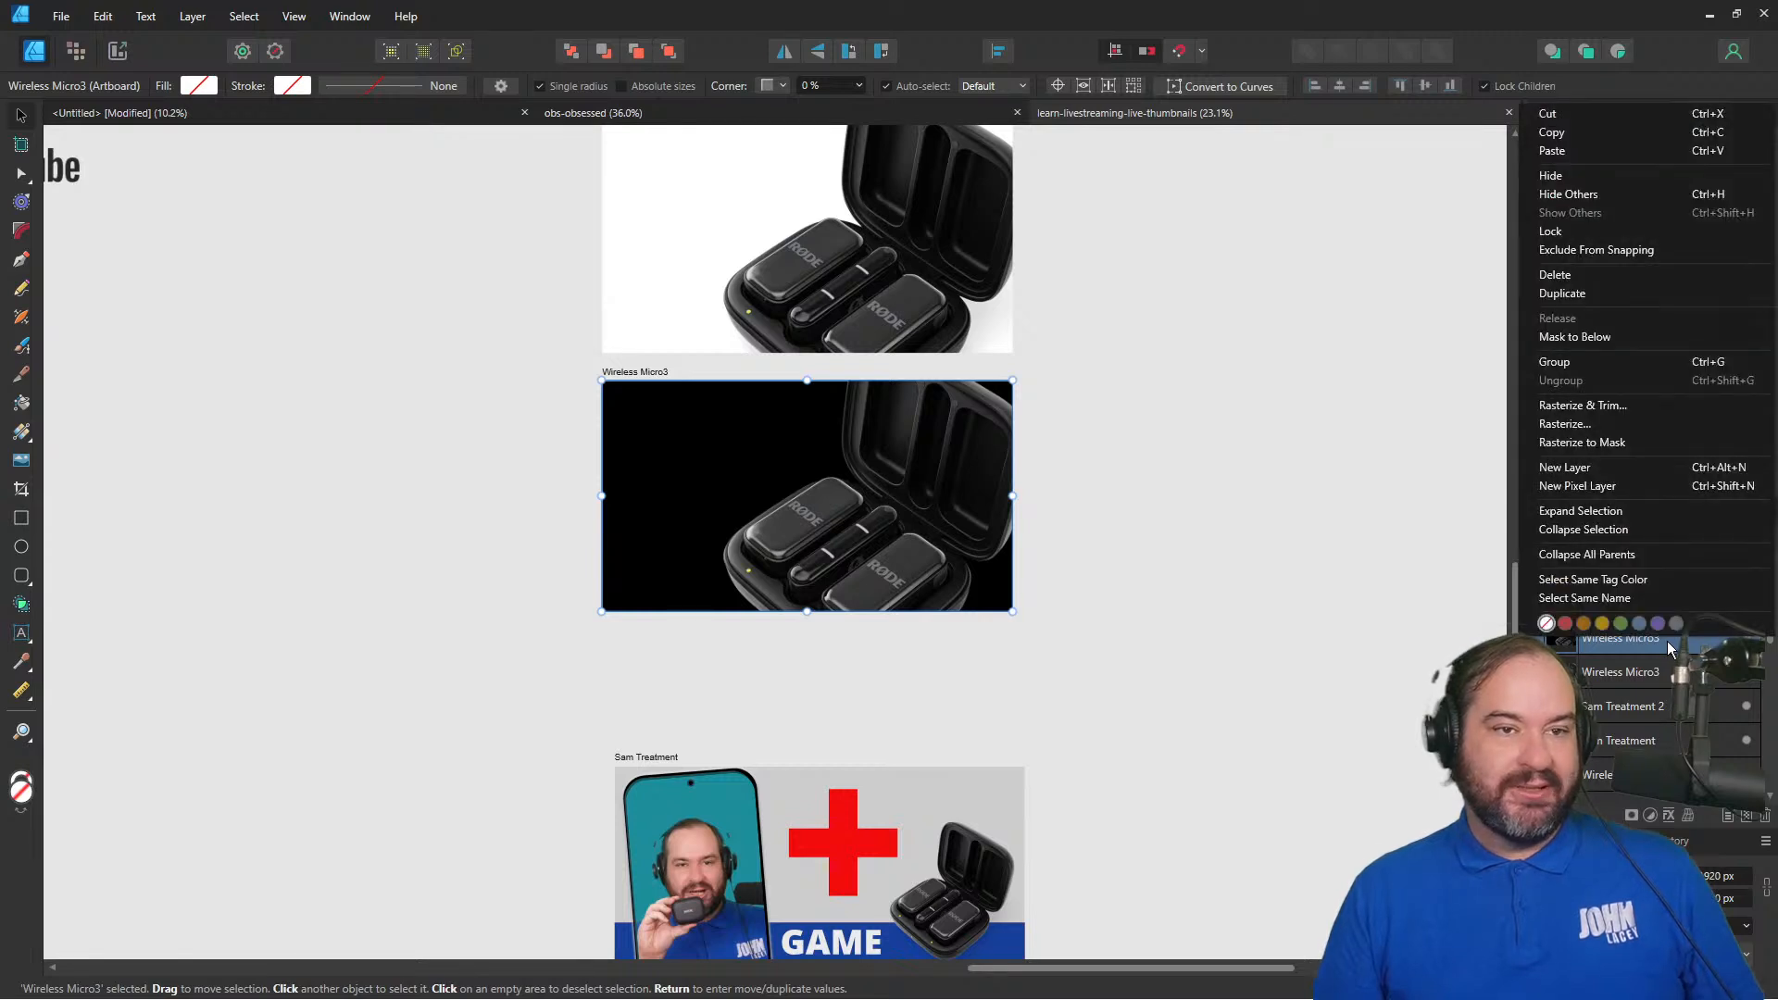
left_click(1657, 294)
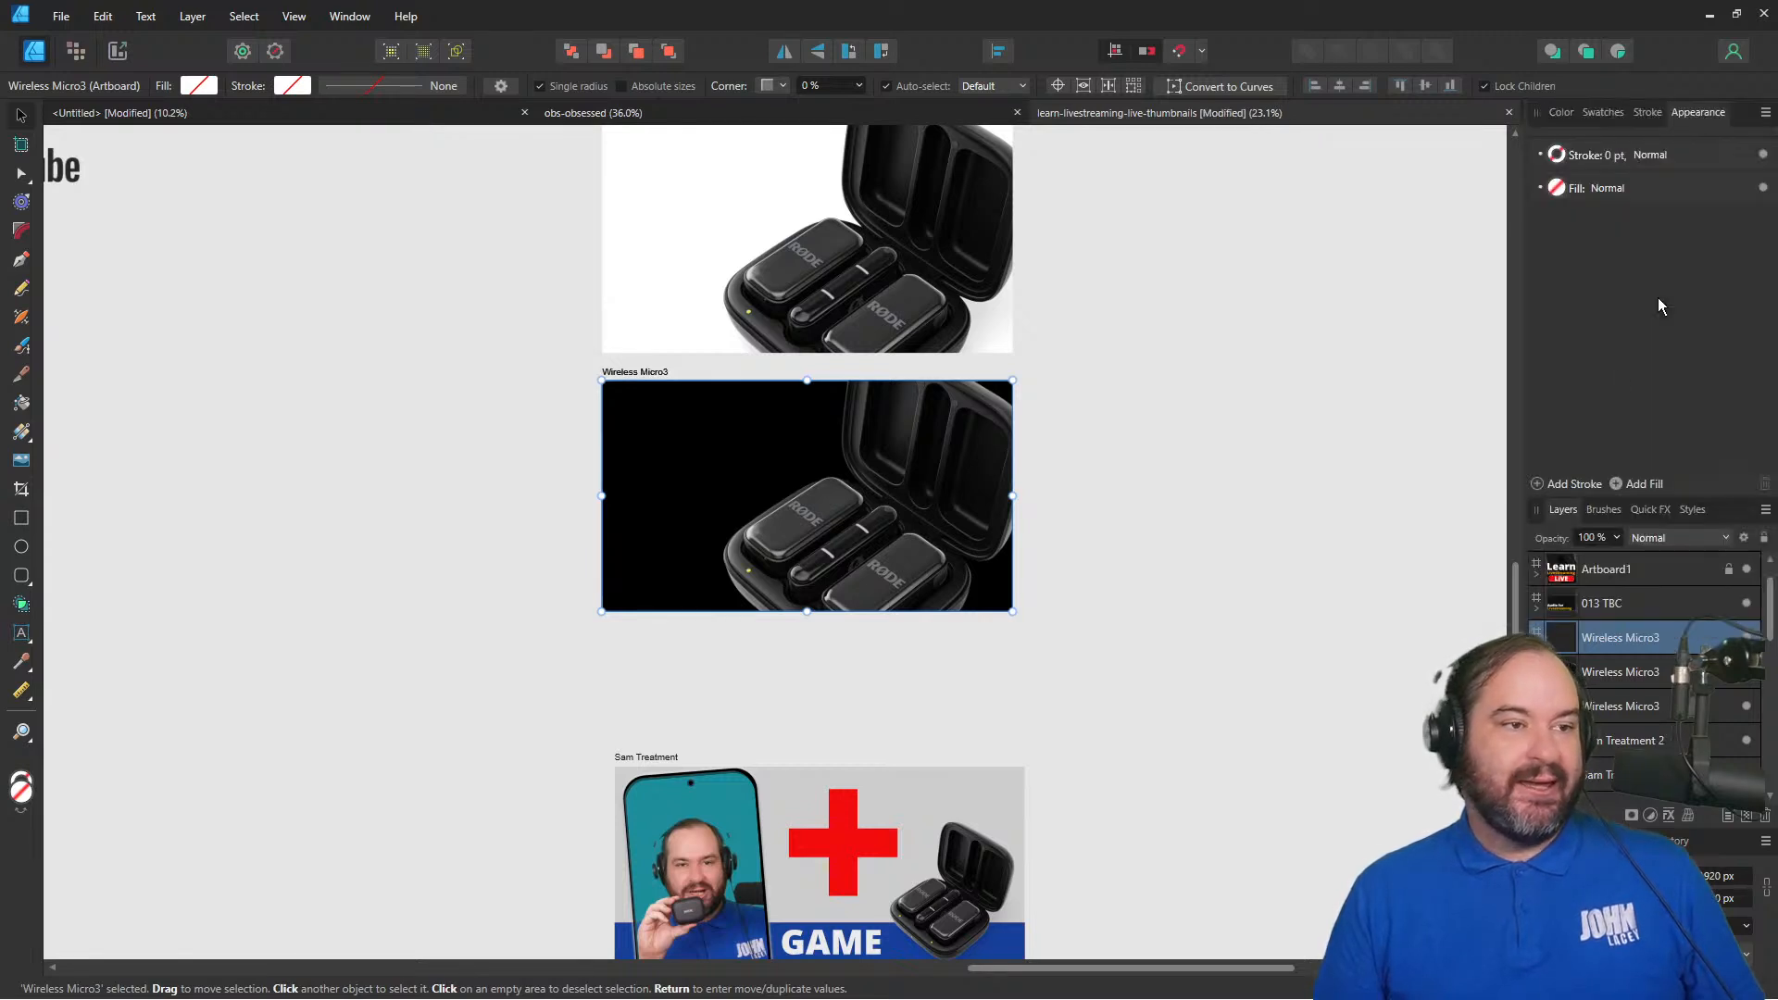
- Rename the duplicated artboard as Another Variation and move it far to the right of the original
double_click(1639, 639)
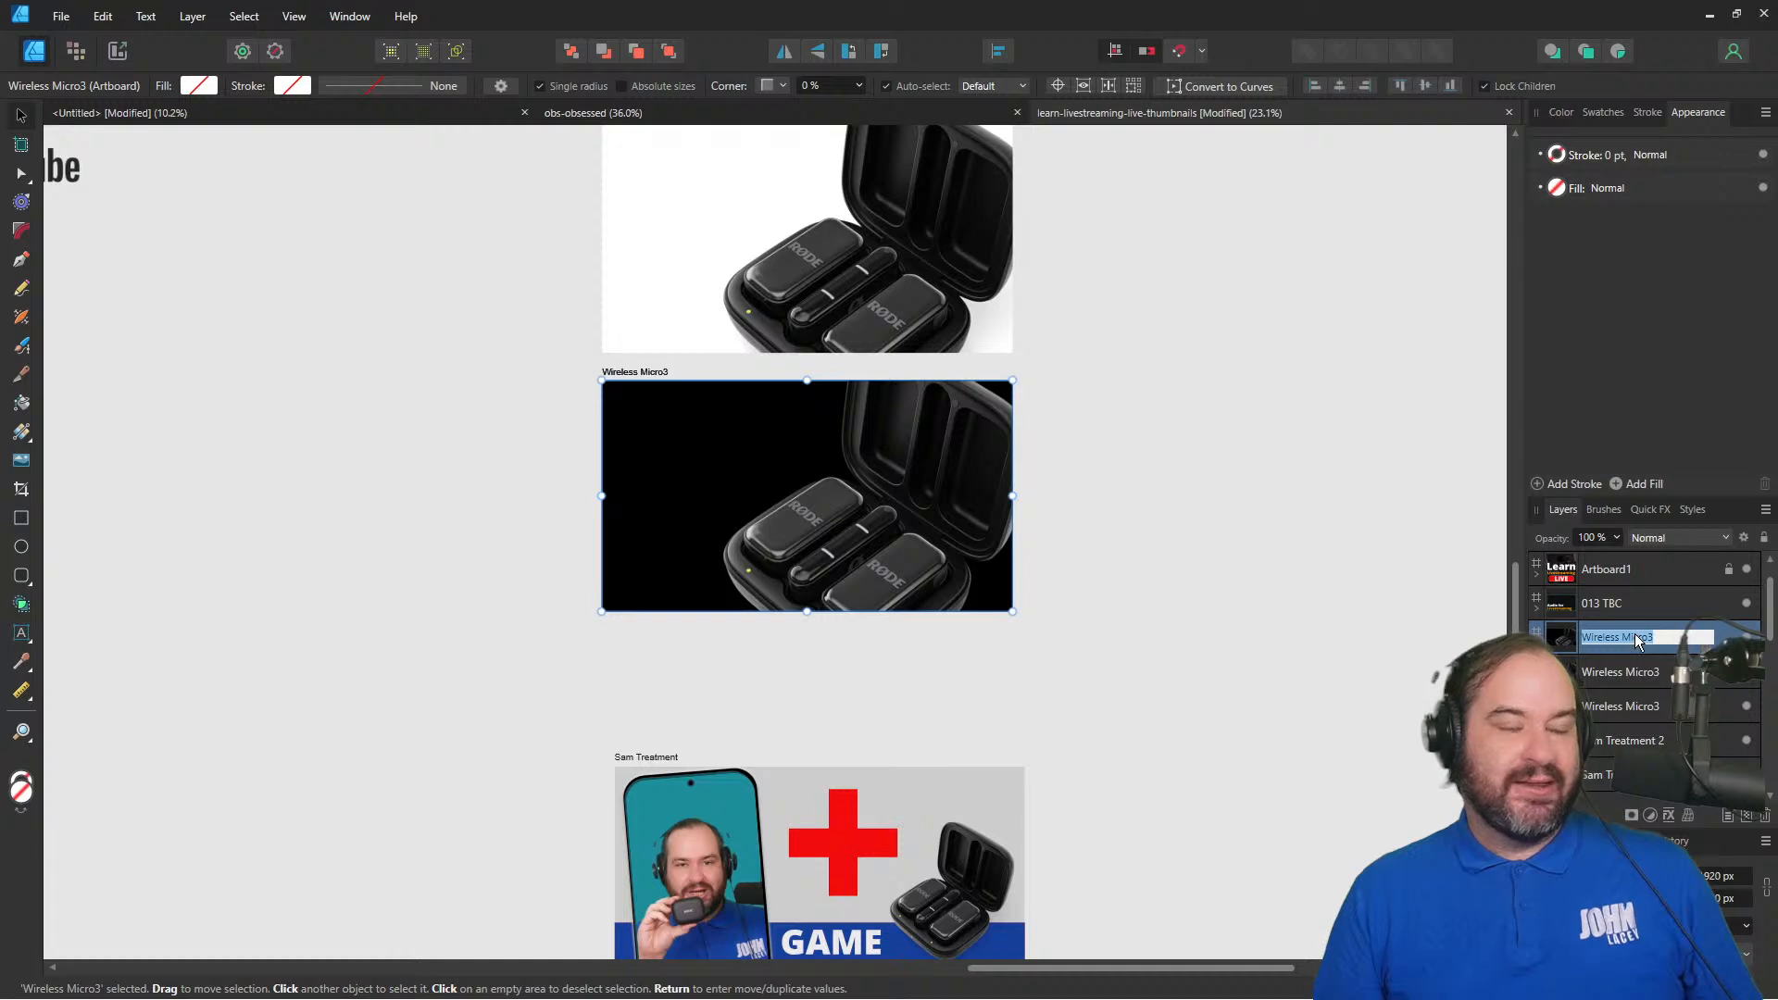
type("Another Var")
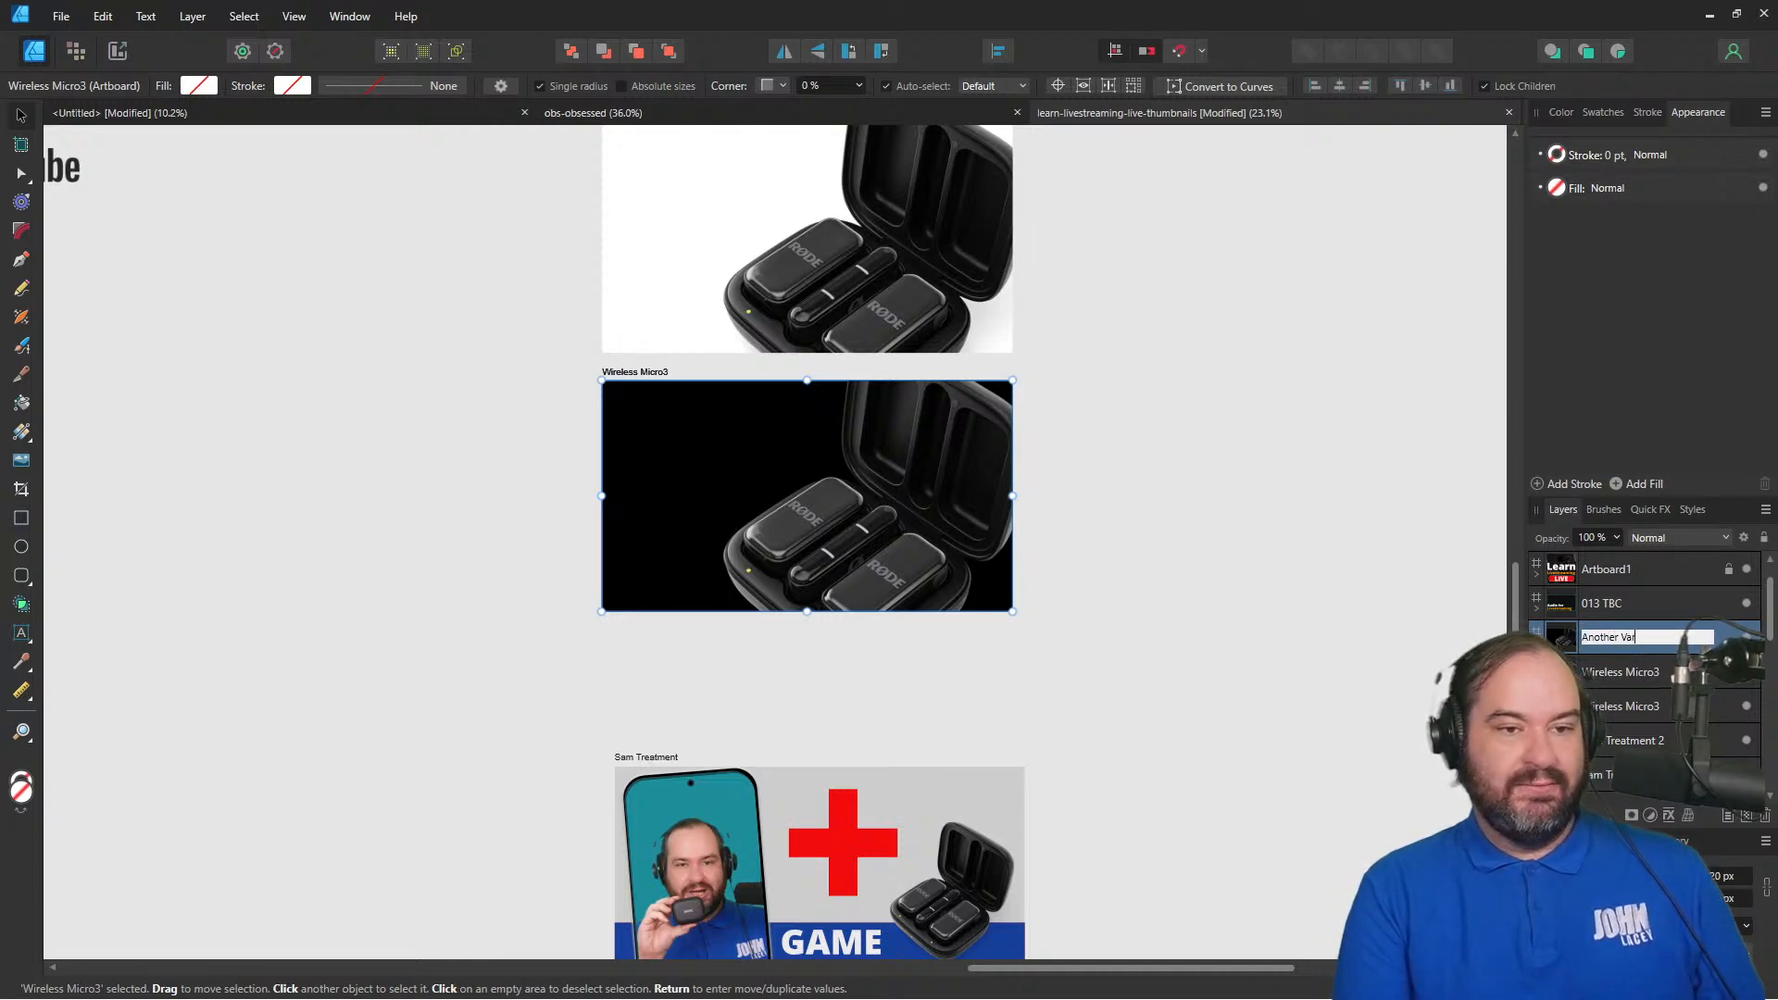
type("iation")
key("Return")
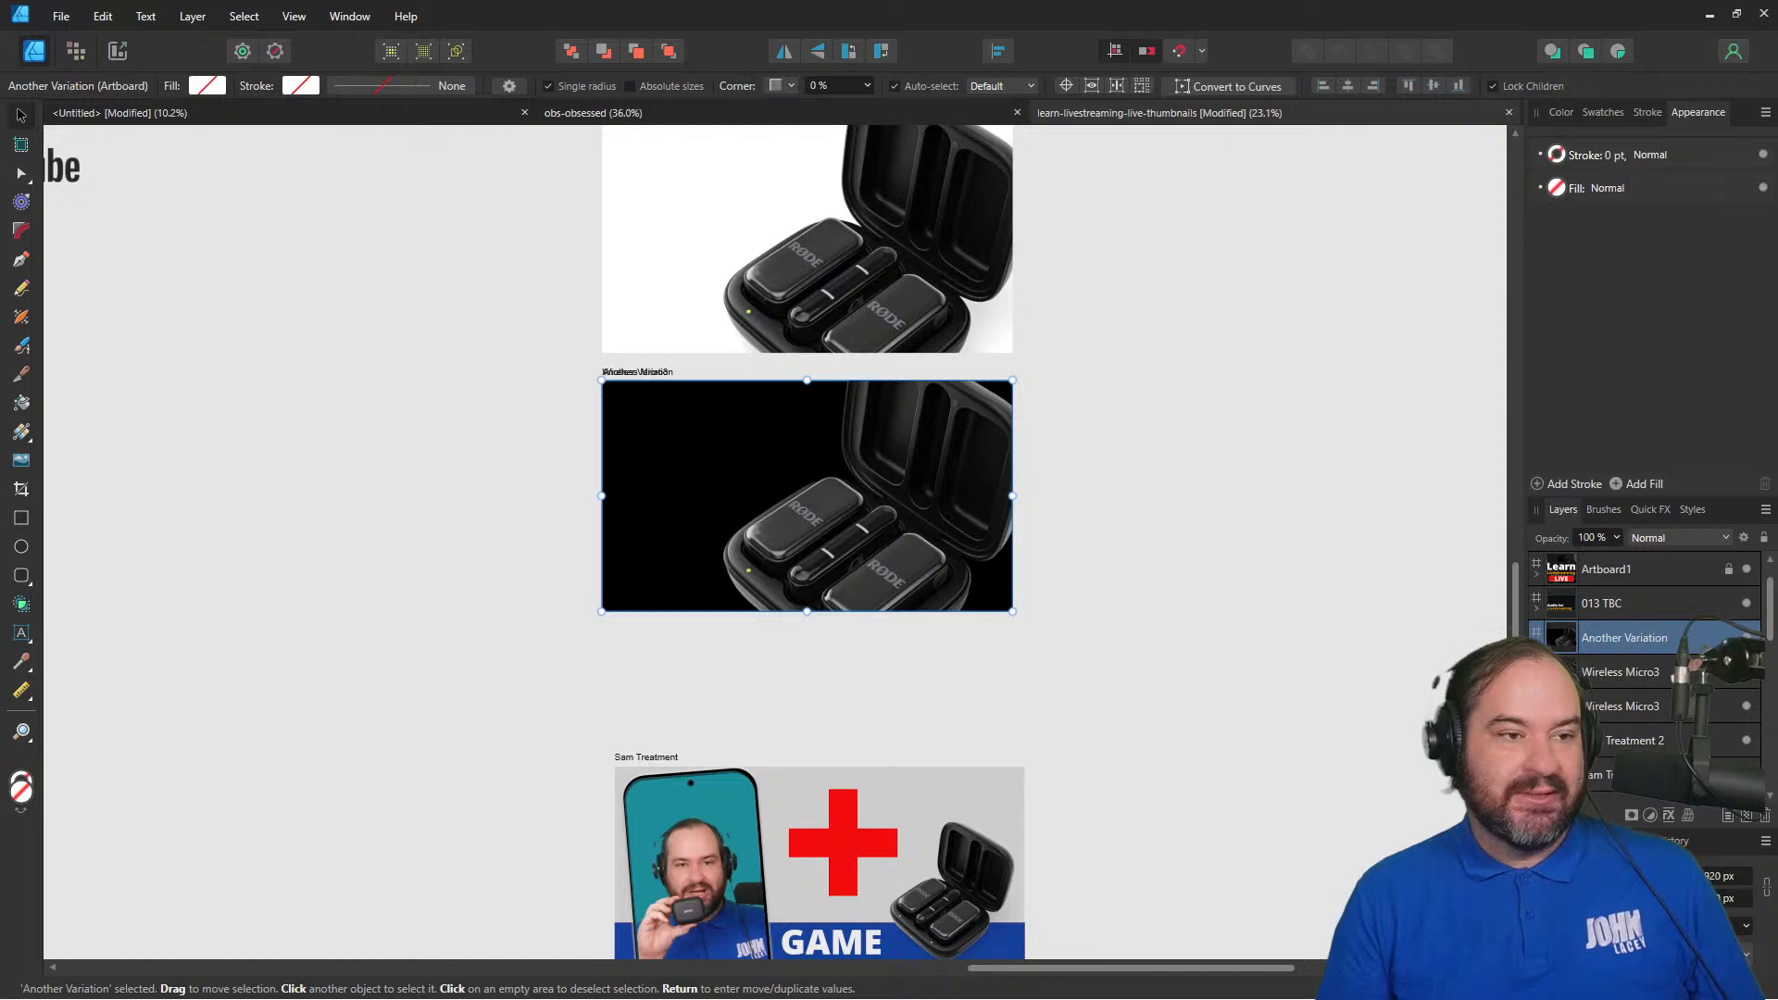
key("Return")
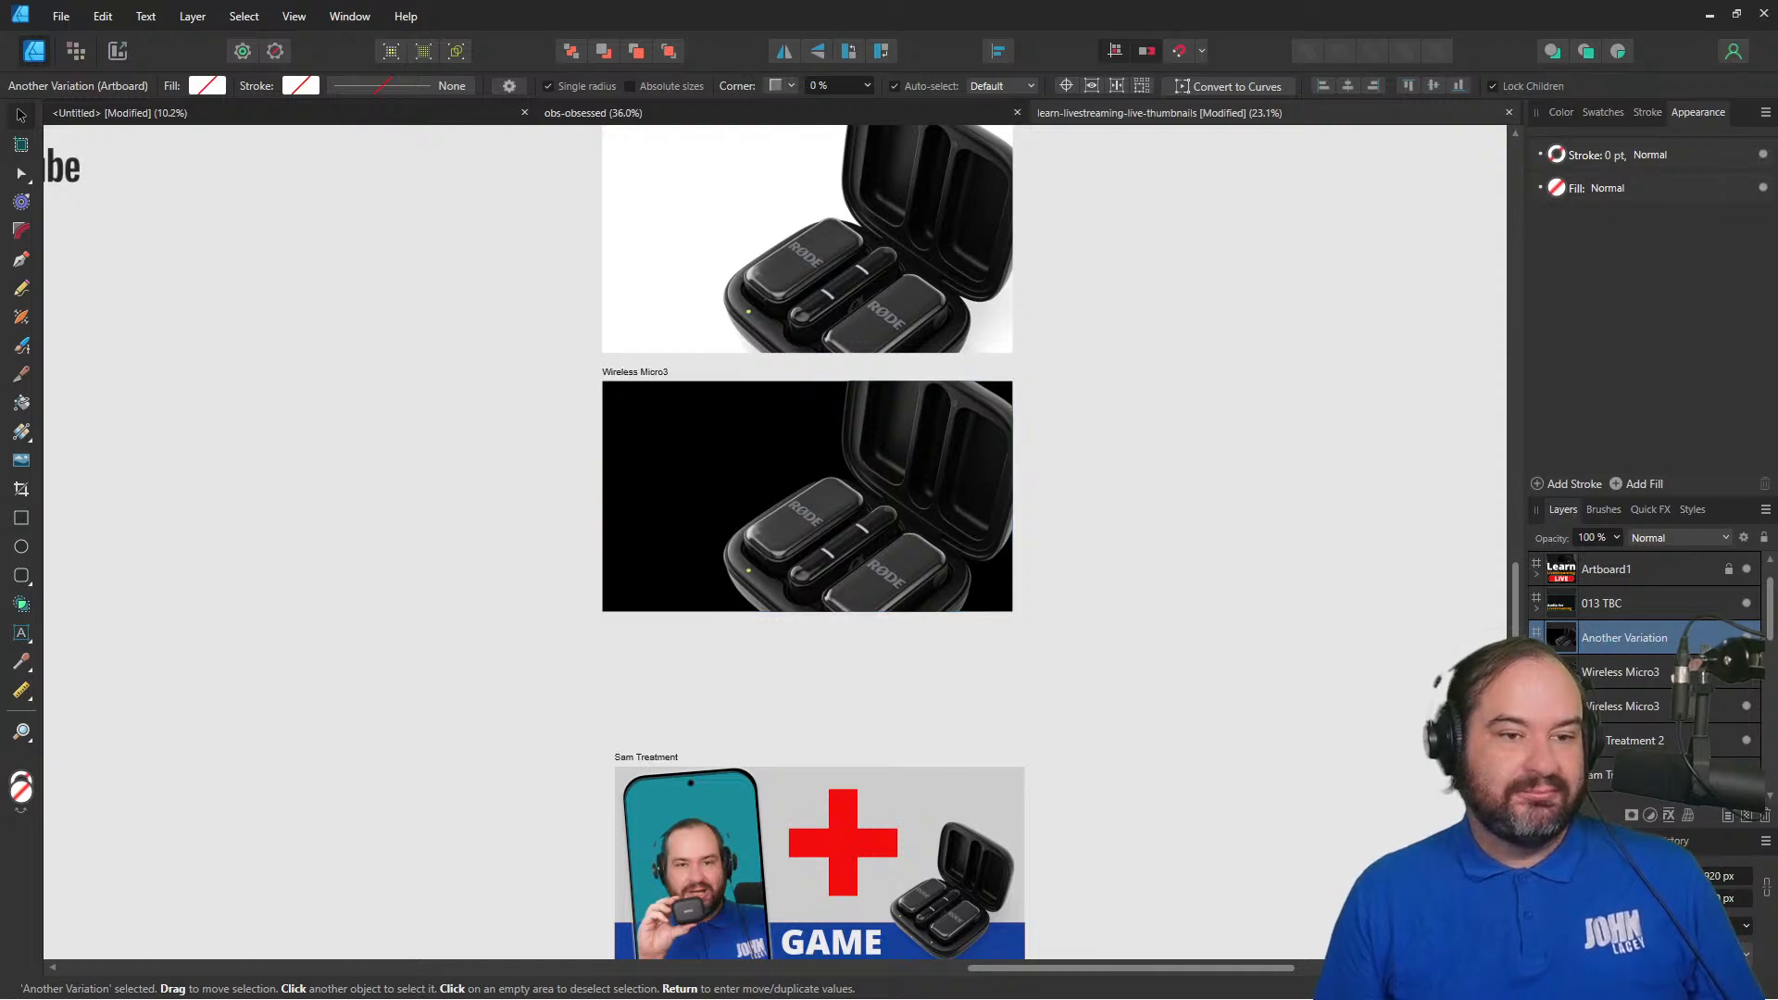
double_click(1624, 637)
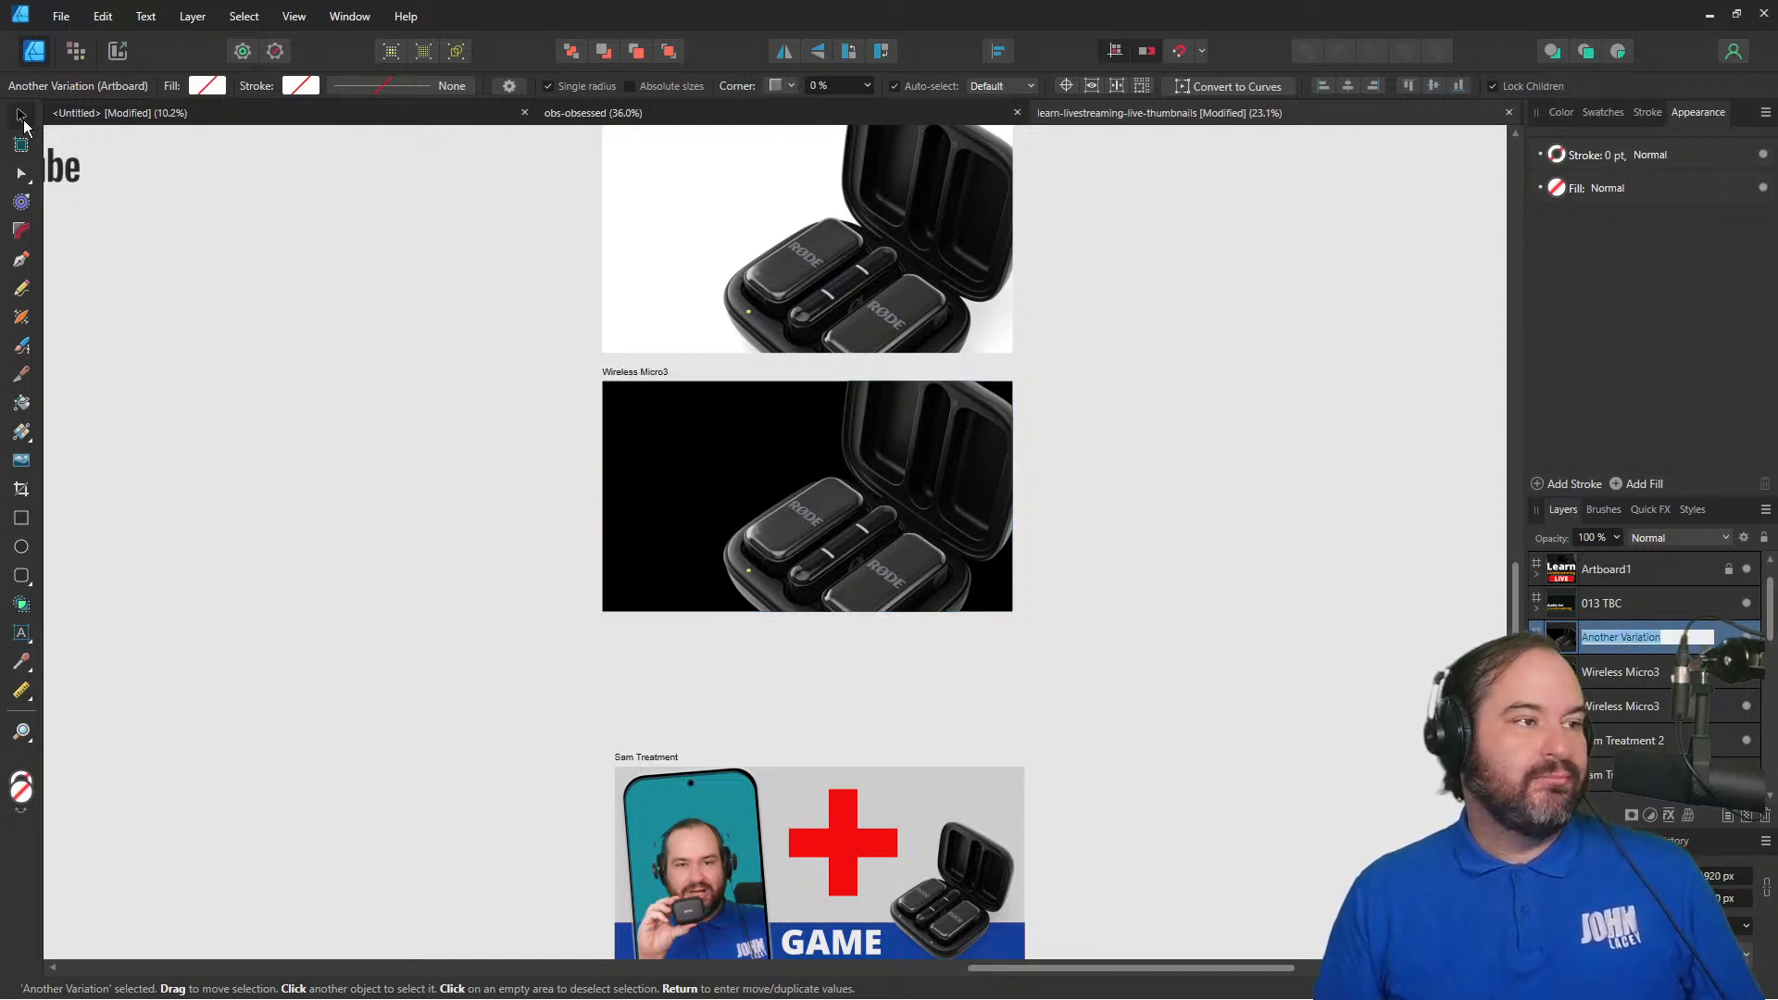
left_click(20, 145)
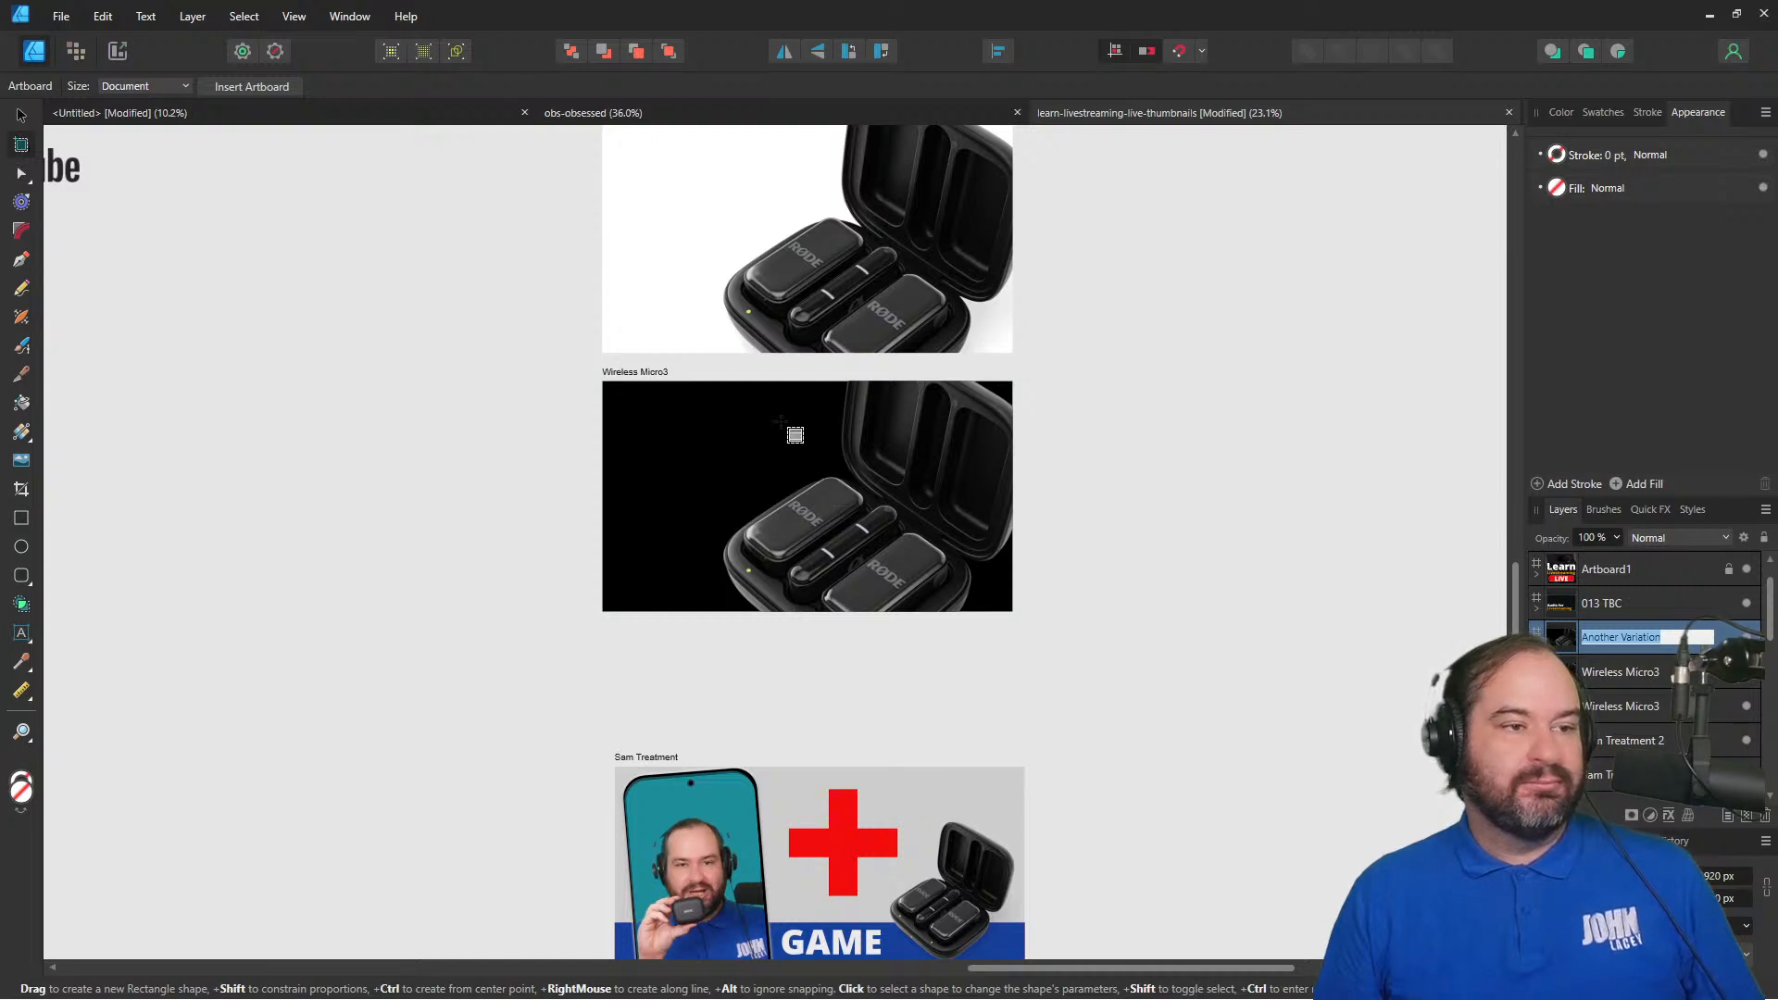
left_click(20, 115)
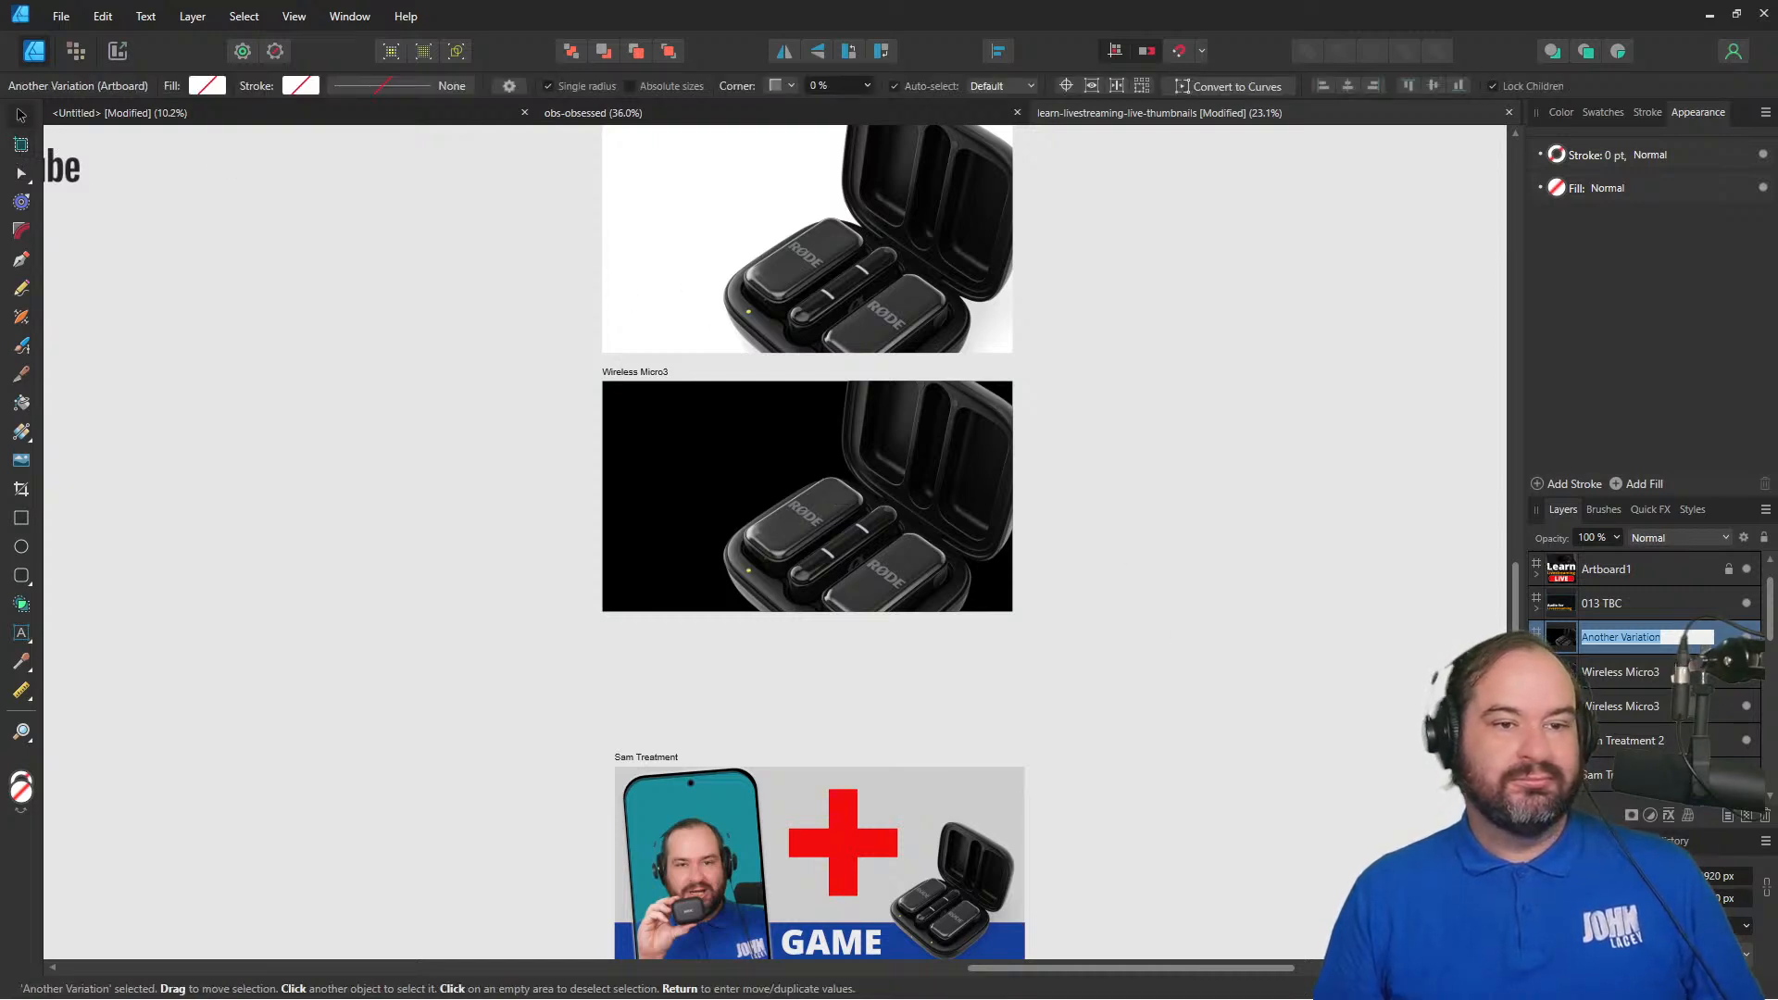
left_click(1694, 640)
key("Return")
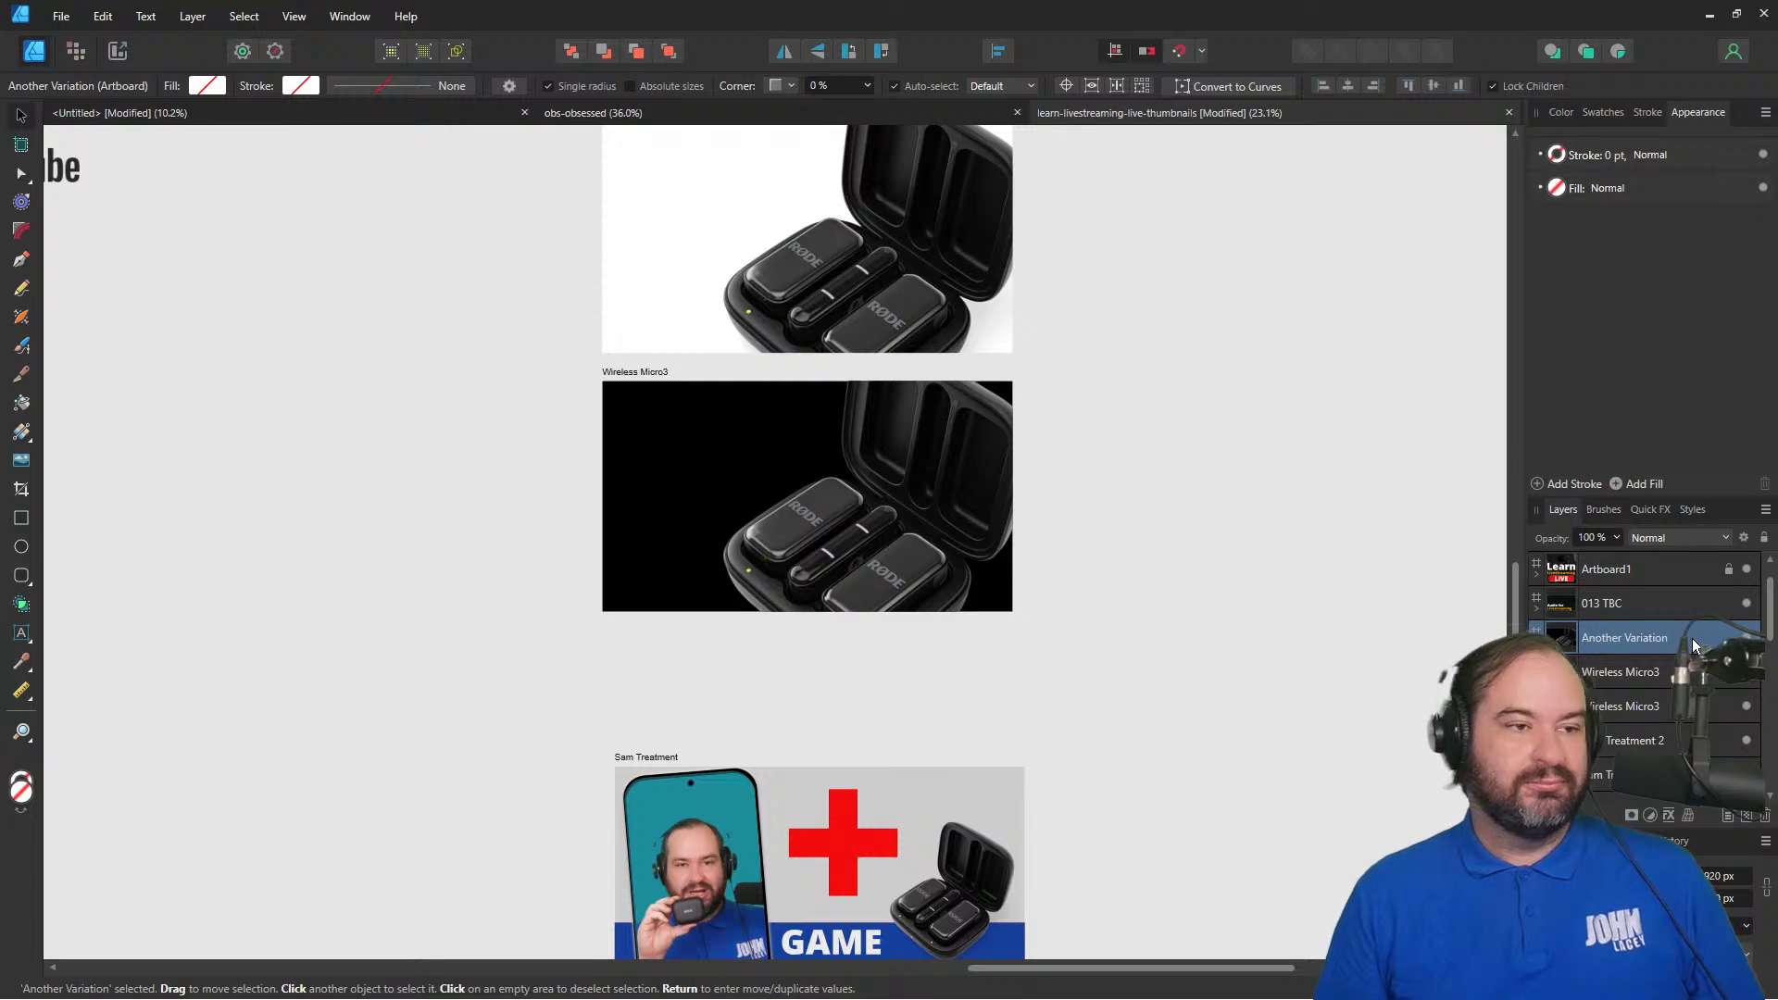
- Select the whole Another Variation artboard and move it left onto the grid of episode thumbnails
scroll(959, 537, "up", 5)
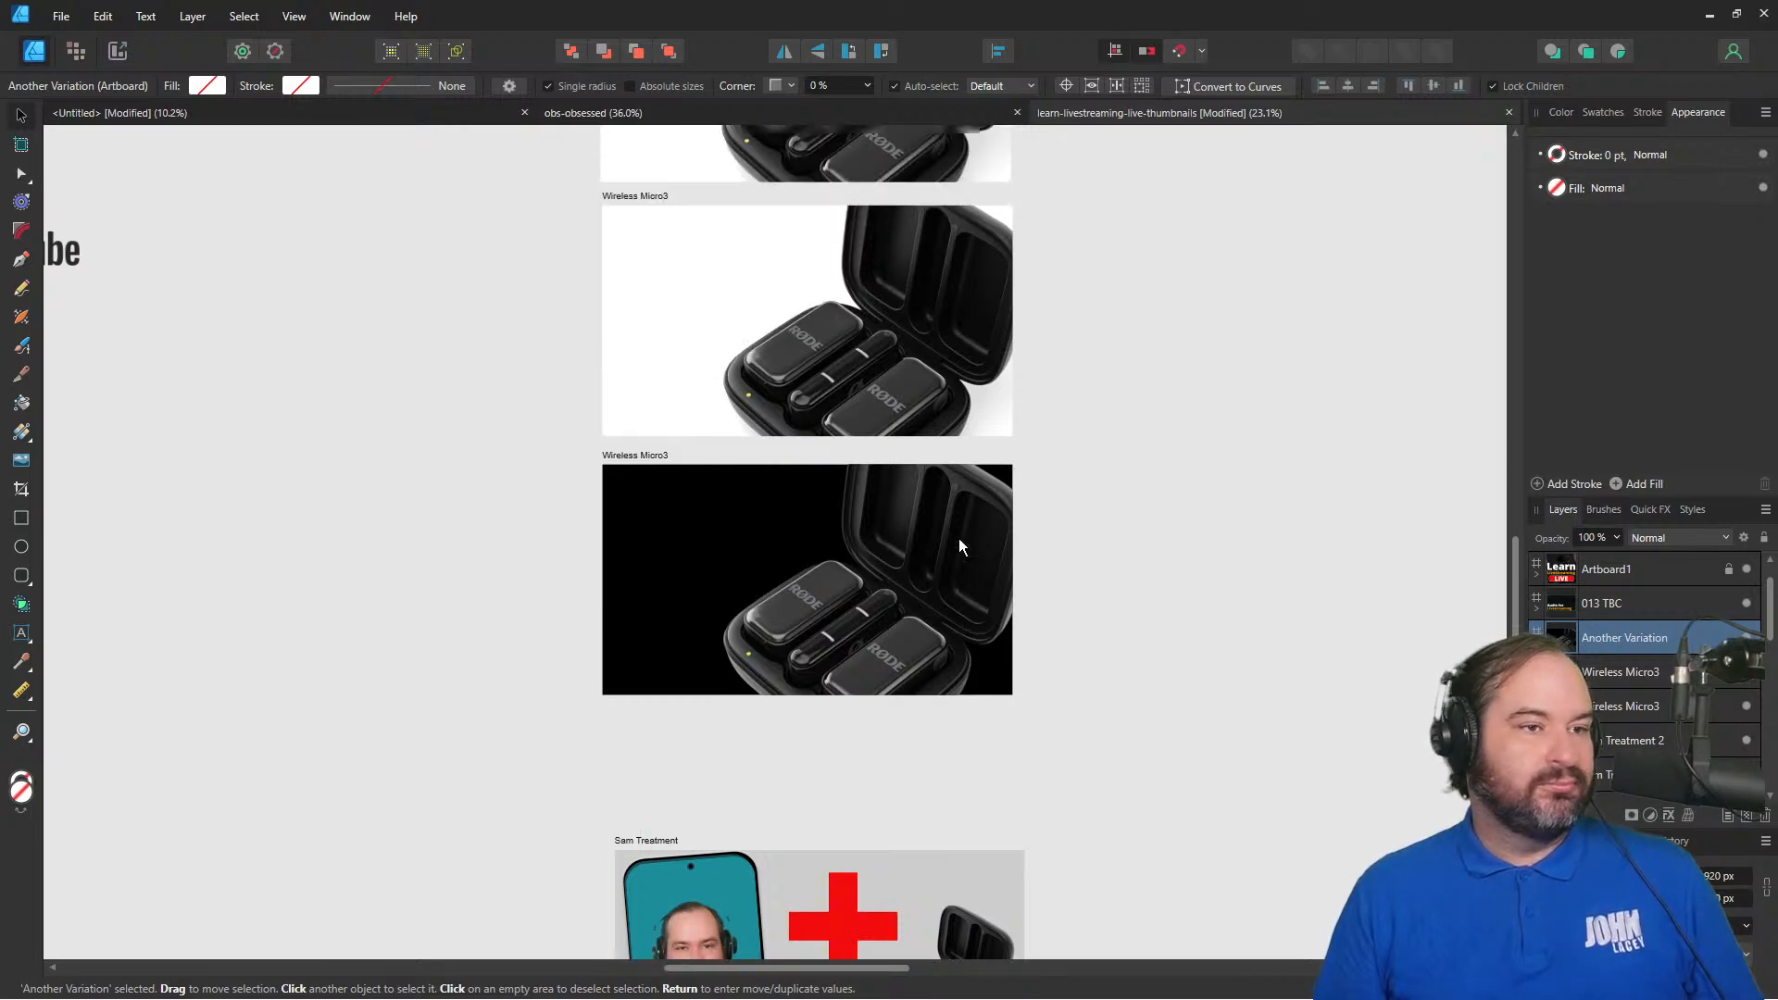
scroll(959, 549, "down", 4)
scroll(958, 548, "down", 3)
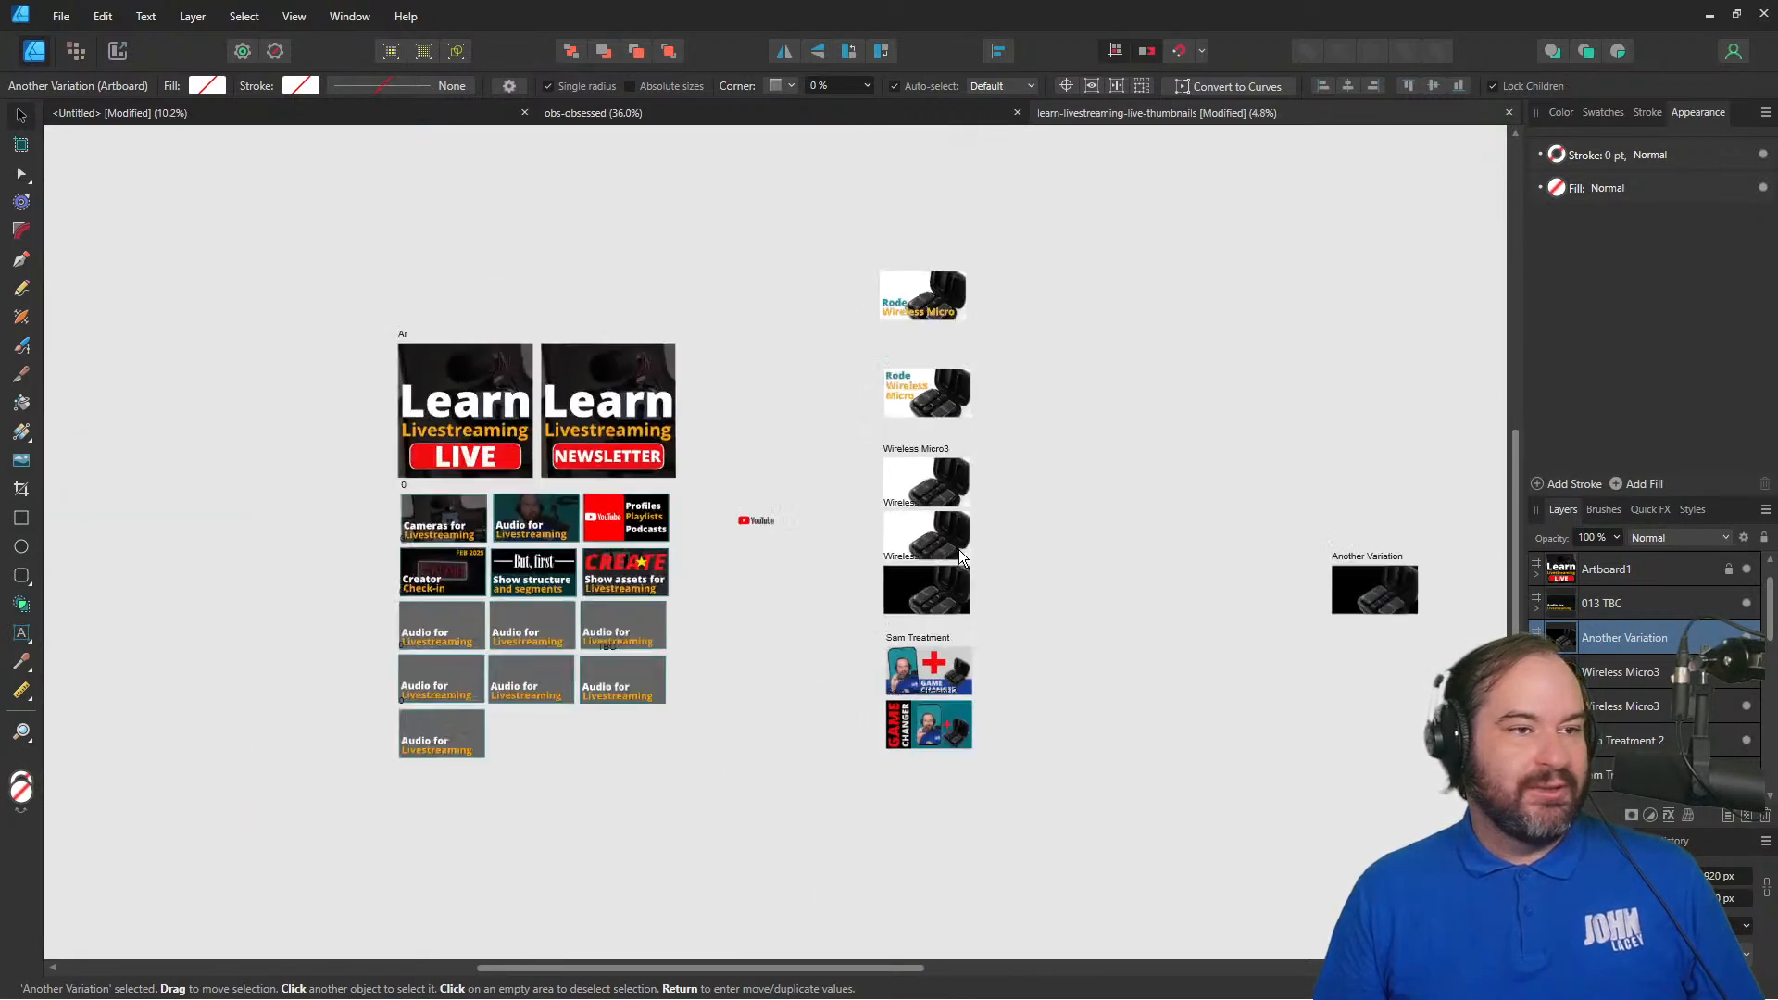
double_click(1397, 587)
left_click(21, 144)
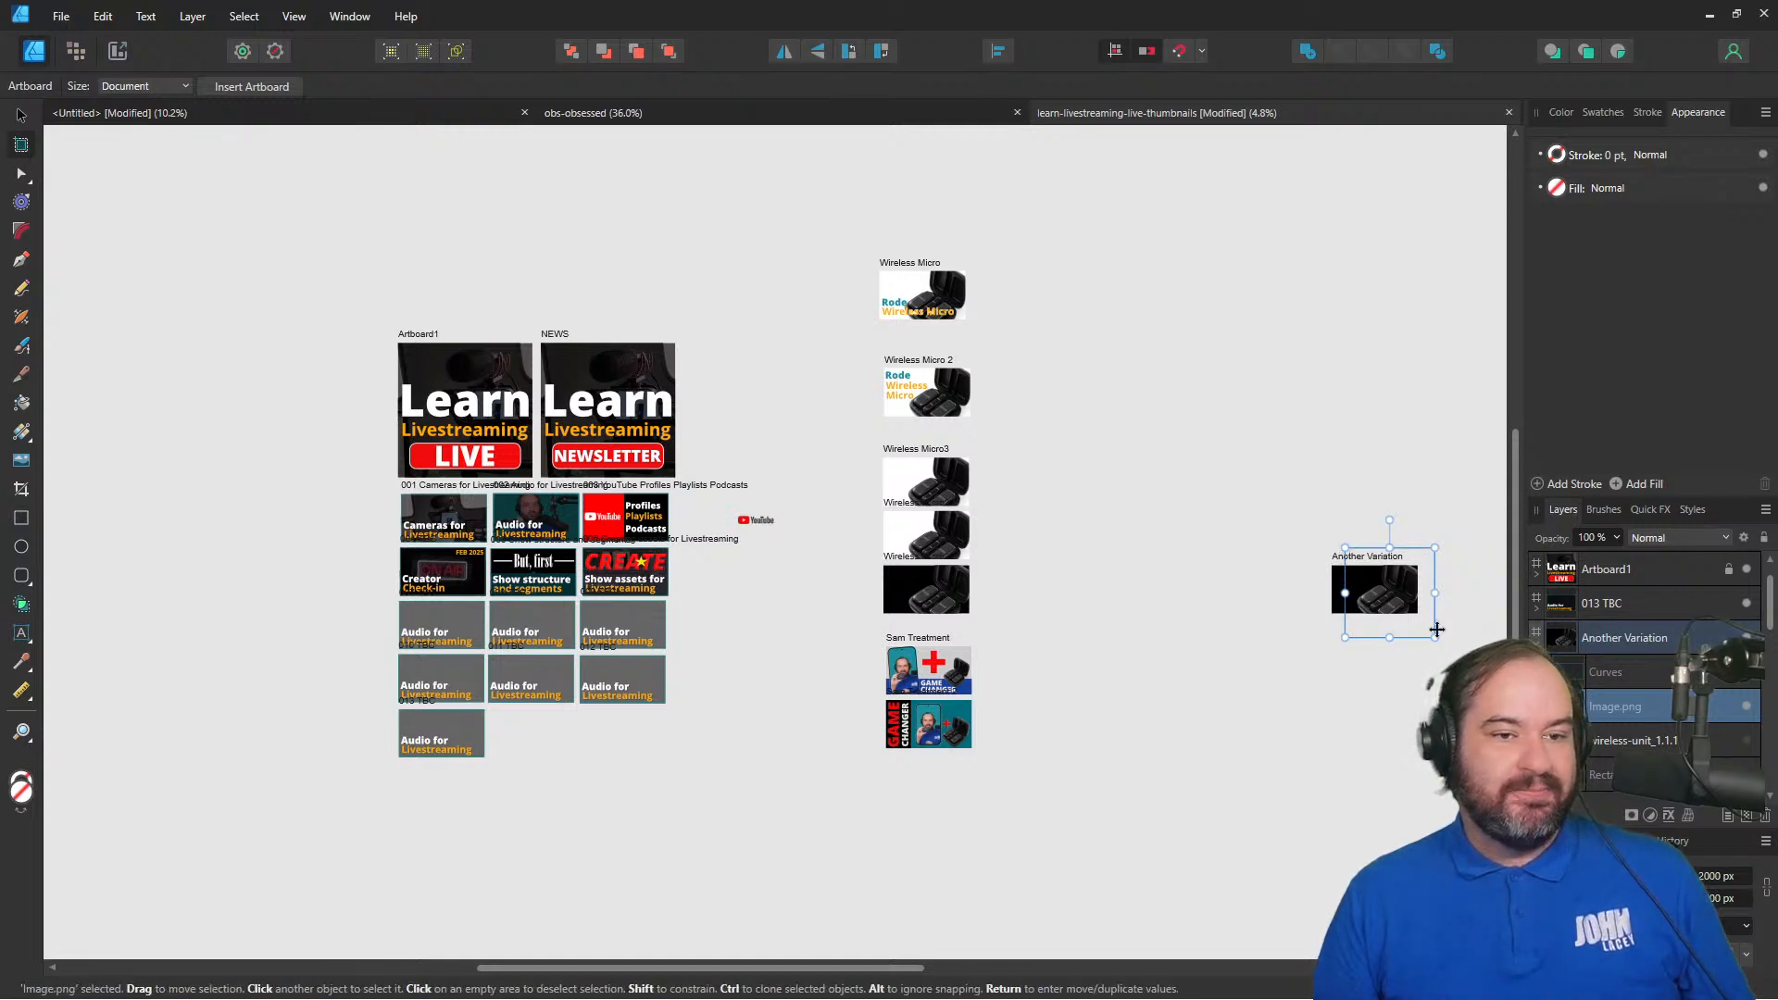
left_click(1677, 648)
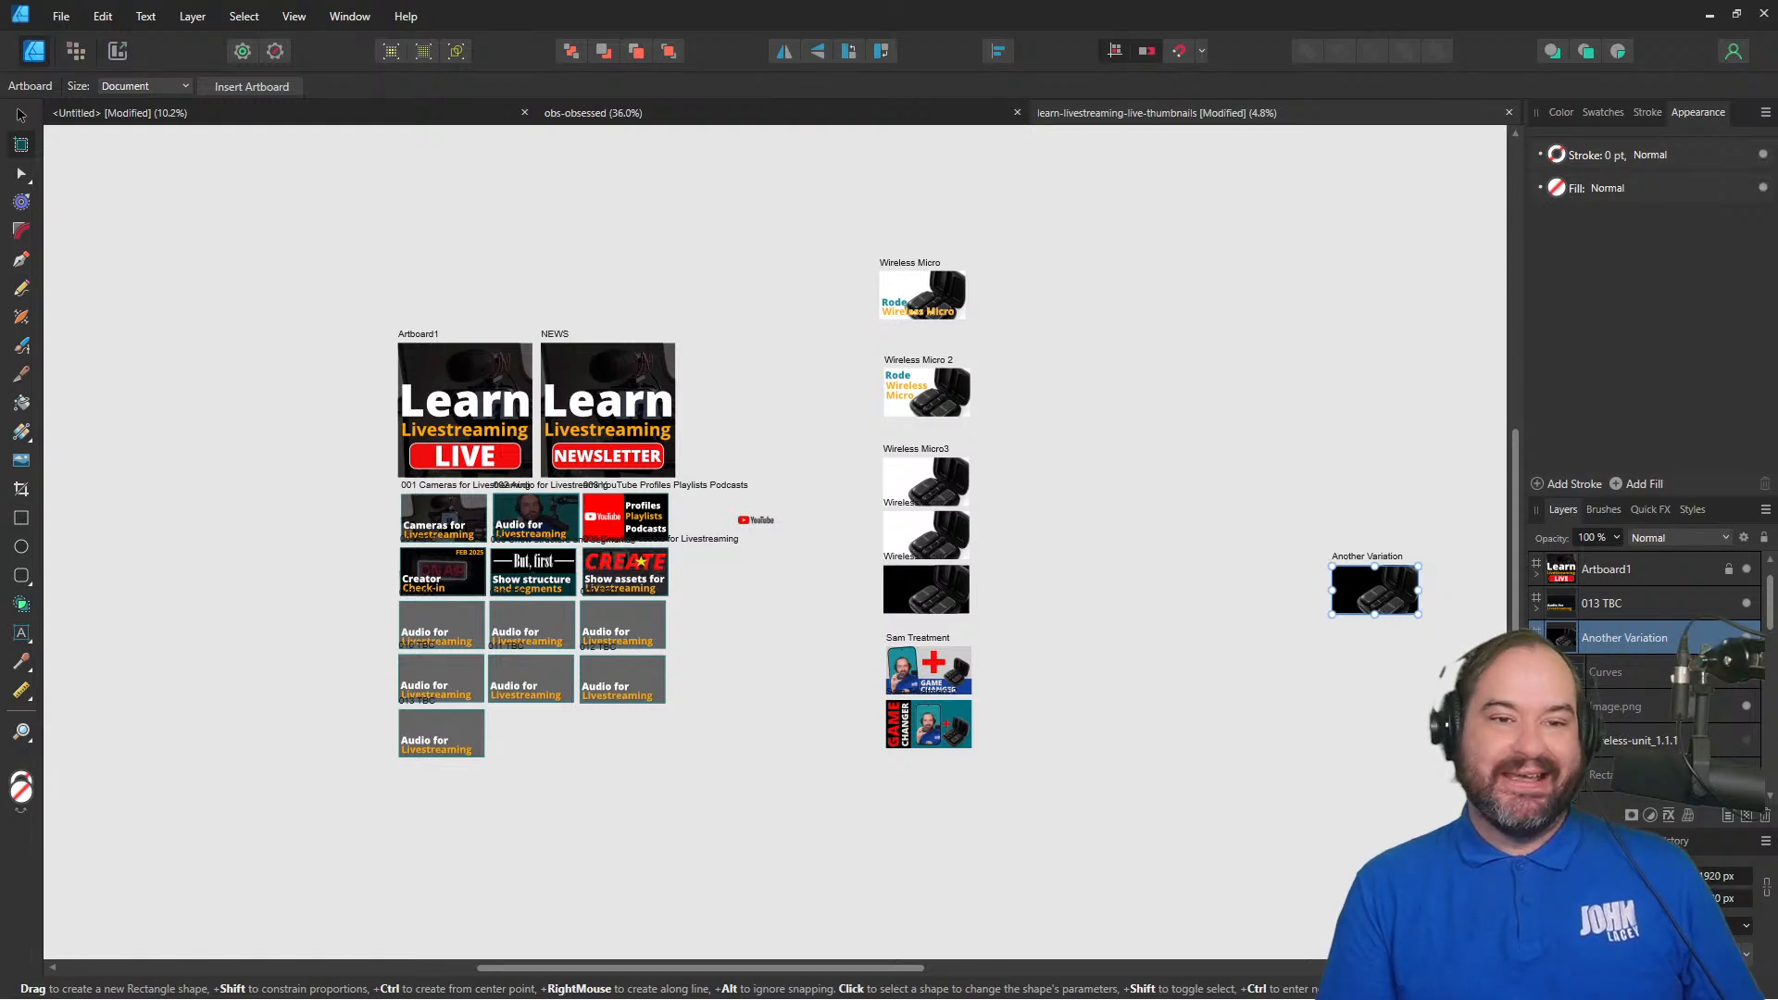
key("Return")
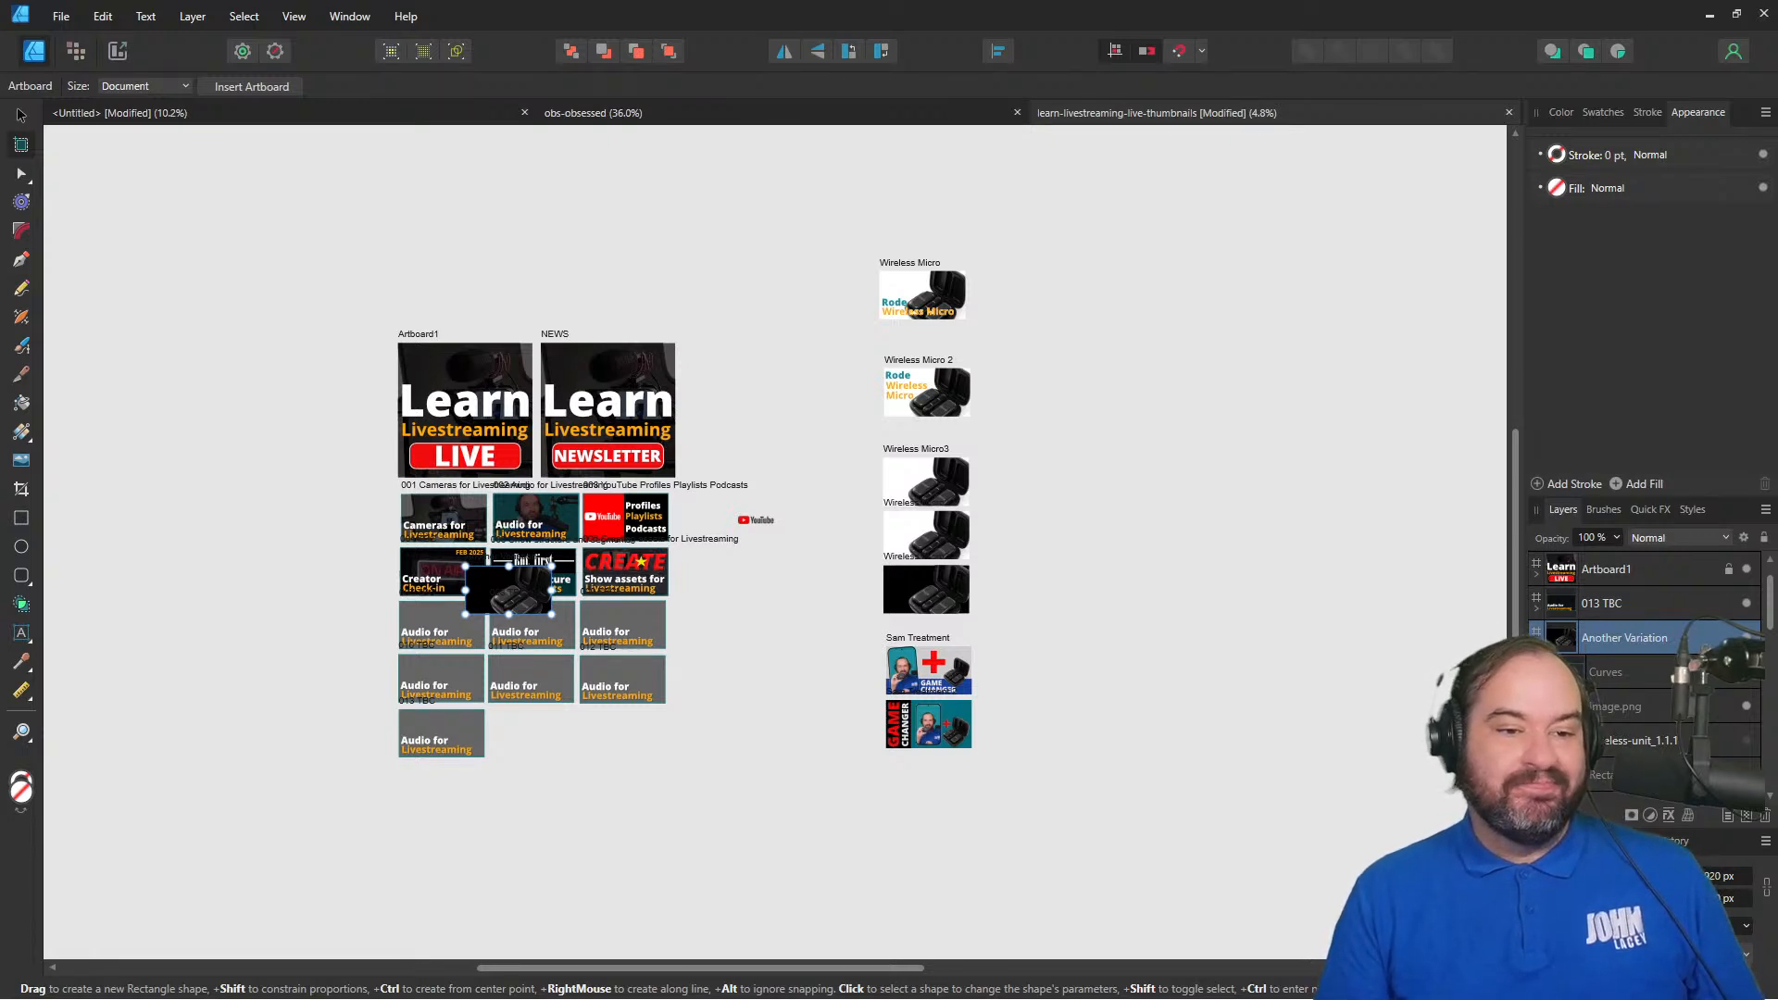
key("Return")
key("ctrl+z")
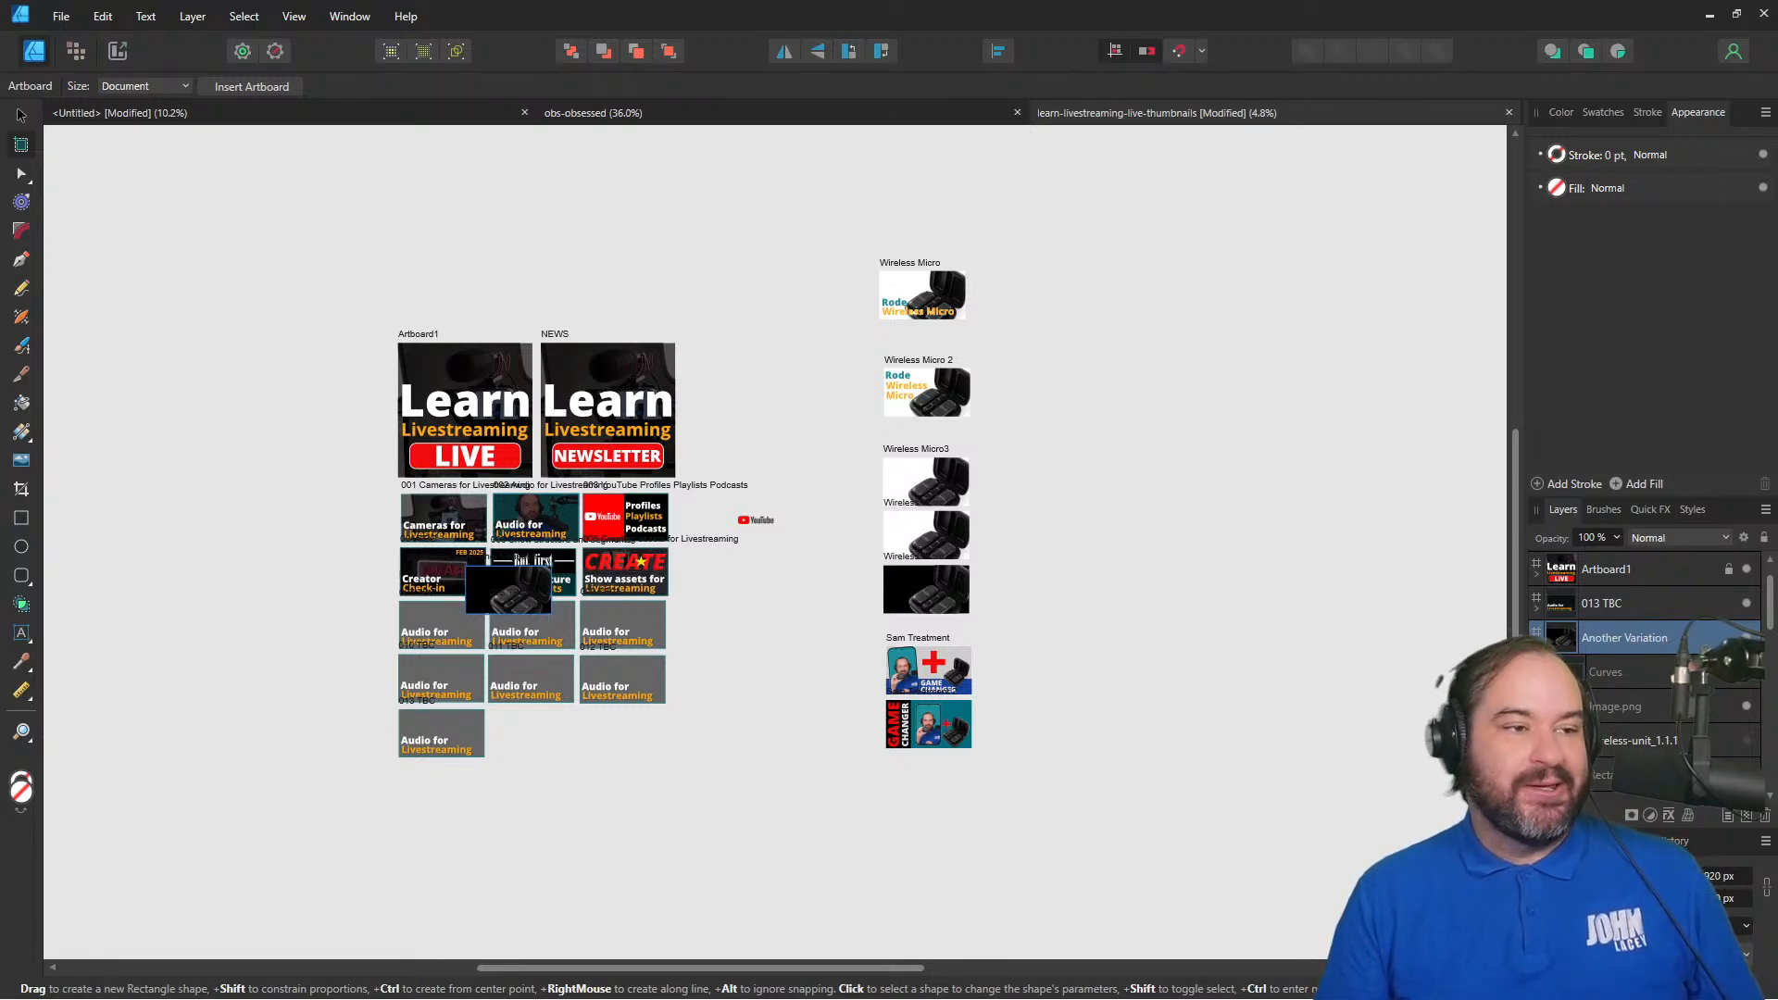
- Undo the last move of the Another Variation artboard onto the thumbnail grid
key("ctrl+z")
key("ctrl+z")
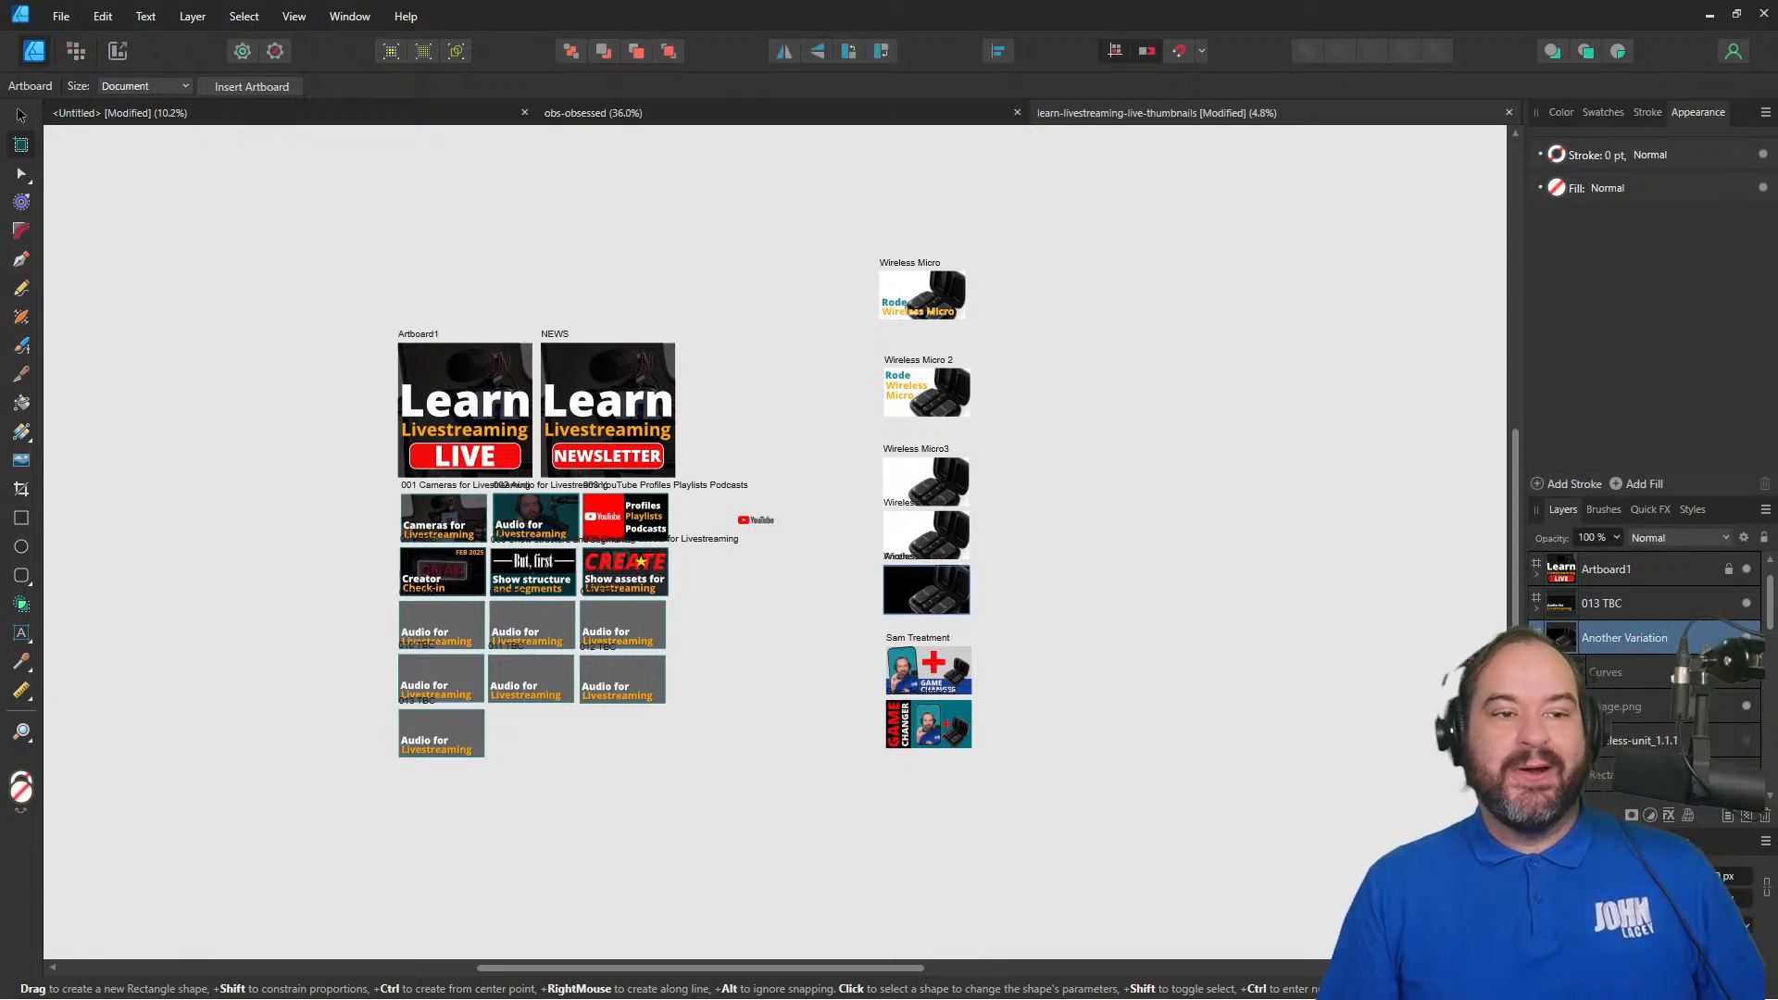
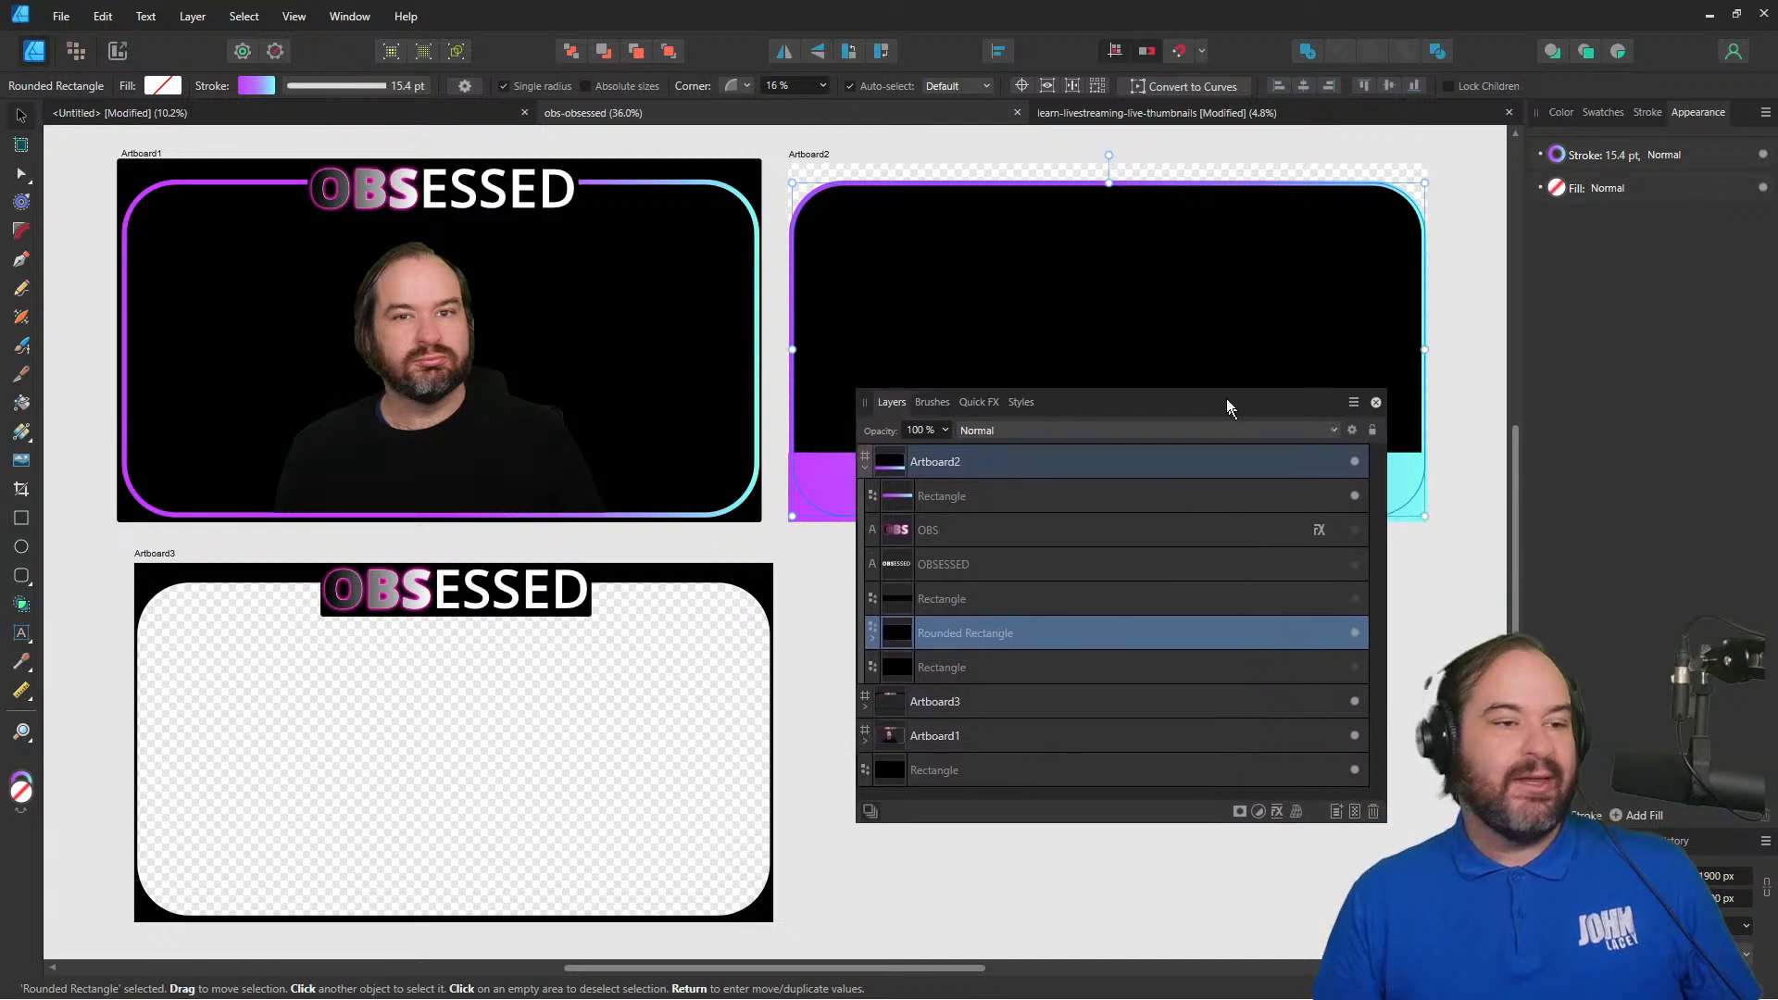
- Select the purple-to-cyan gradient rectangle in Artboard2 and move the floating Layers panel below that artboard
scroll(1323, 823, "up", 1)
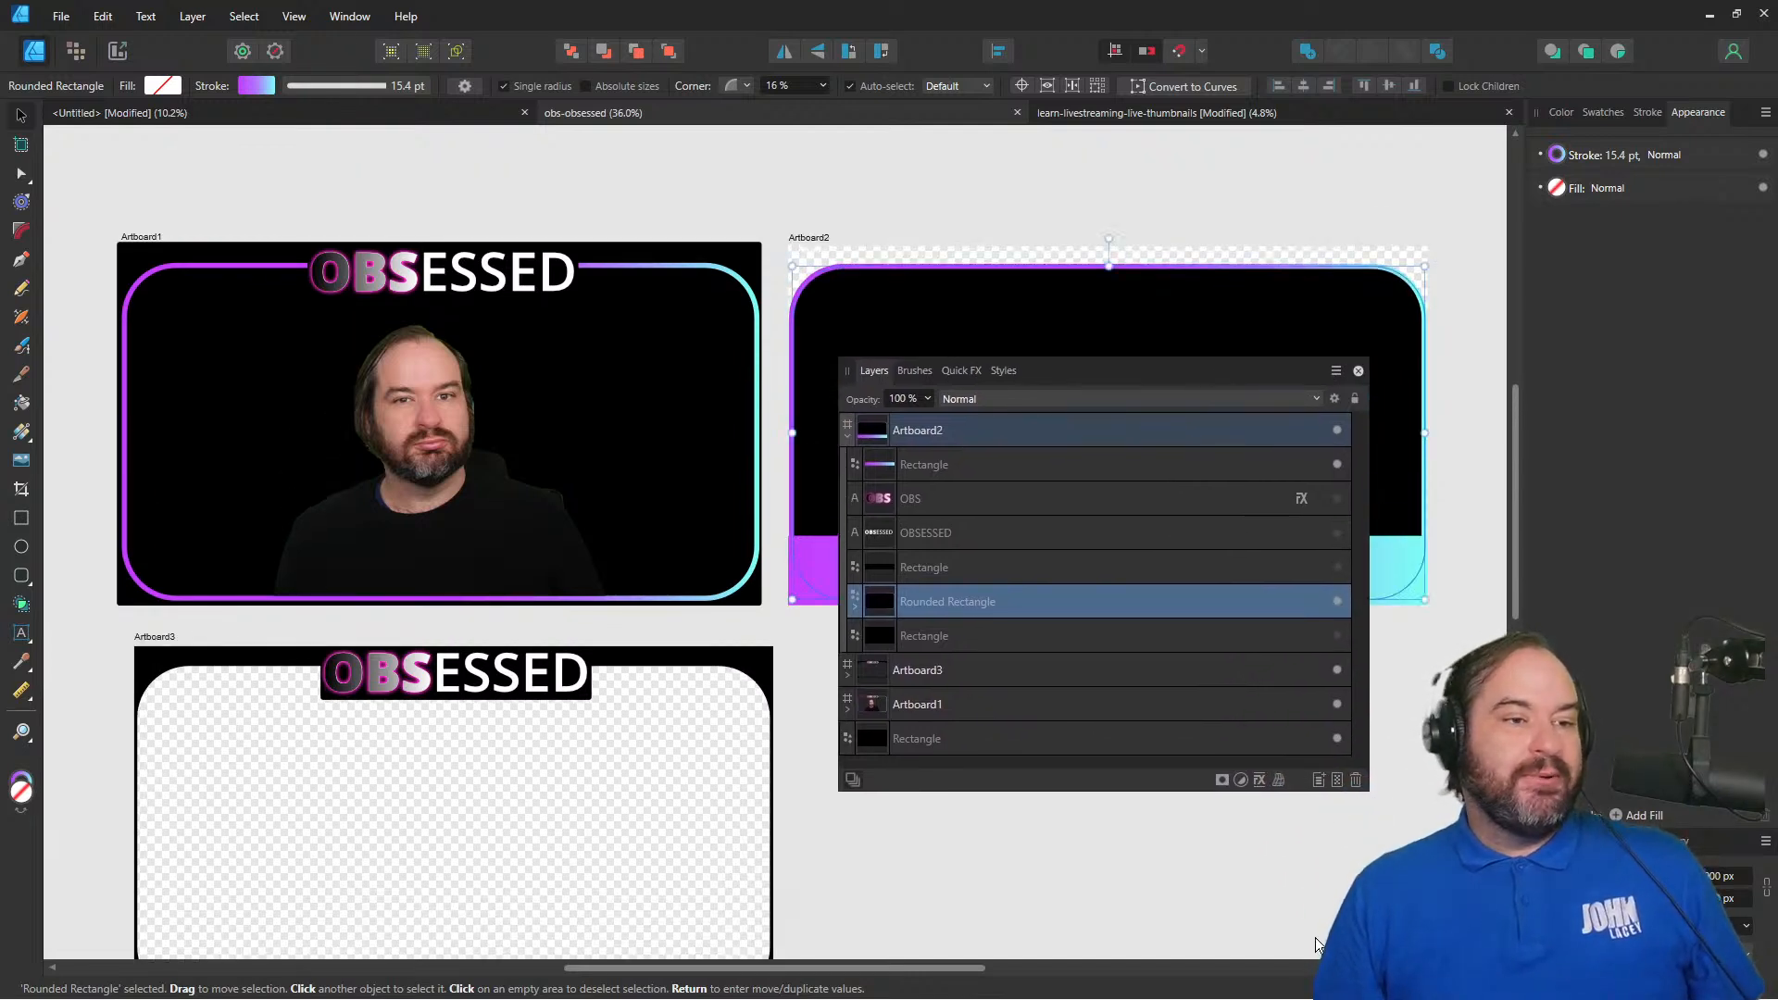
scroll(1316, 934, "down", 2)
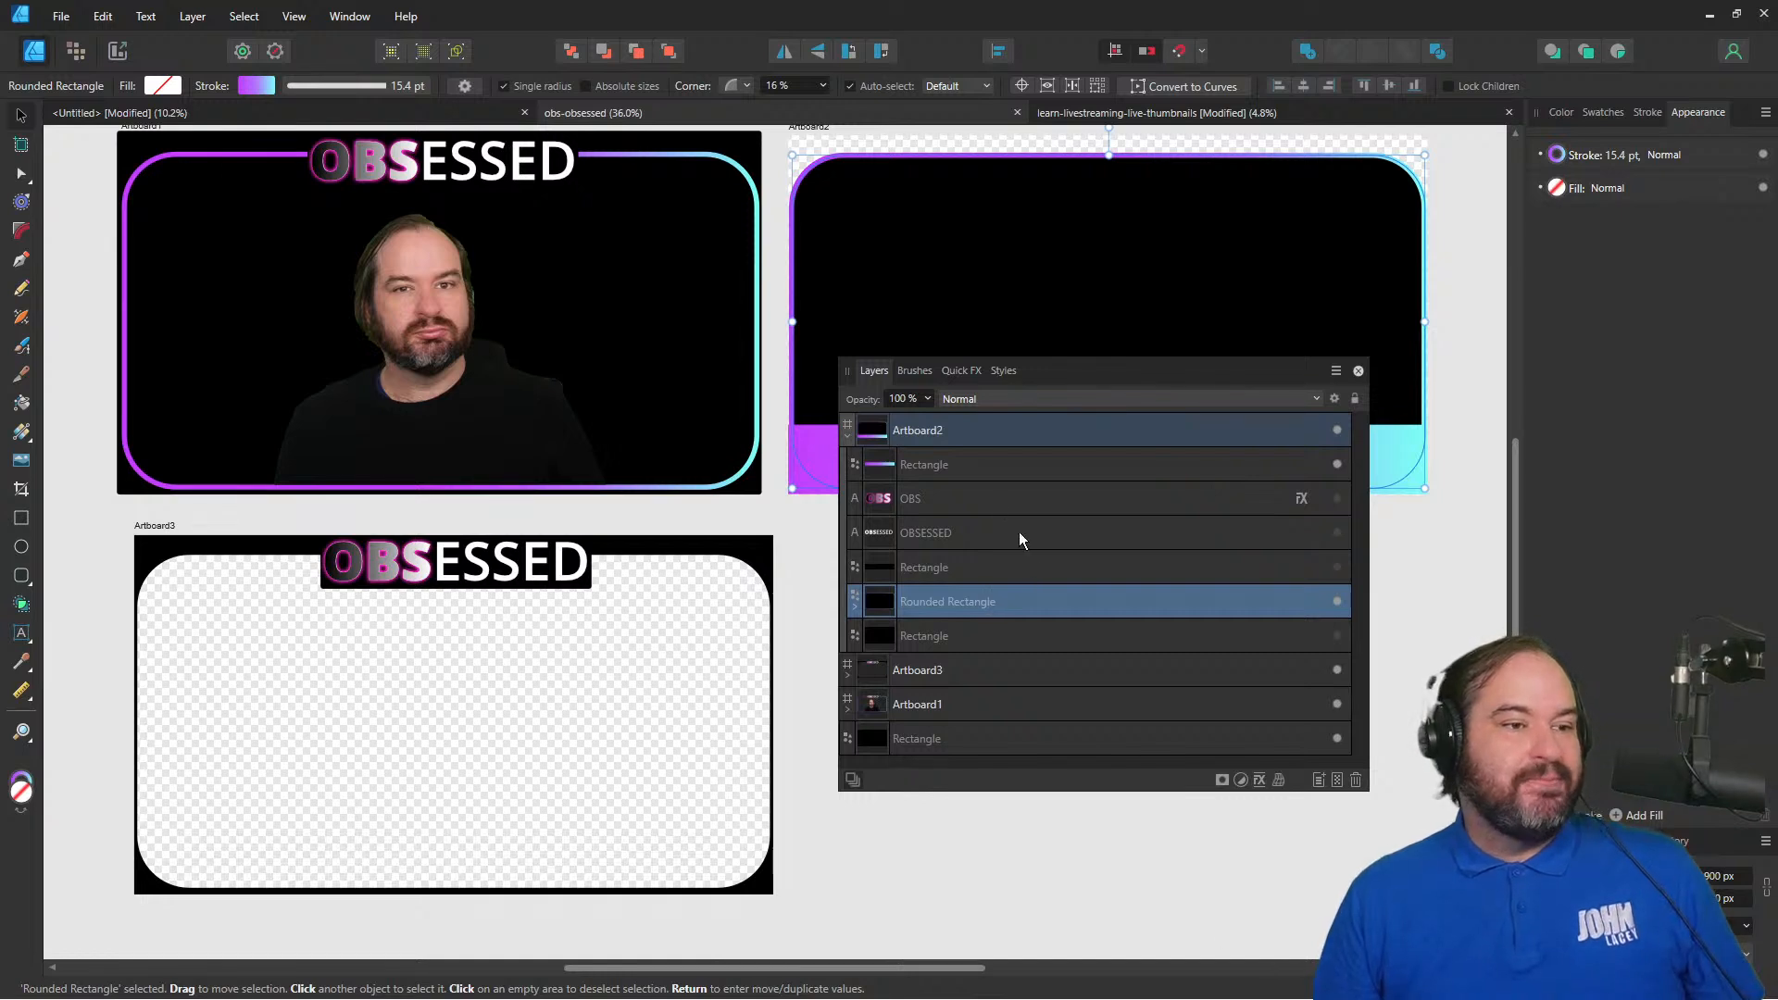
left_click(941, 469)
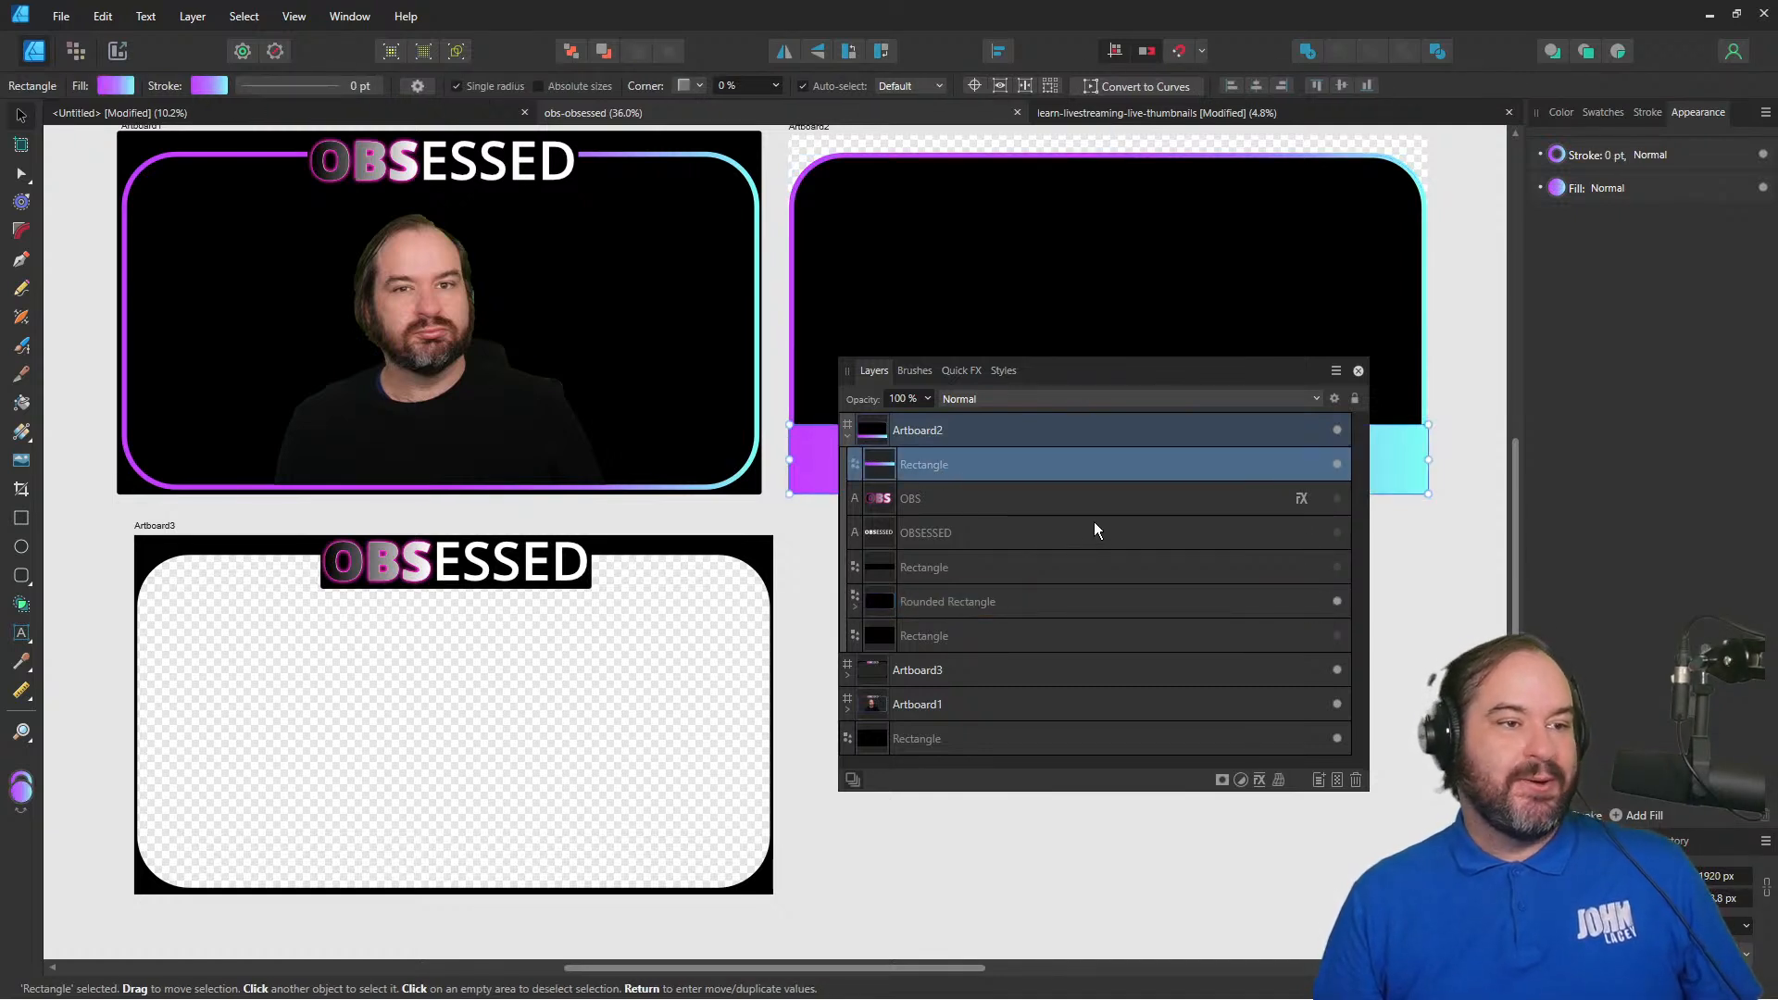
left_click_drag(1250, 362, 1310, 519)
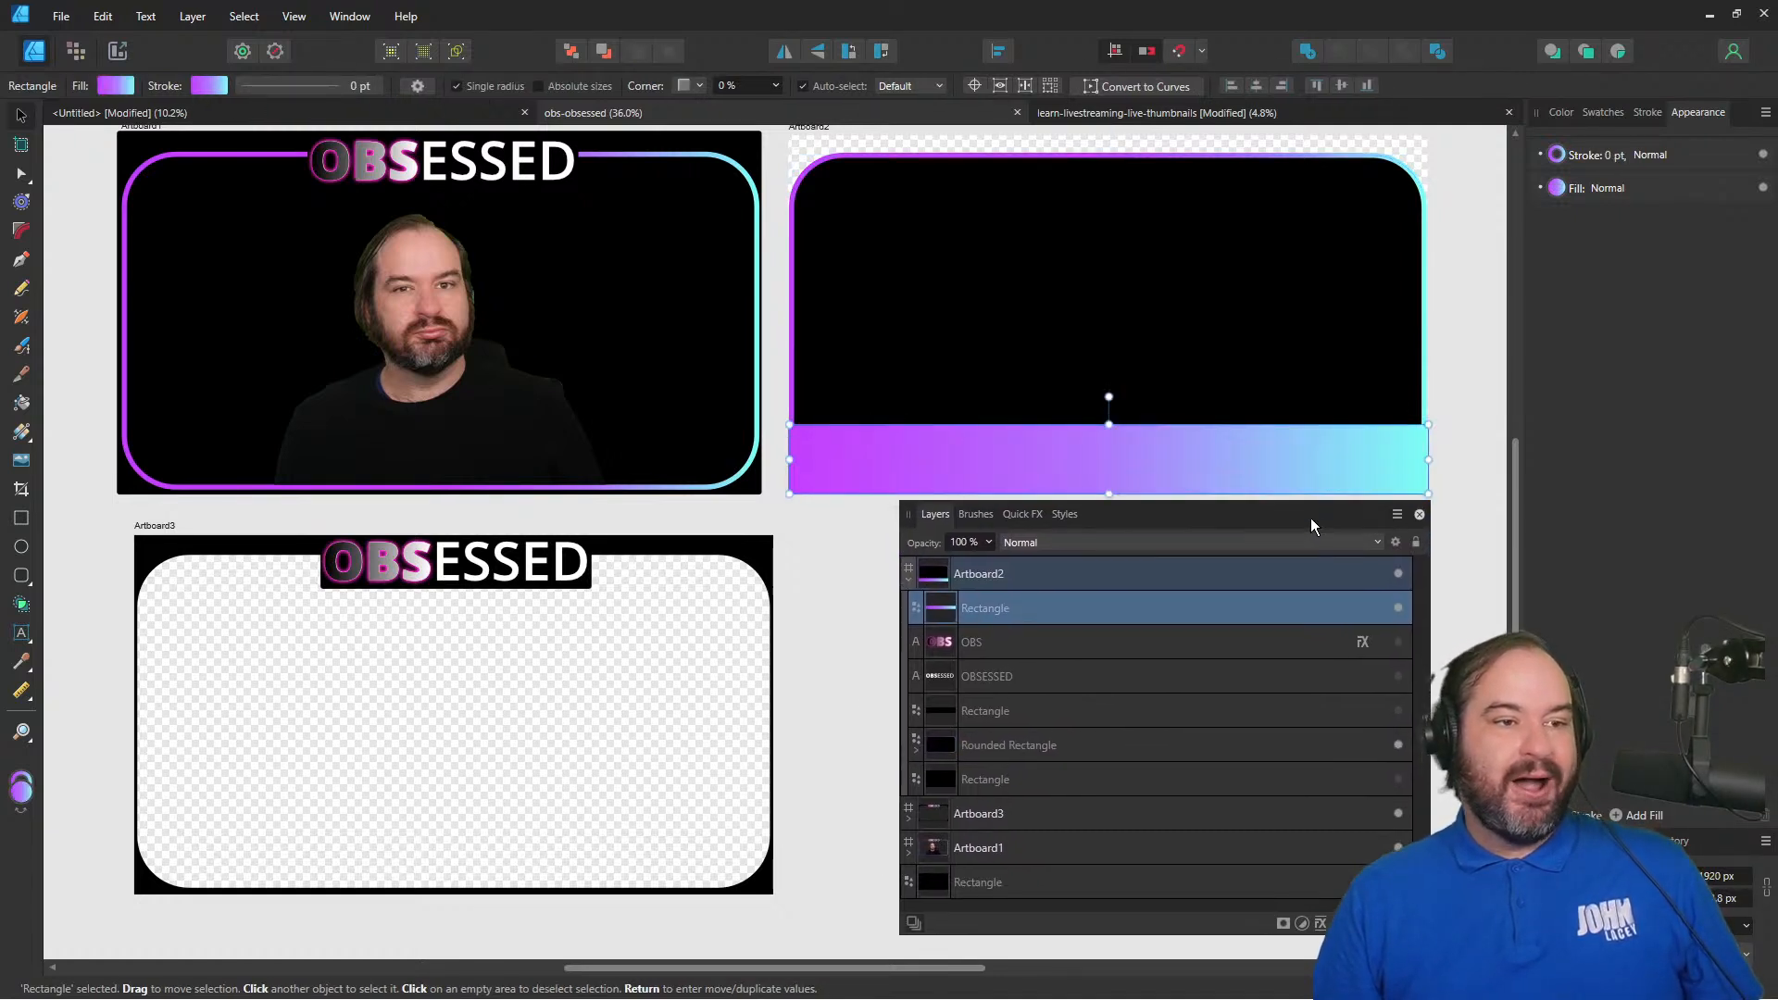
- Lock and unlock the gradient rectangle in Artboard2, and hide and show it again
left_click(1380, 616)
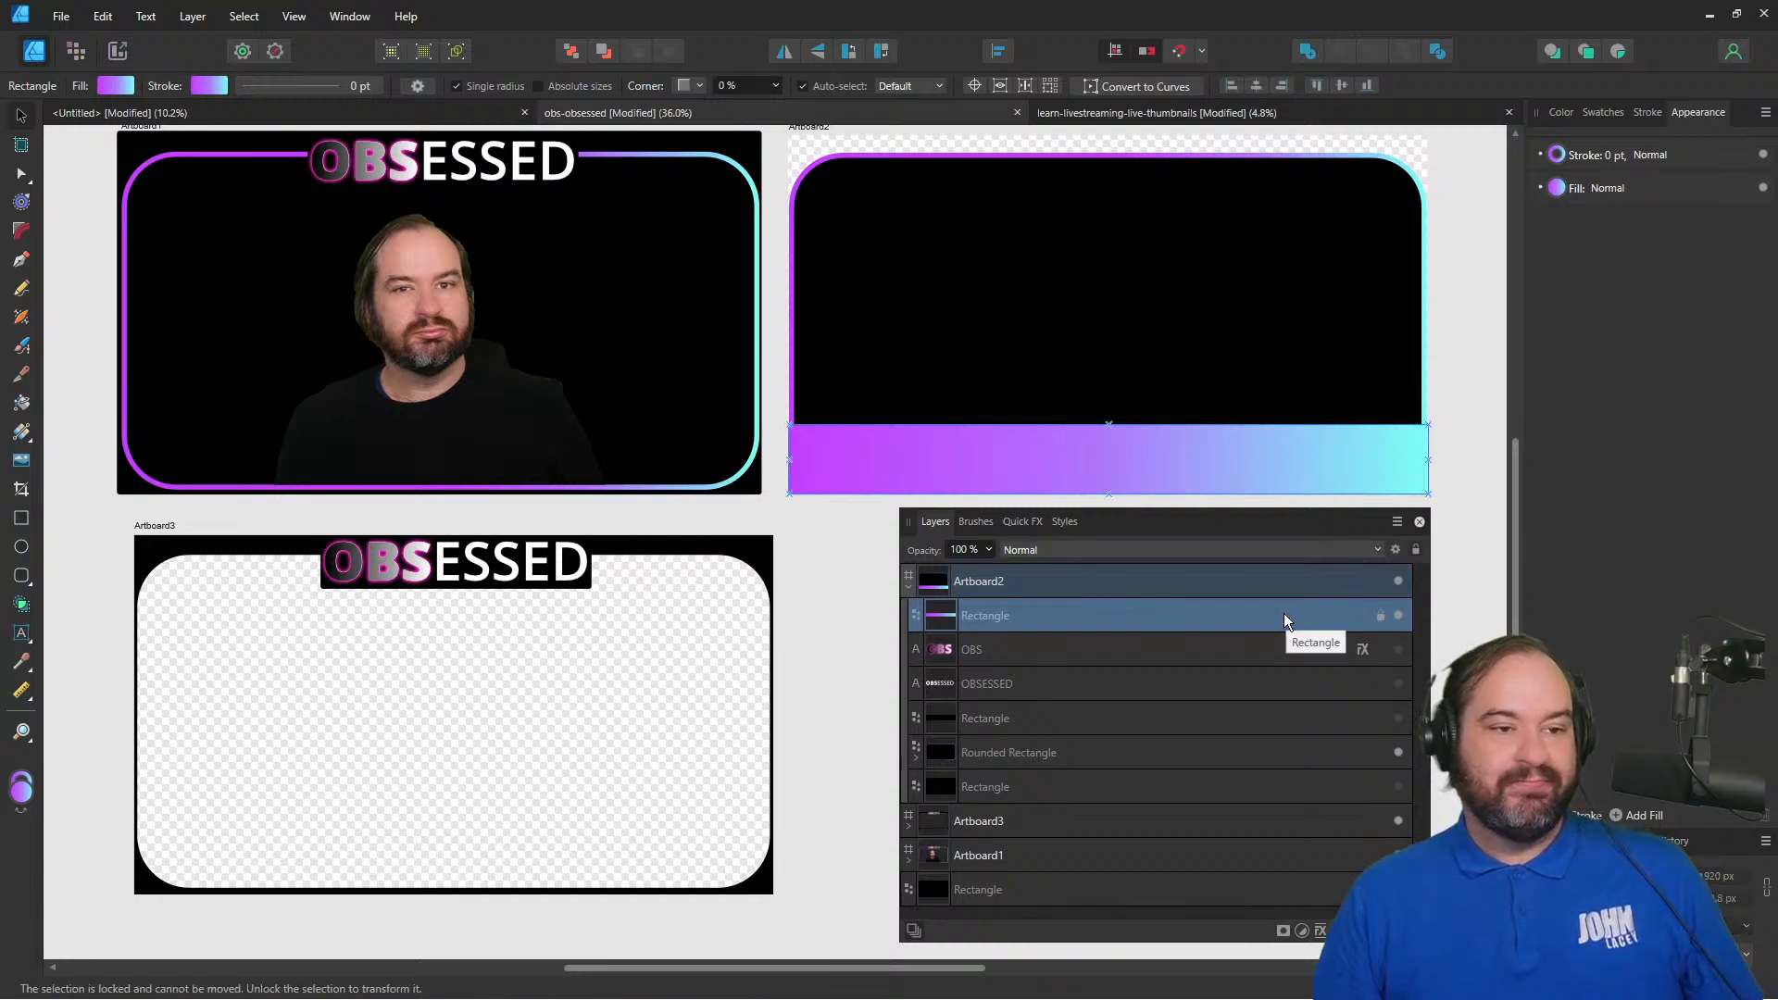
left_click(1389, 619)
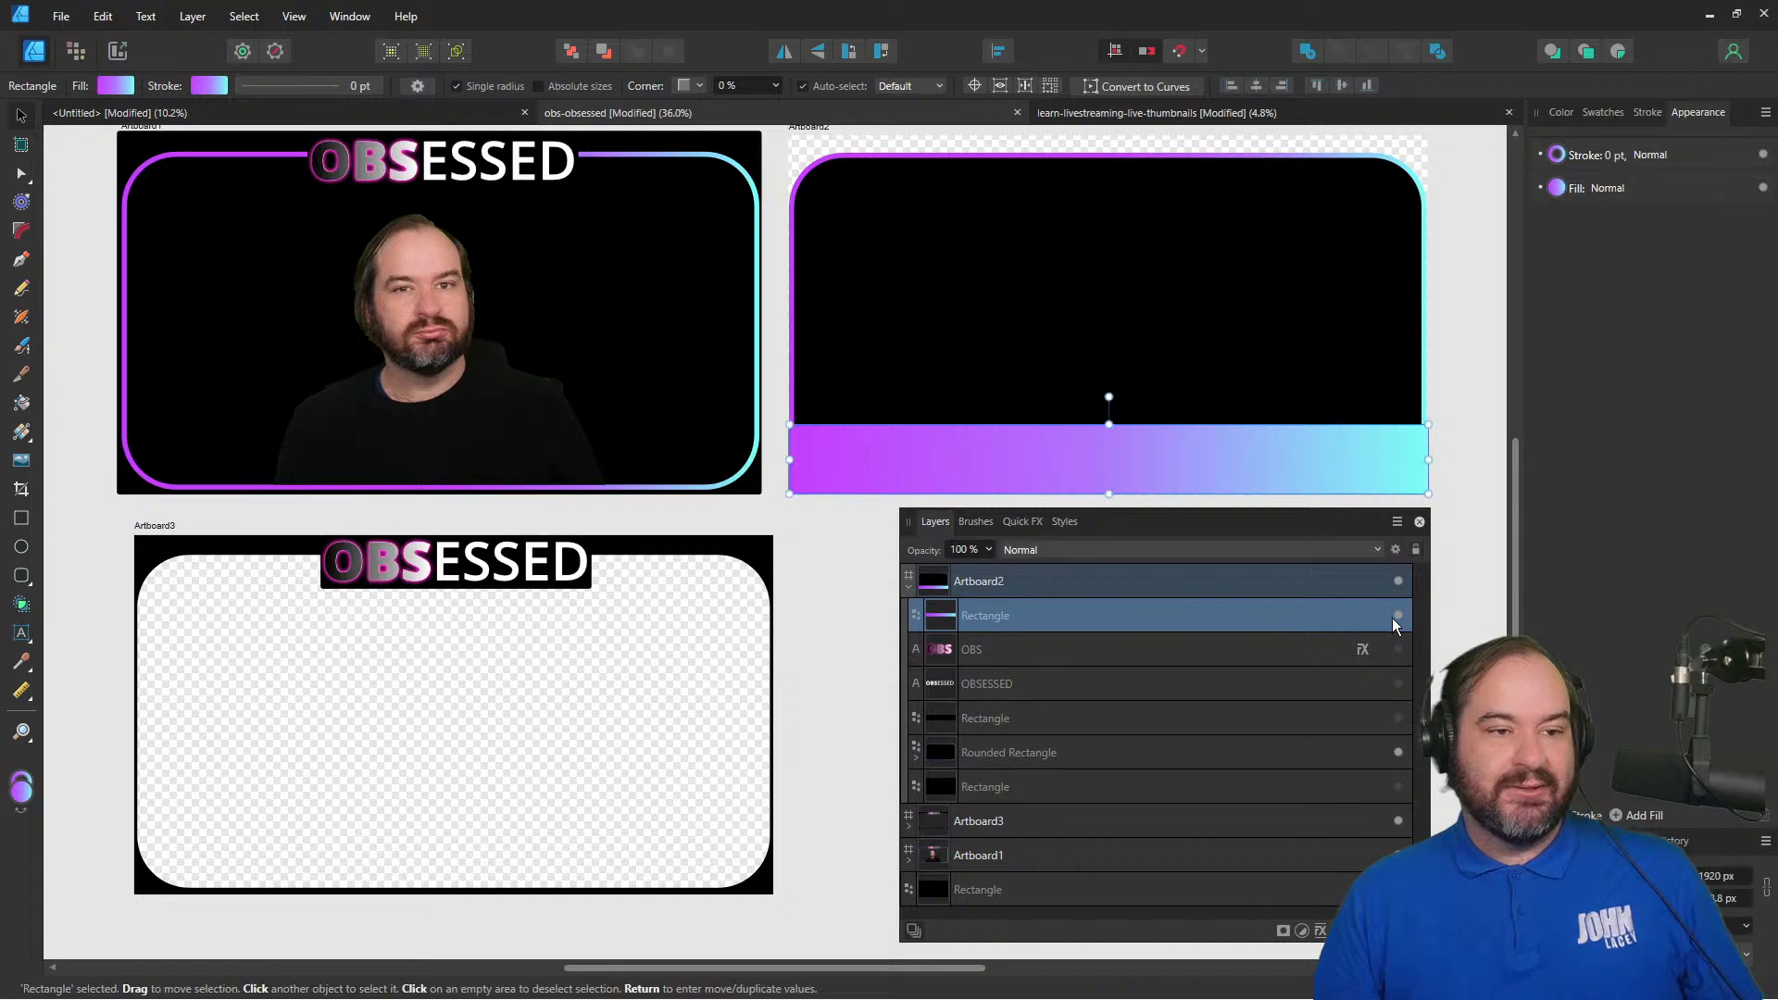
left_click(1400, 614)
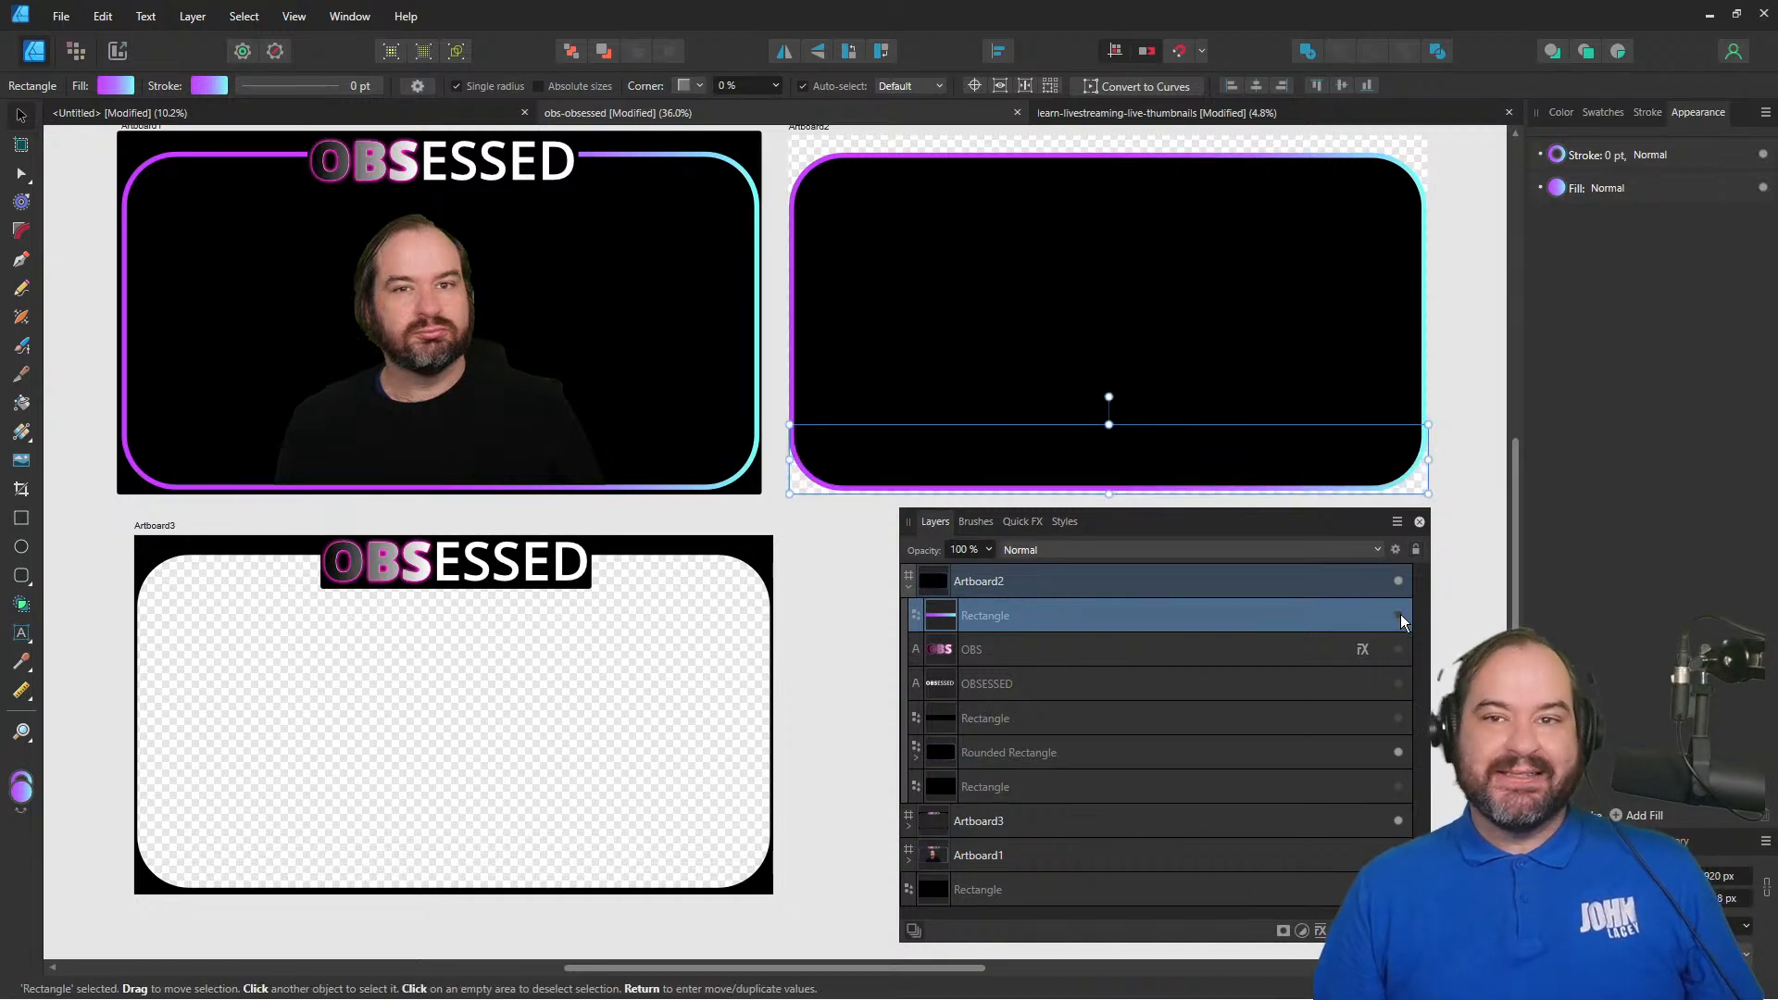
left_click(1400, 614)
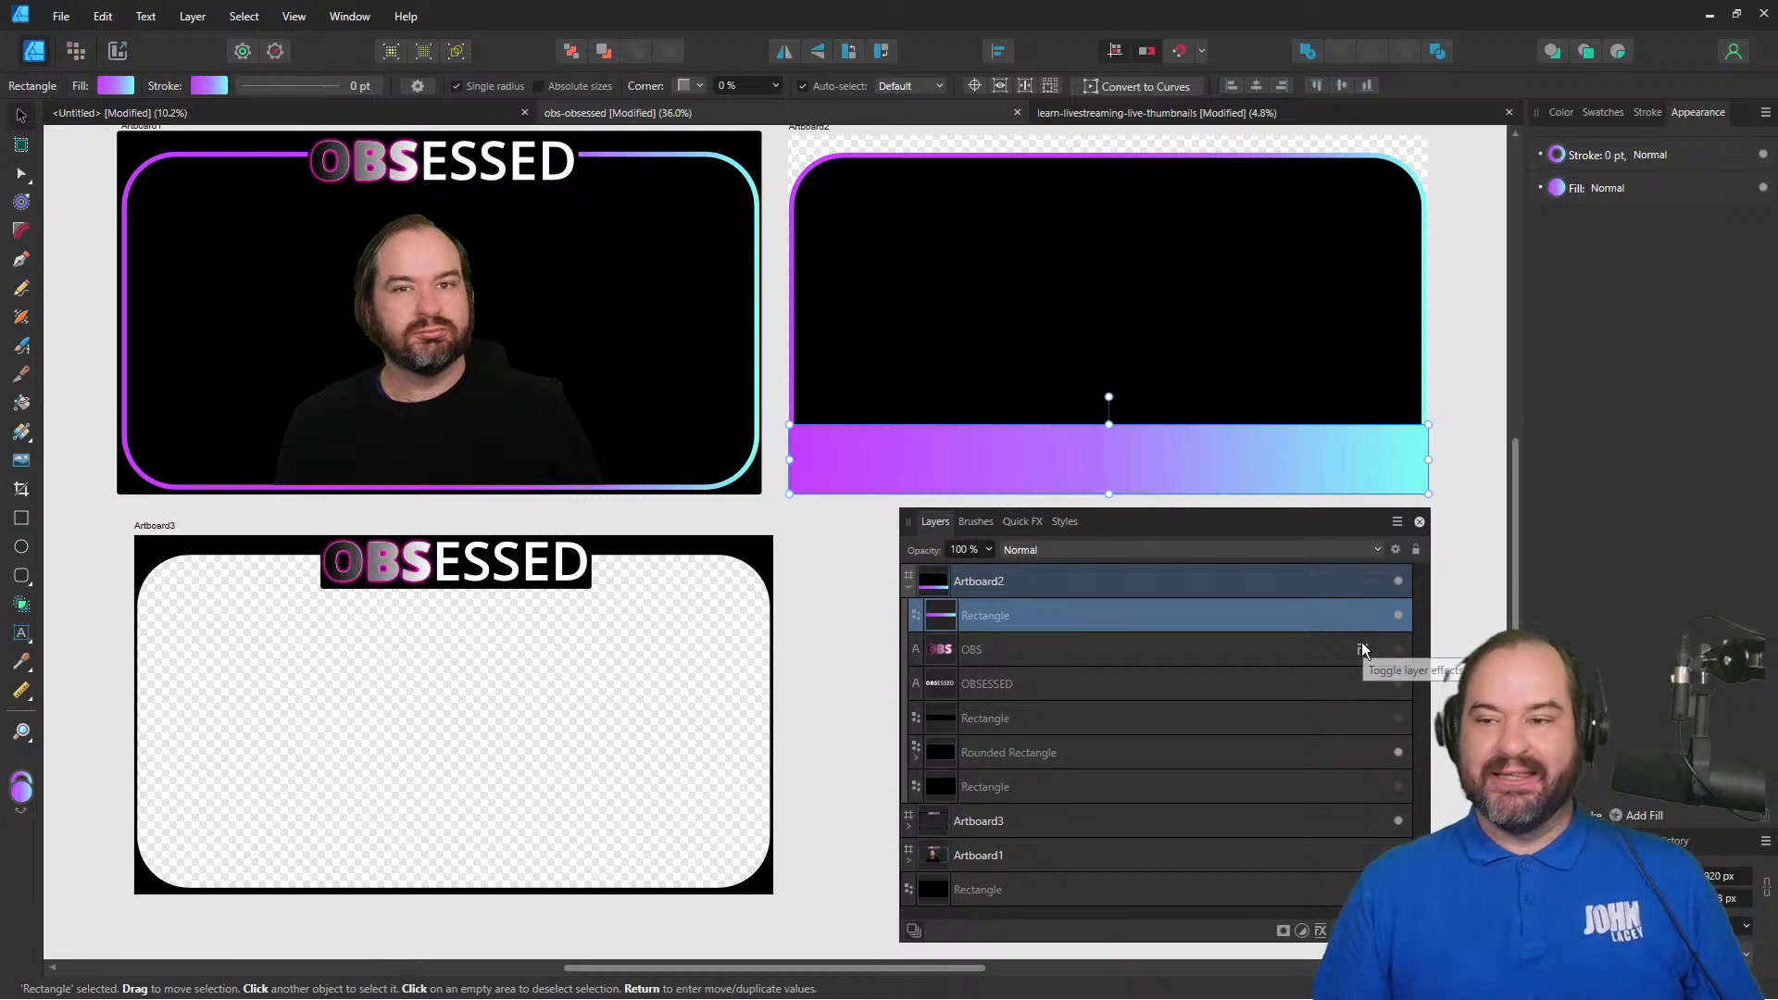
- Hide all interface panels to view the artboards unobstructed, and bring the panels back
key("Tab")
key("Tab")
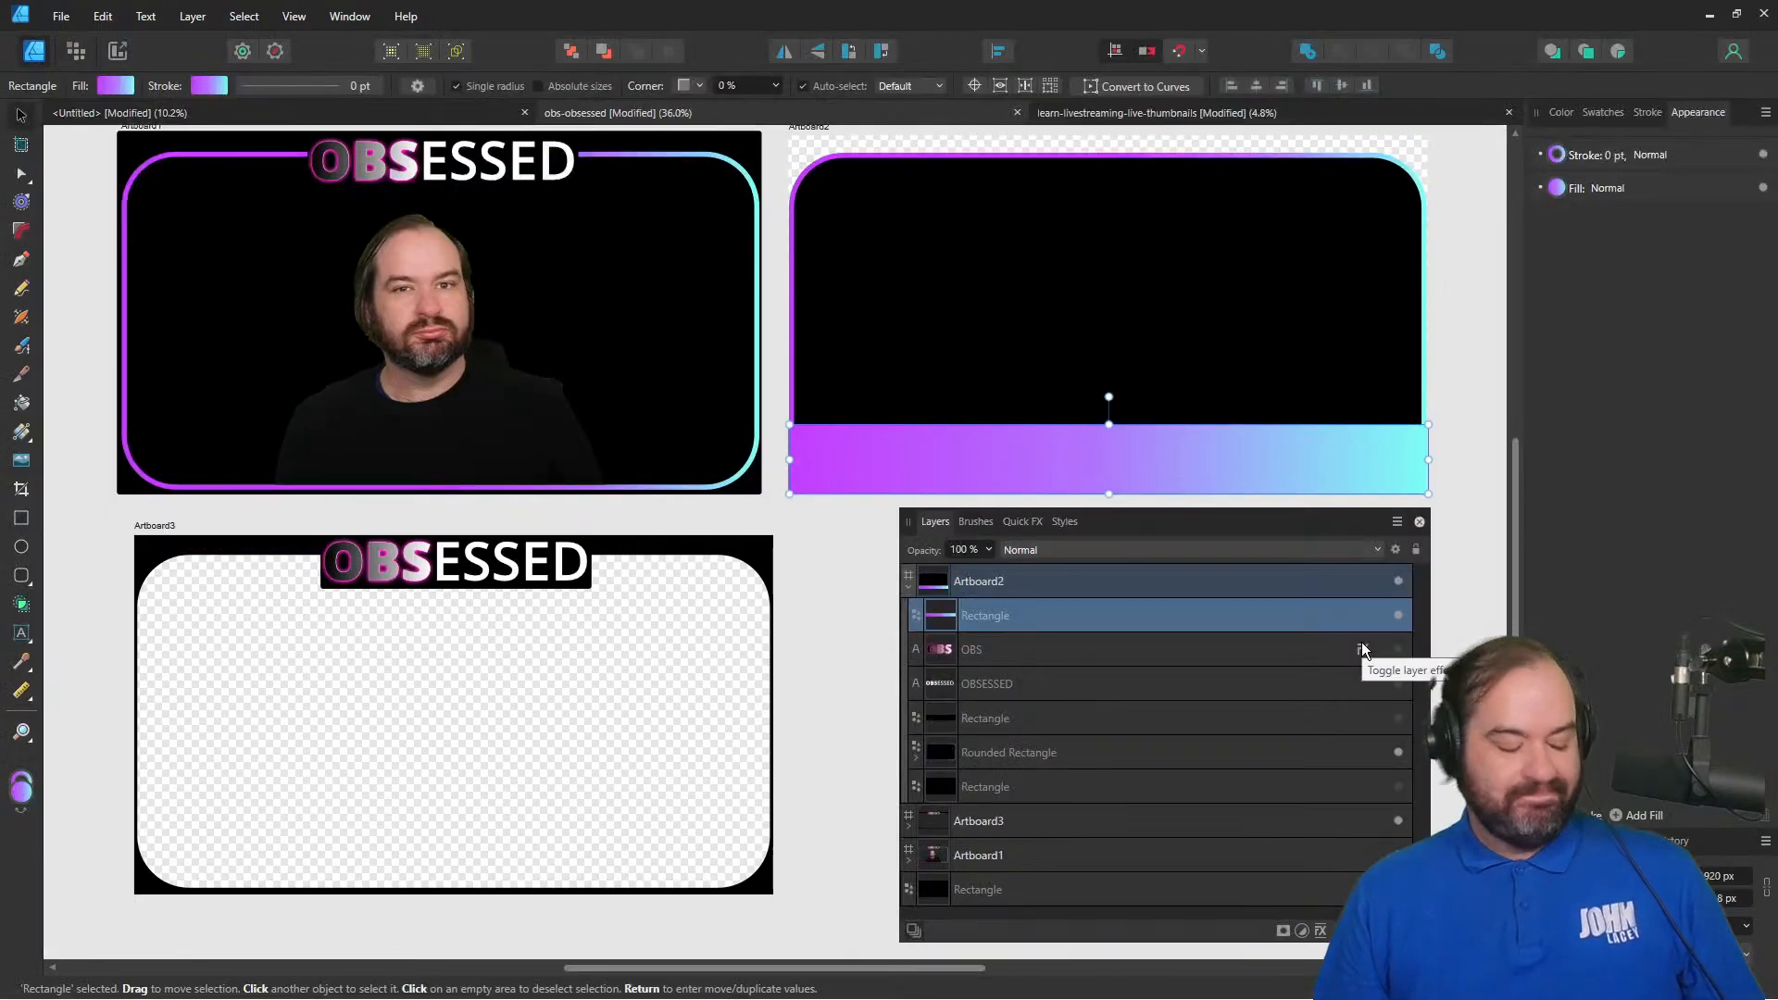
key("Tab")
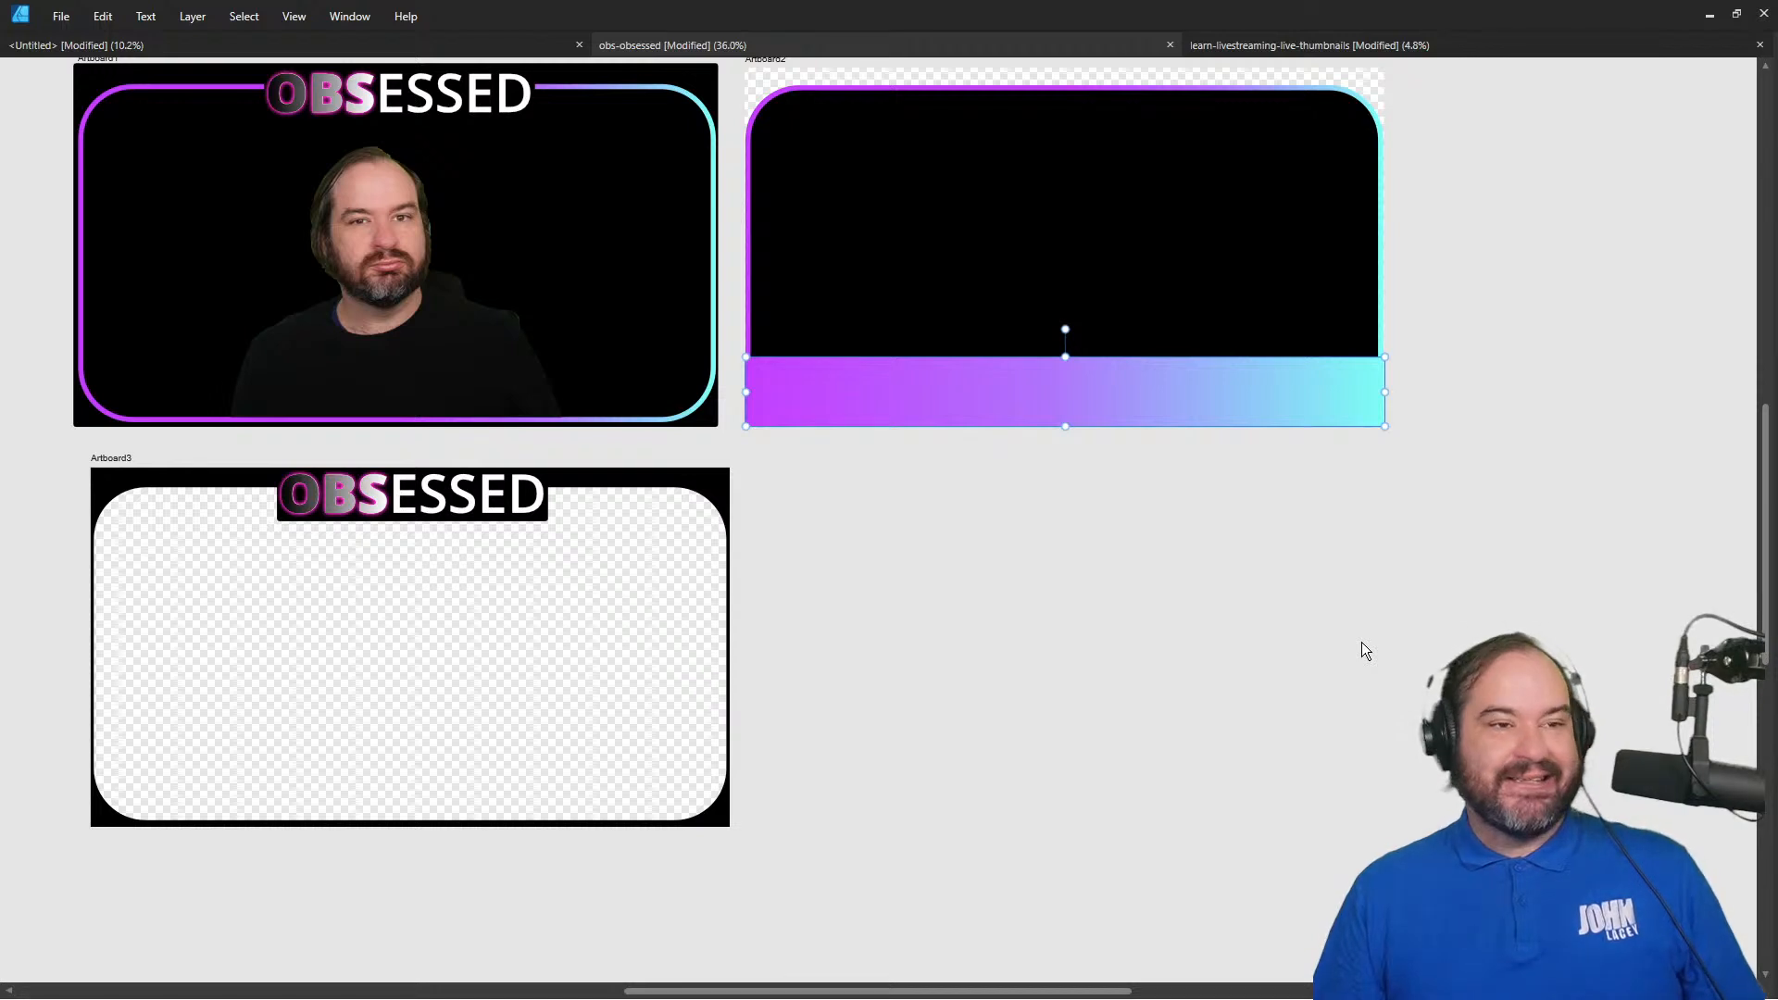
left_click(1082, 615)
scroll(1082, 616, "up", 3)
key("ctrl+z")
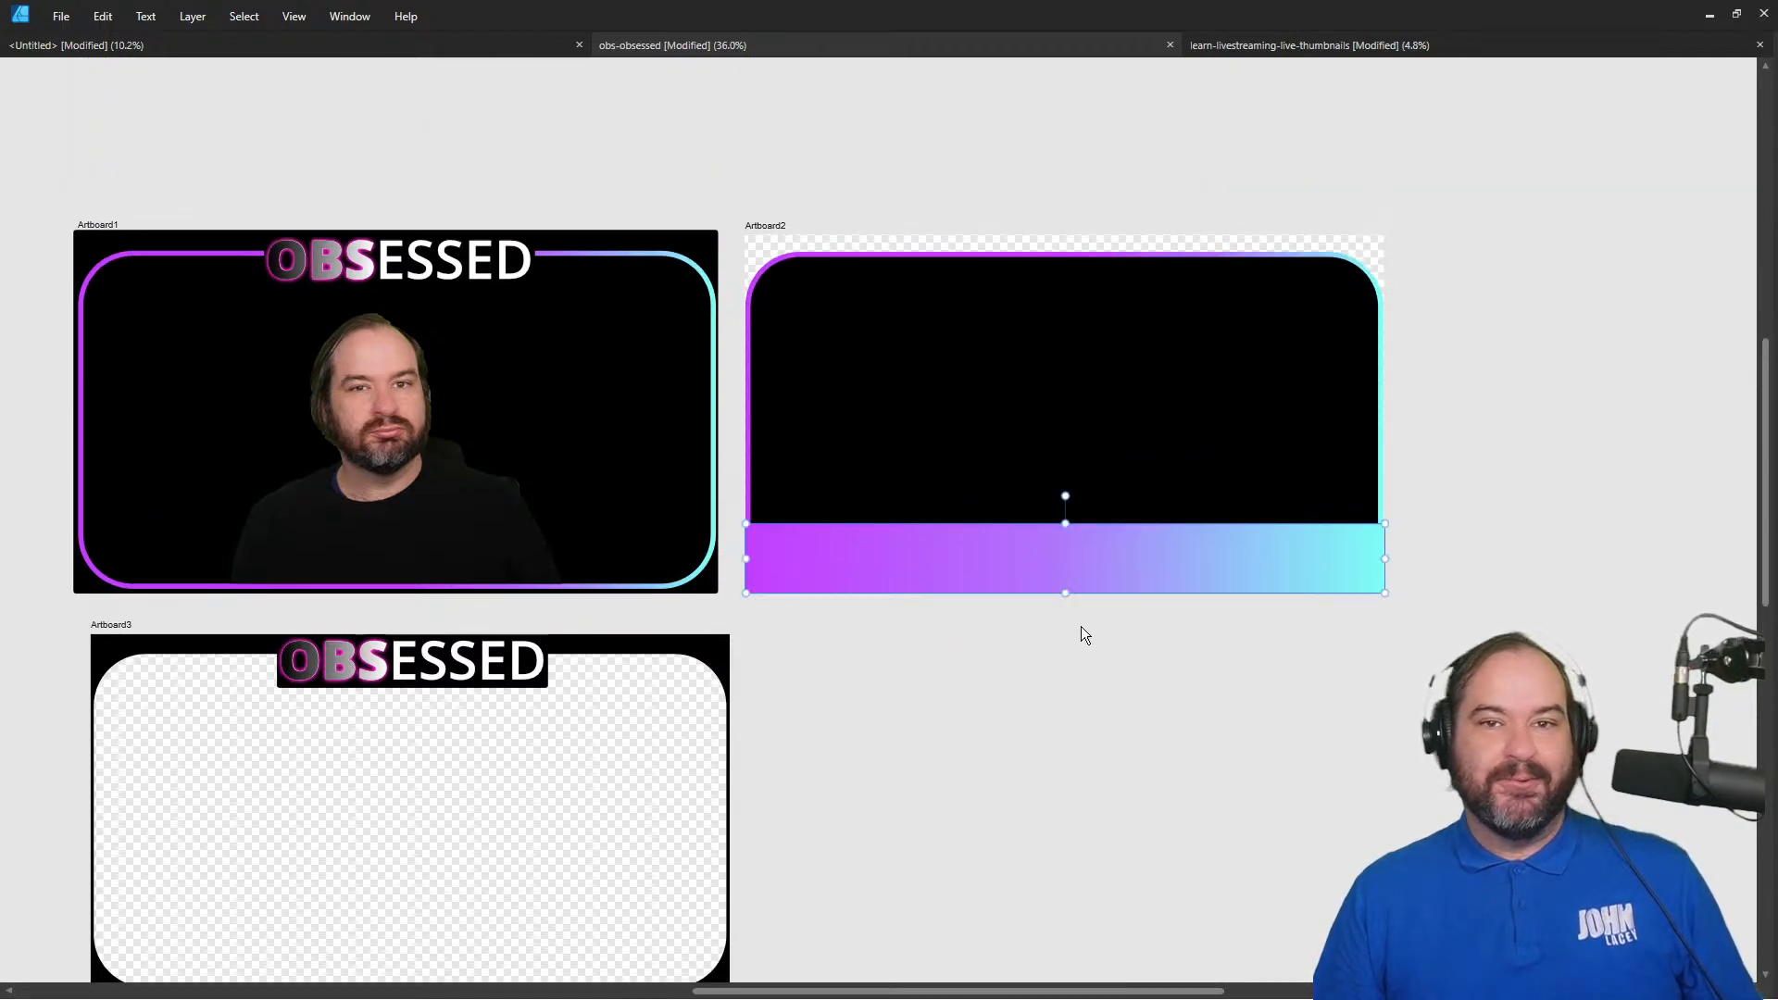
key("Tab")
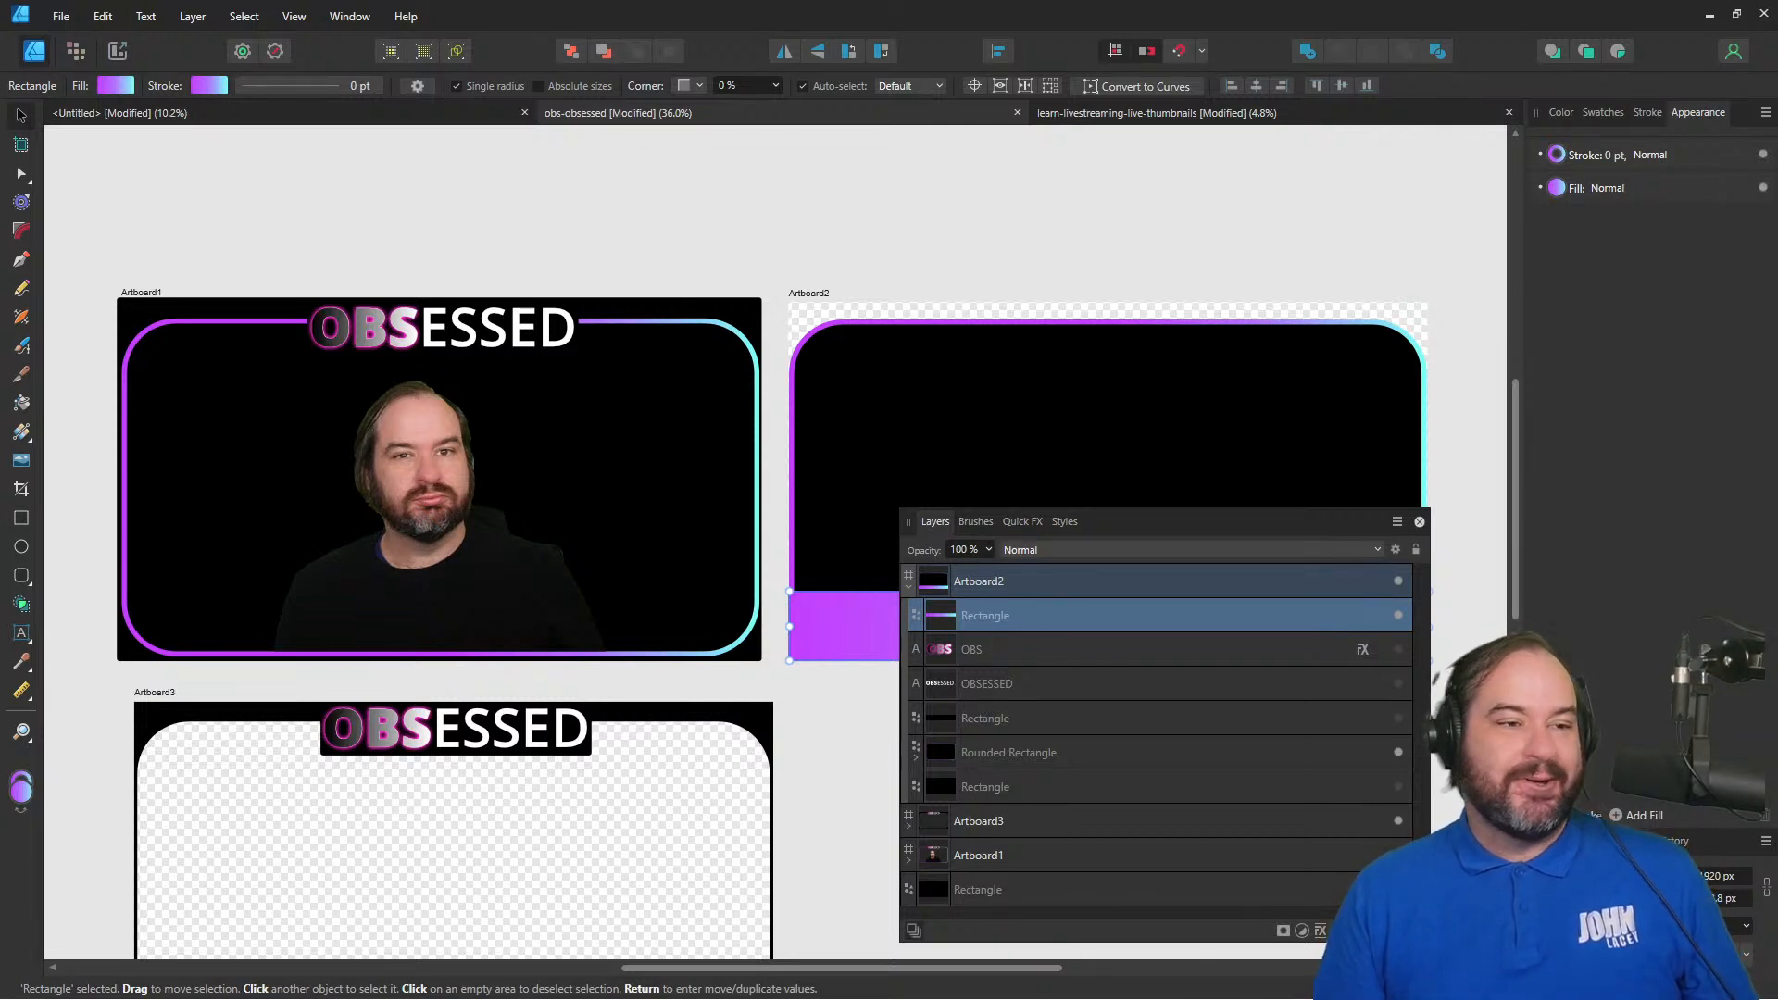
- Dock the floating Layers panel between the Appearance and History panels
left_click_drag(1177, 520, 1725, 421)
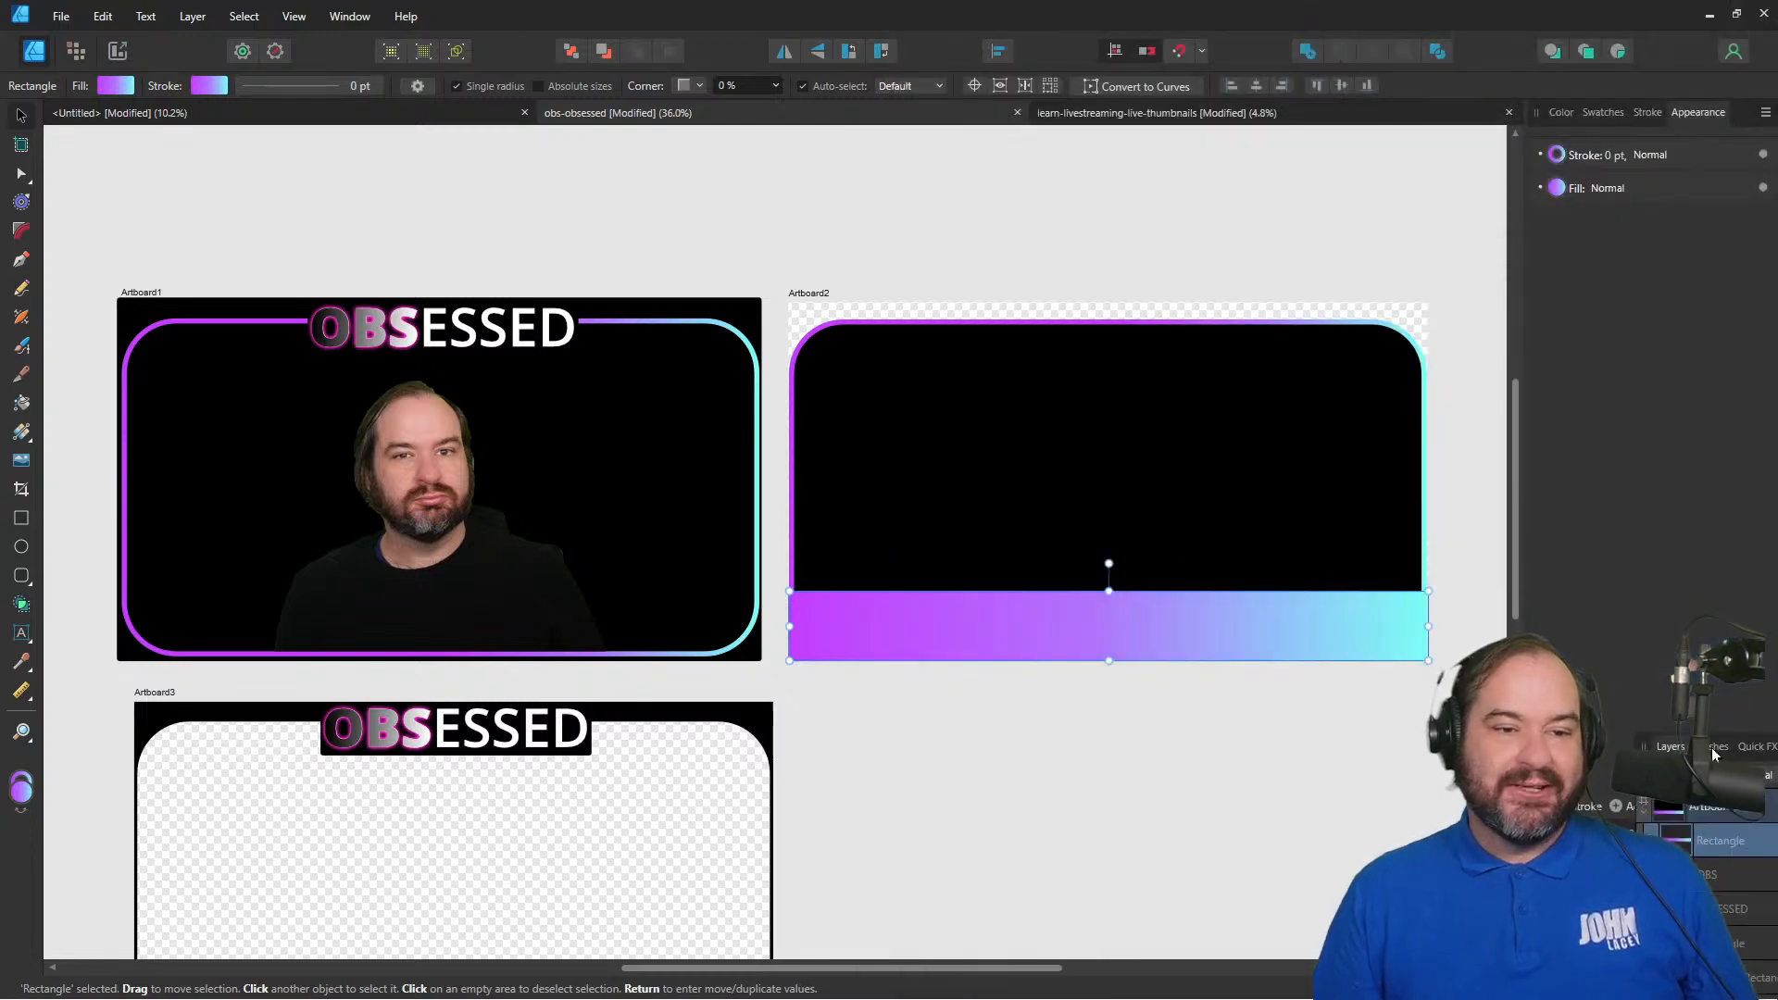
left_click_drag(1653, 762, 1630, 794)
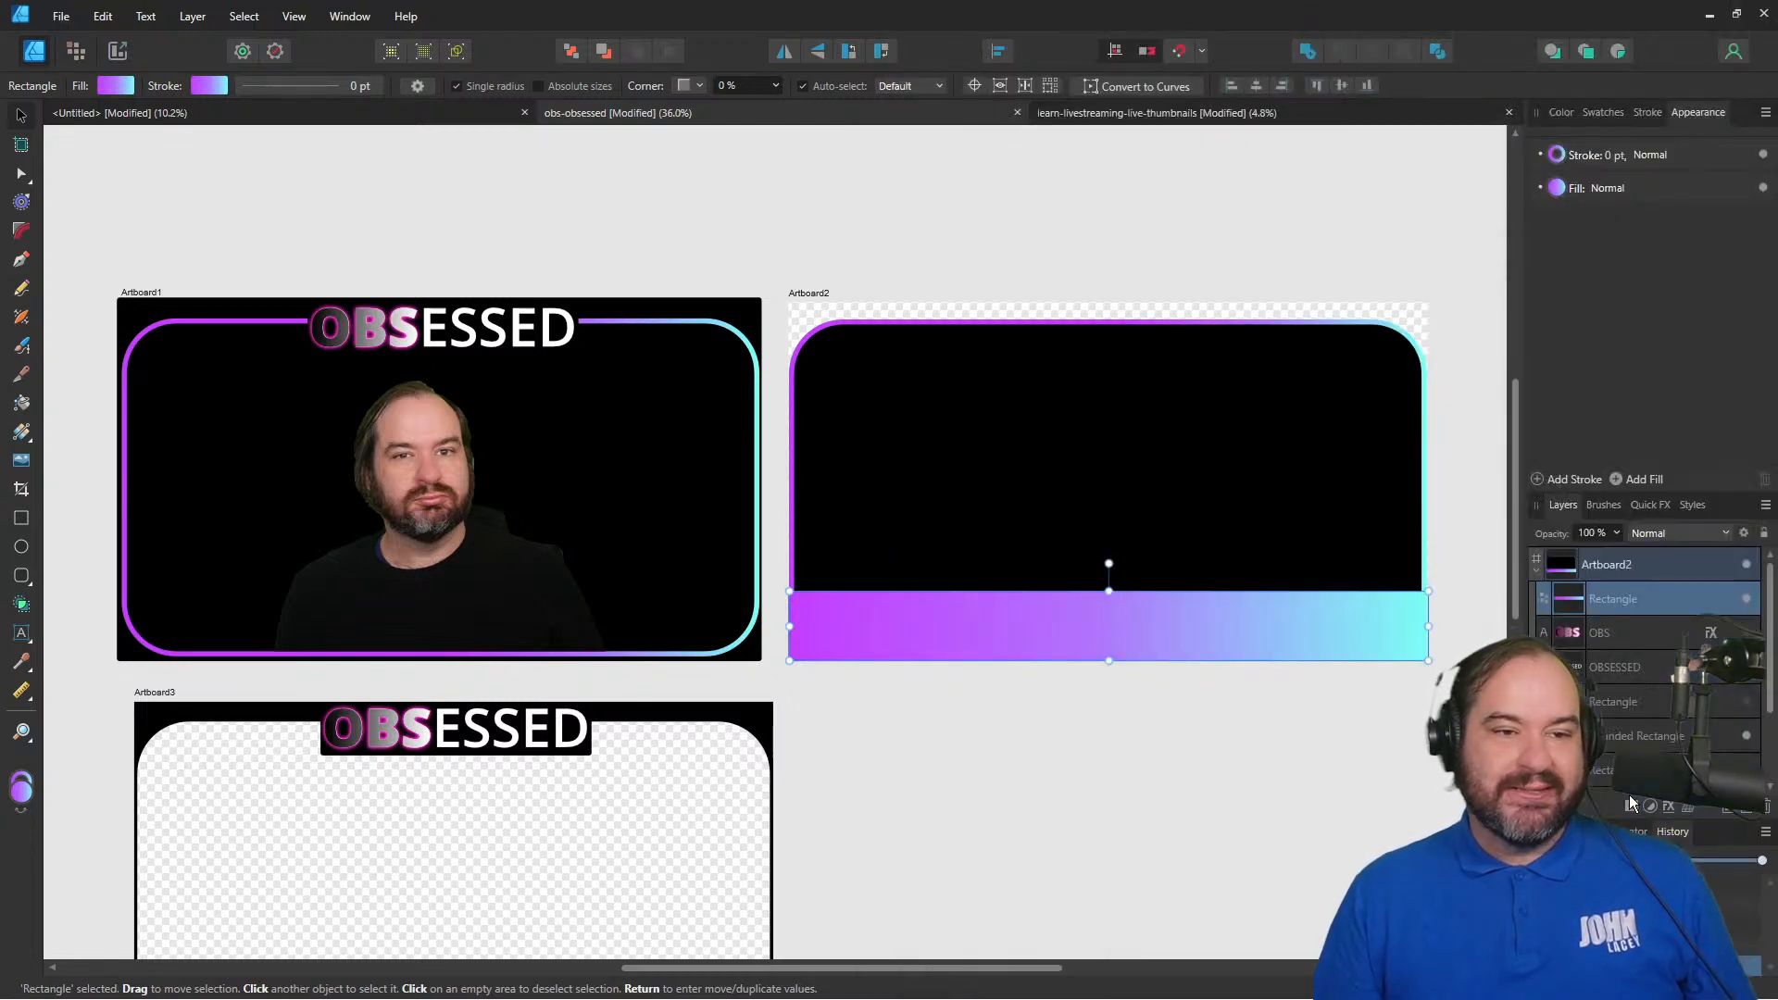
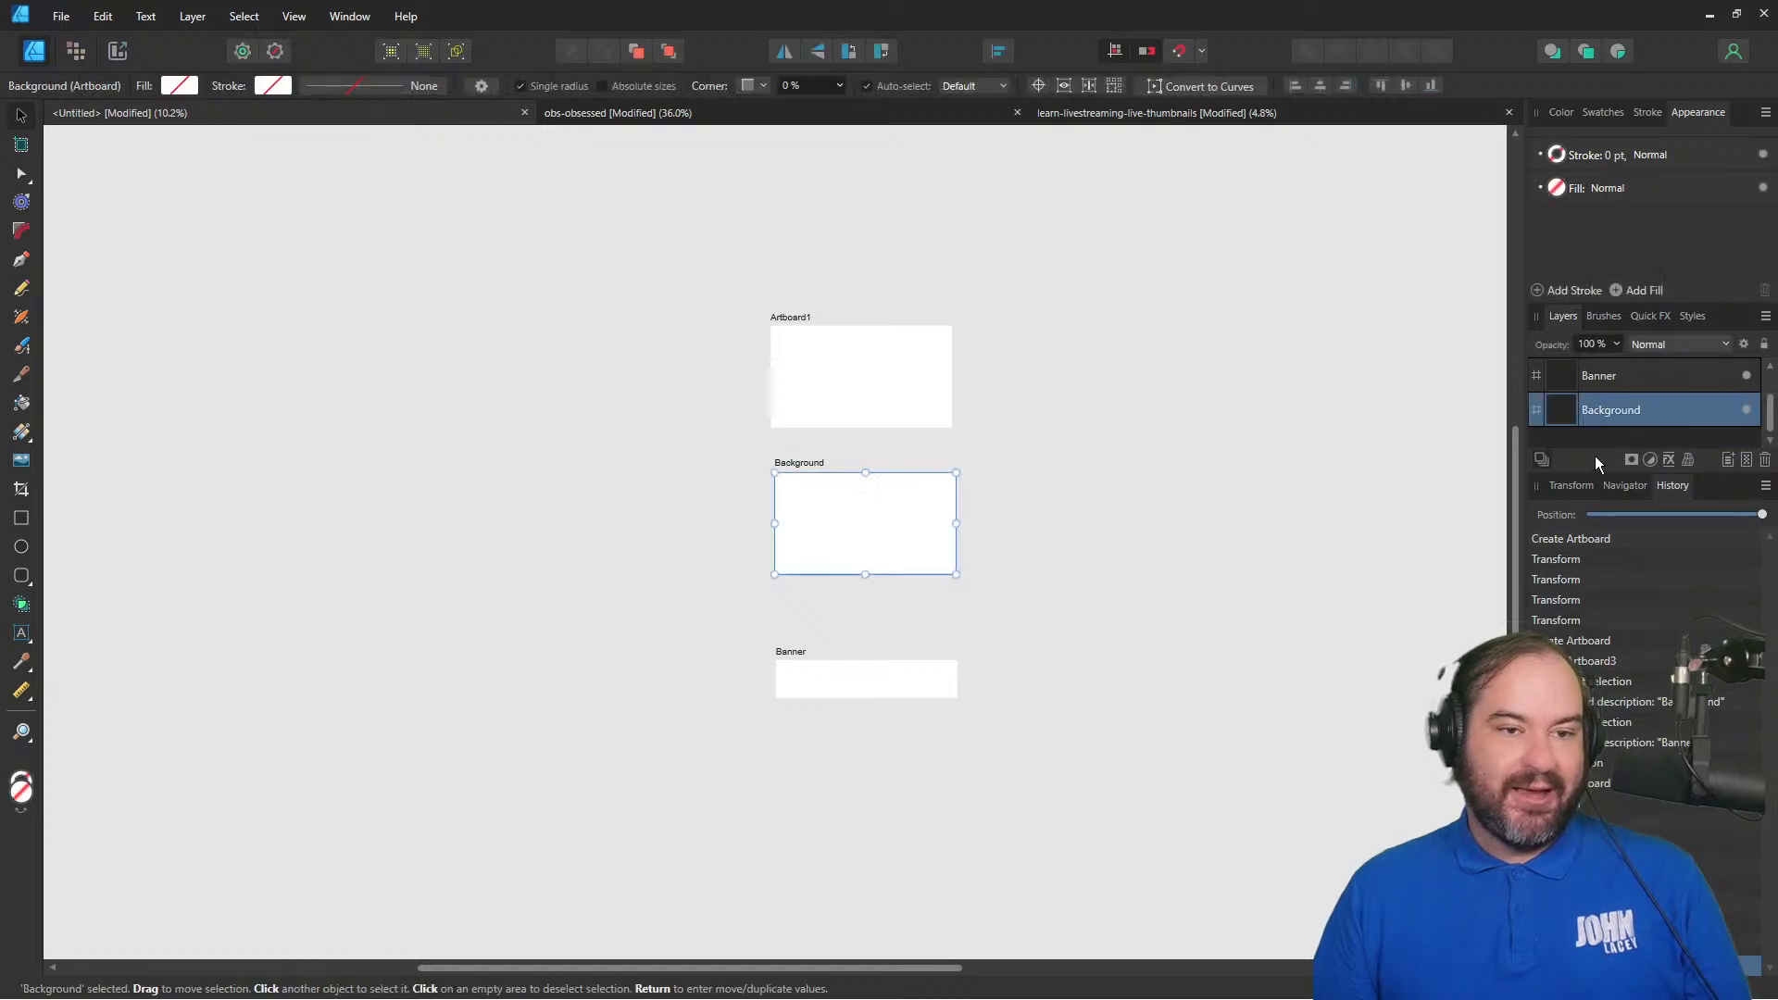
- In the untitled document, duplicate the Background artboard and place the copy to the right of the original
right_click(1622, 426)
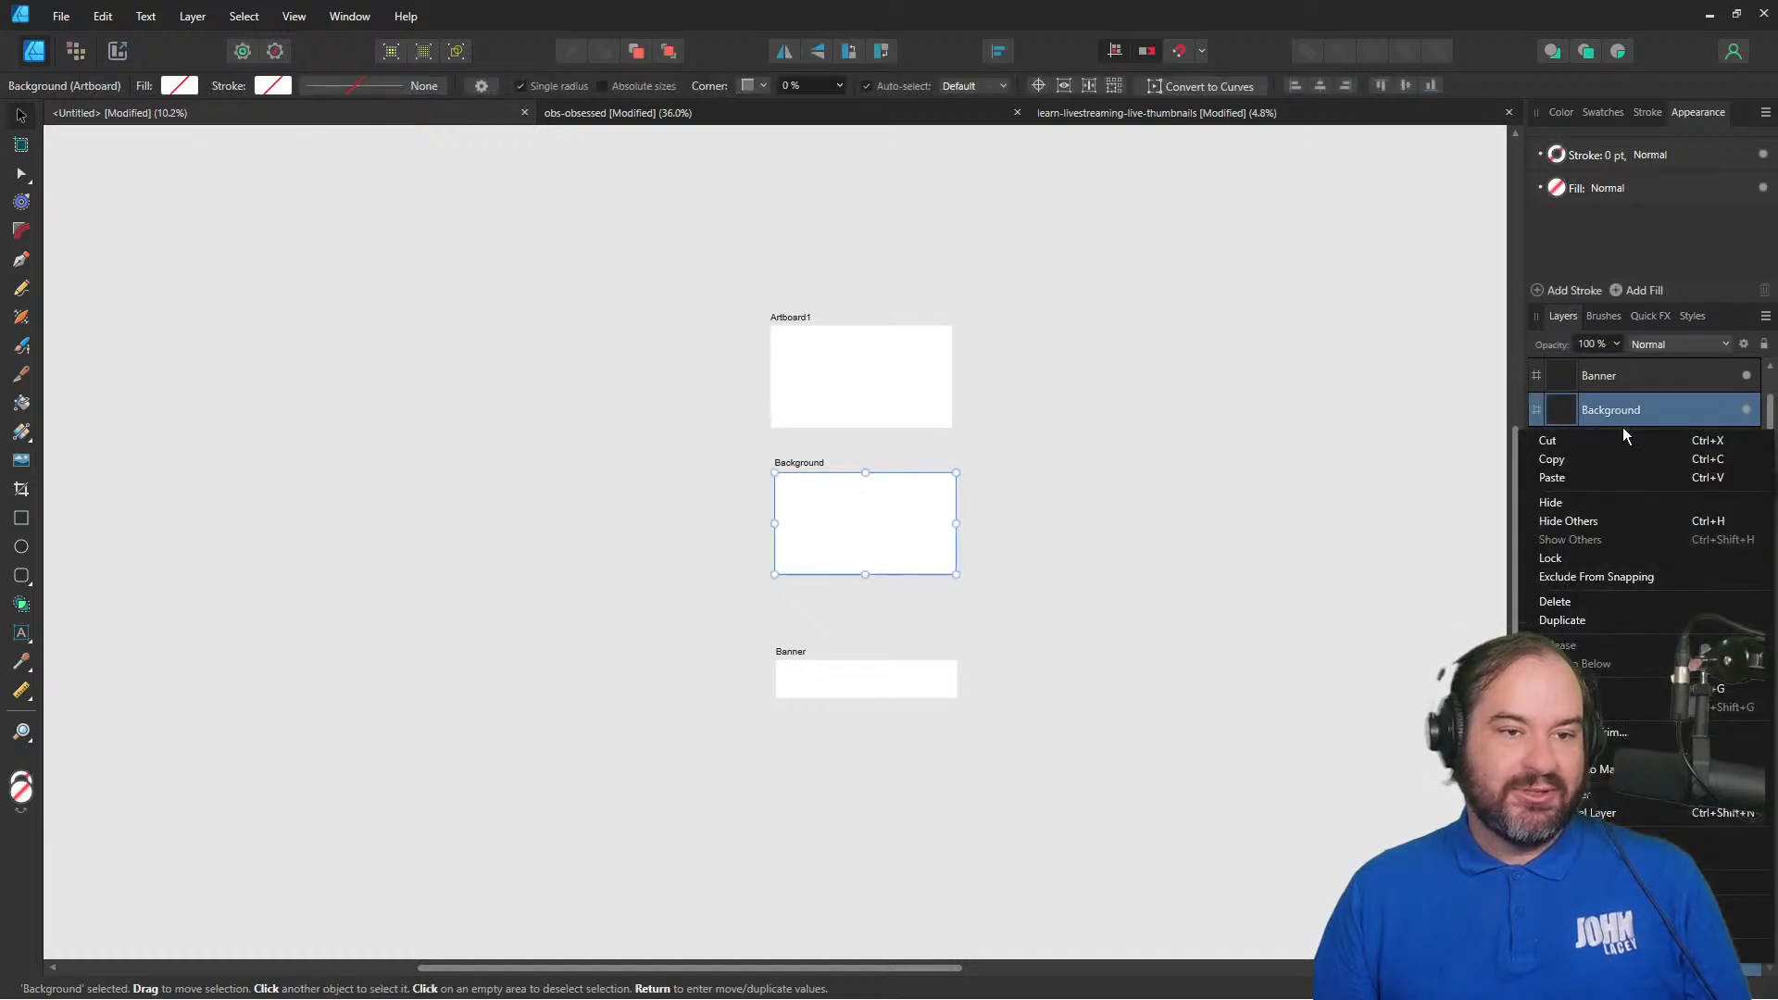
left_click(1658, 619)
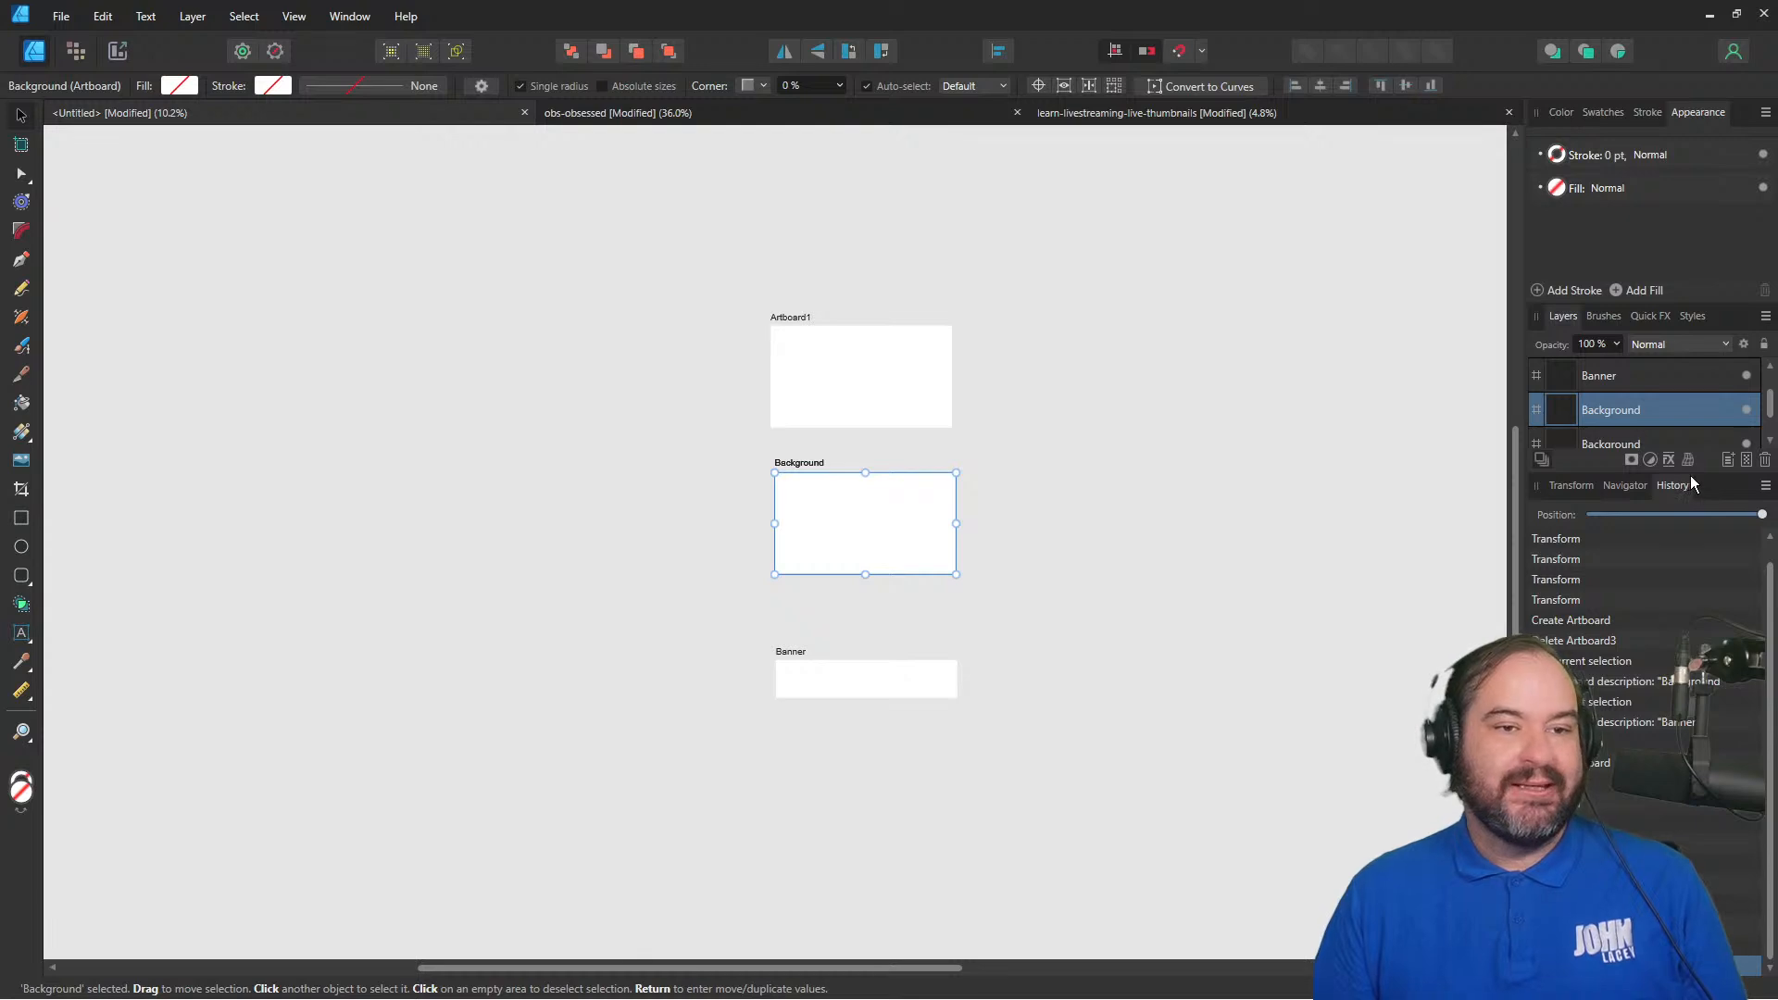
left_click_drag(895, 572, 1152, 530)
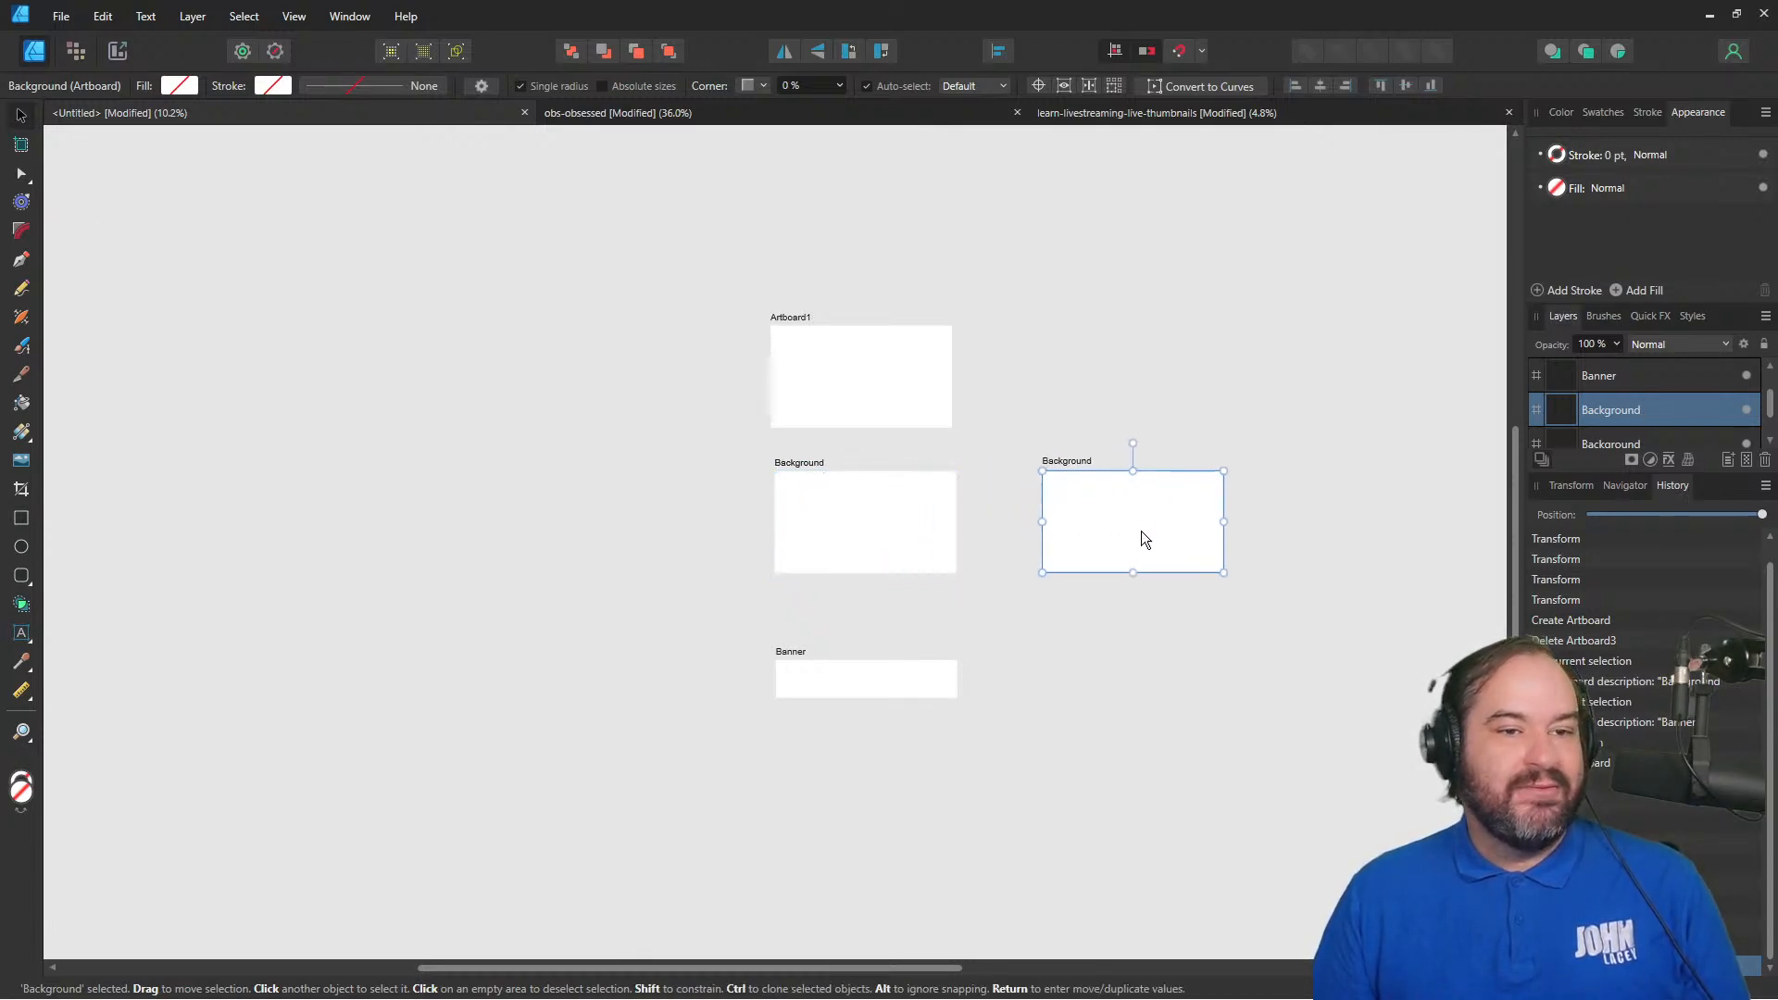
- Rename the duplicated Background artboard as Overtlay
double_click(1594, 410)
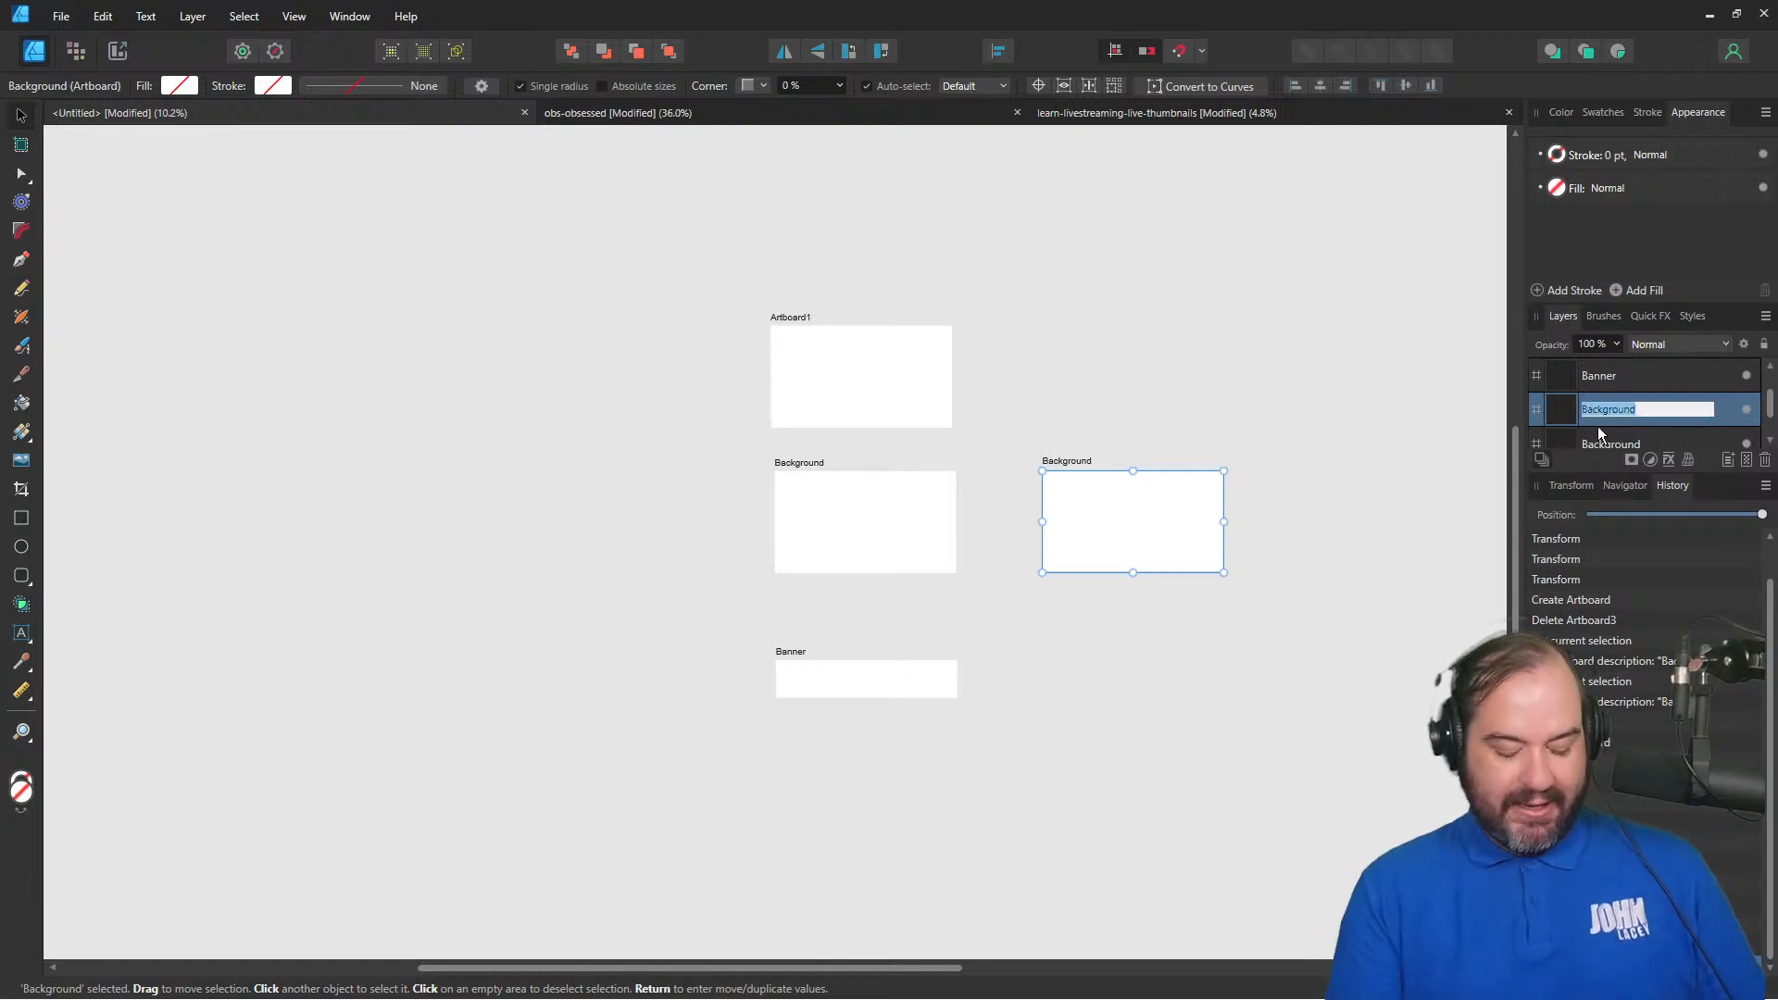
type("Overlay")
key("BackSpace")
key("BackSpace")
key("BackSpace")
type("tlay")
key("Return")
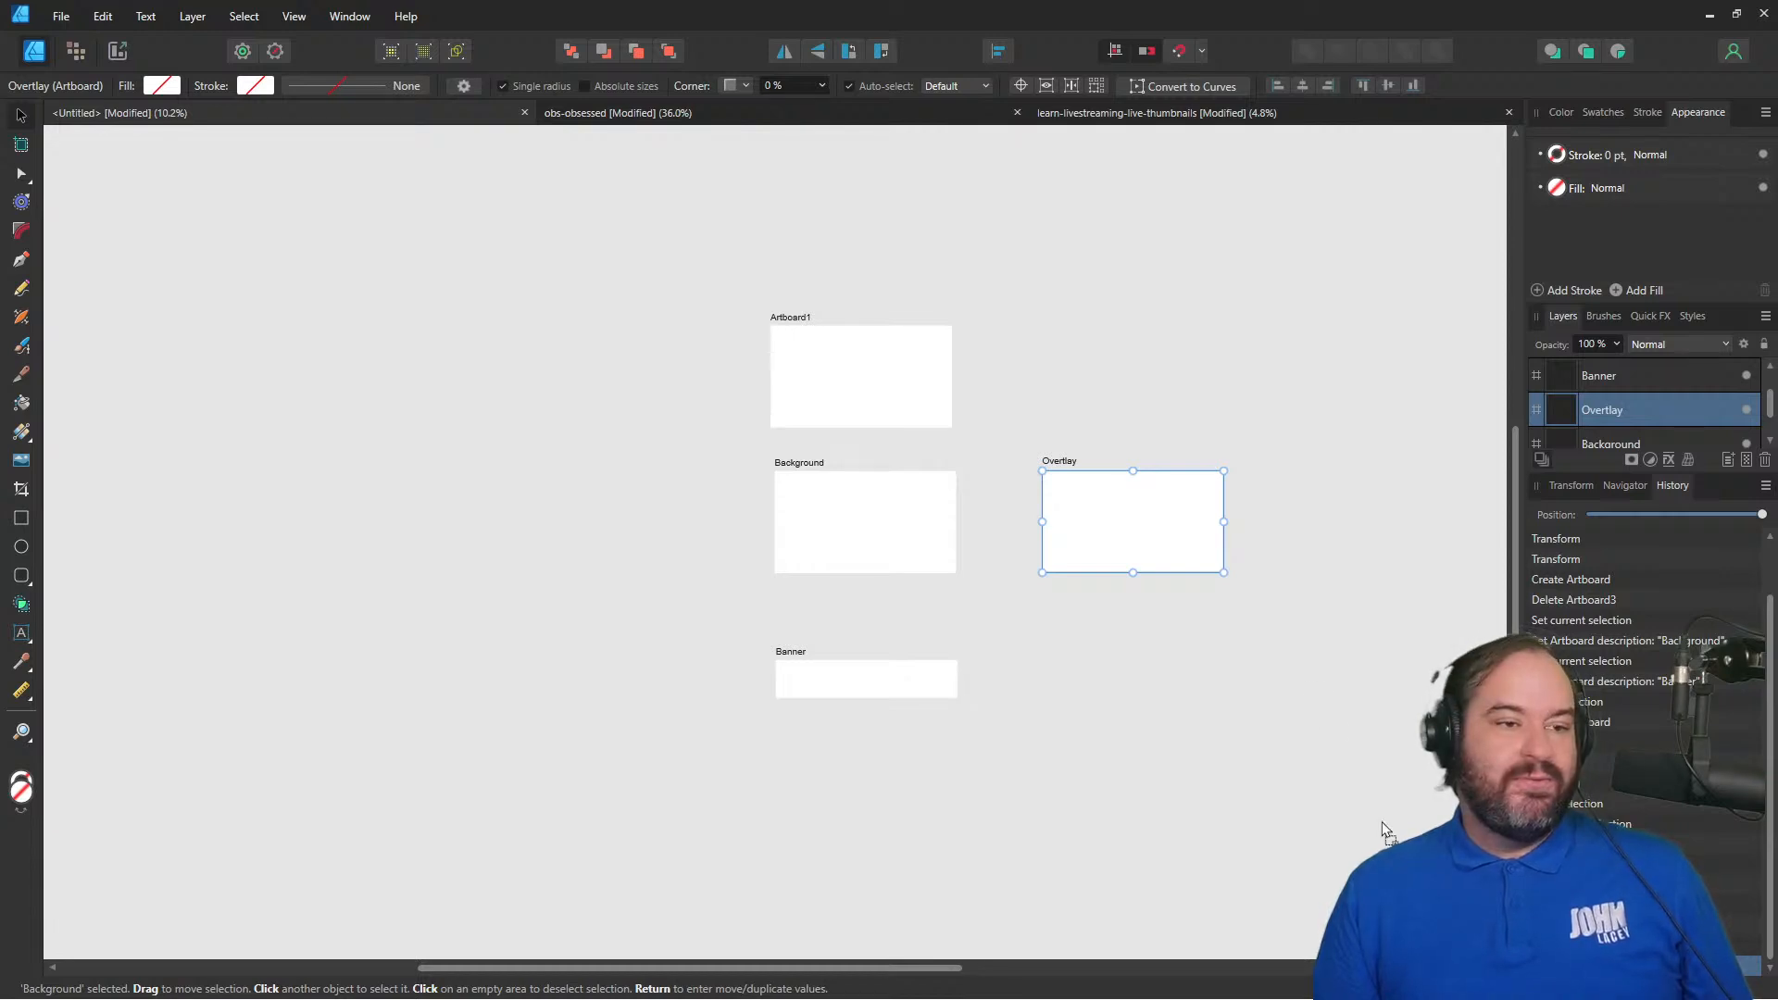
- Insert the image tabbed-interface.png into the Overtlay artboard and move it to roughly cover the artboard
key("ctrl+v")
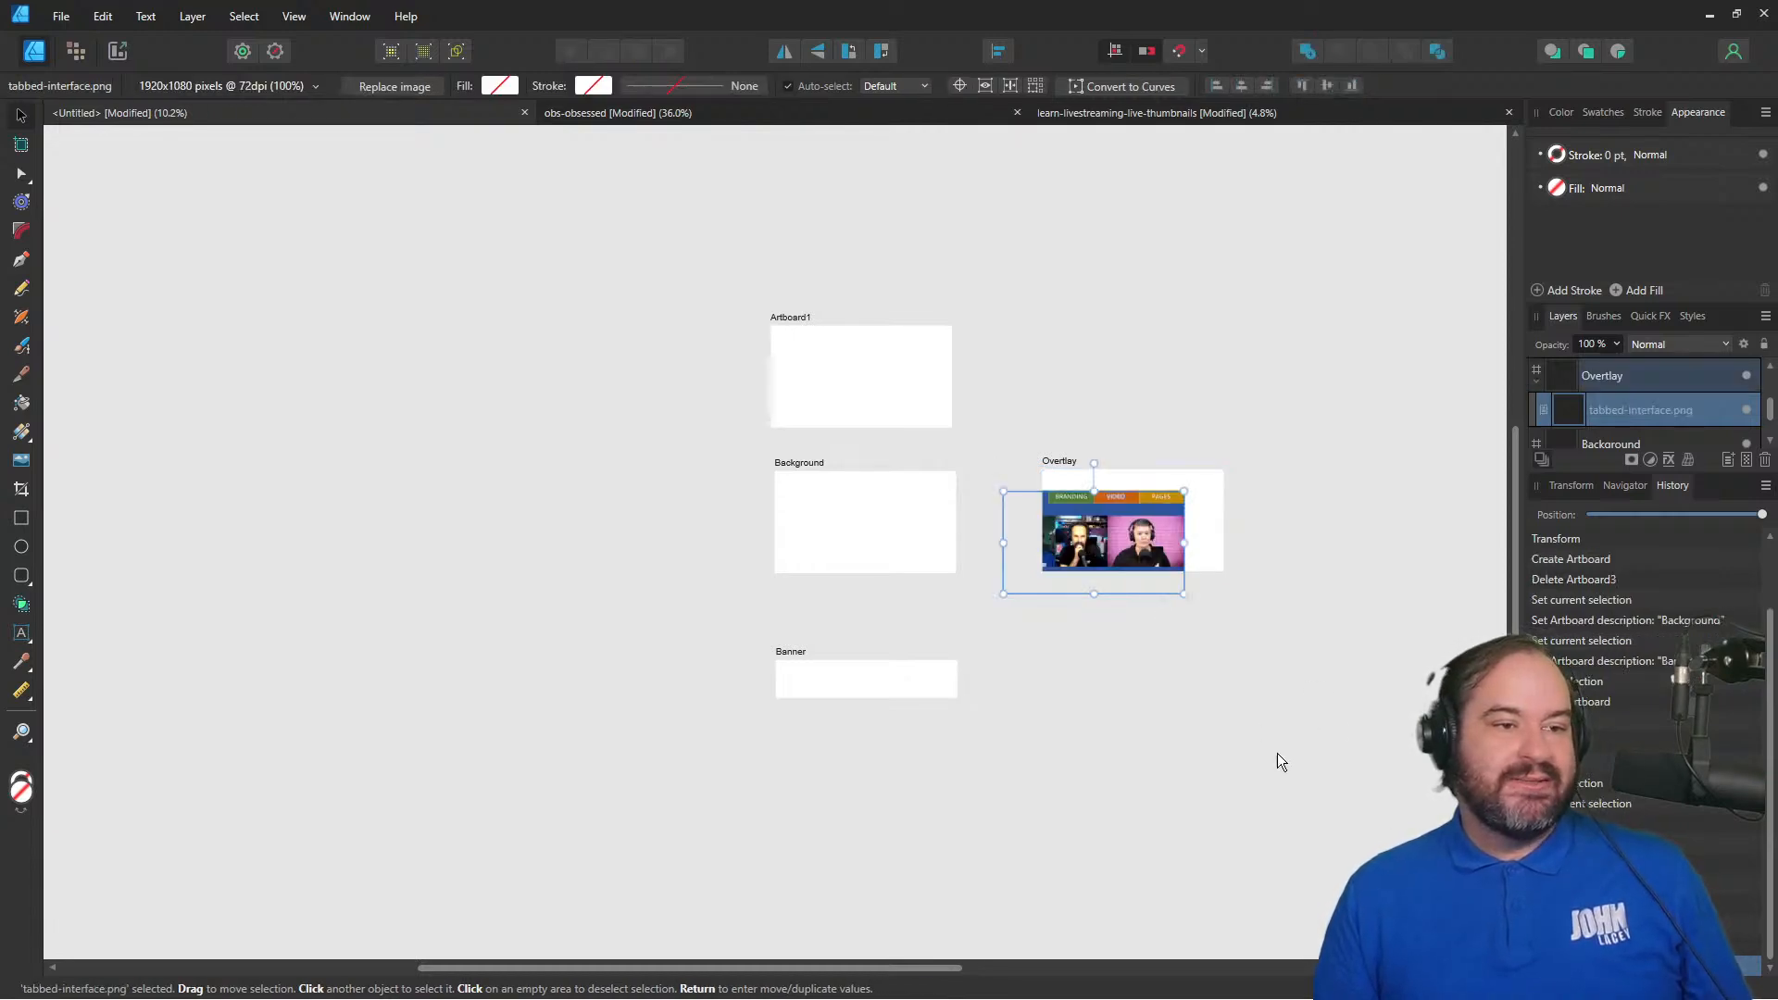
scroll(1212, 903, "up", 2)
scroll(1209, 904, "up", 1)
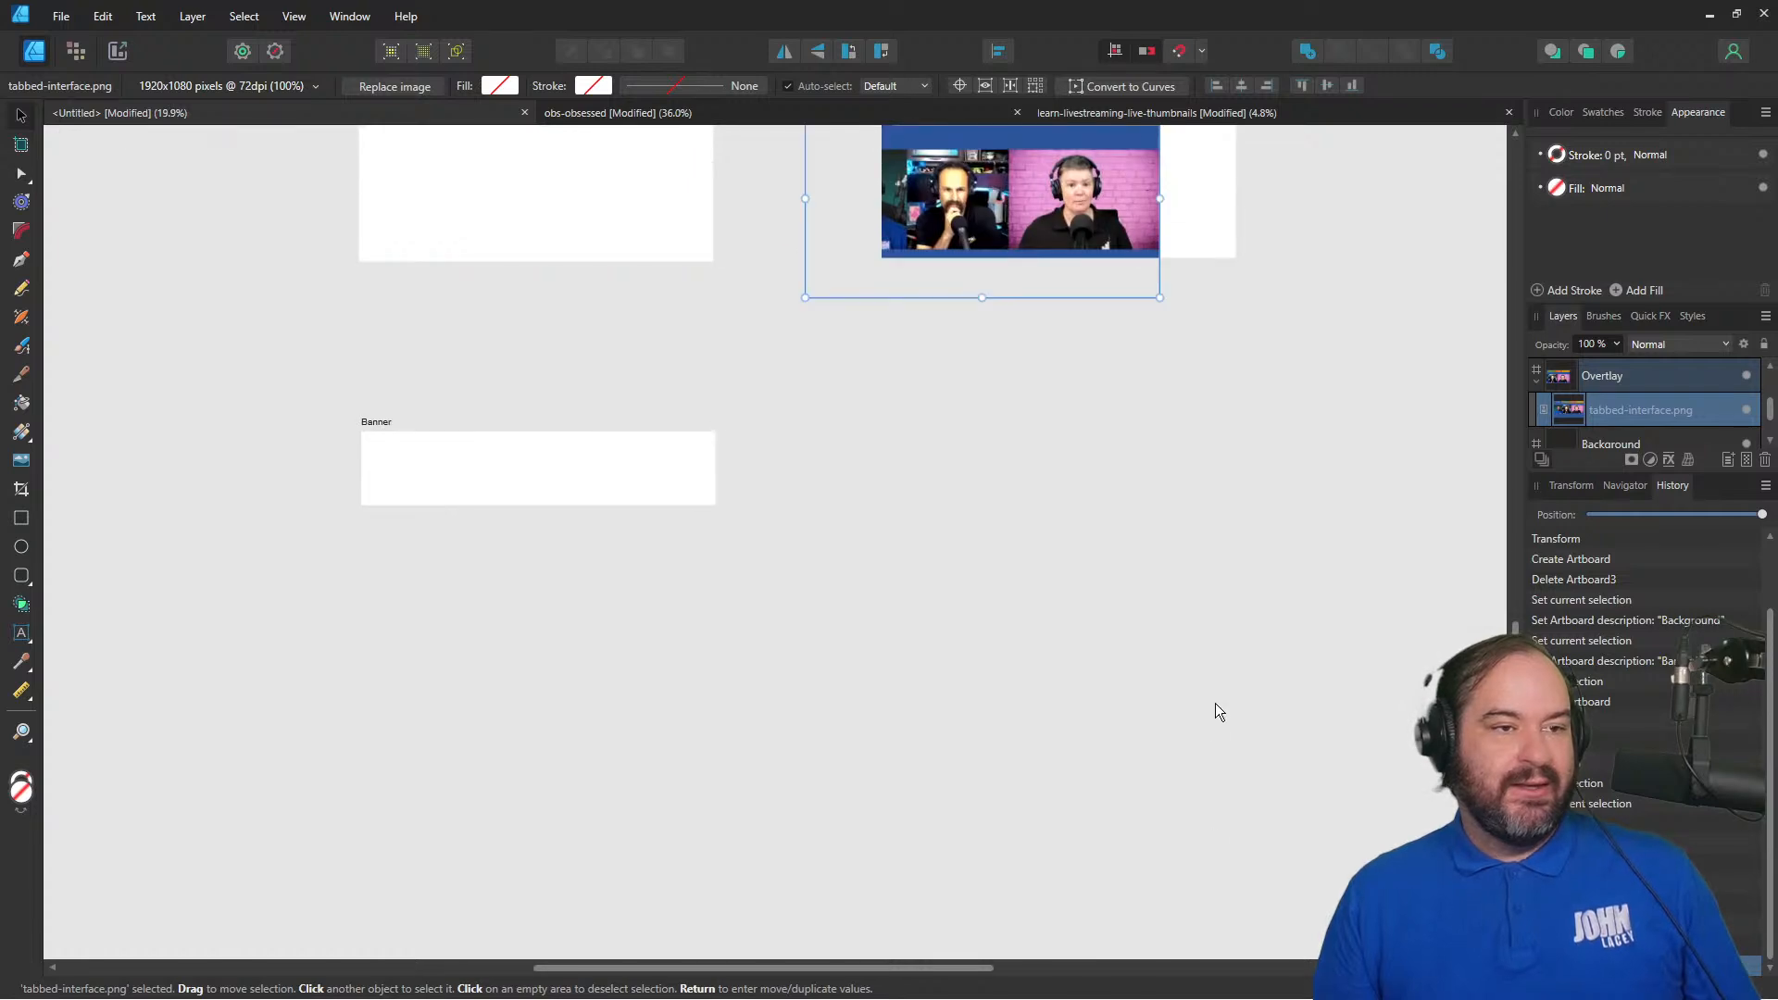
scroll(1215, 704, "down", 4)
scroll(1215, 703, "up", 9)
scroll(1213, 715, "up", 3)
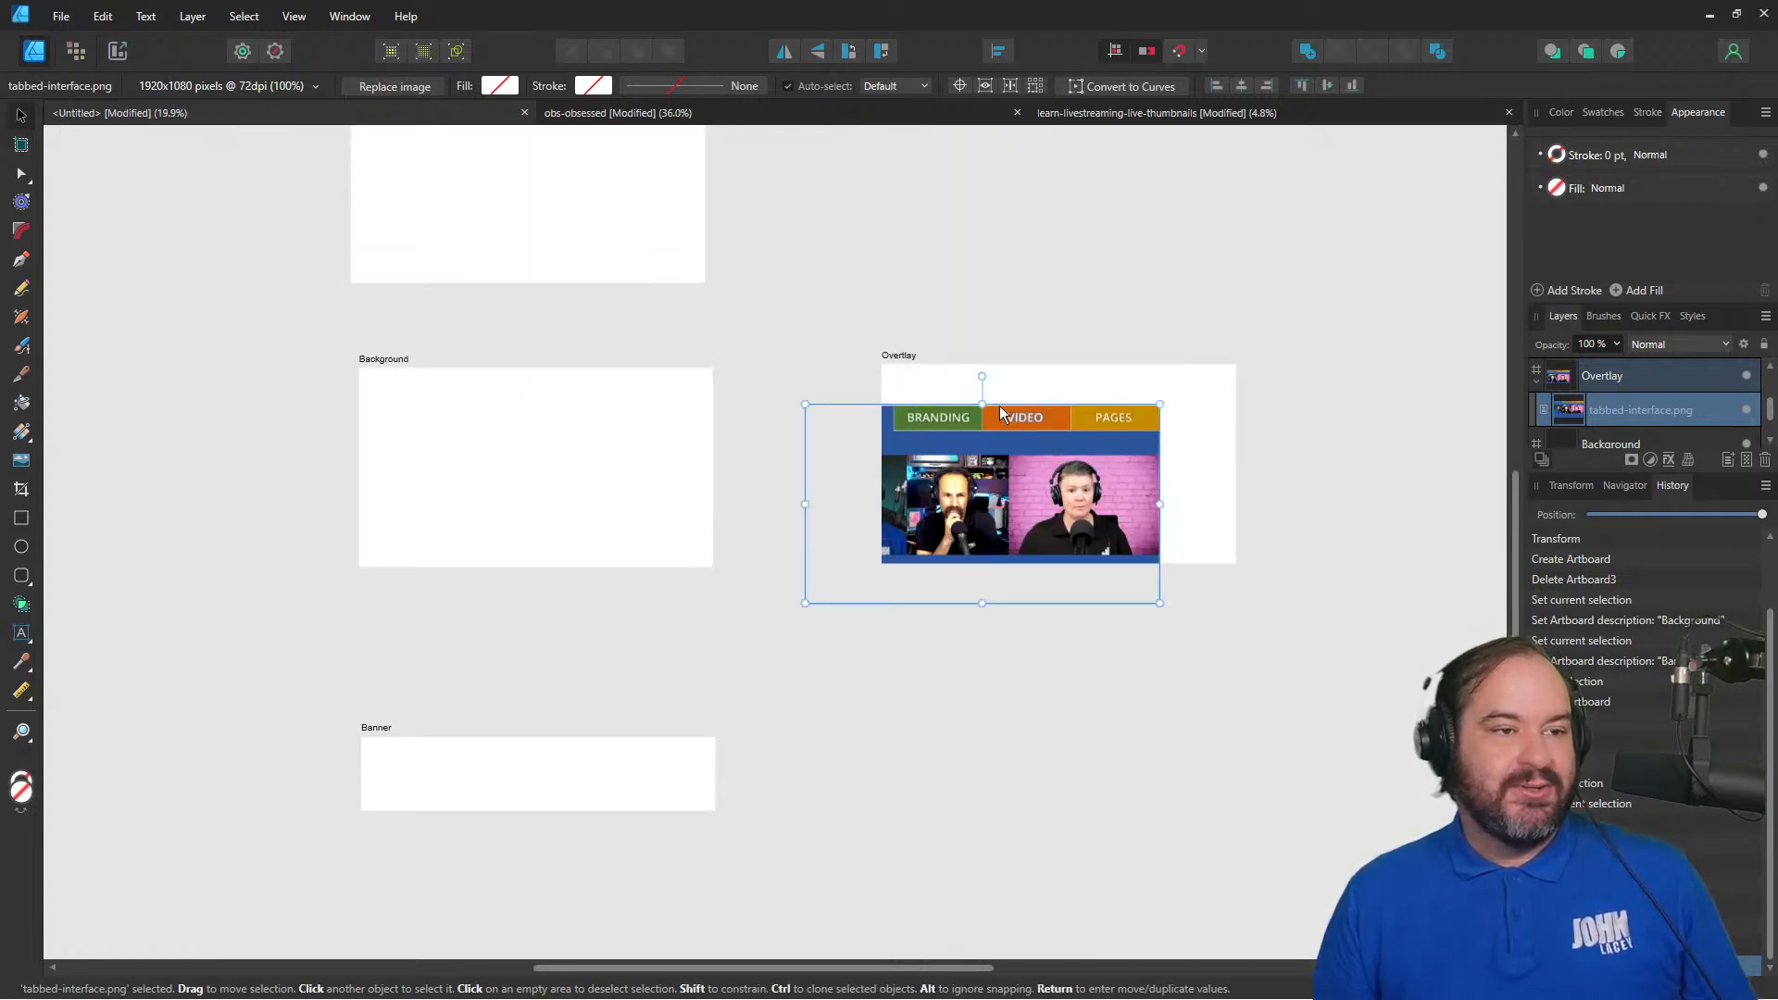
left_click_drag(1018, 437, 1111, 402)
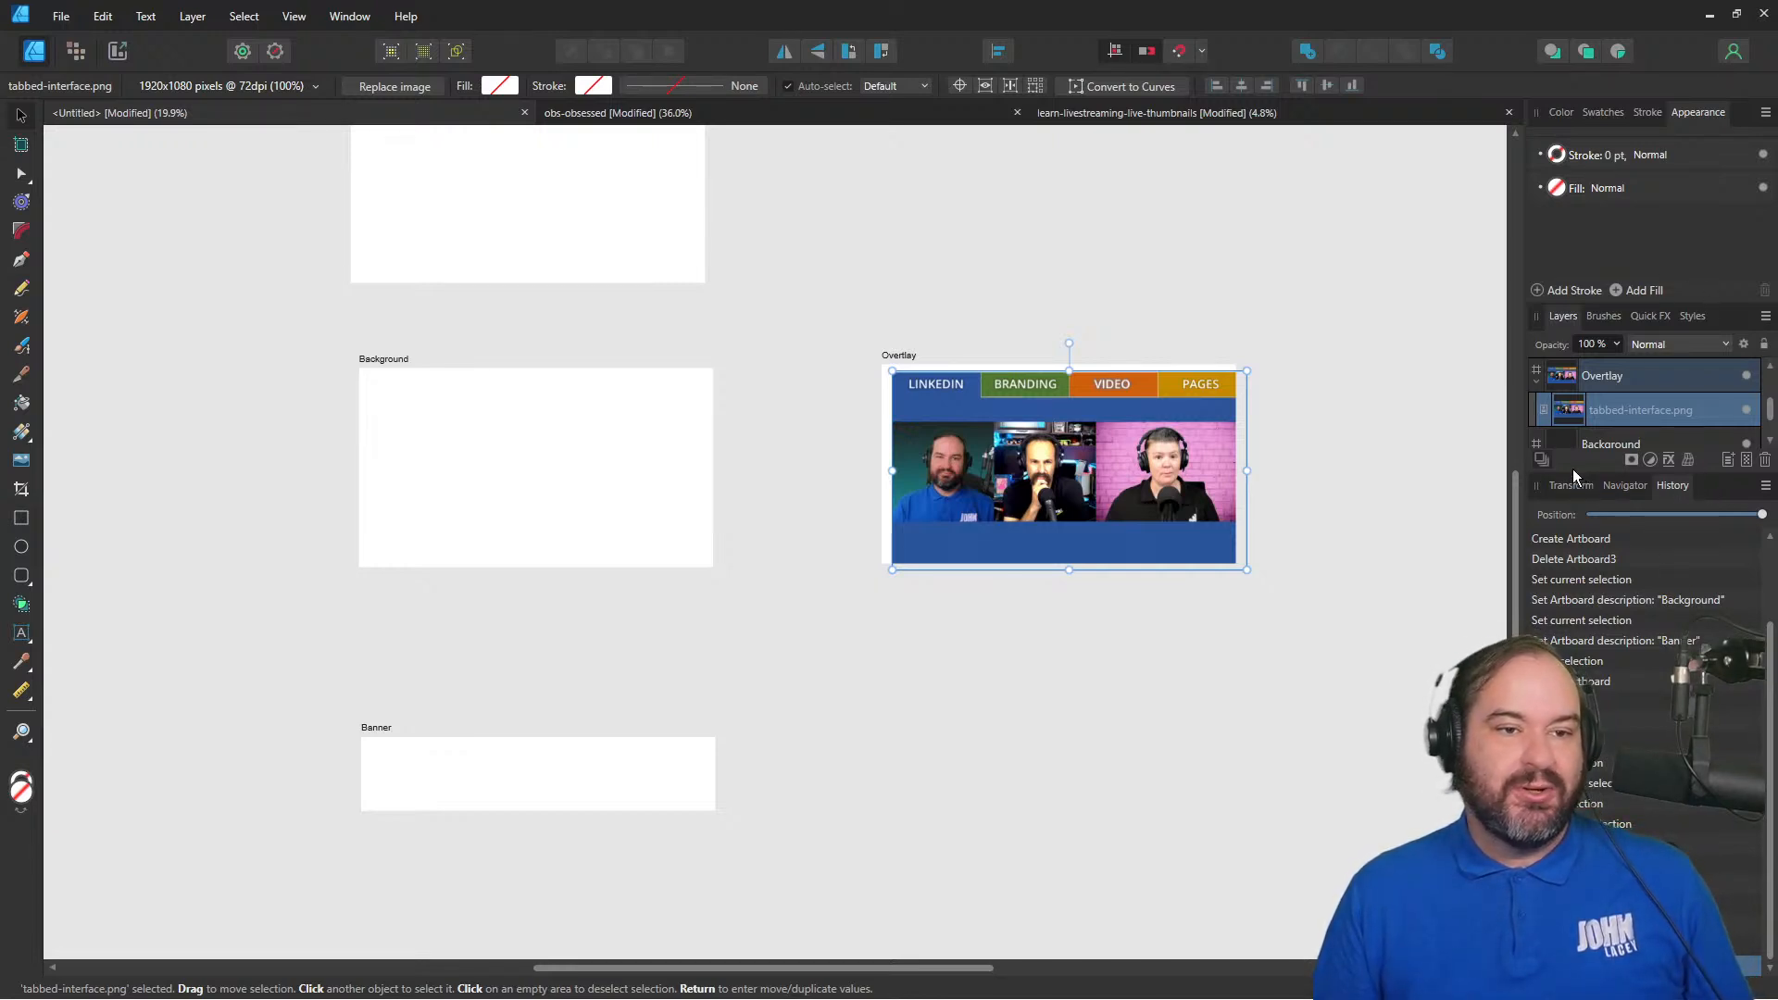
- Float the Layers panel over the Background artboard and collapse the History panel group
left_click_drag(1527, 481, 1531, 379)
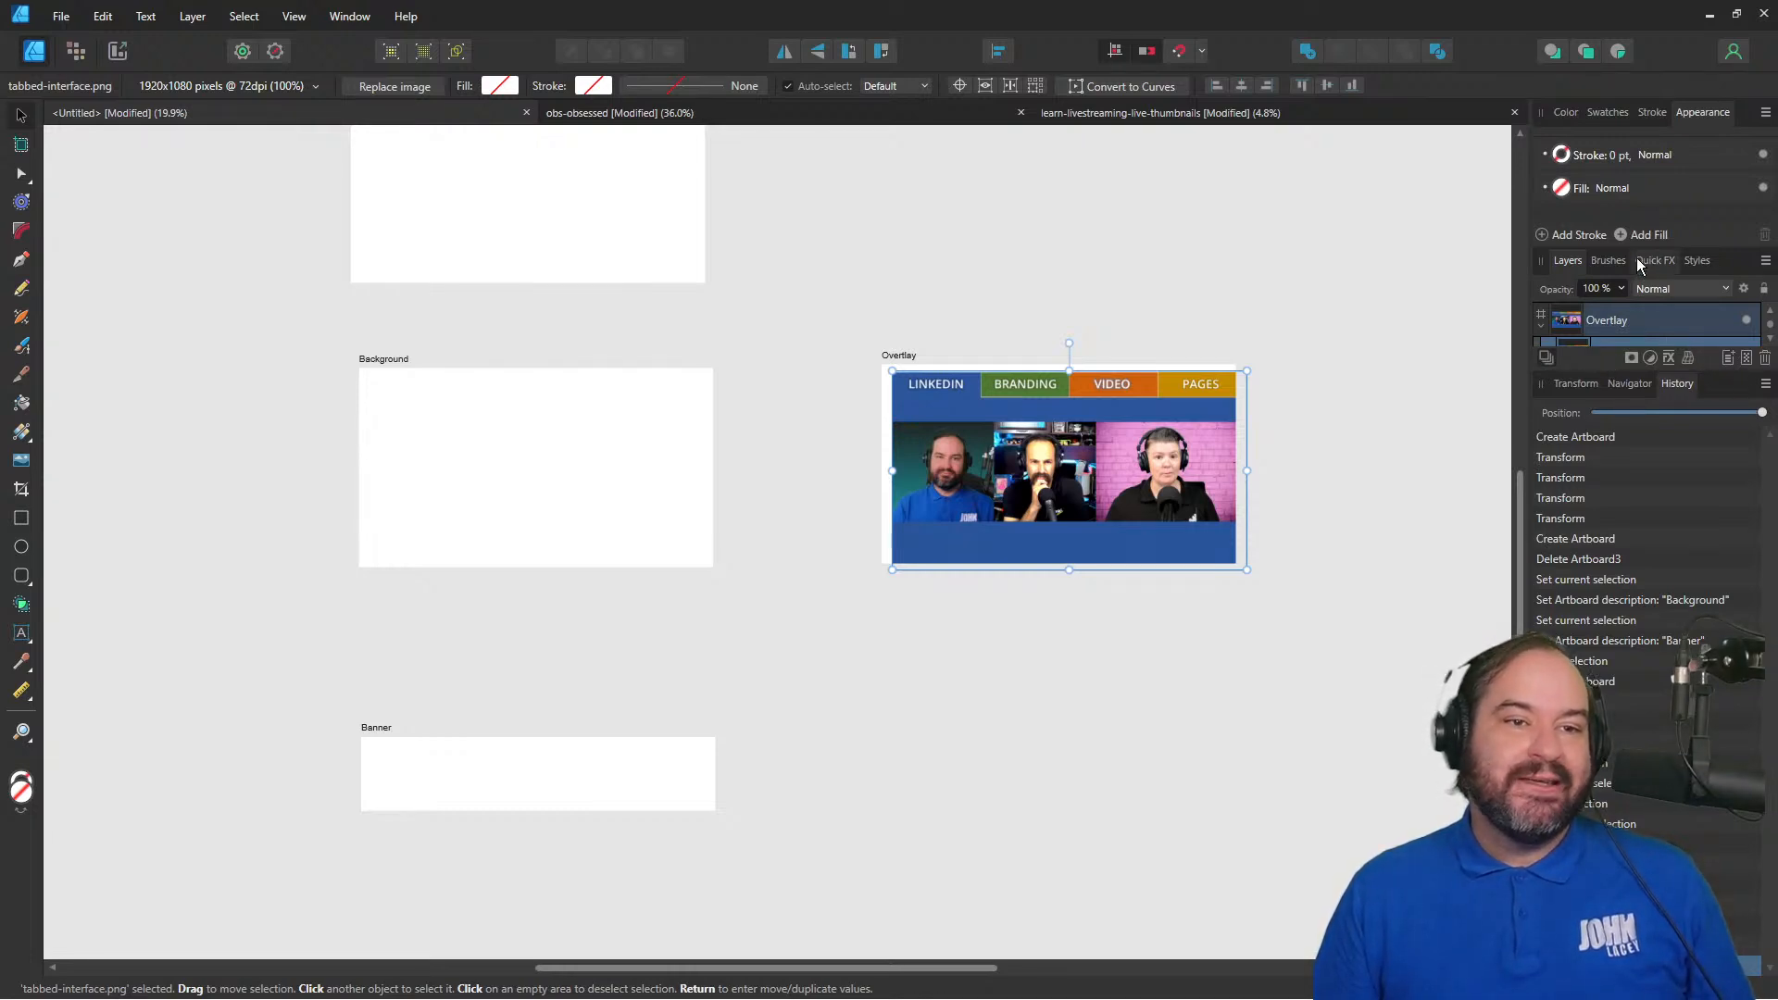
left_click_drag(1737, 268, 1114, 470)
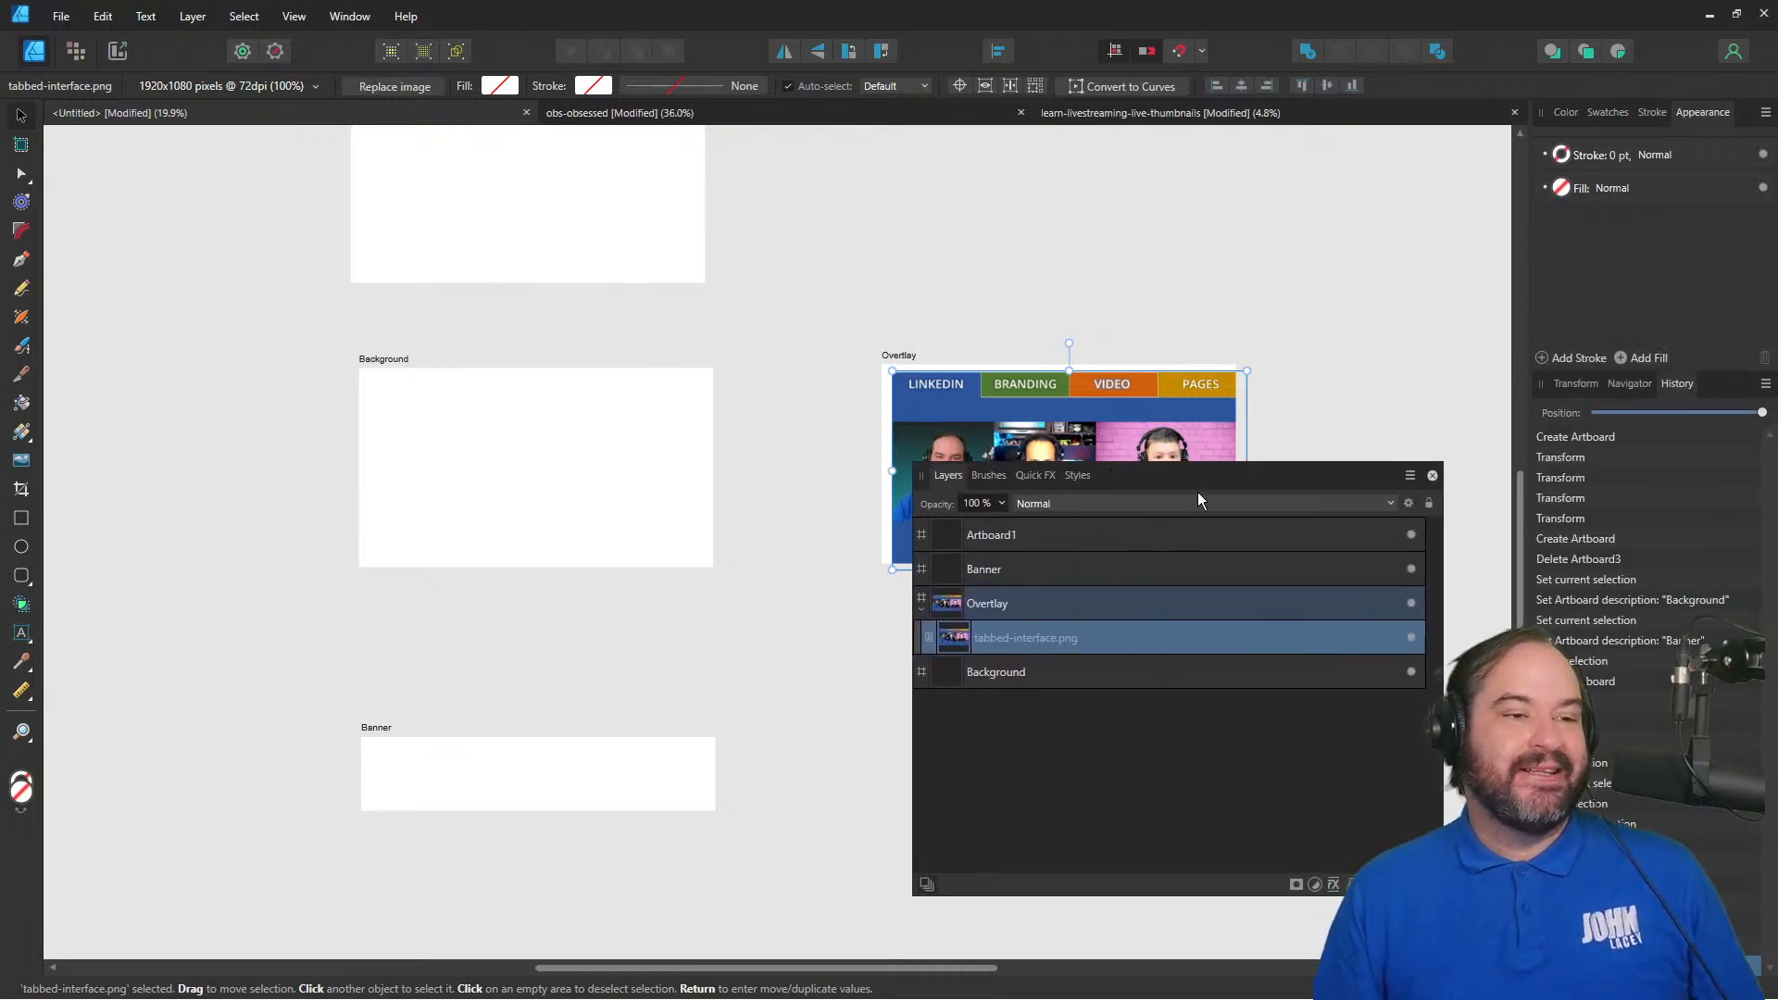
left_click_drag(1203, 479, 426, 331)
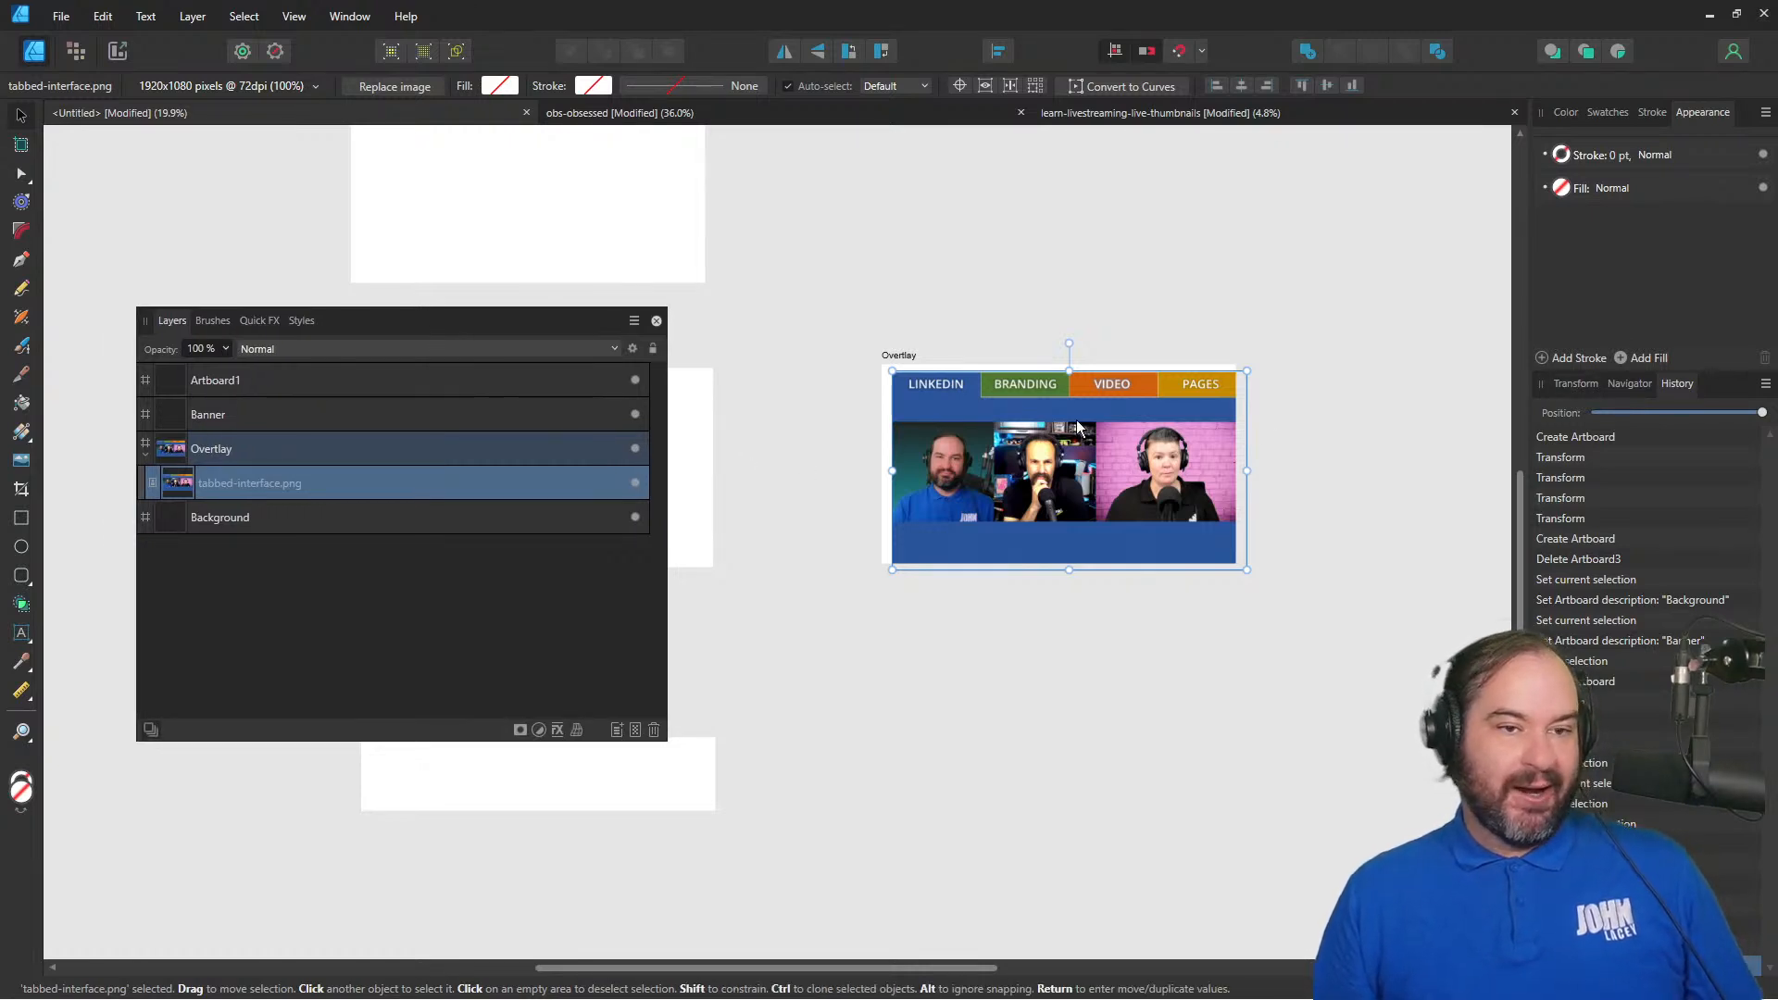
left_click(1601, 383)
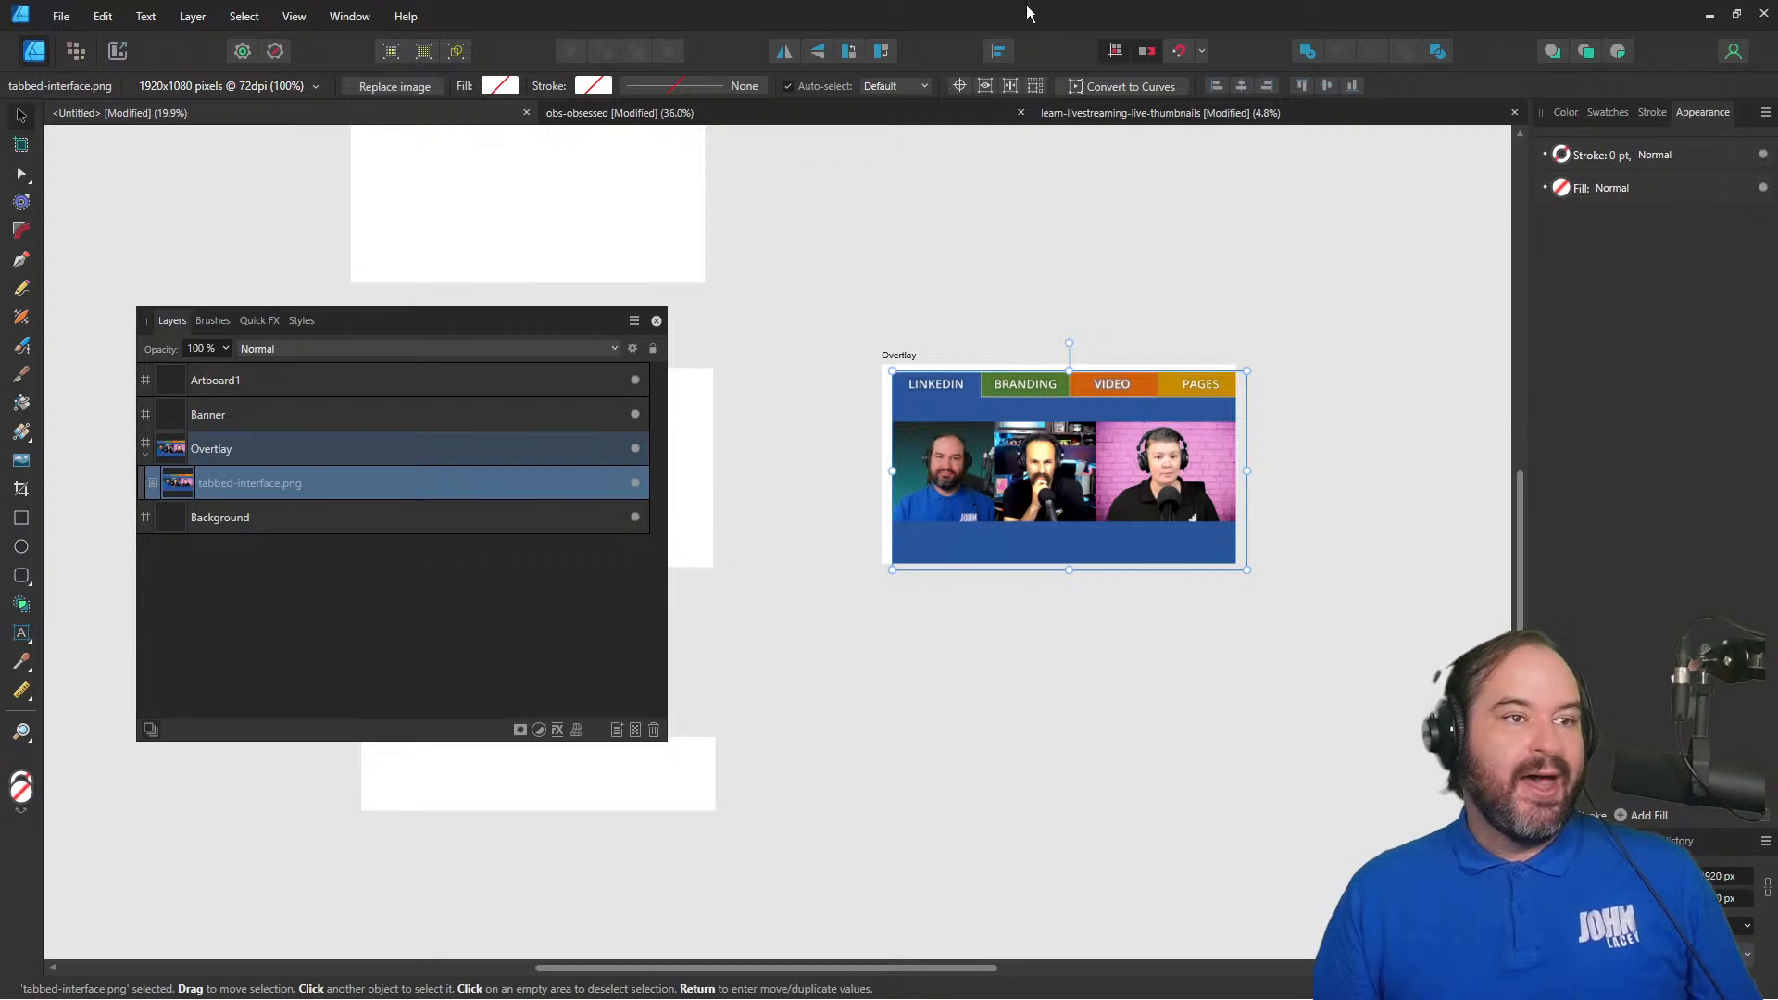
- Center the tabbed-interface.png image horizontally and vertically on the Overtlay artboard and deselect it
left_click(999, 52)
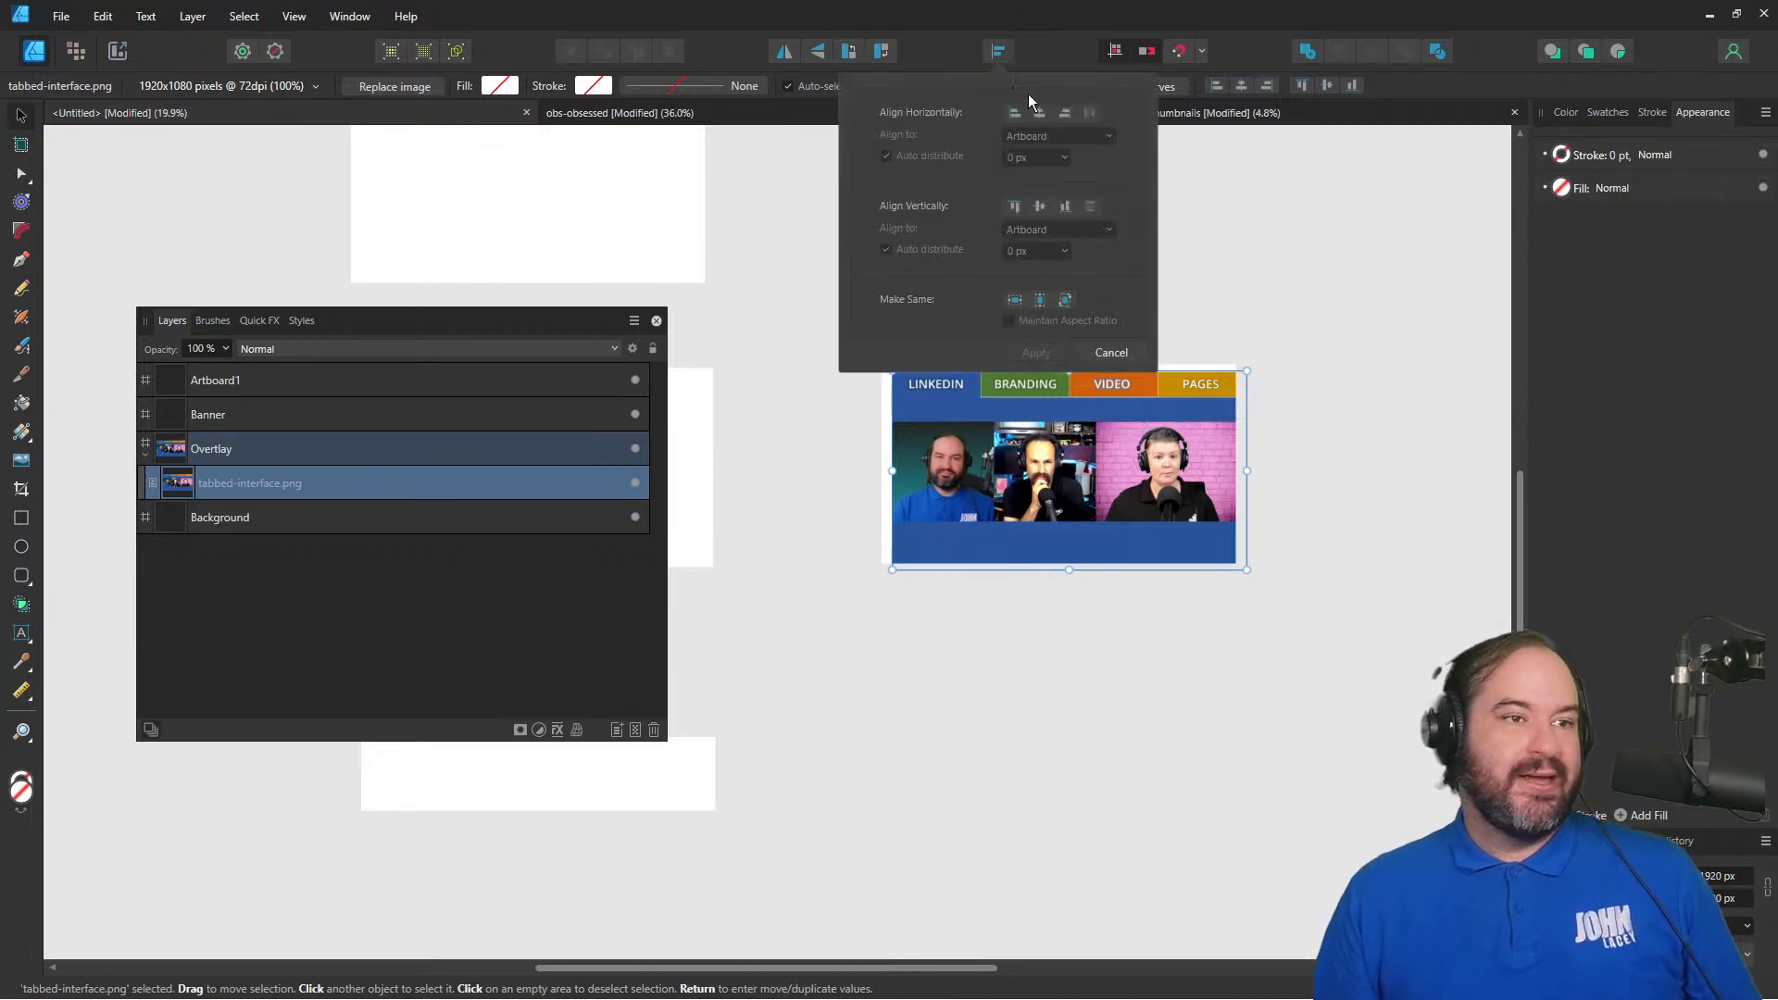
left_click(1042, 114)
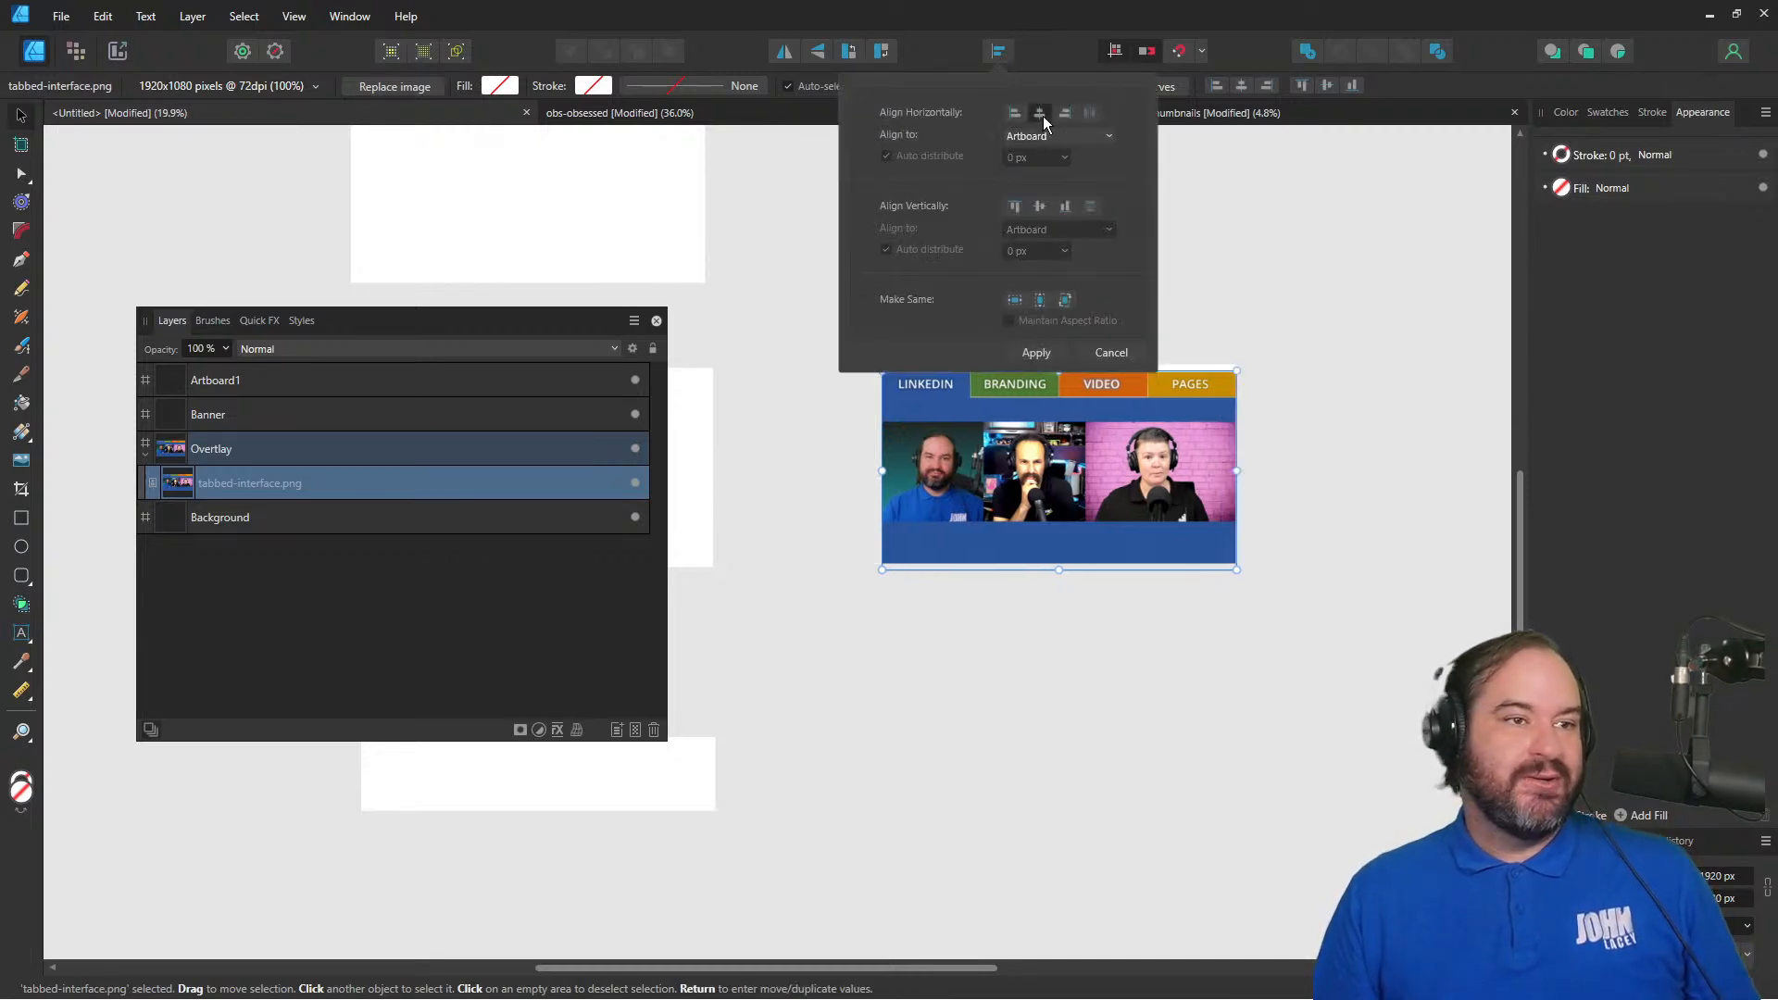
left_click(1040, 207)
left_click(1313, 331)
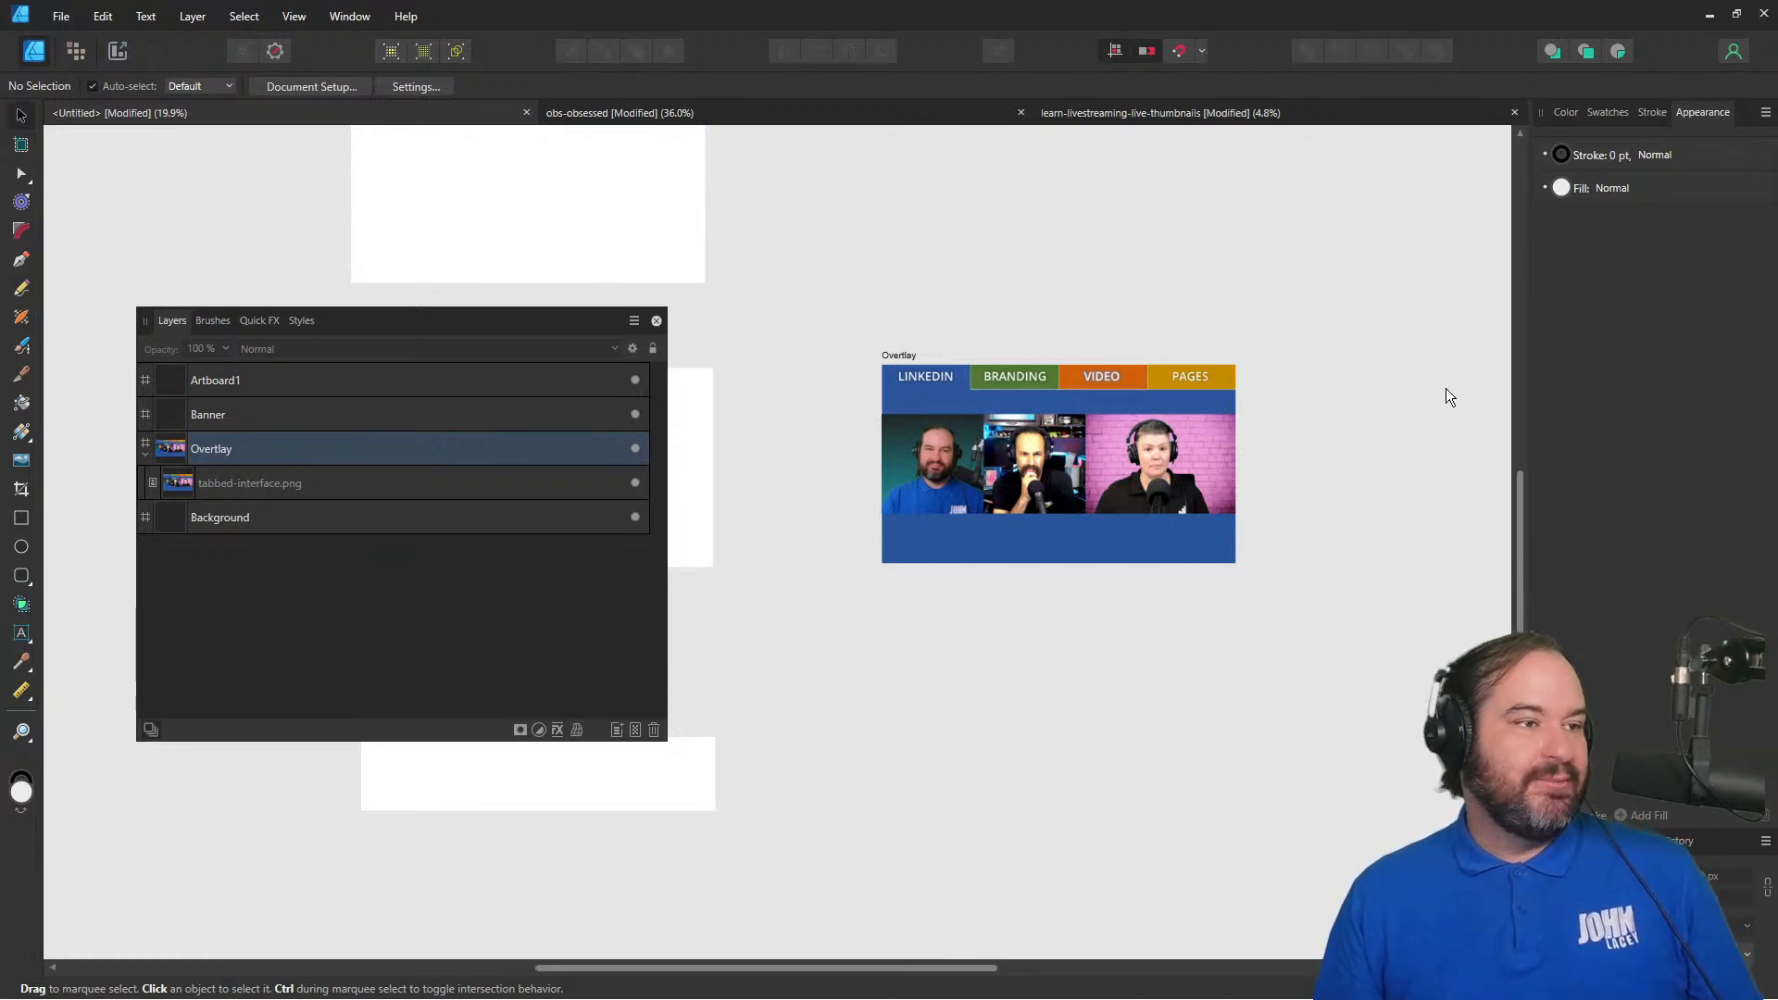
- Dock the floating Layers panel in its own column beside the Appearance panel
left_click_drag(371, 326, 1697, 413)
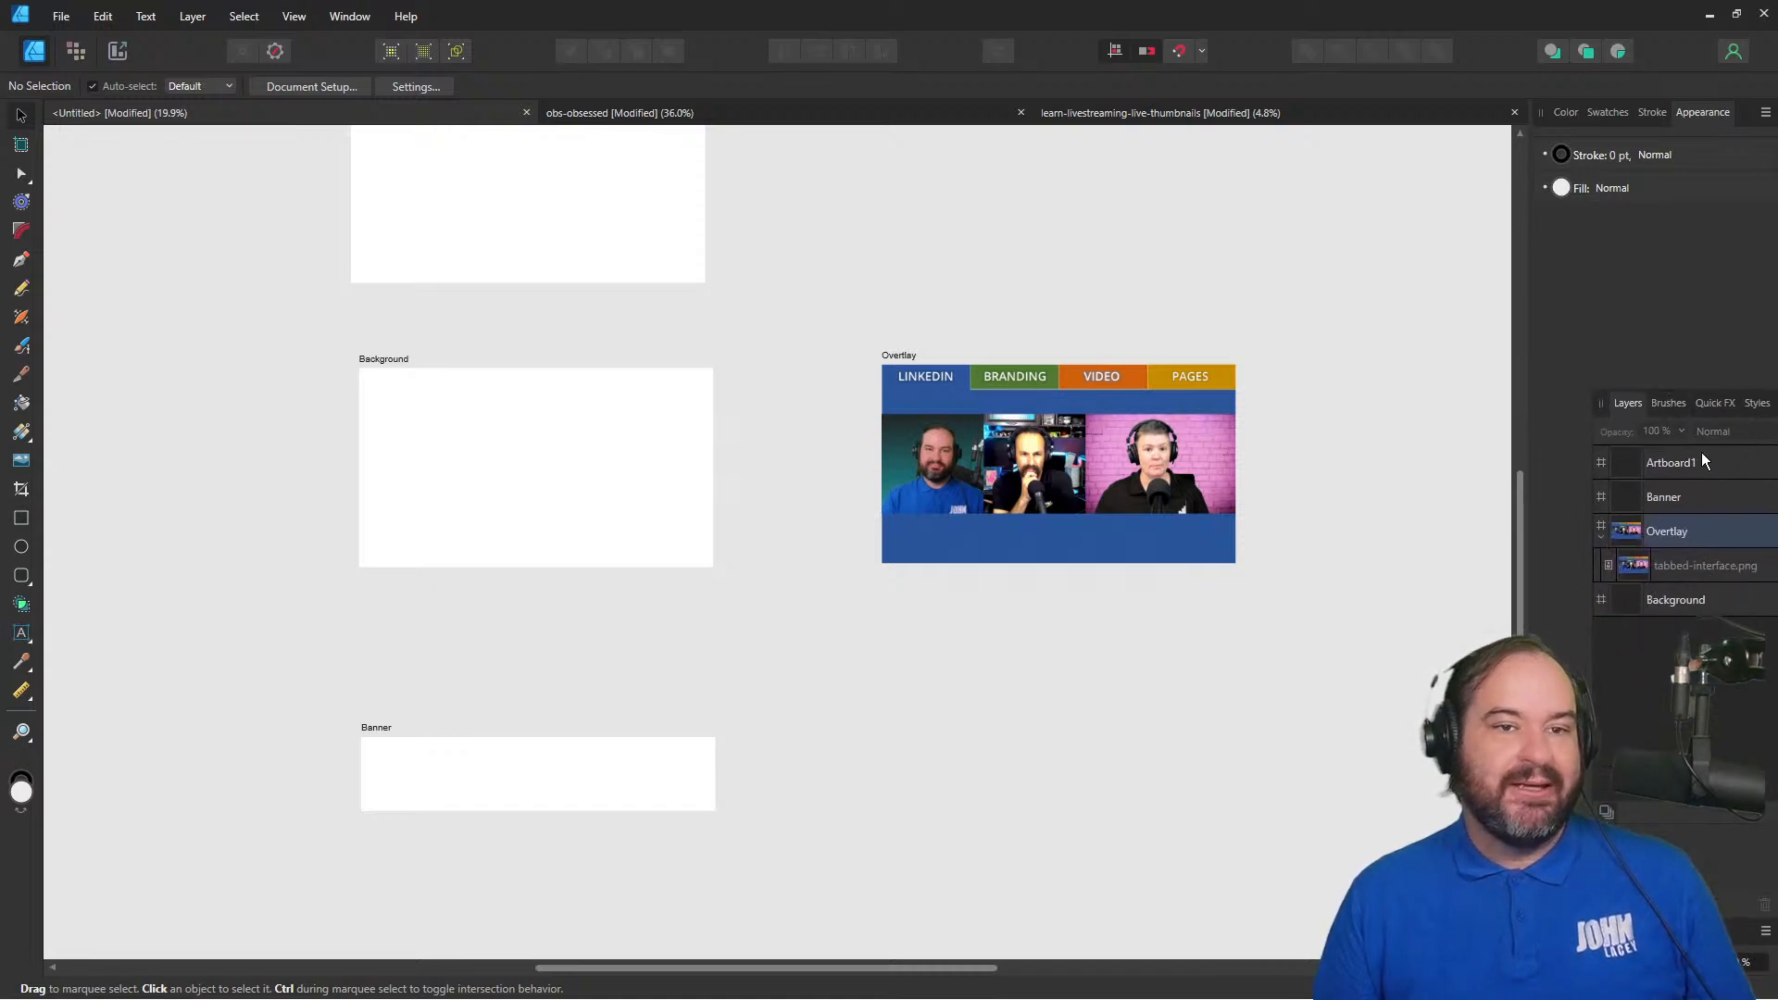
left_click_drag(1731, 404, 1520, 489)
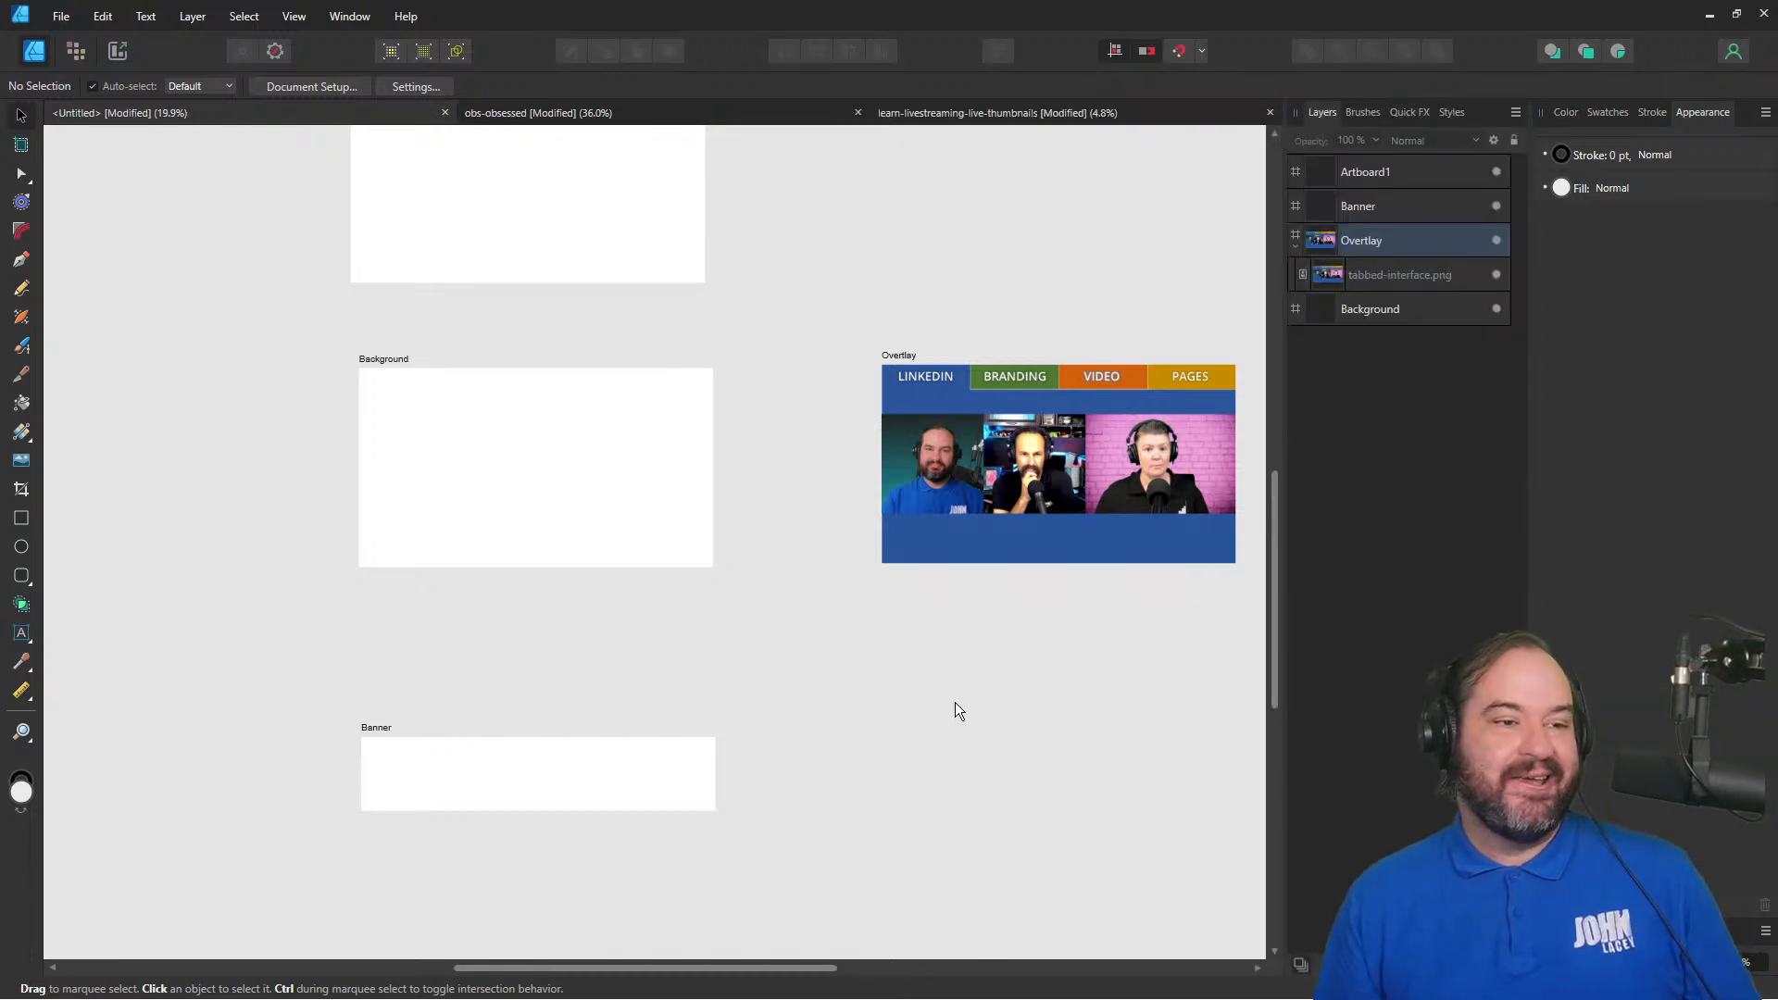
- Set the star's fill on the Overtlay artboard to white and its hue to 159 in HSL Sliders mode
scroll(949, 694, "up", 4)
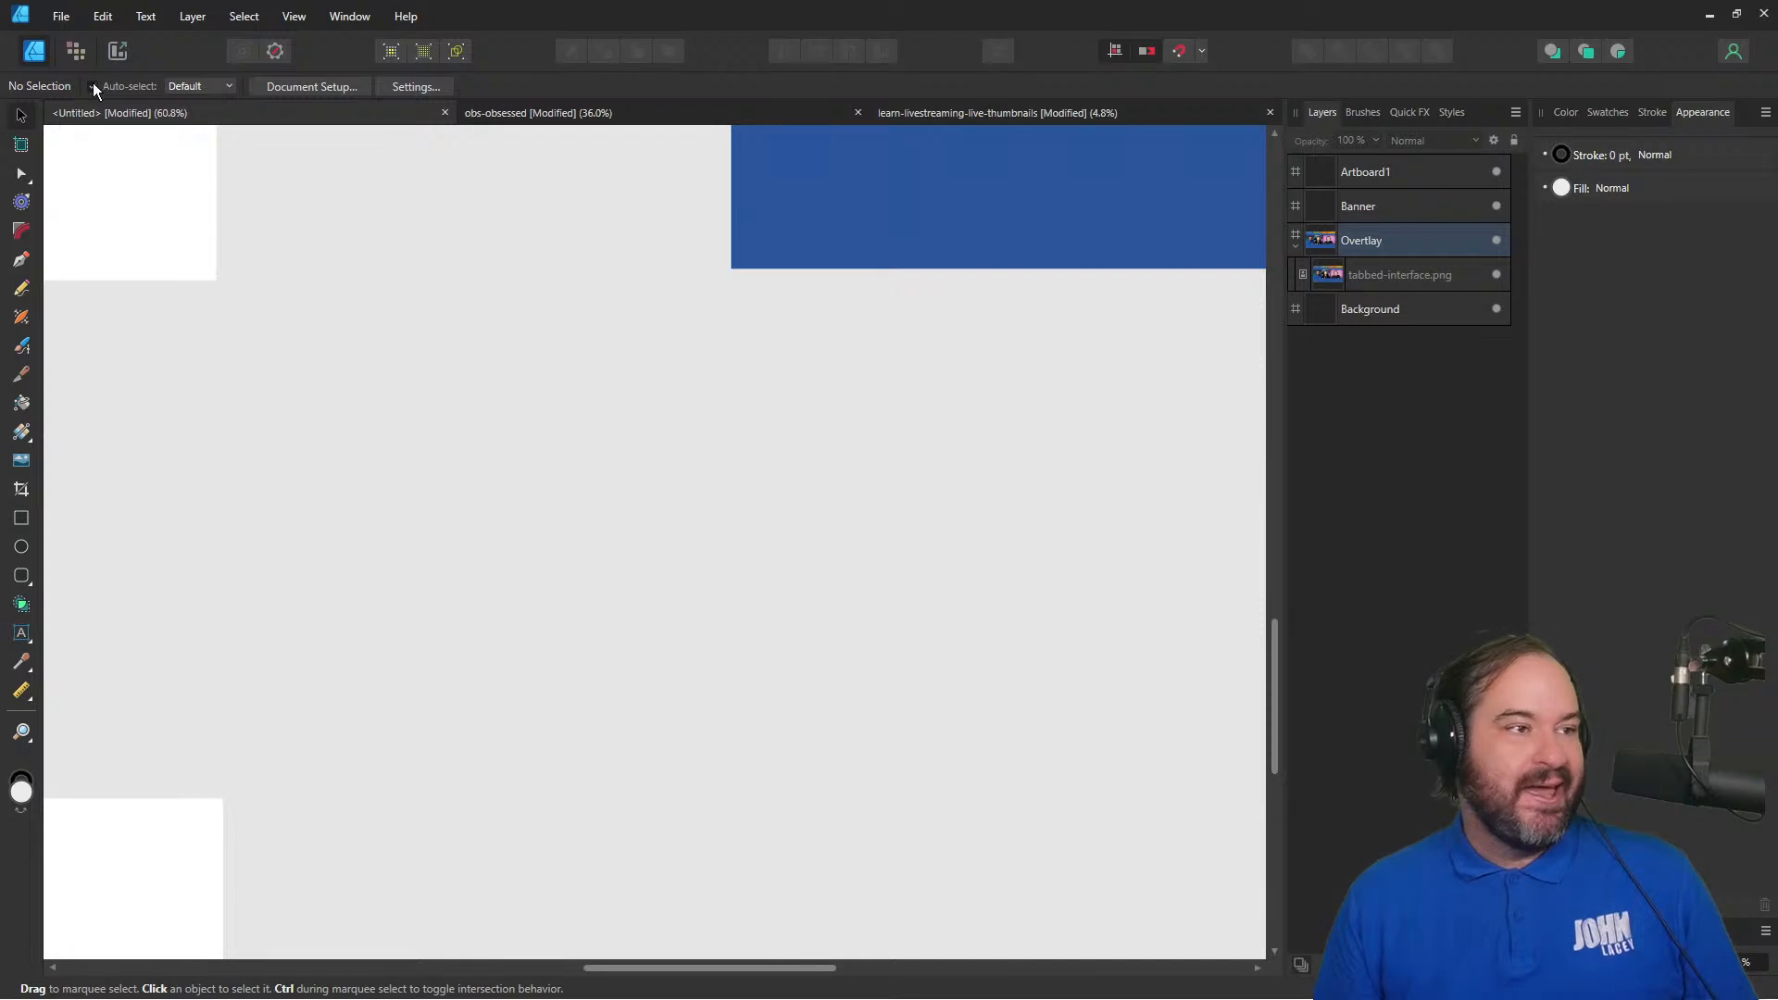
scroll(948, 537, "up", 6)
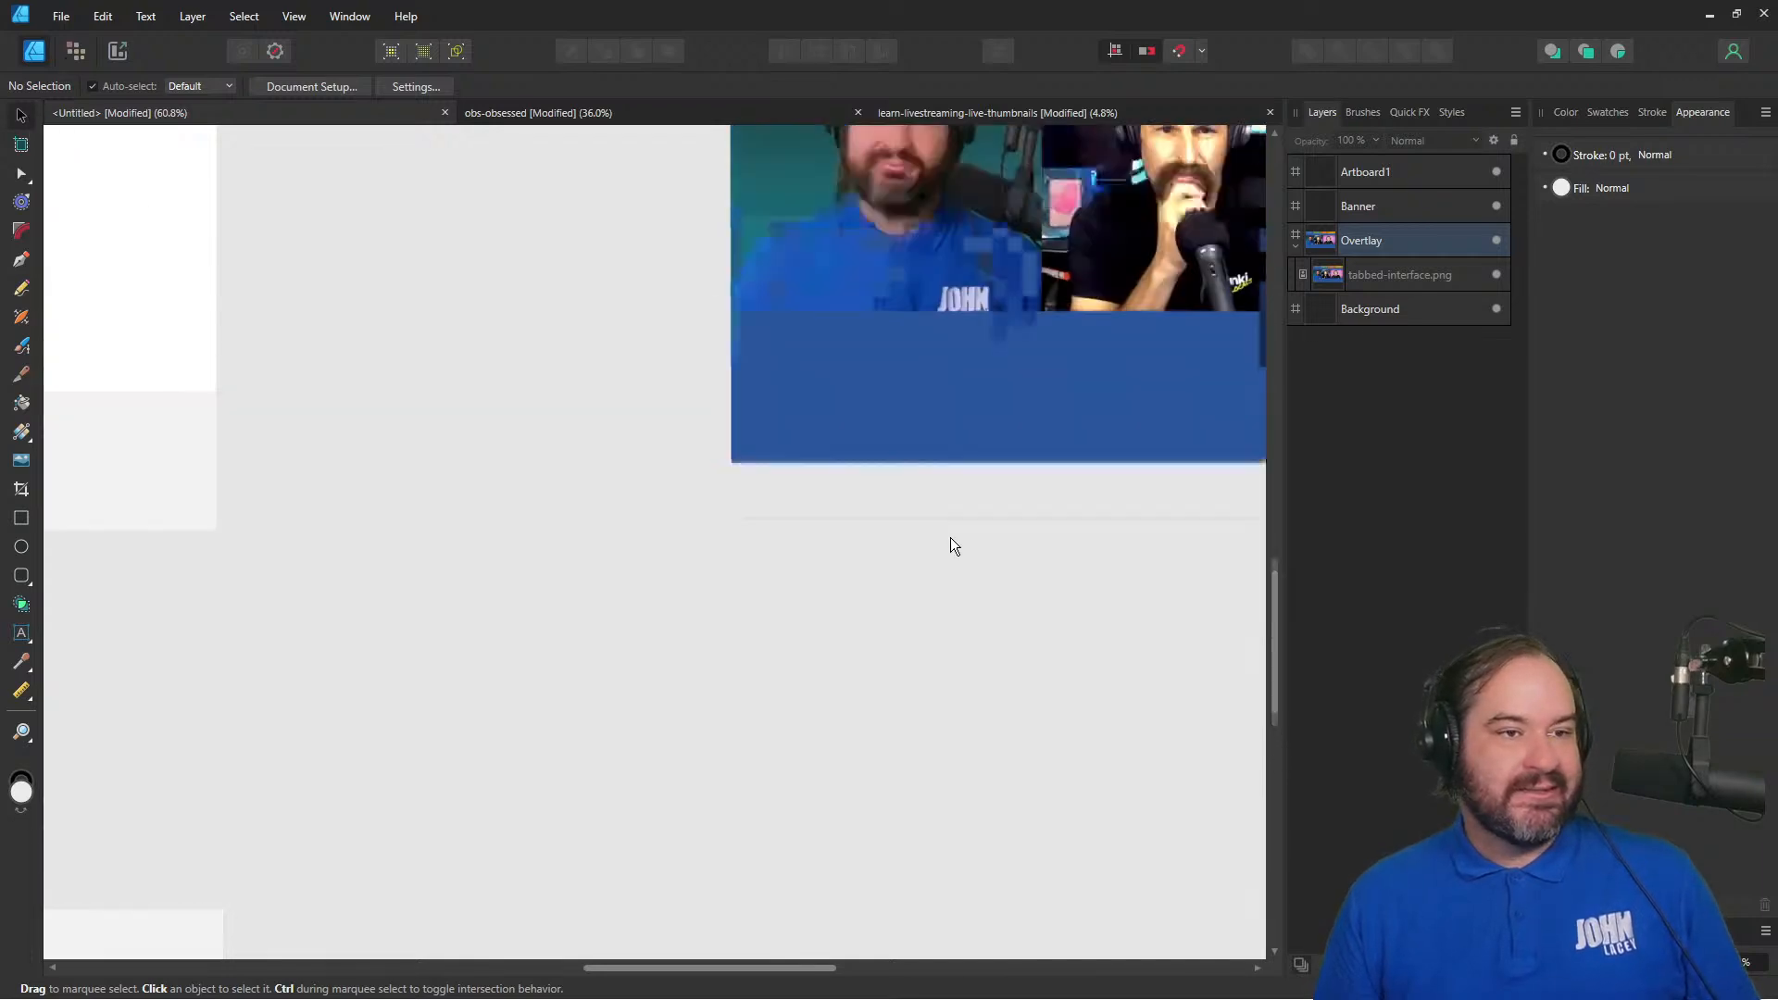
left_click_drag(822, 968, 983, 970)
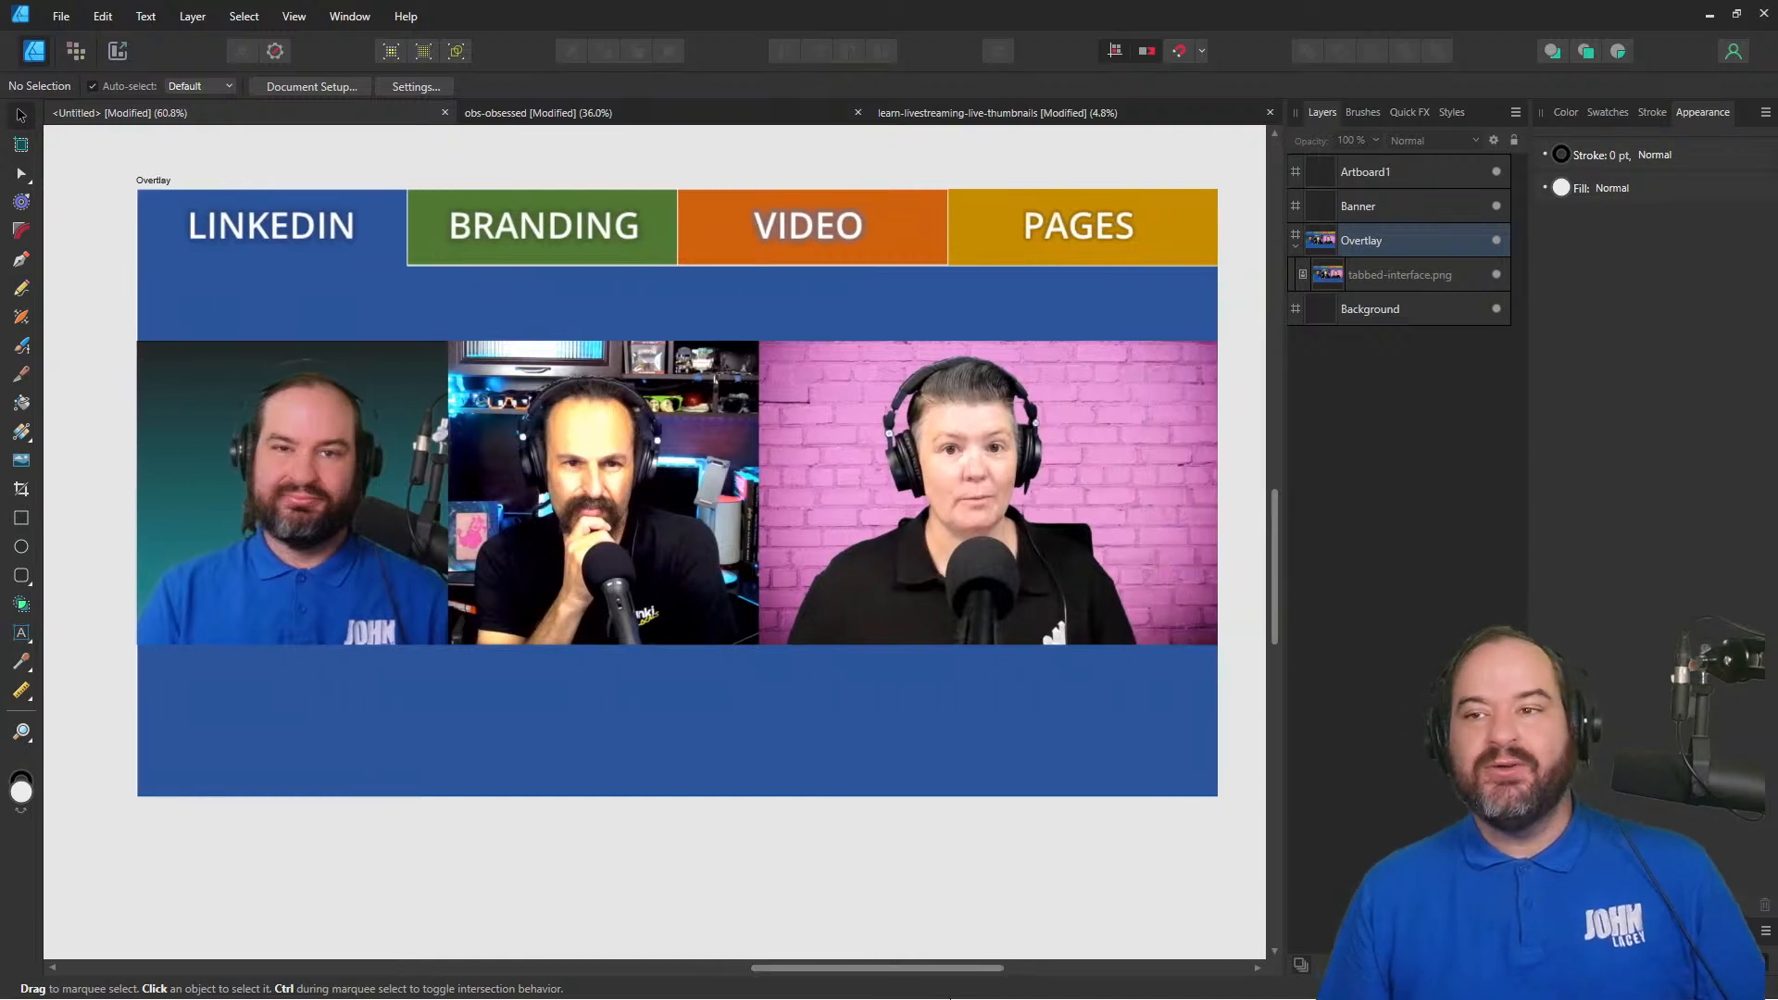
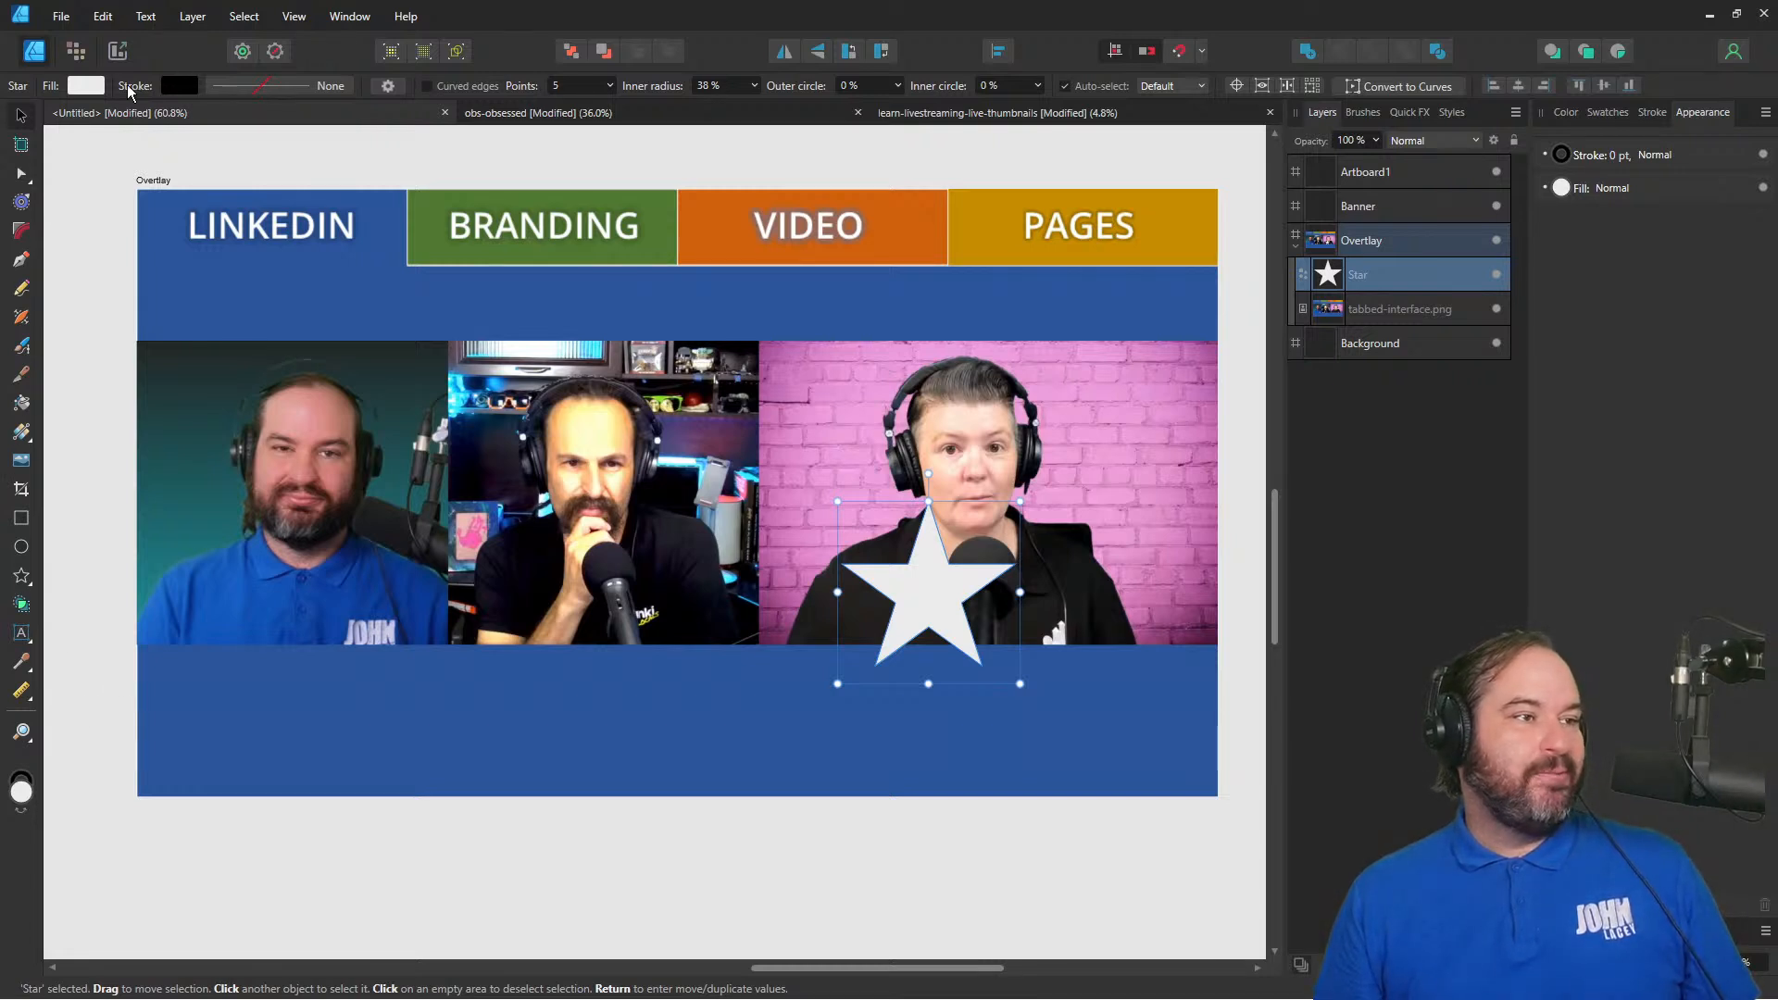
left_click(86, 85)
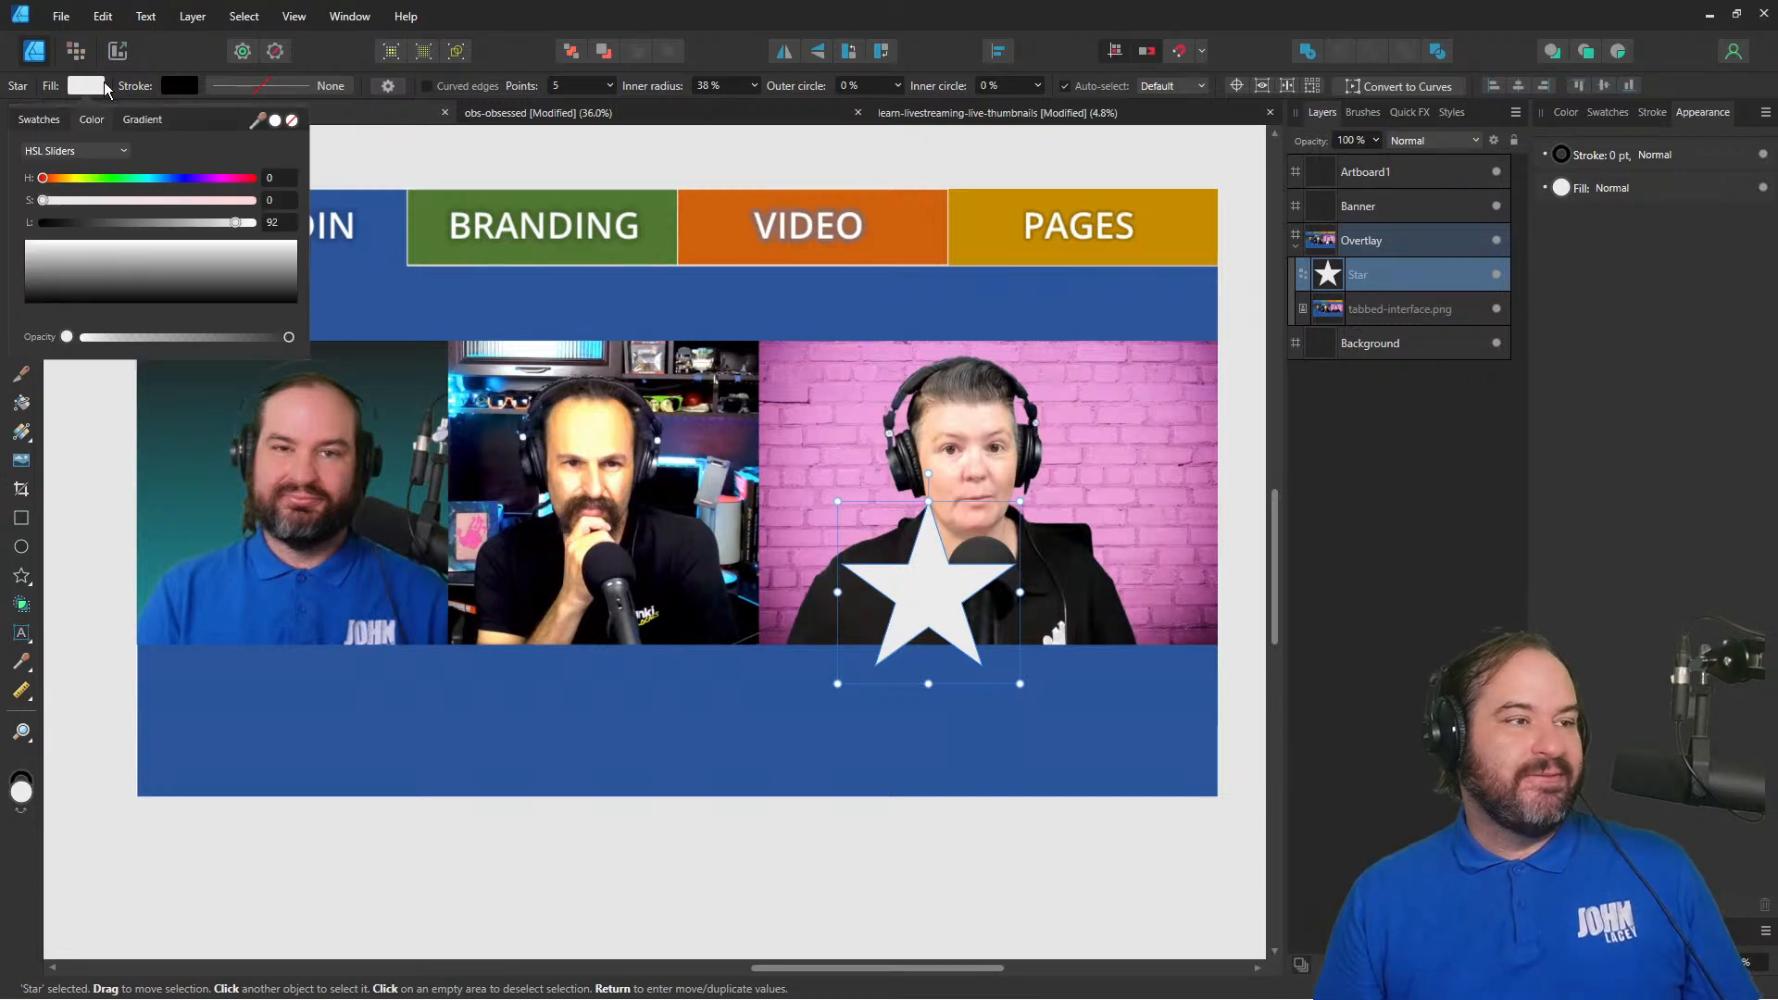
left_click(75, 177)
left_click_drag(76, 178, 96, 179)
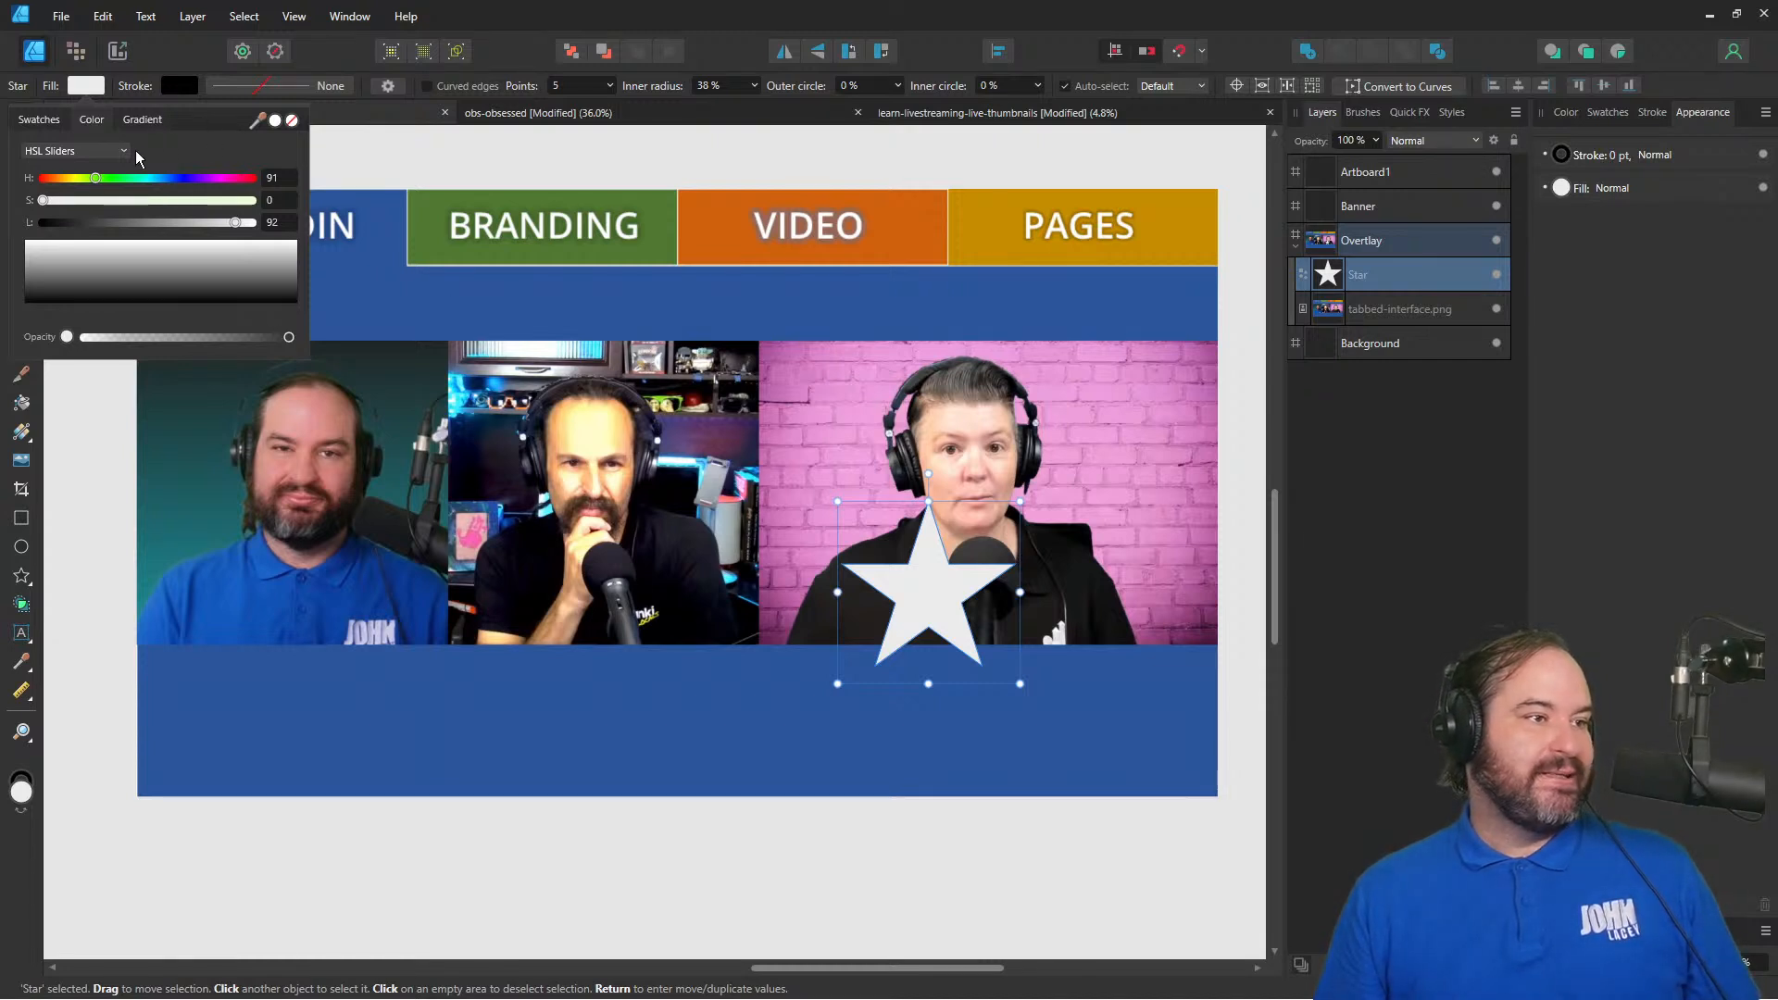
left_click(277, 121)
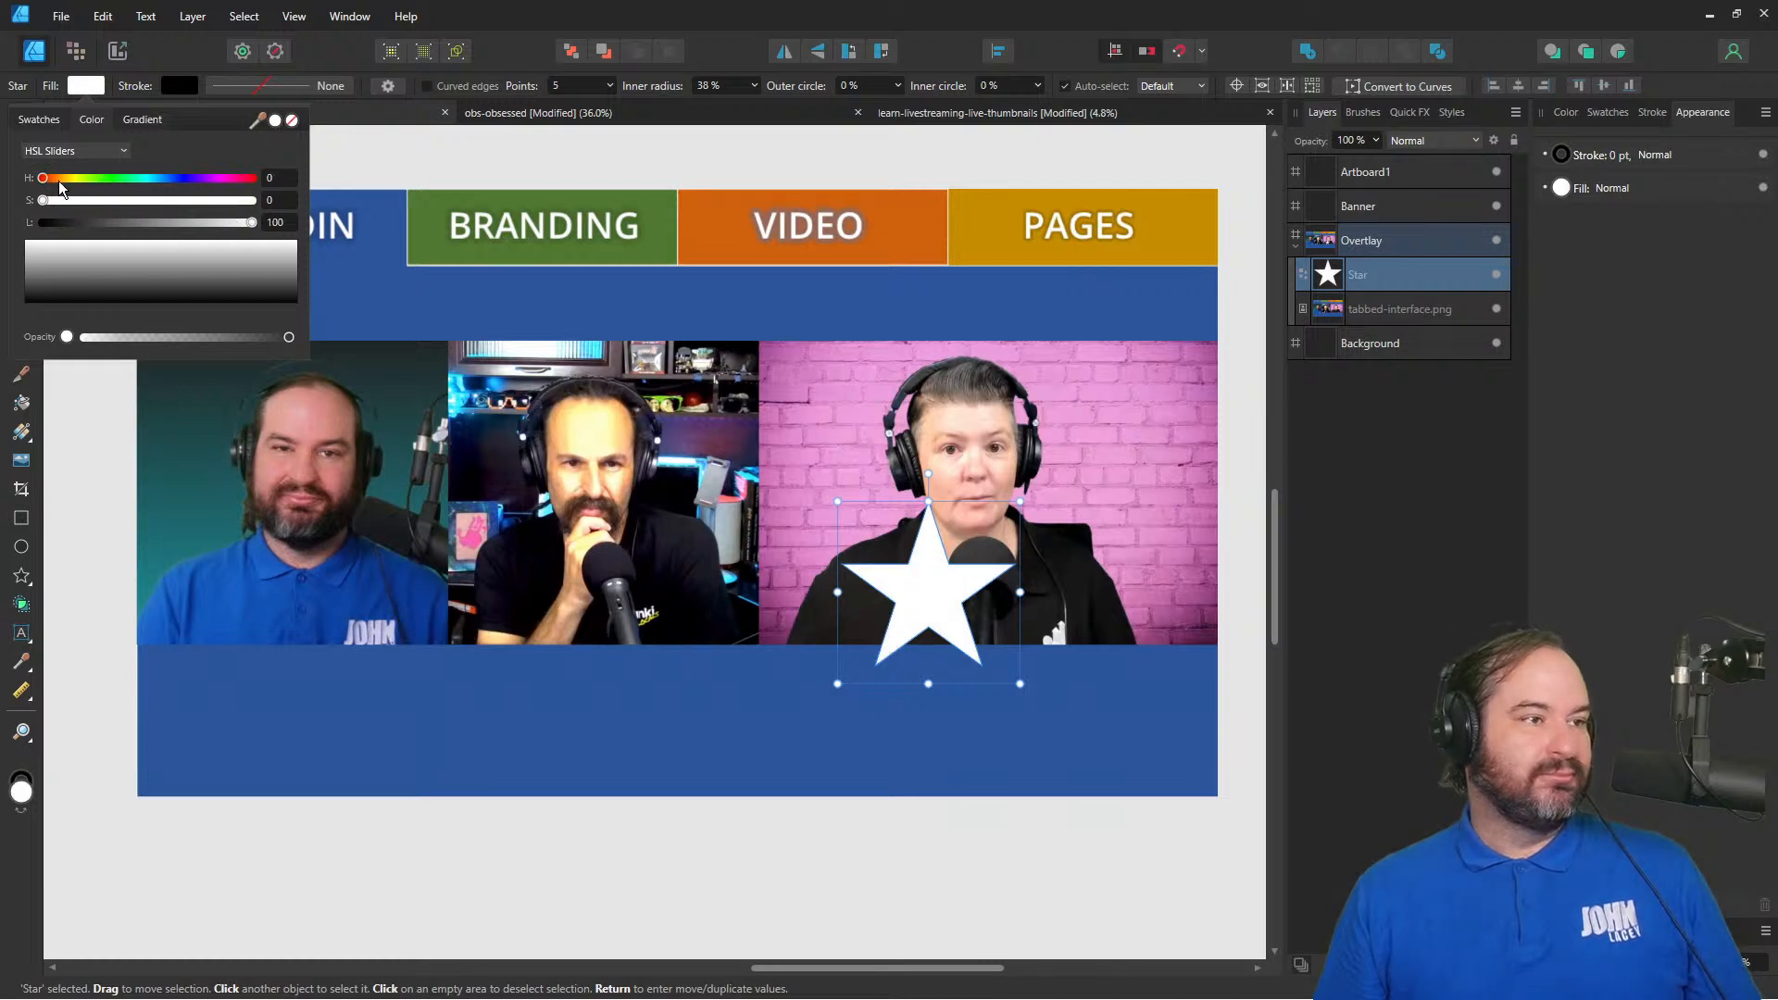
mouse_move(52, 187)
left_mouse_down()
mouse_move(87, 180)
mouse_move(71, 181)
left_mouse_up()
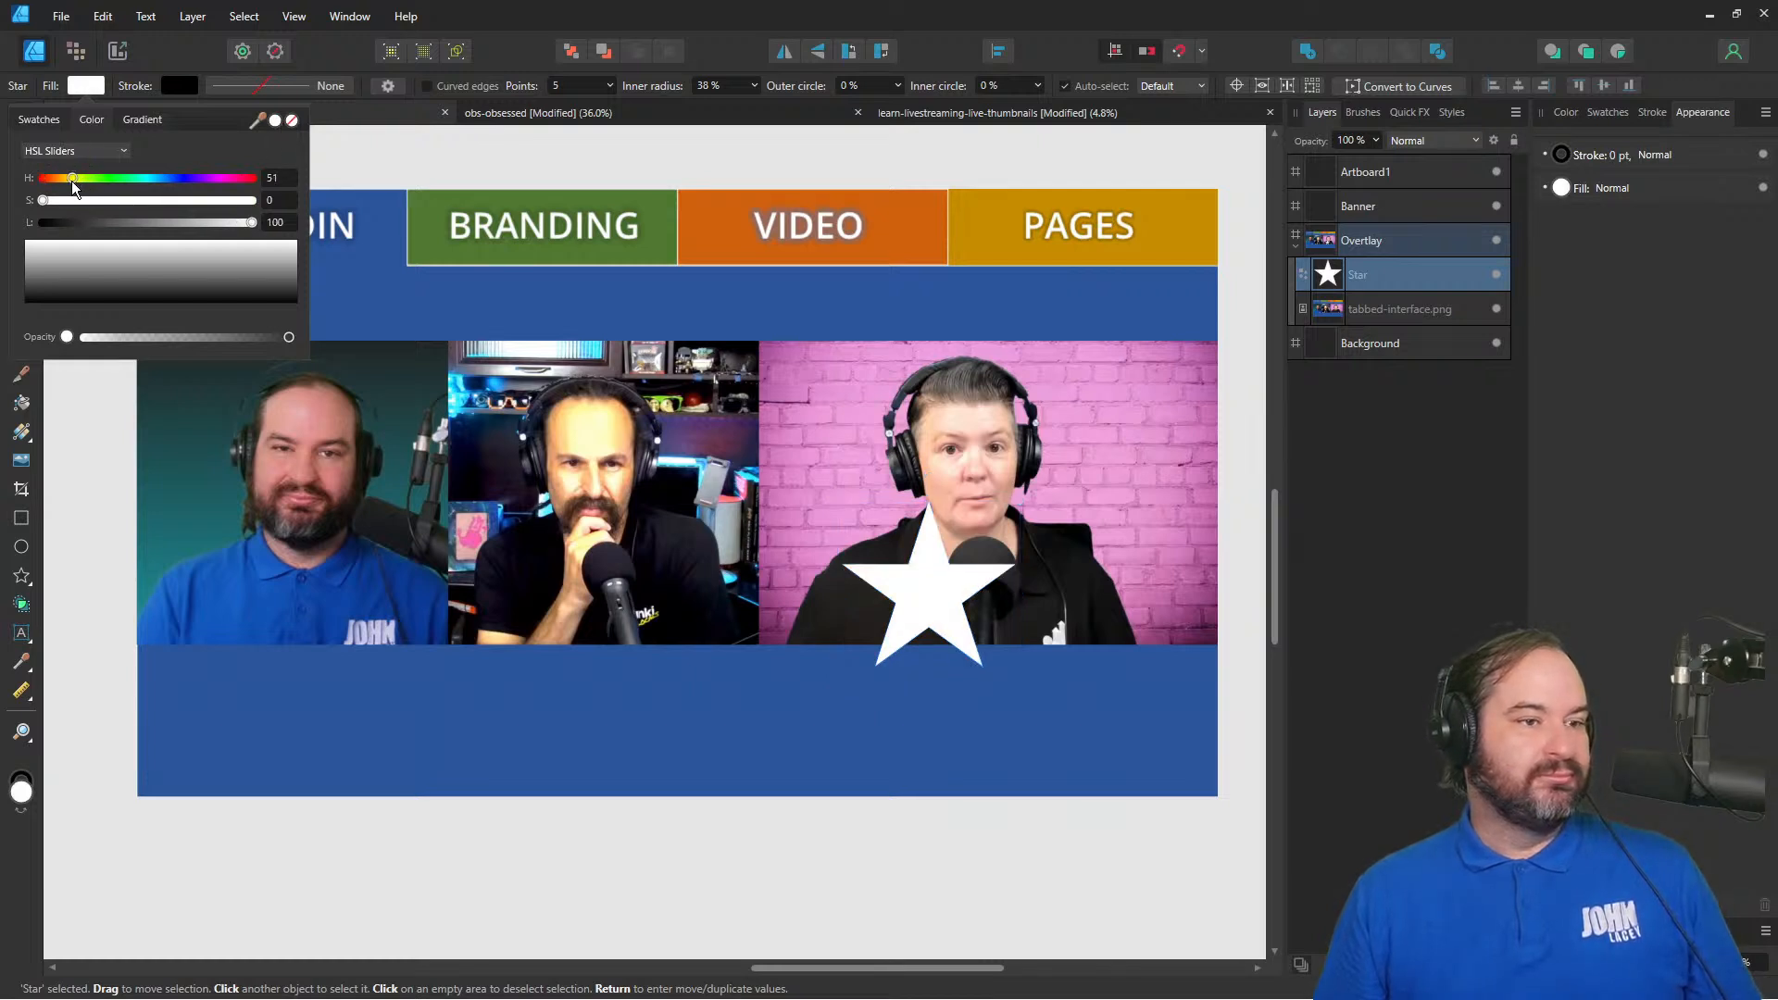
left_click(85, 88)
left_click_drag(86, 179, 135, 180)
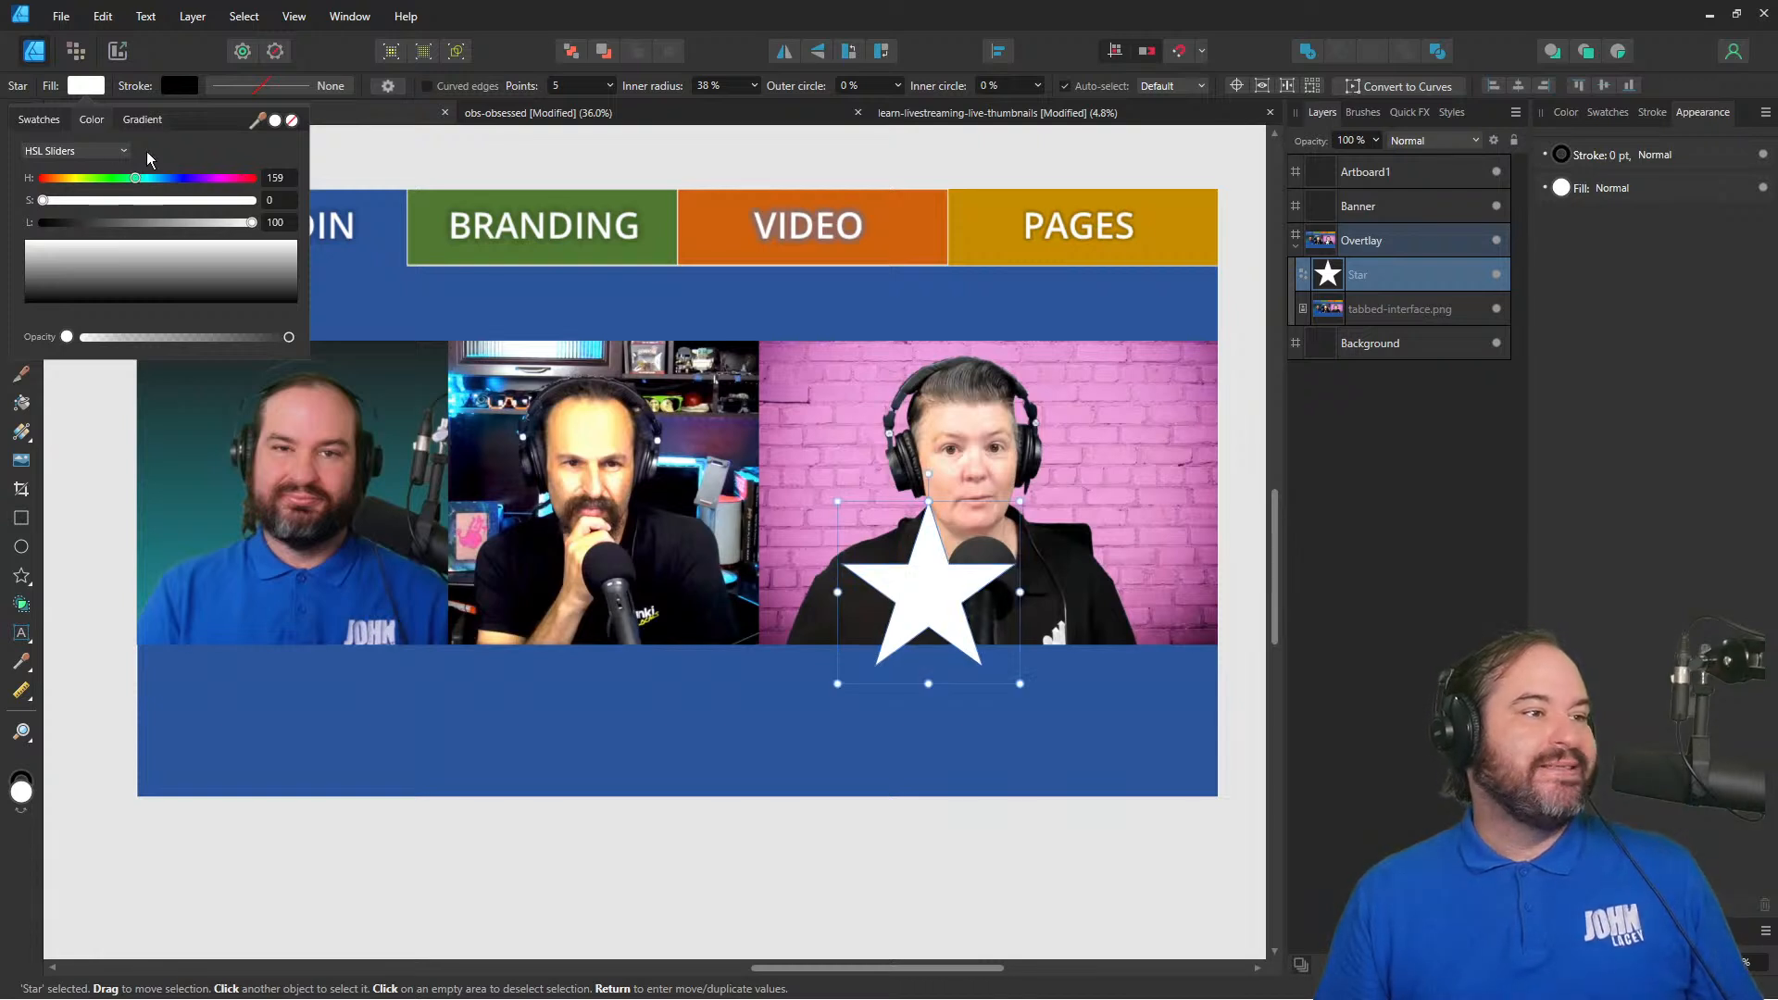
- Examine the star's linear gradient fill options and the HSL color sliders of its gradient stop
left_click(141, 121)
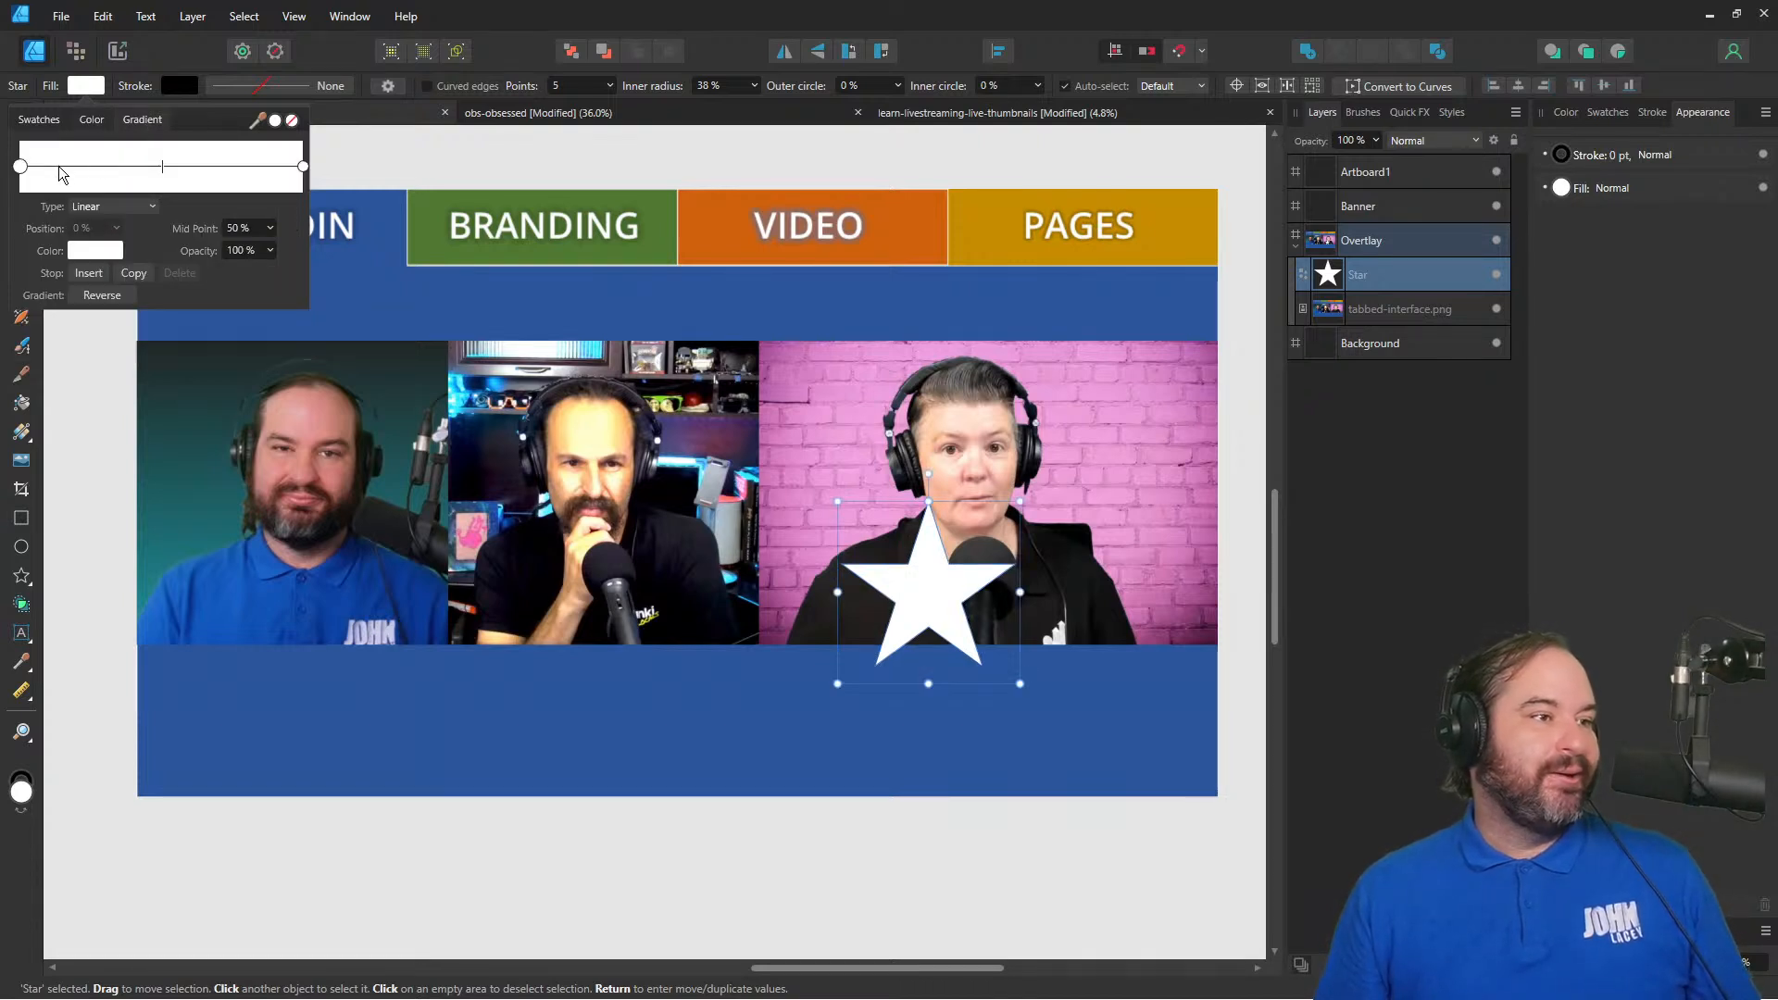
left_click(96, 251)
left_click_drag(70, 309, 108, 311)
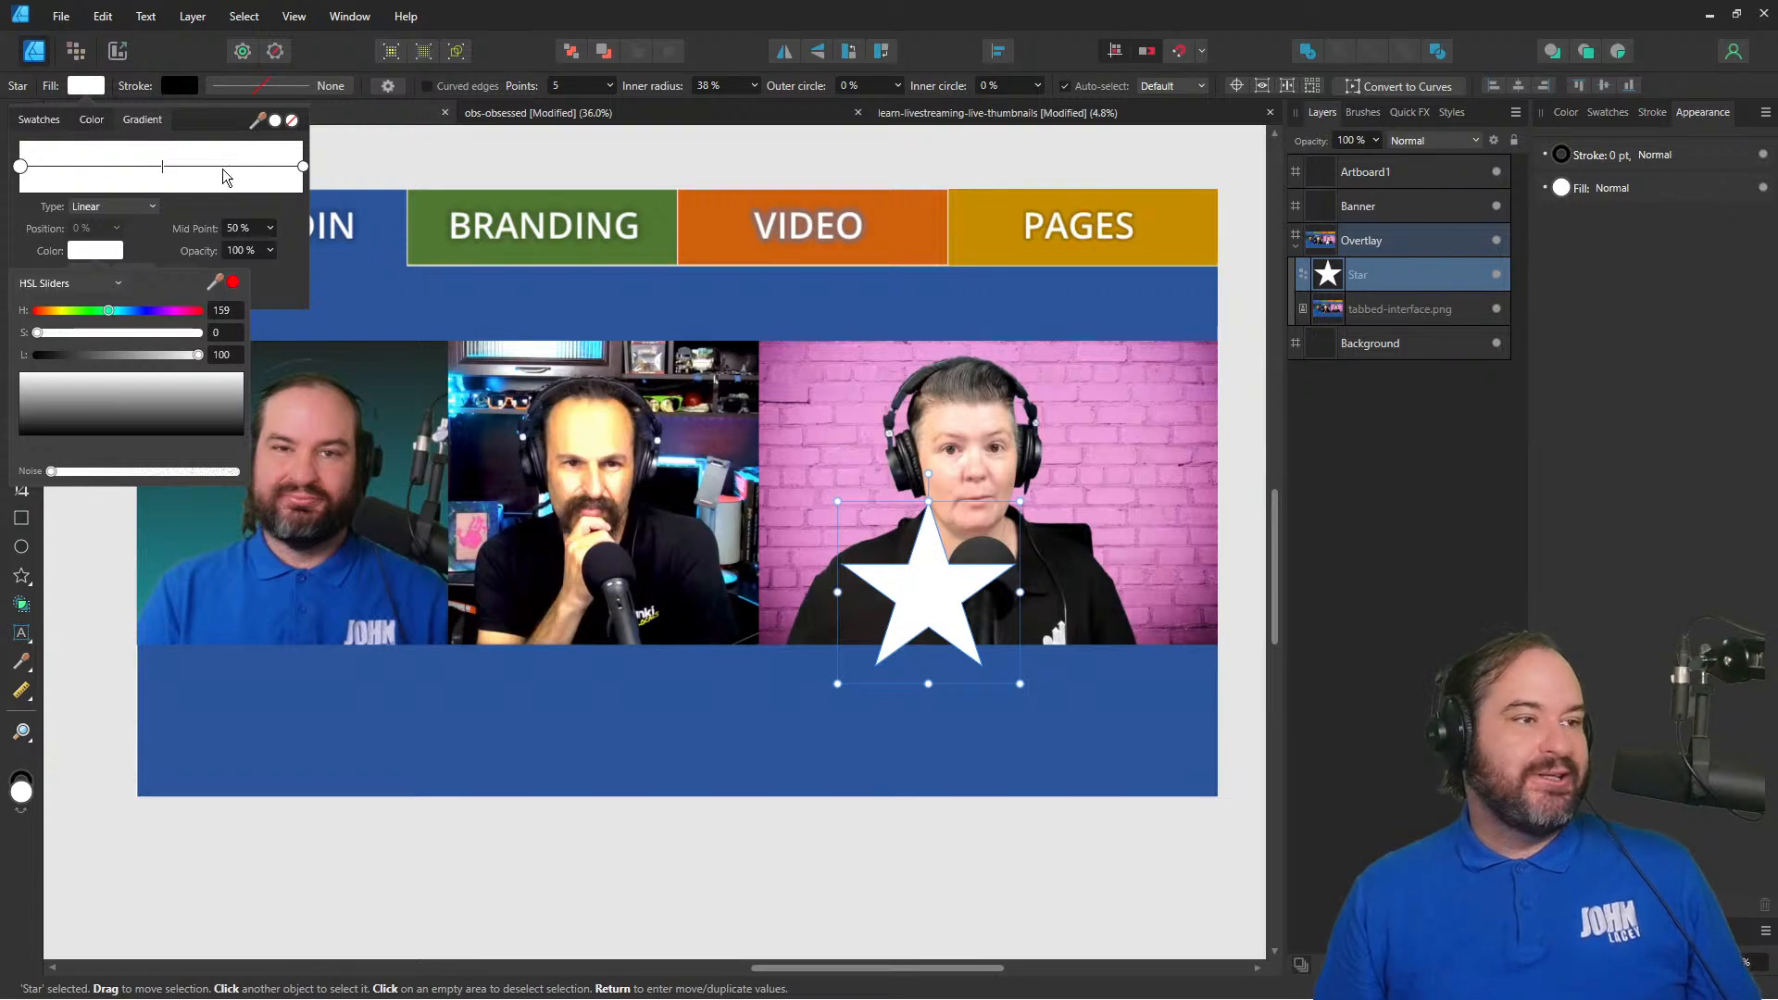
left_click(257, 279)
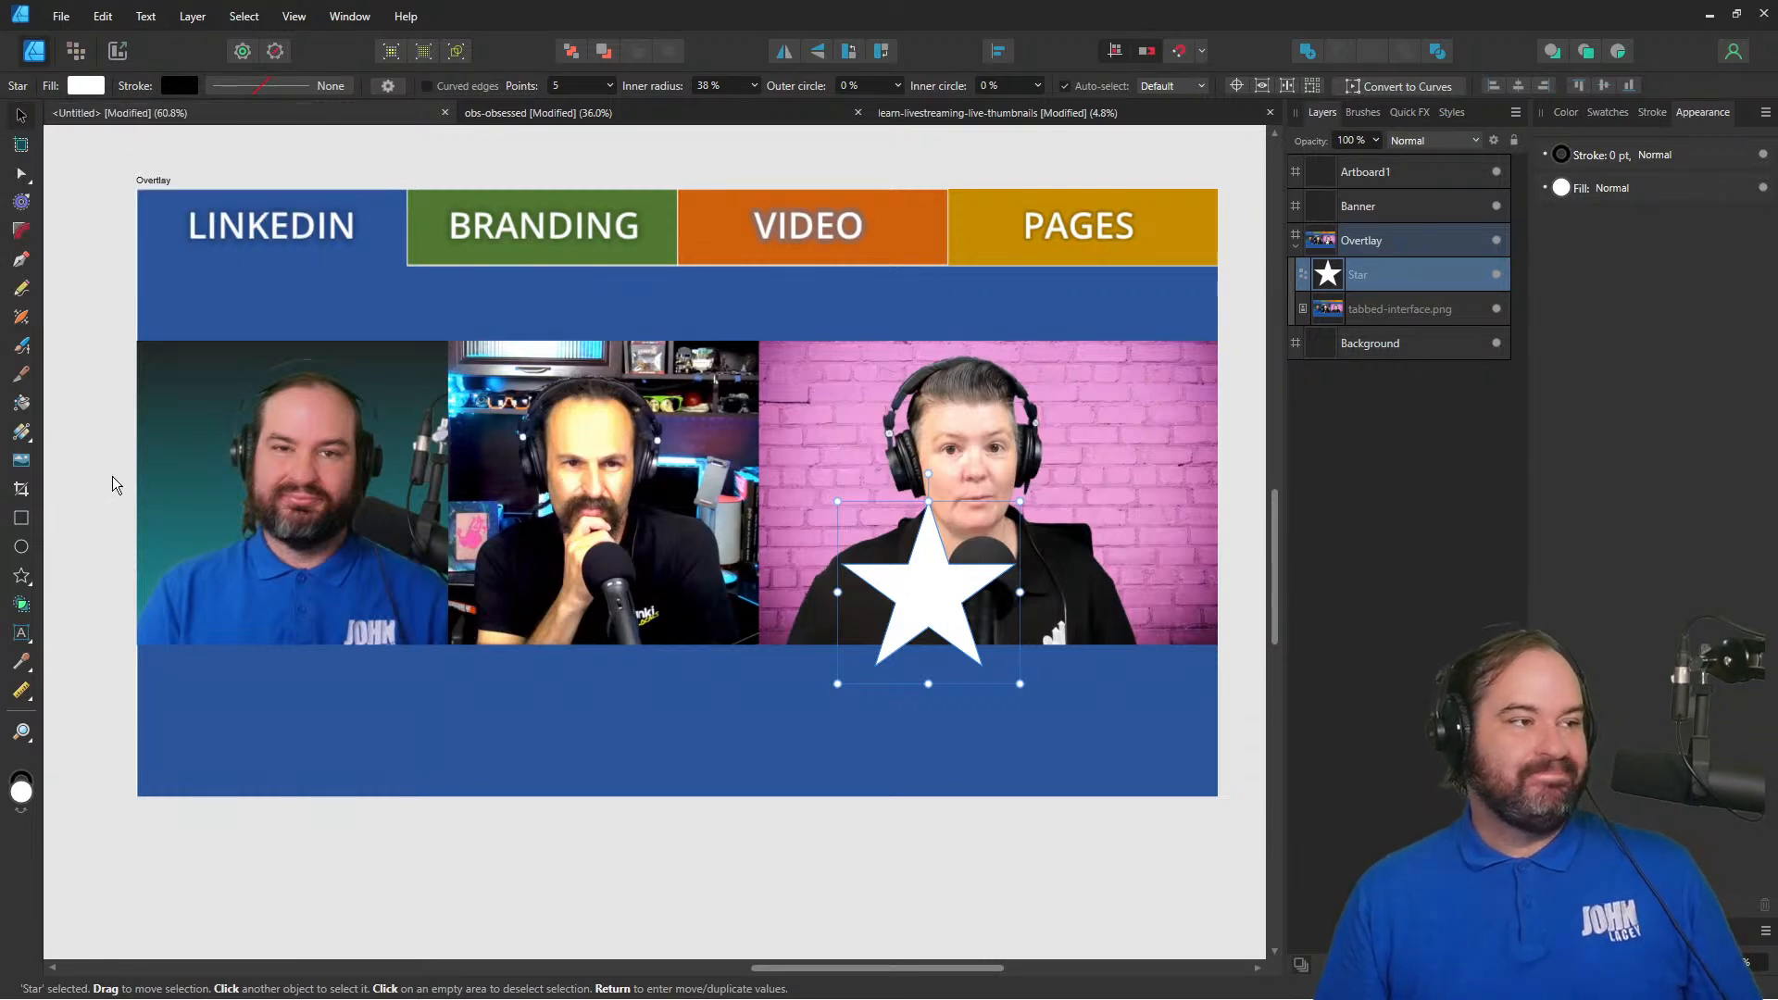
- Draw a white rectangle over the blue strip below the video images on the Overtlay artboard, extending it slightly past the artboard's edges
left_click(22, 520)
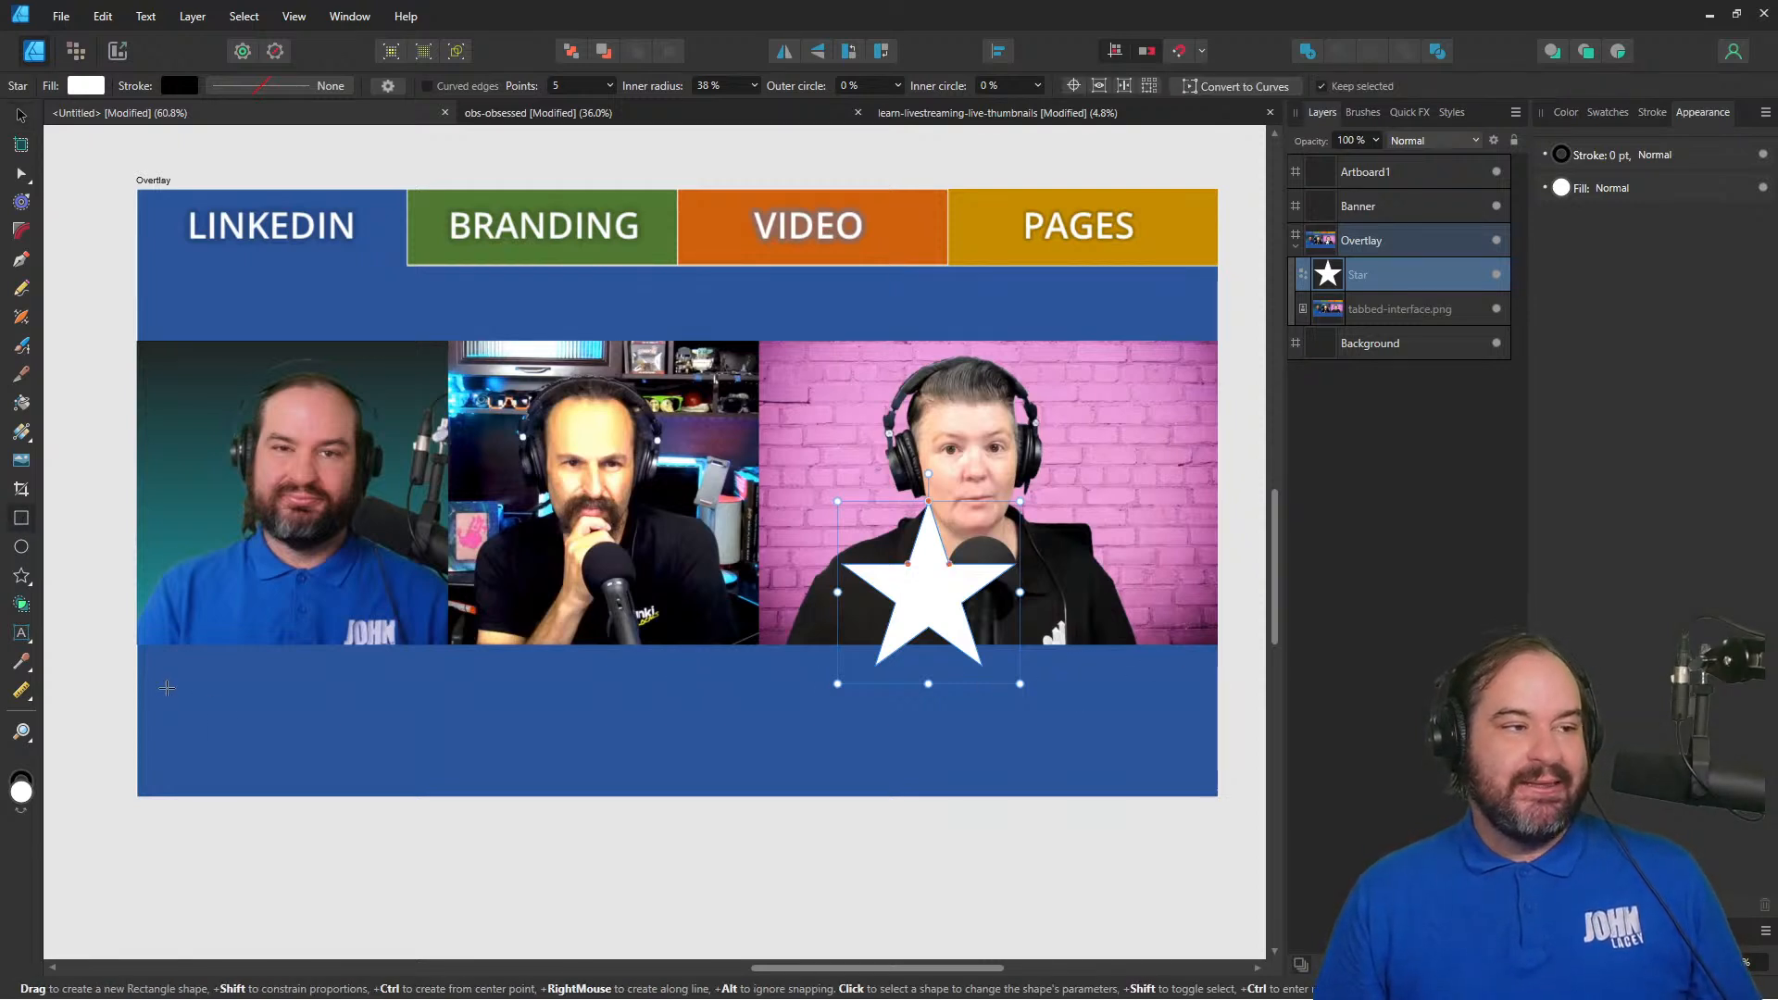
left_click_drag(141, 644, 1218, 795)
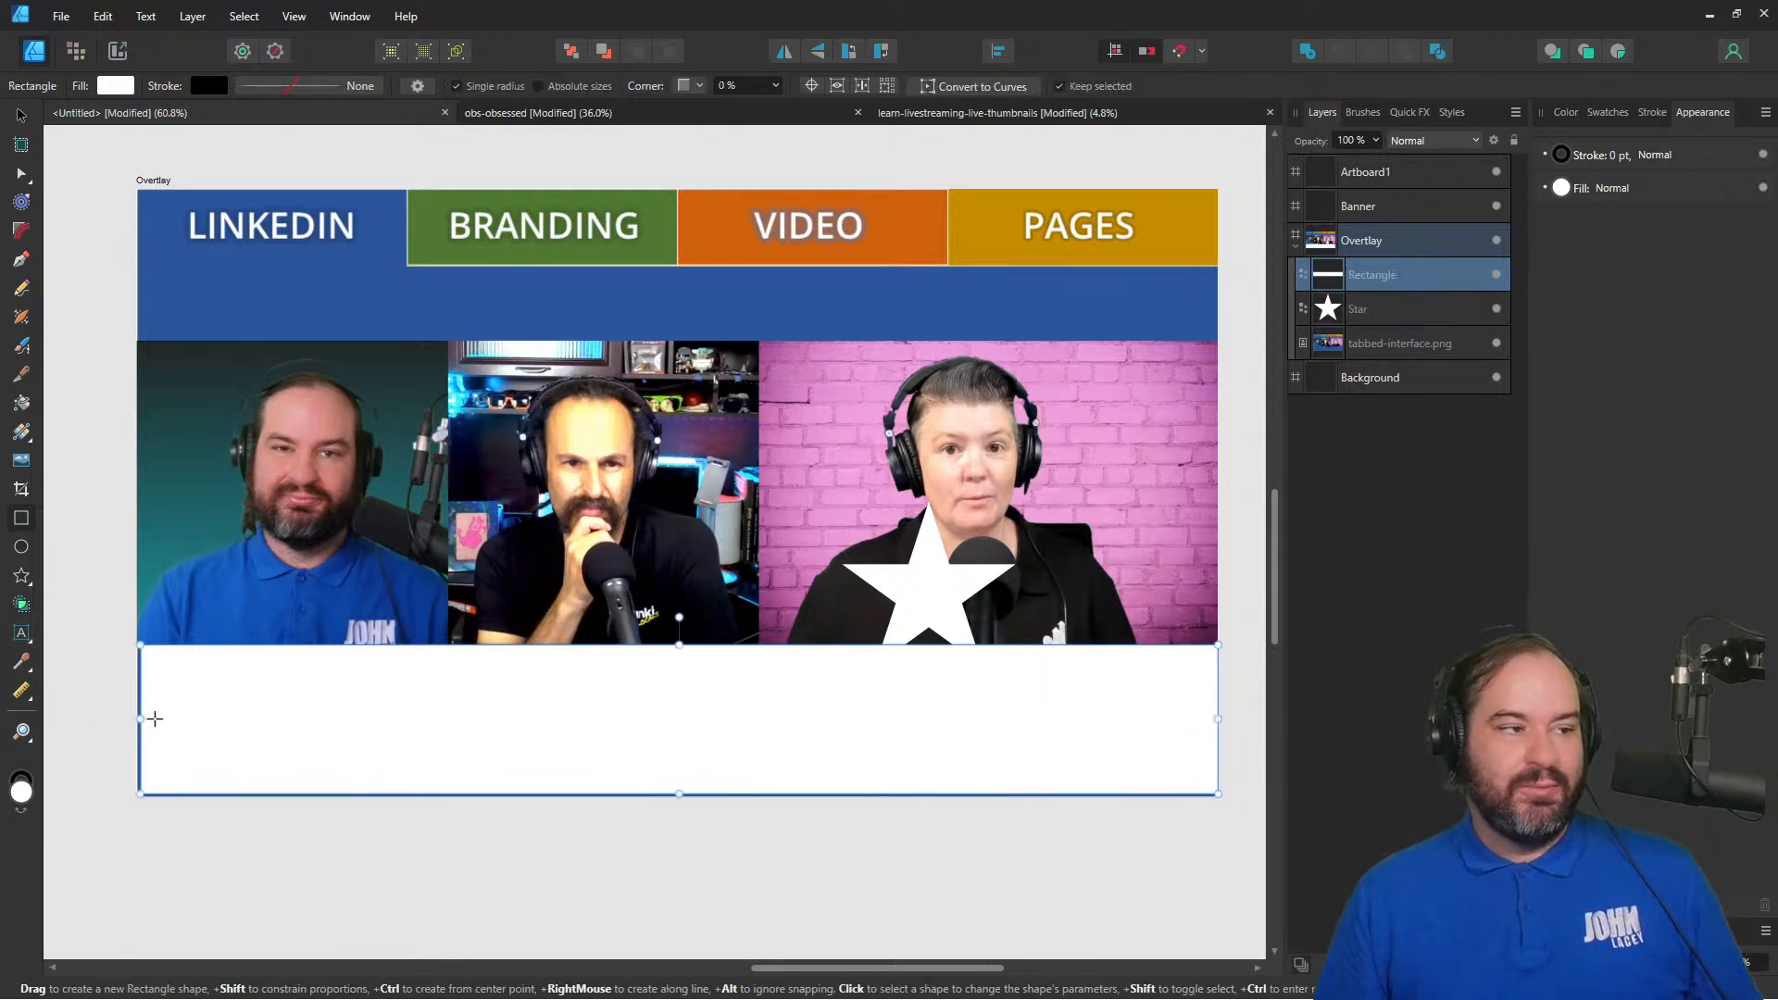
left_click_drag(133, 719, 126, 719)
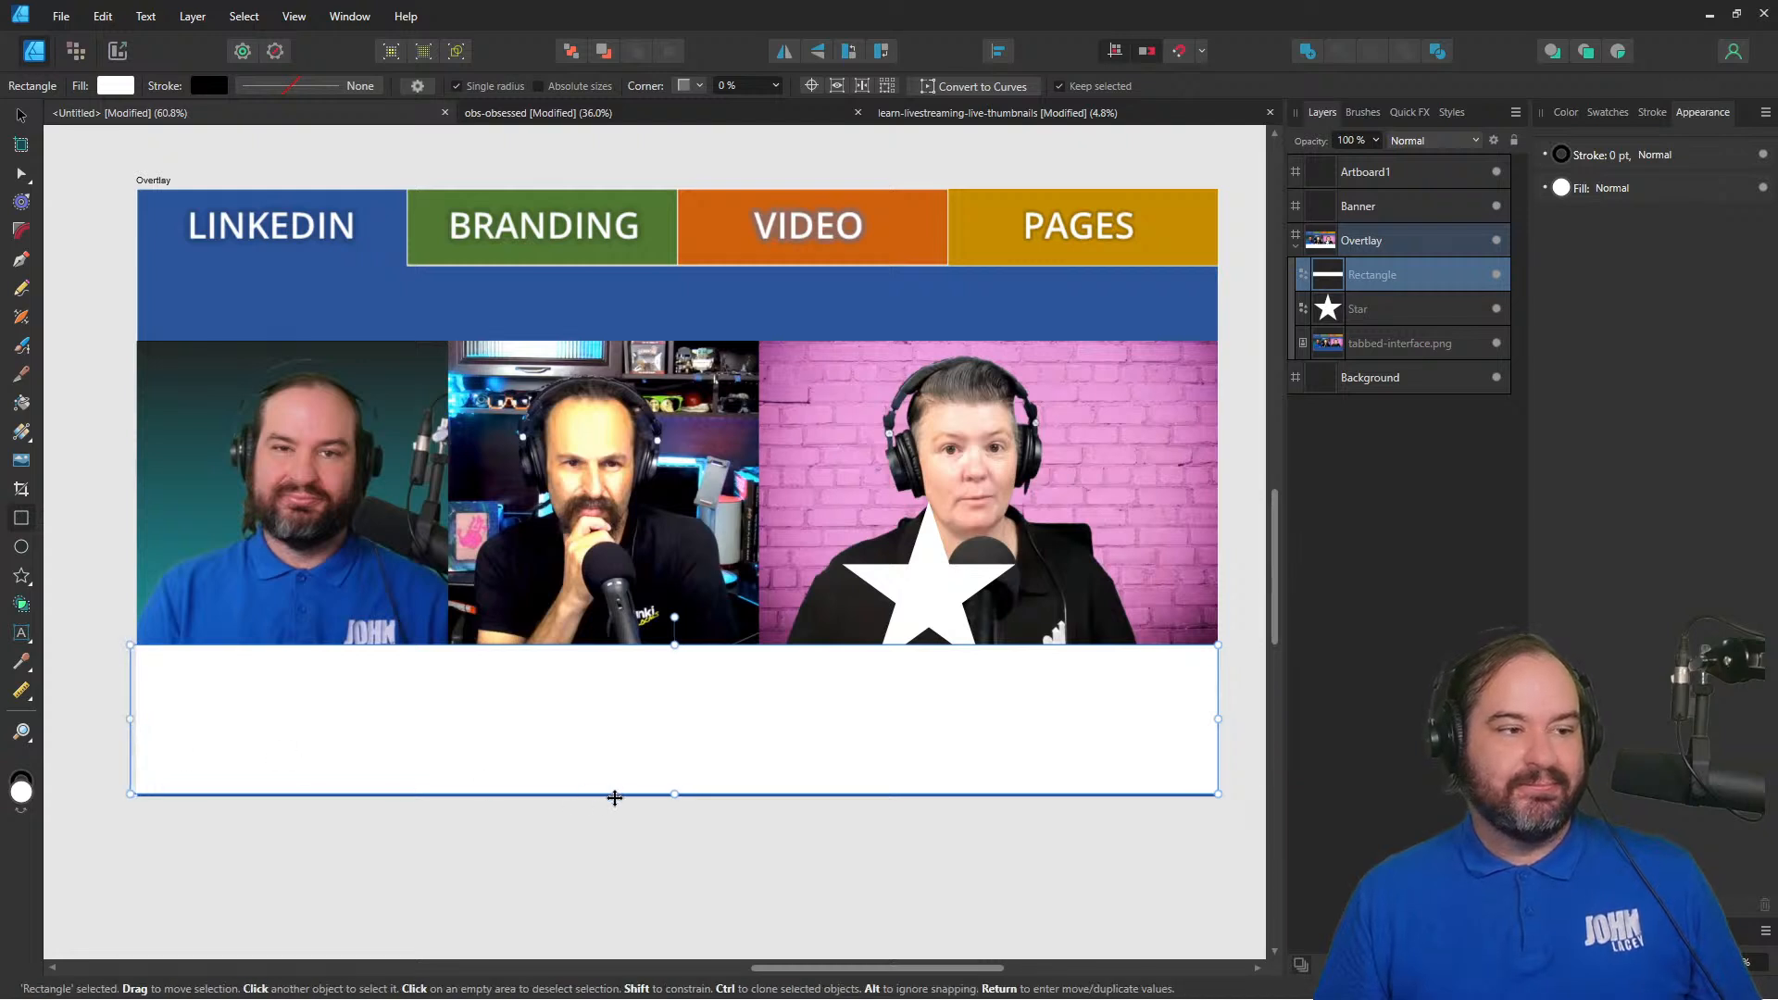
left_click_drag(677, 791, 674, 803)
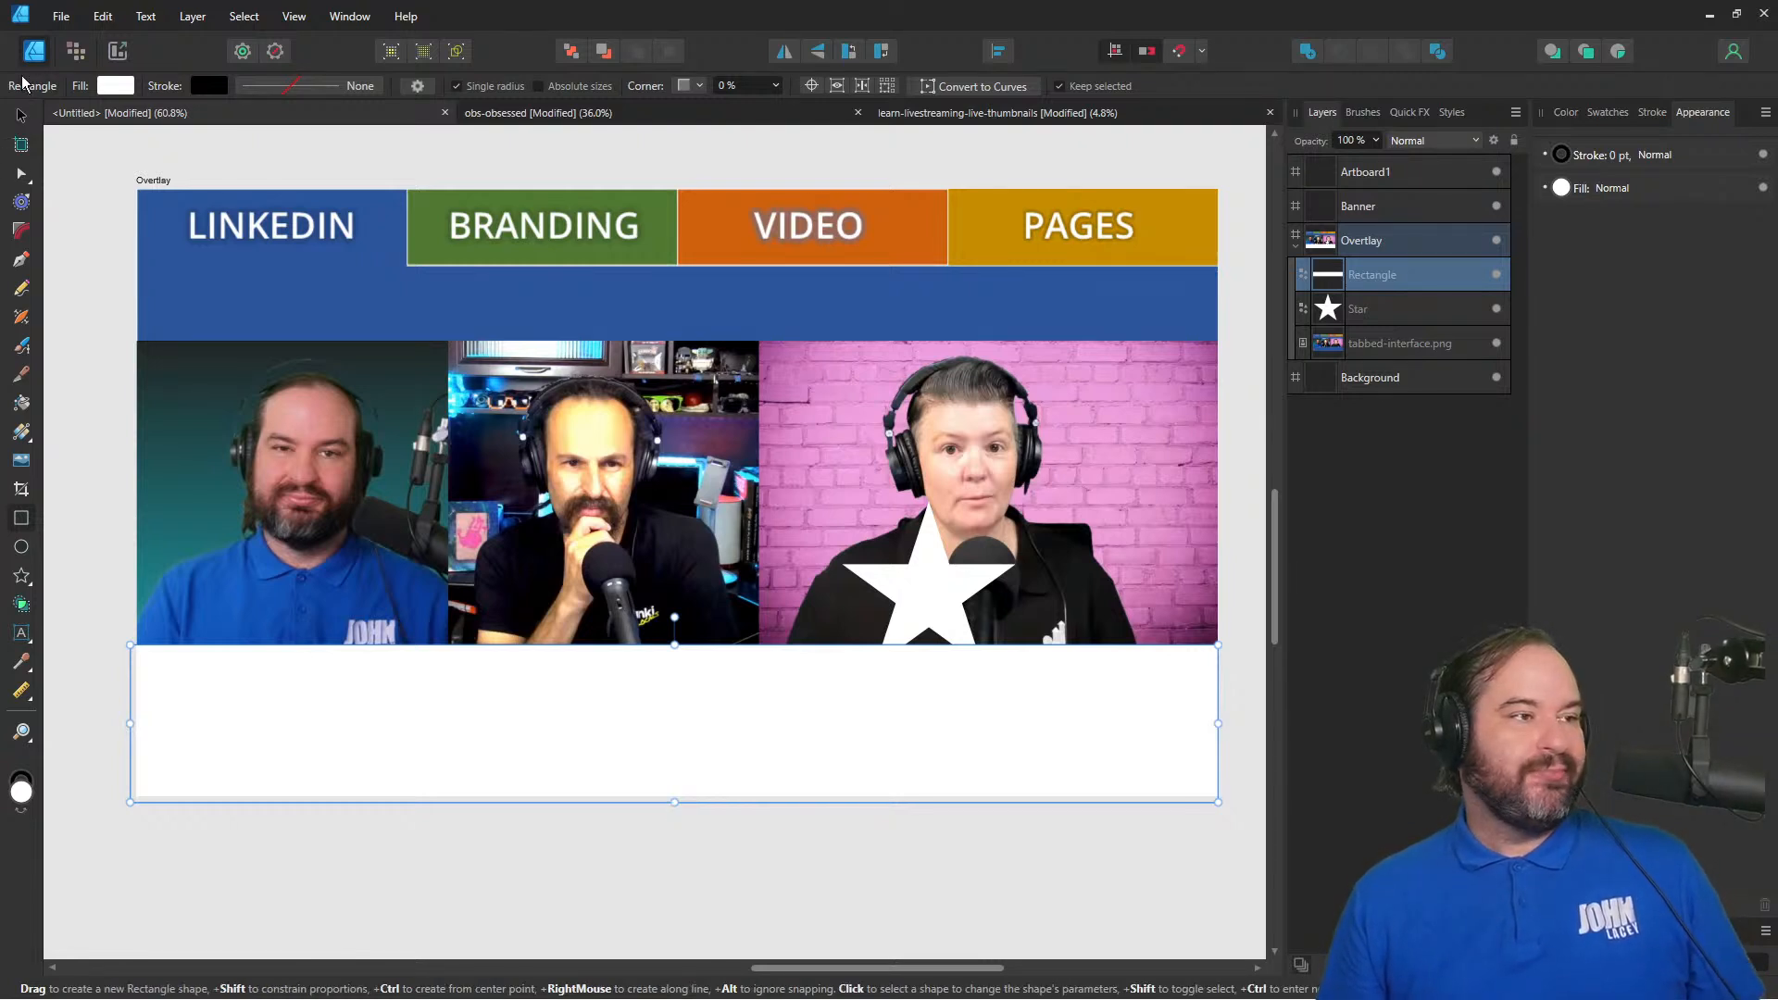
- Shrink the star and move it inside the right end of the white rectangle
left_click(21, 117)
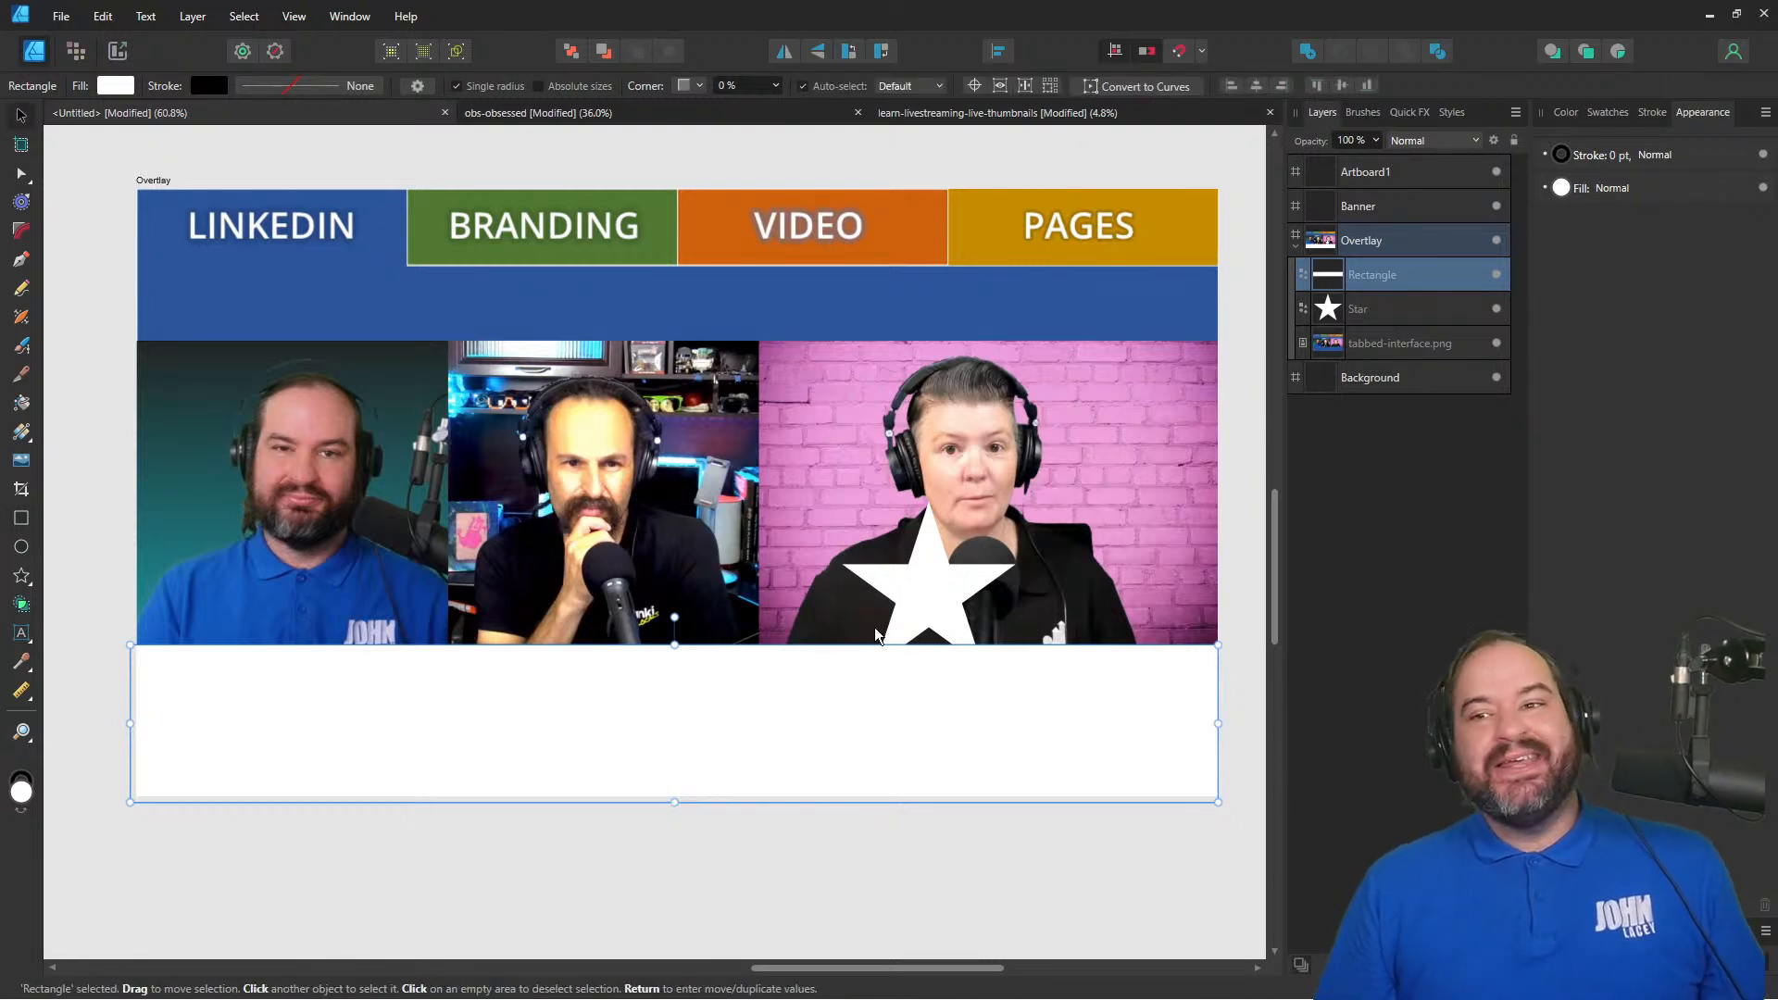
left_click(927, 600)
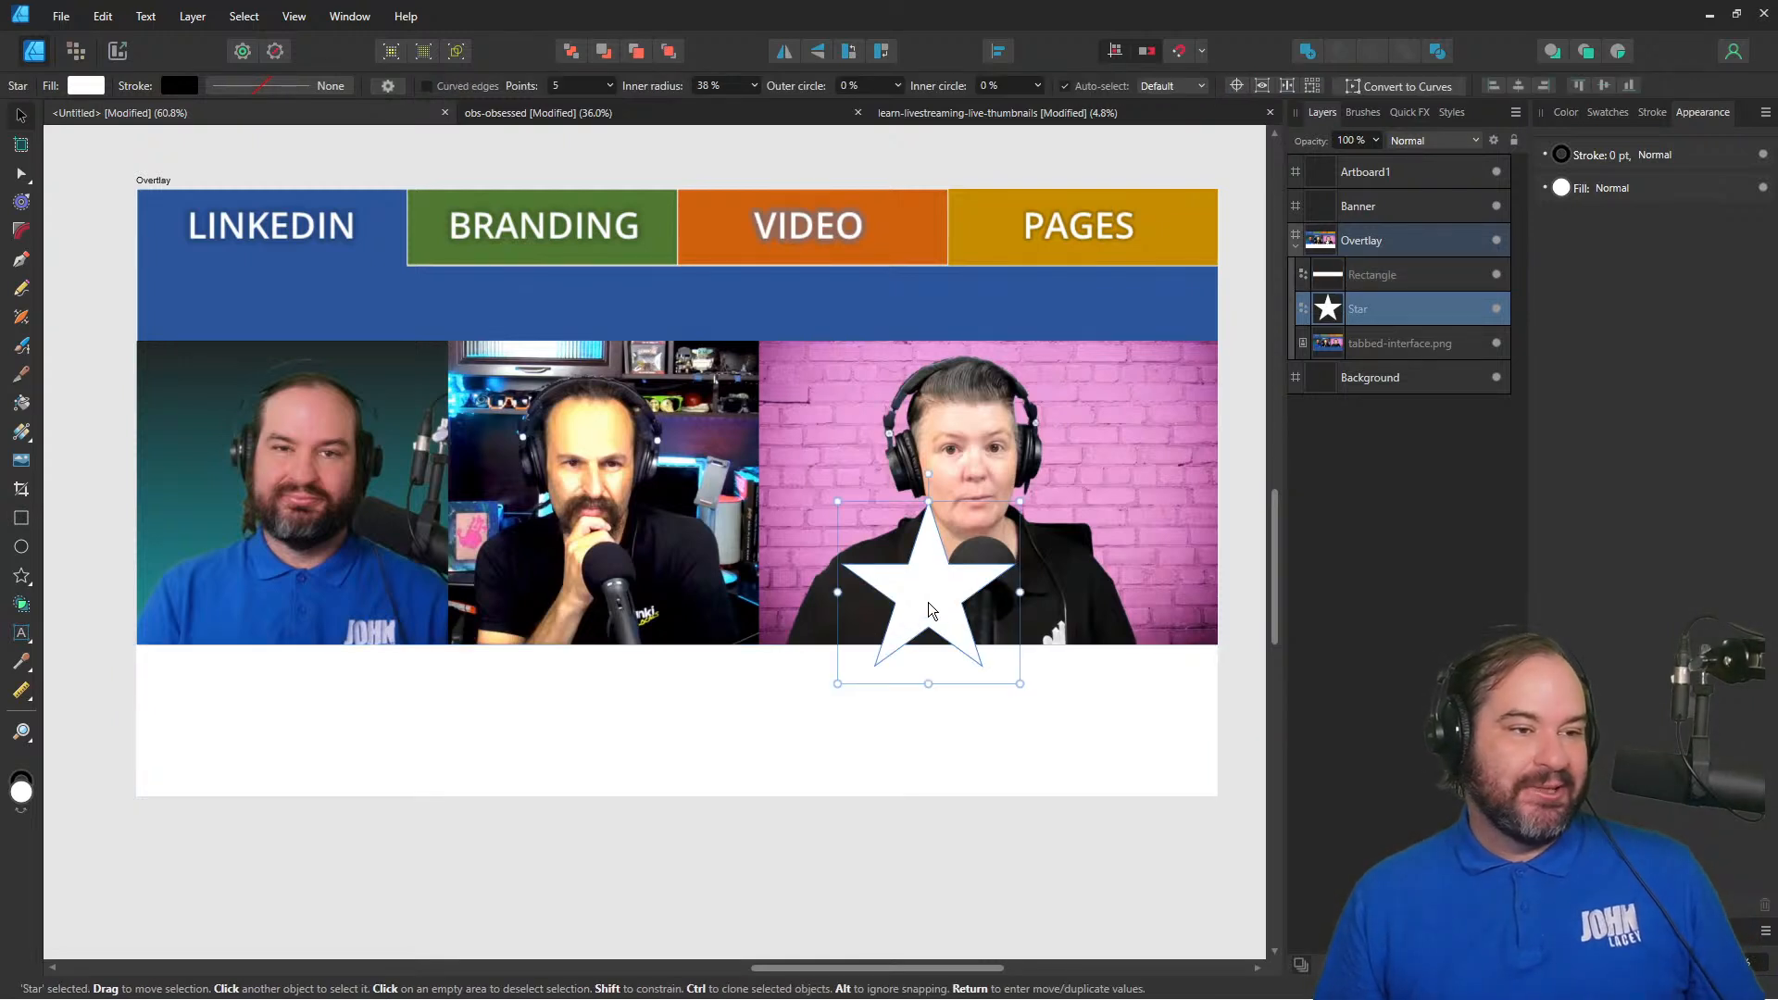
left_click_drag(947, 629, 1034, 720)
left_click_drag(1123, 614, 1072, 664)
left_click_drag(1022, 730, 1126, 718)
- Try a Subtract operation on the star and rectangle with the rectangle stacked above the star, and undo it
left_click(898, 720, "shift")
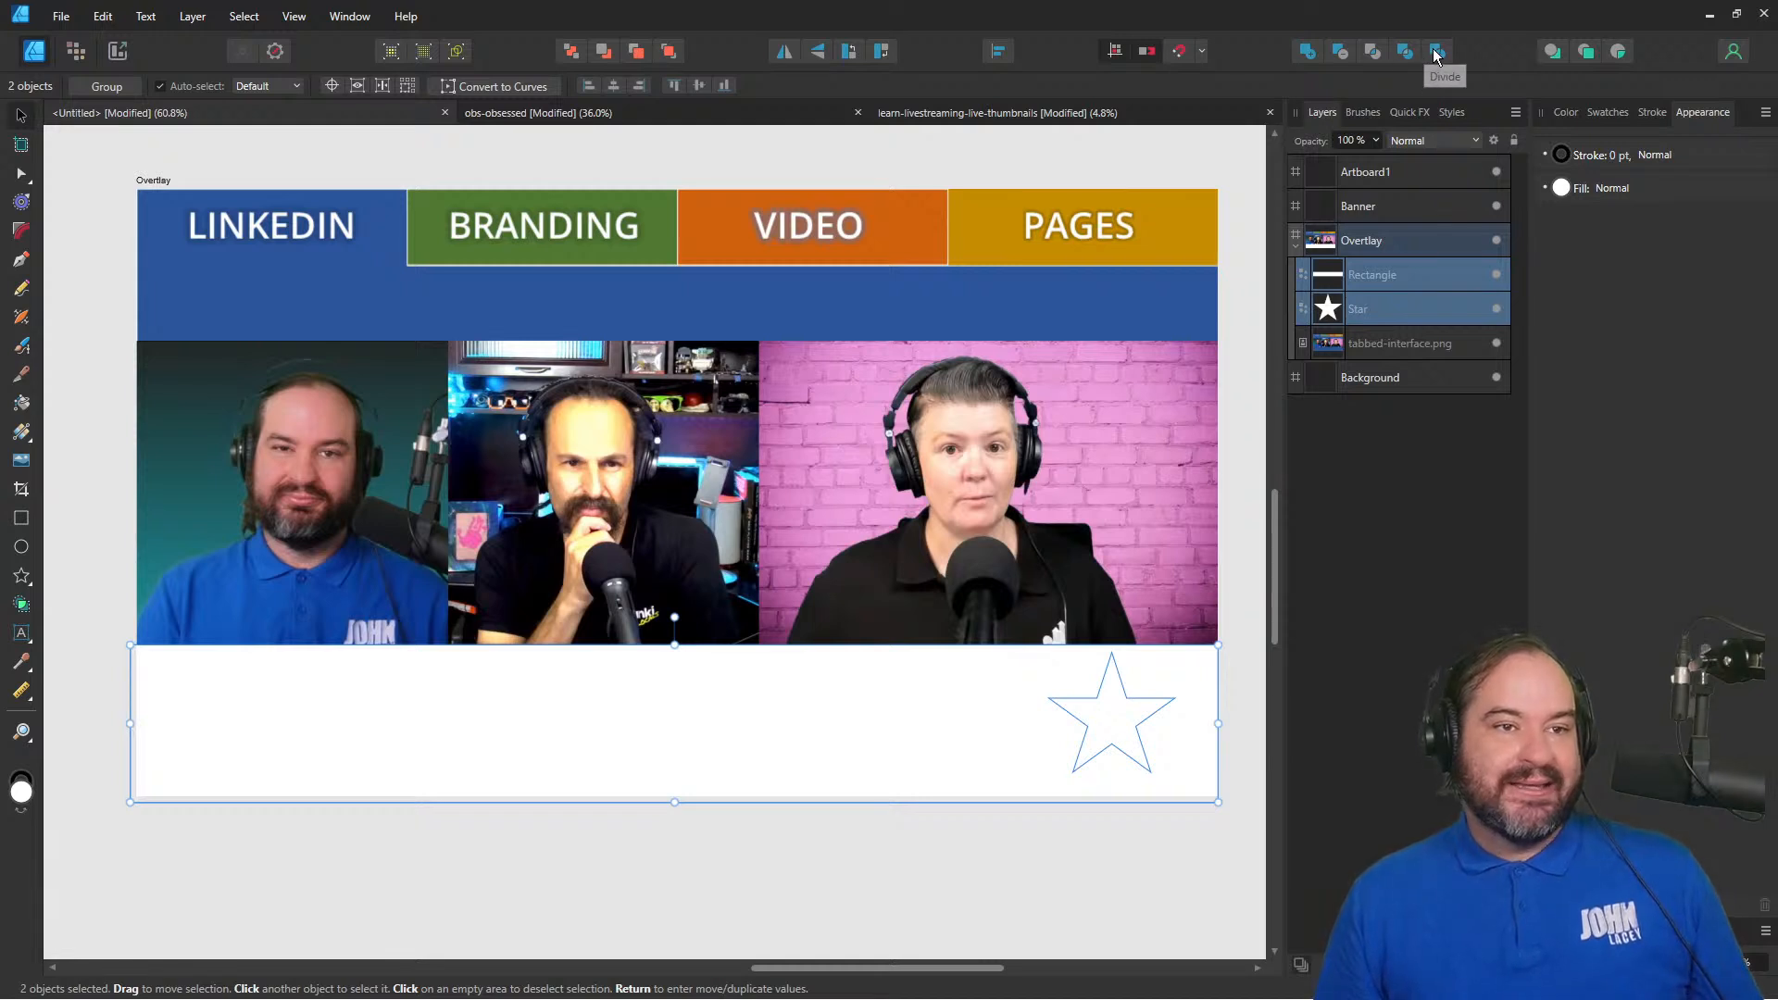
left_click(1342, 53)
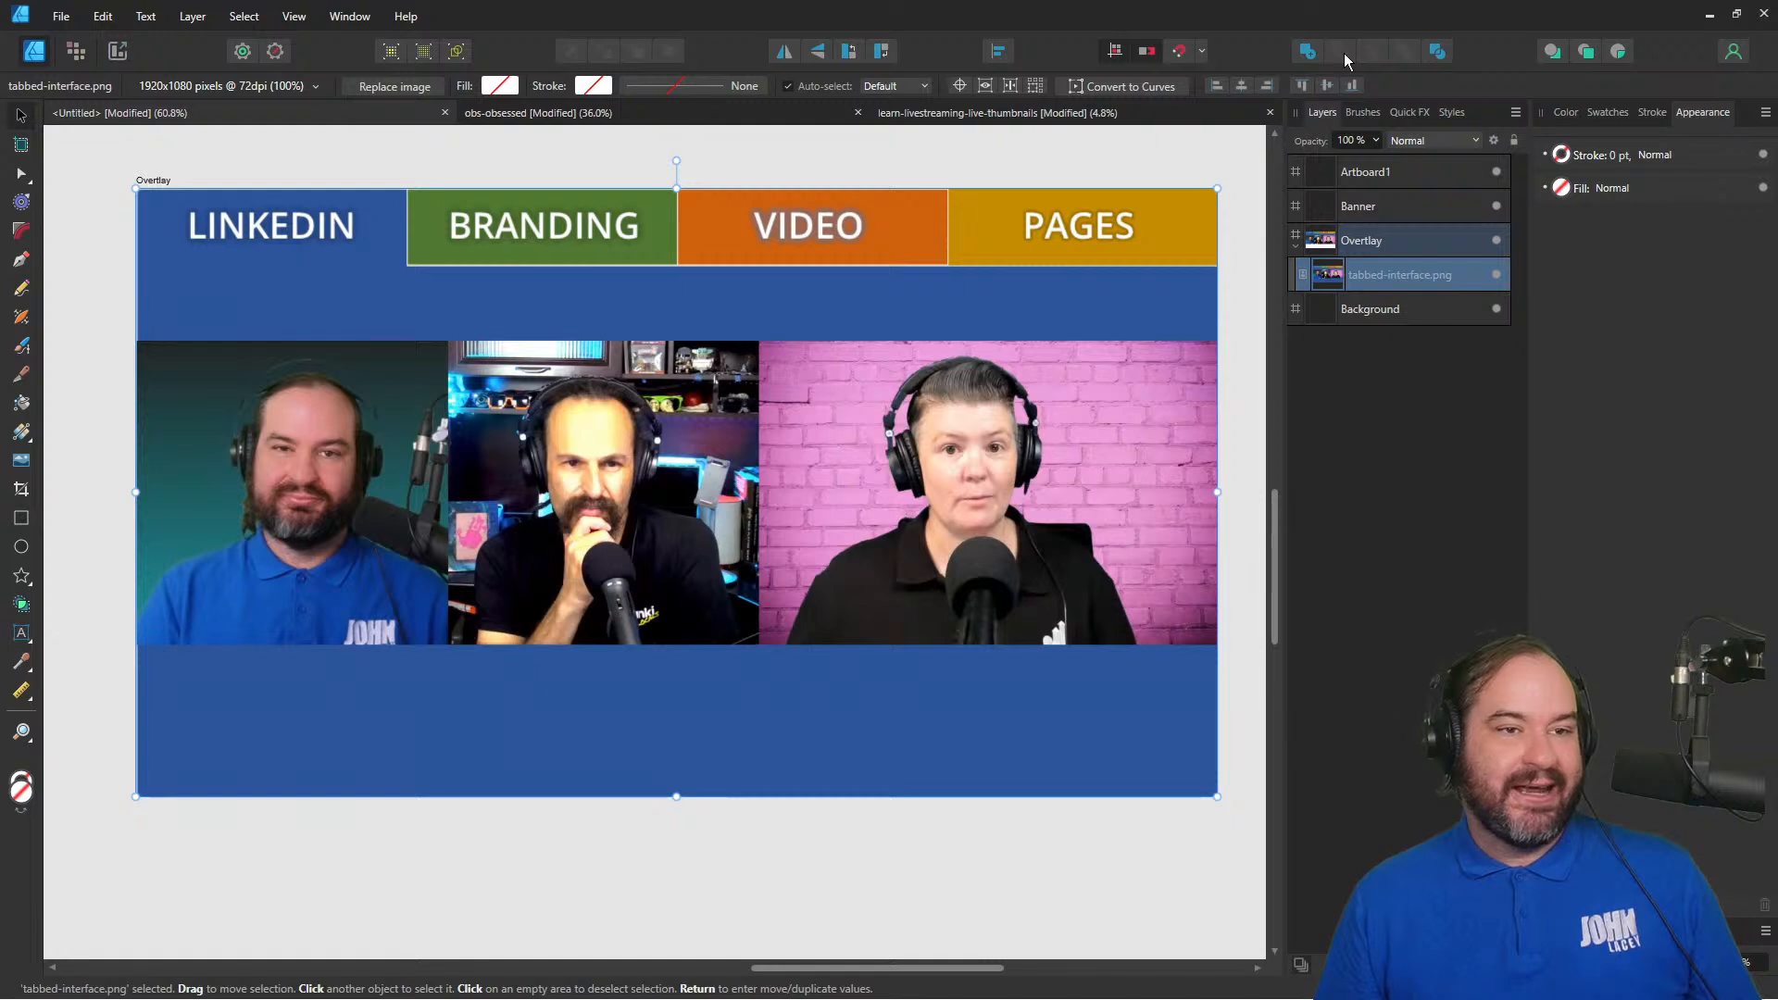
key("ctrl+z")
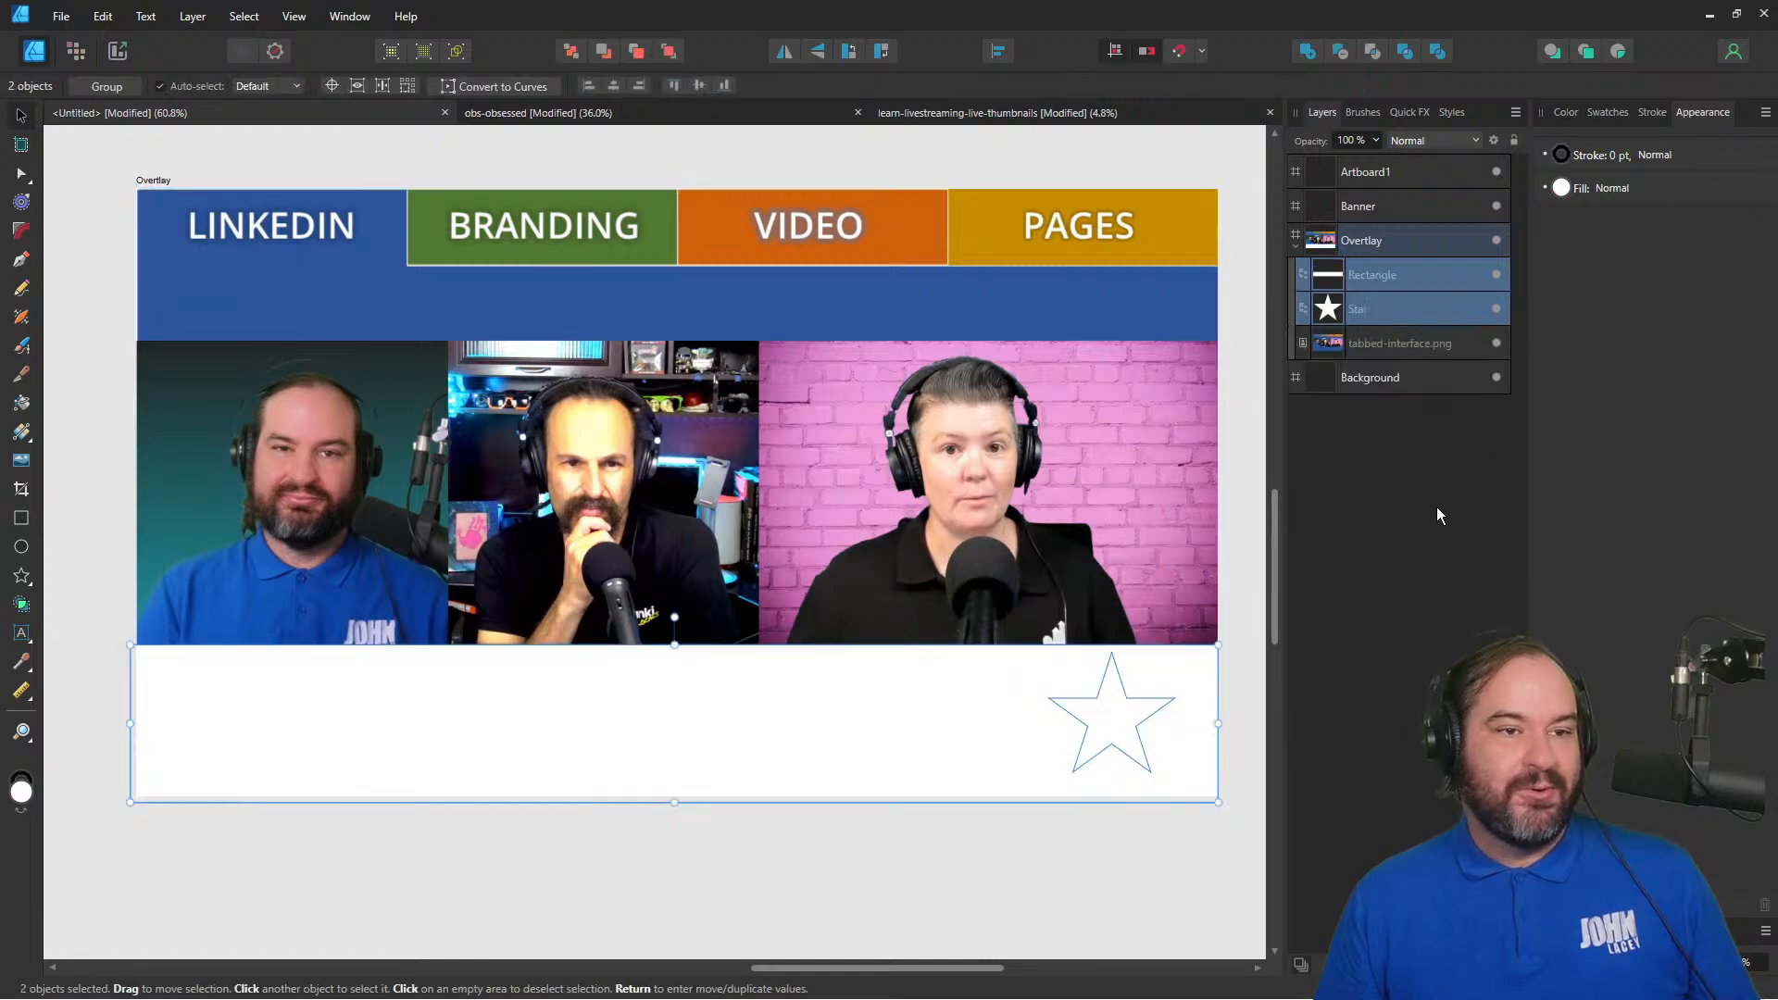
- Reorder the layers in the Overtlay artboard so the star sits directly above the rectangle, without nesting either one
left_click(1436, 507)
left_click_drag(1390, 313, 1391, 280)
key("ctrl+z")
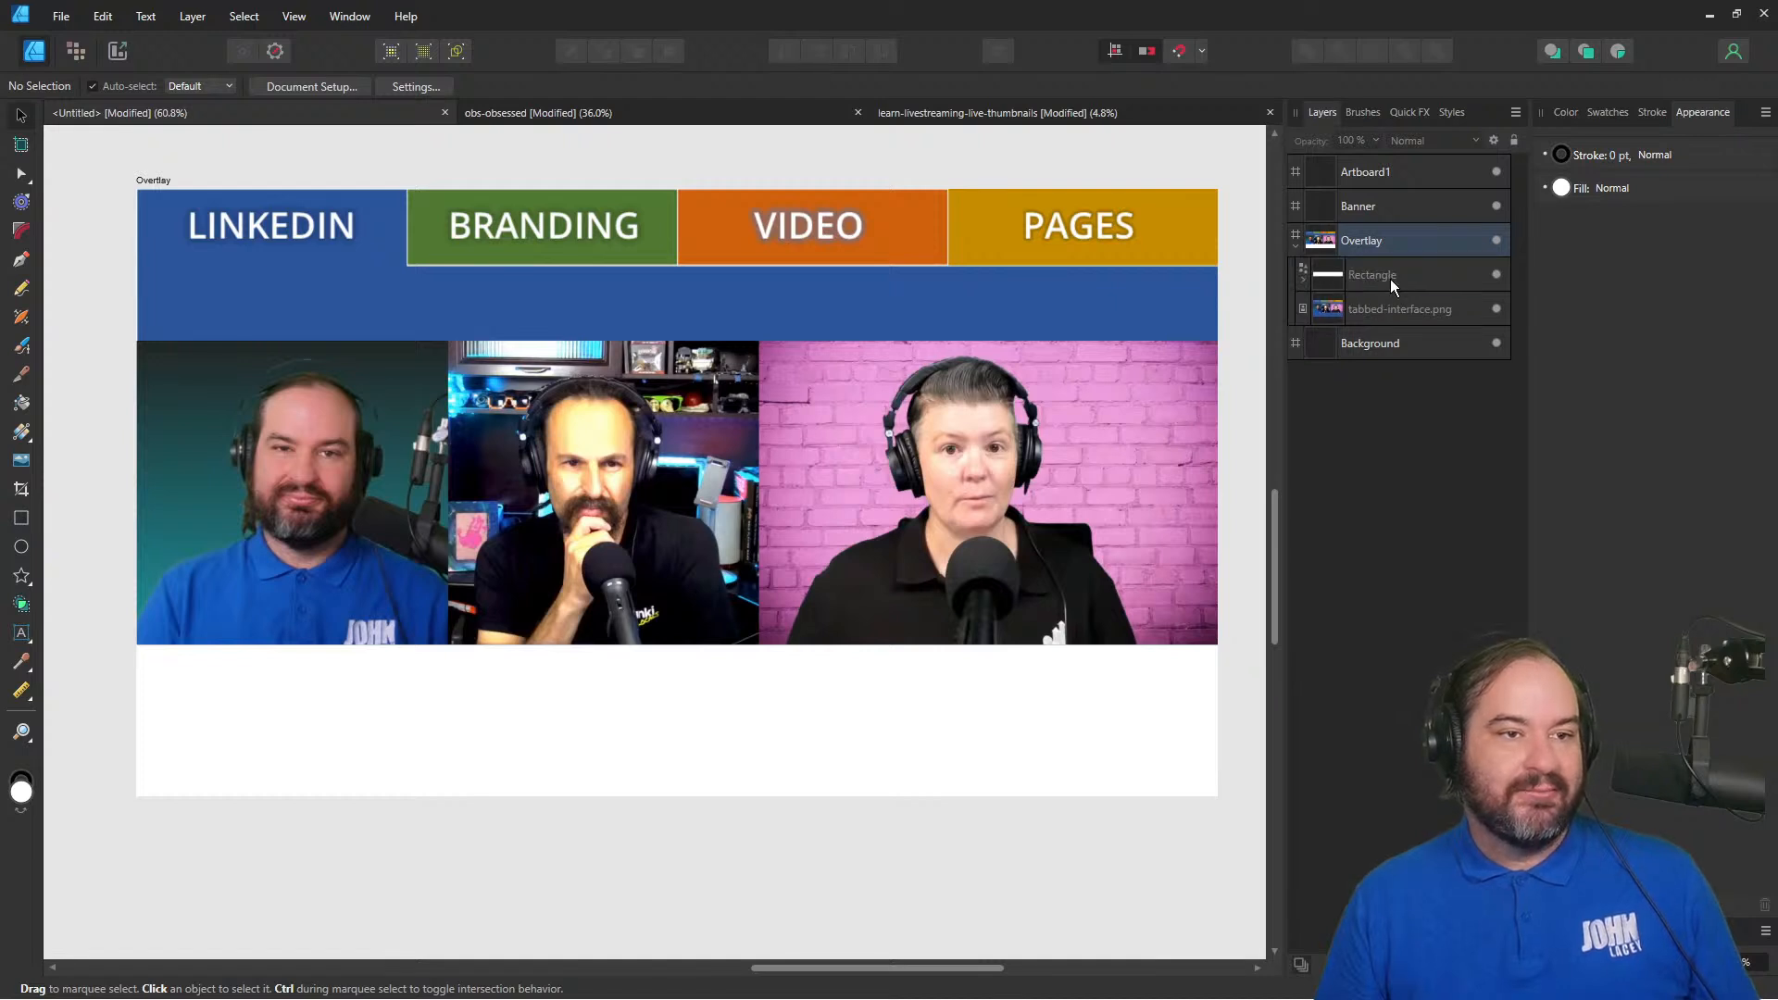
left_click(1303, 277)
left_click_drag(1344, 283, 1344, 329)
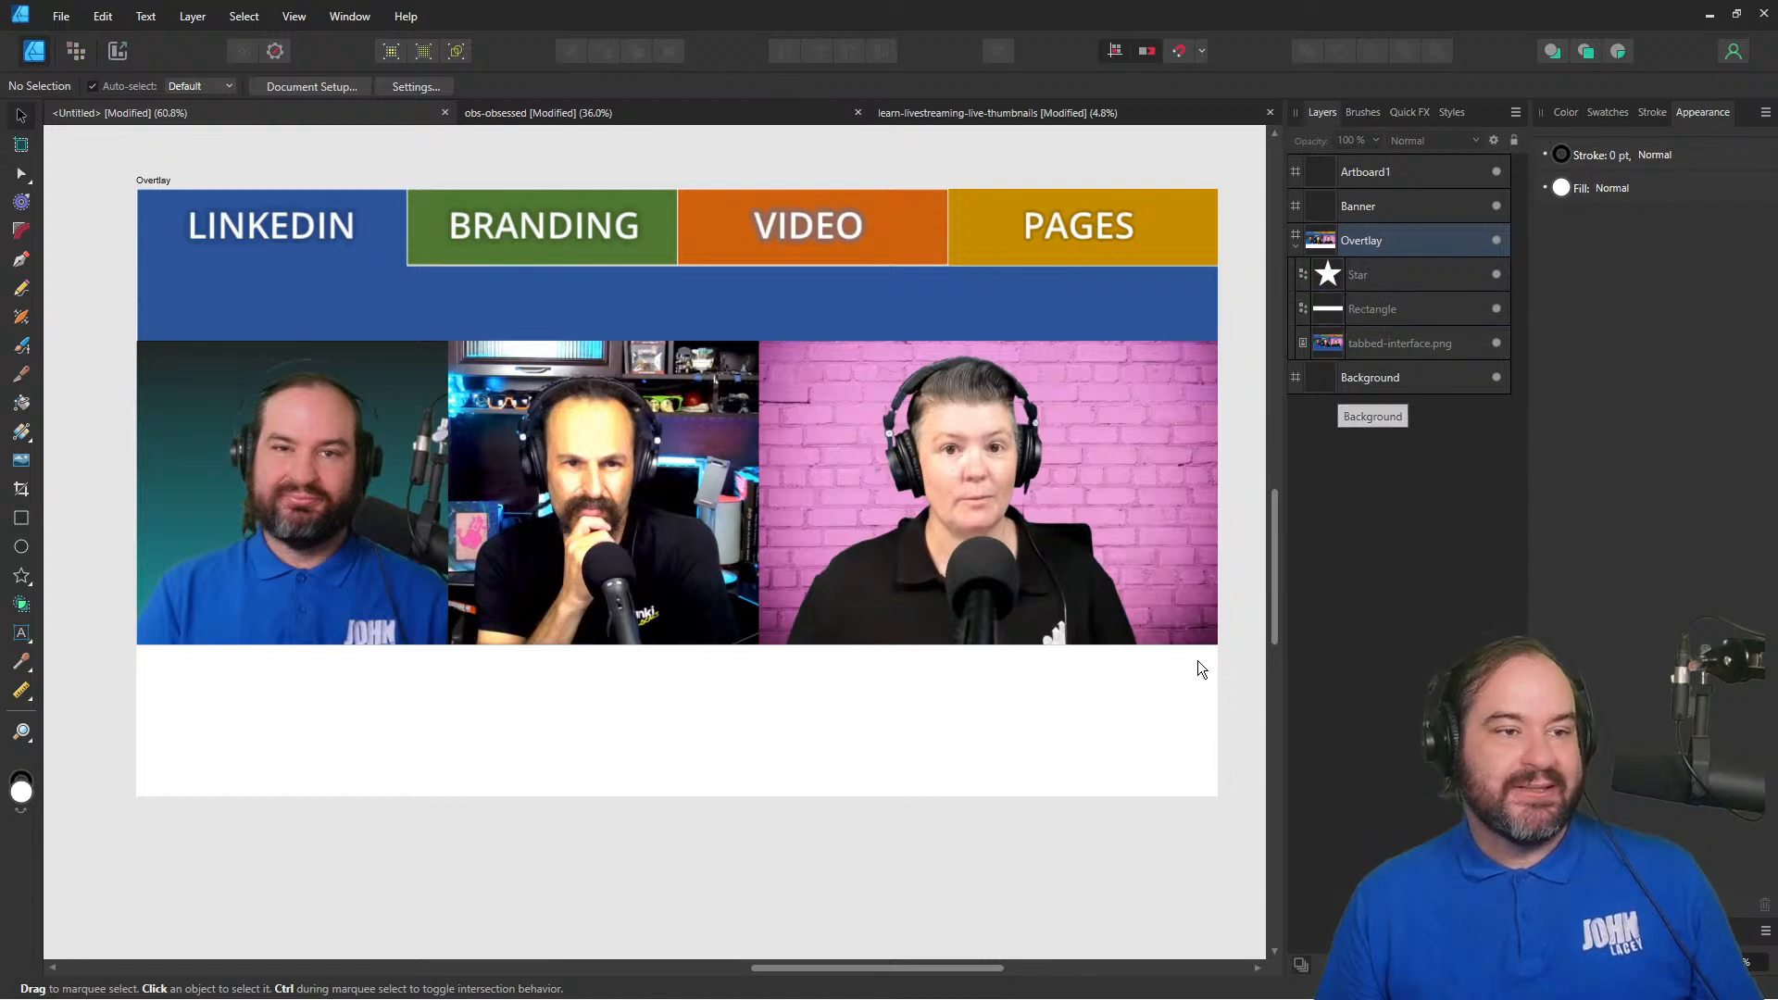
- Subtract the star from the rectangle and check the cut-out by hiding and showing tabbed-interface.png
left_click(1392, 272)
left_click(1401, 313, "shift")
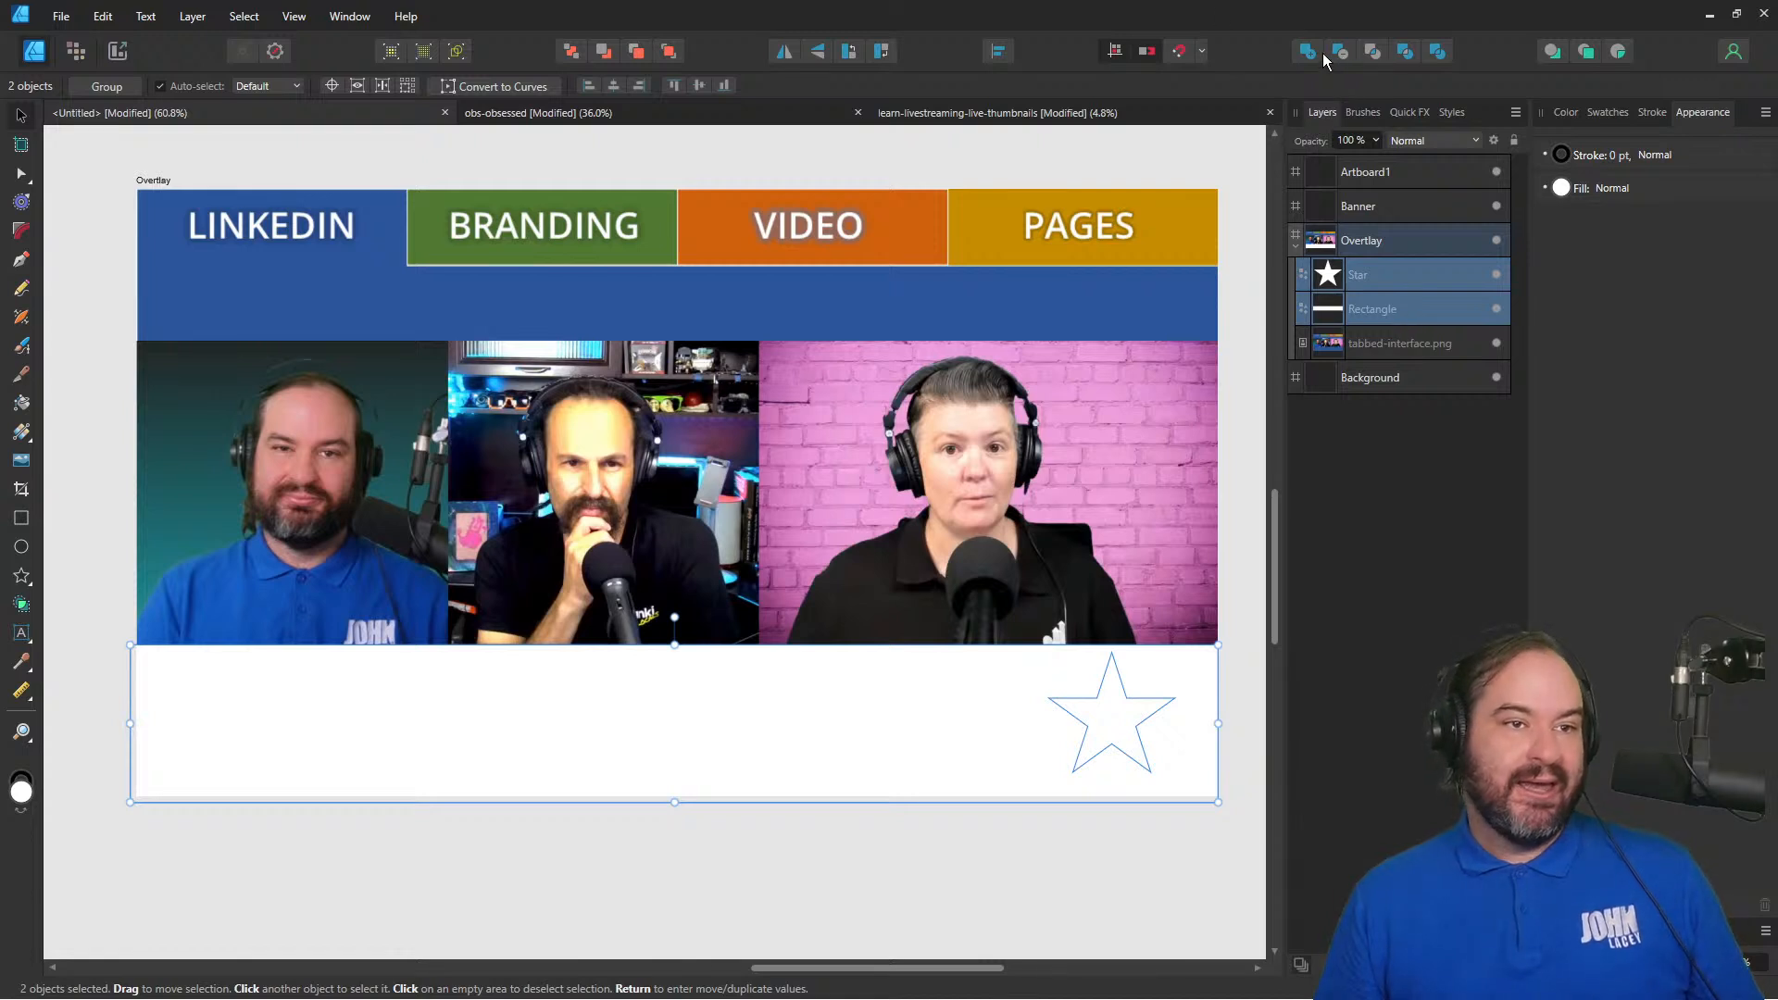
left_click(1330, 54)
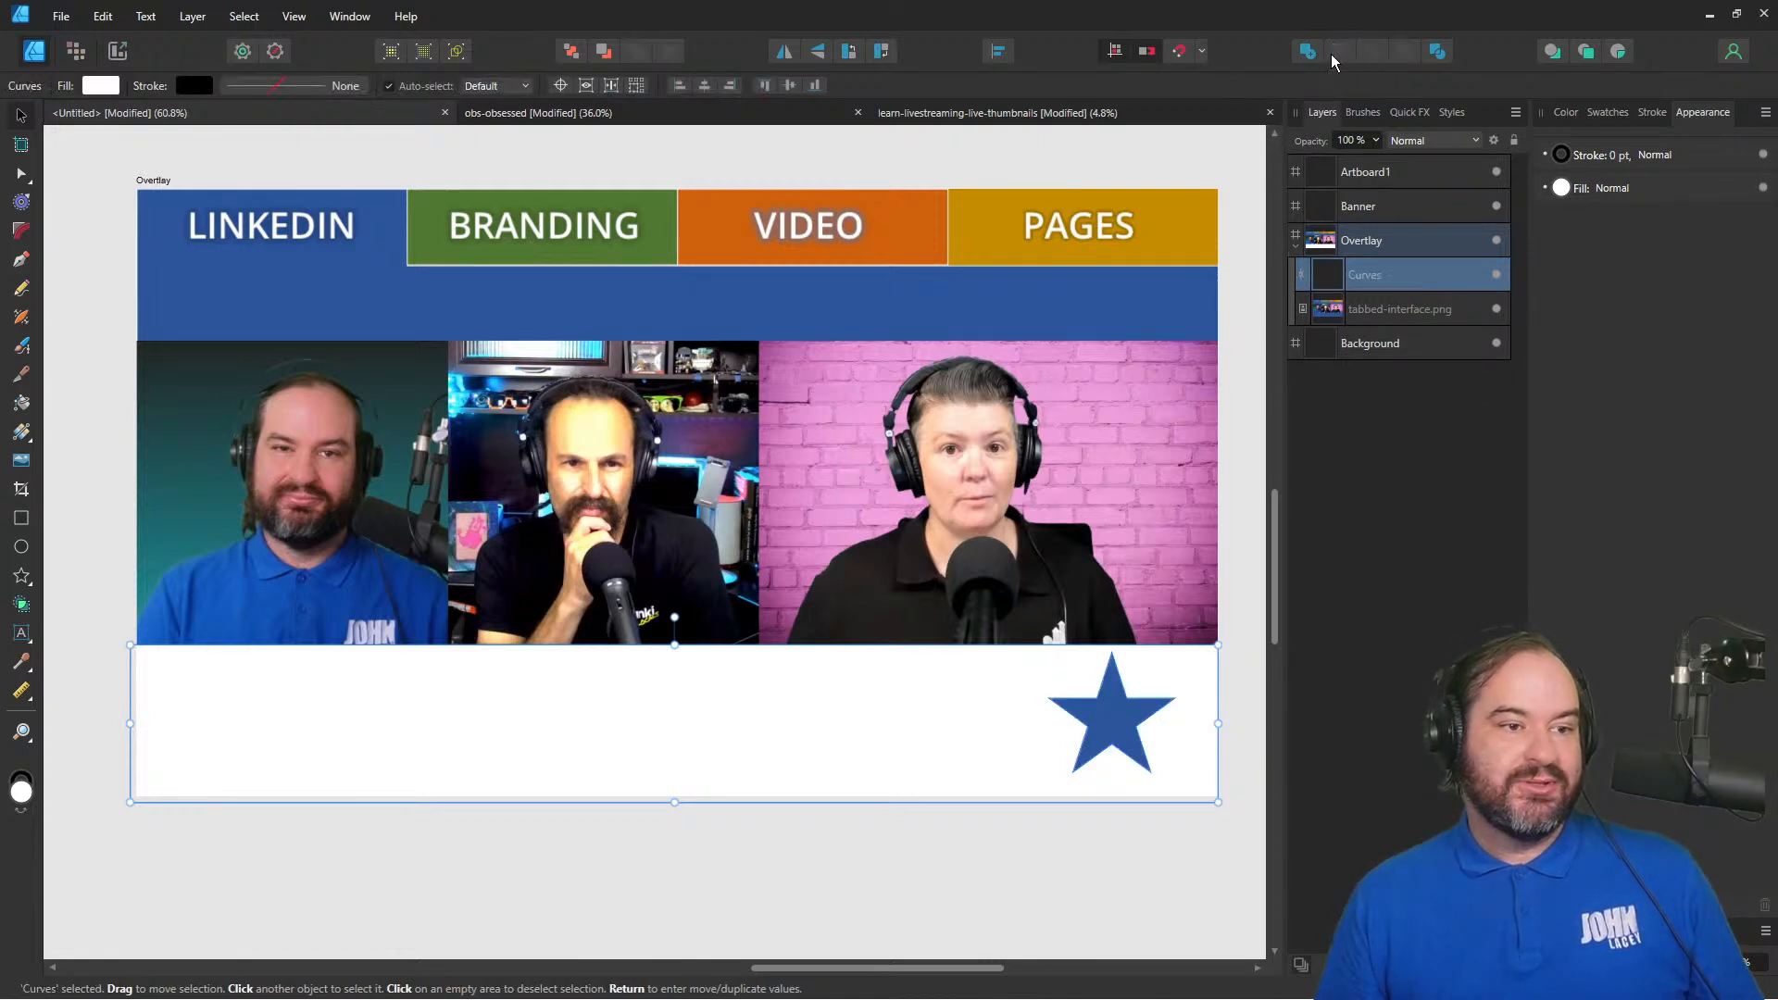
left_click(978, 896)
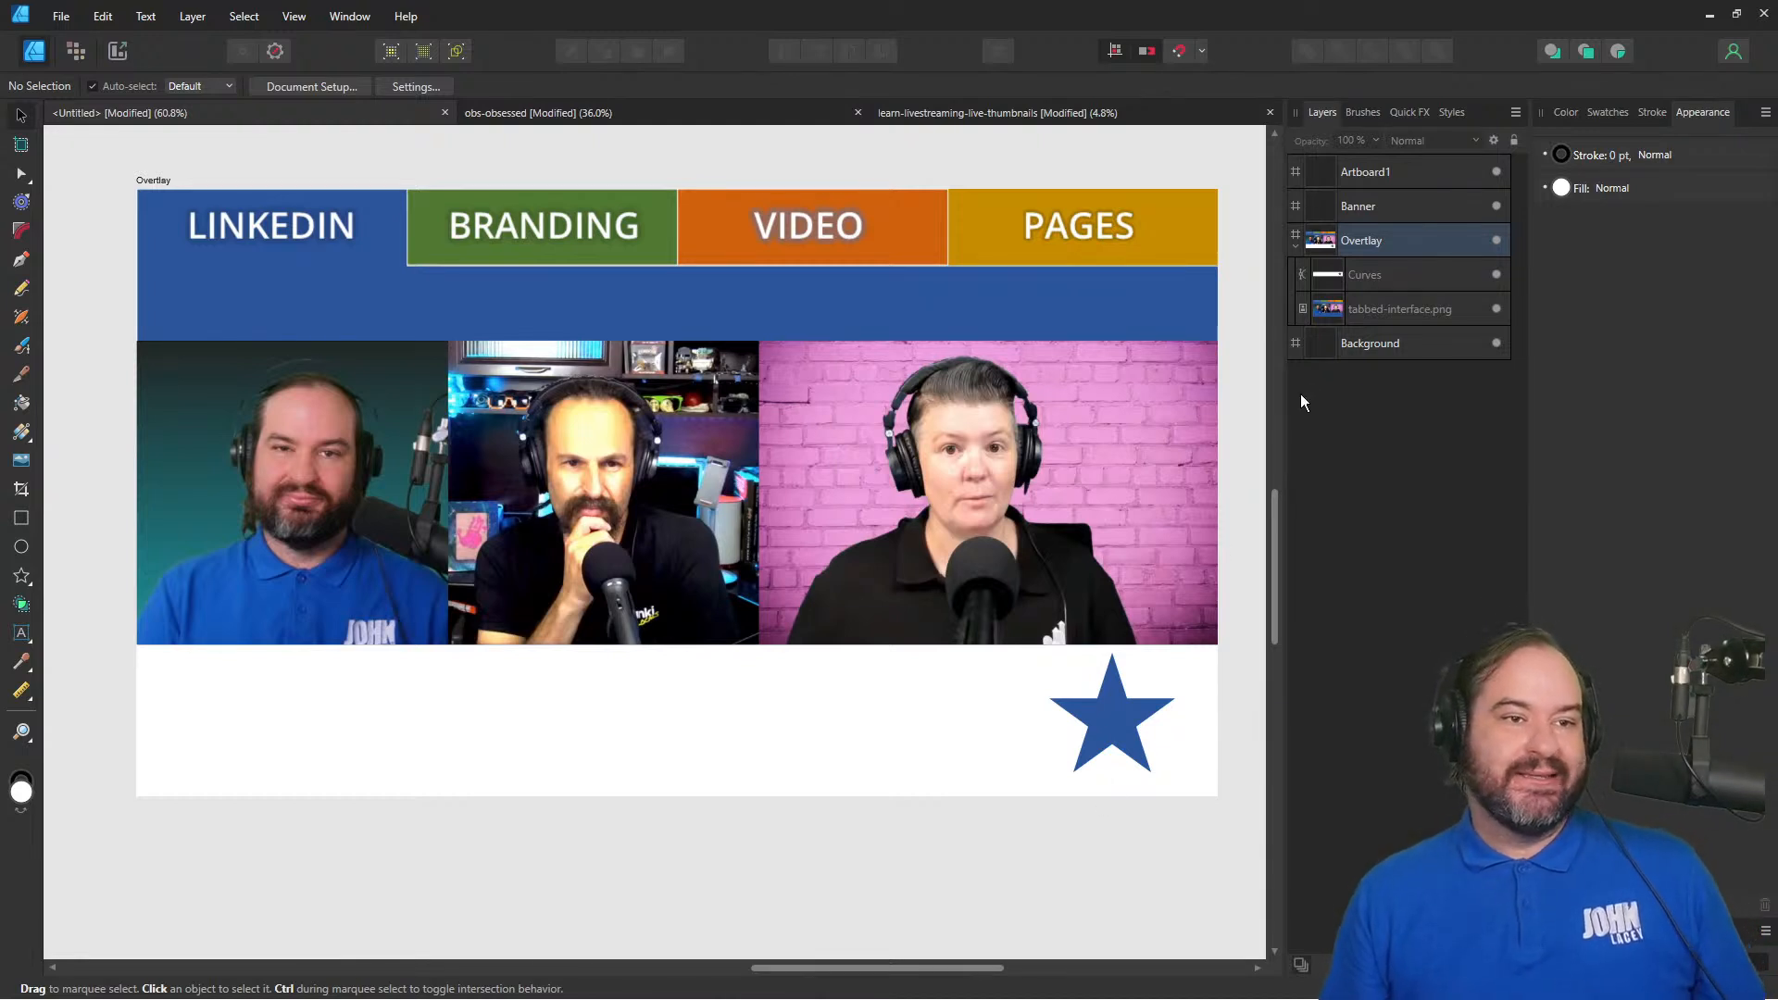
left_click(1496, 308)
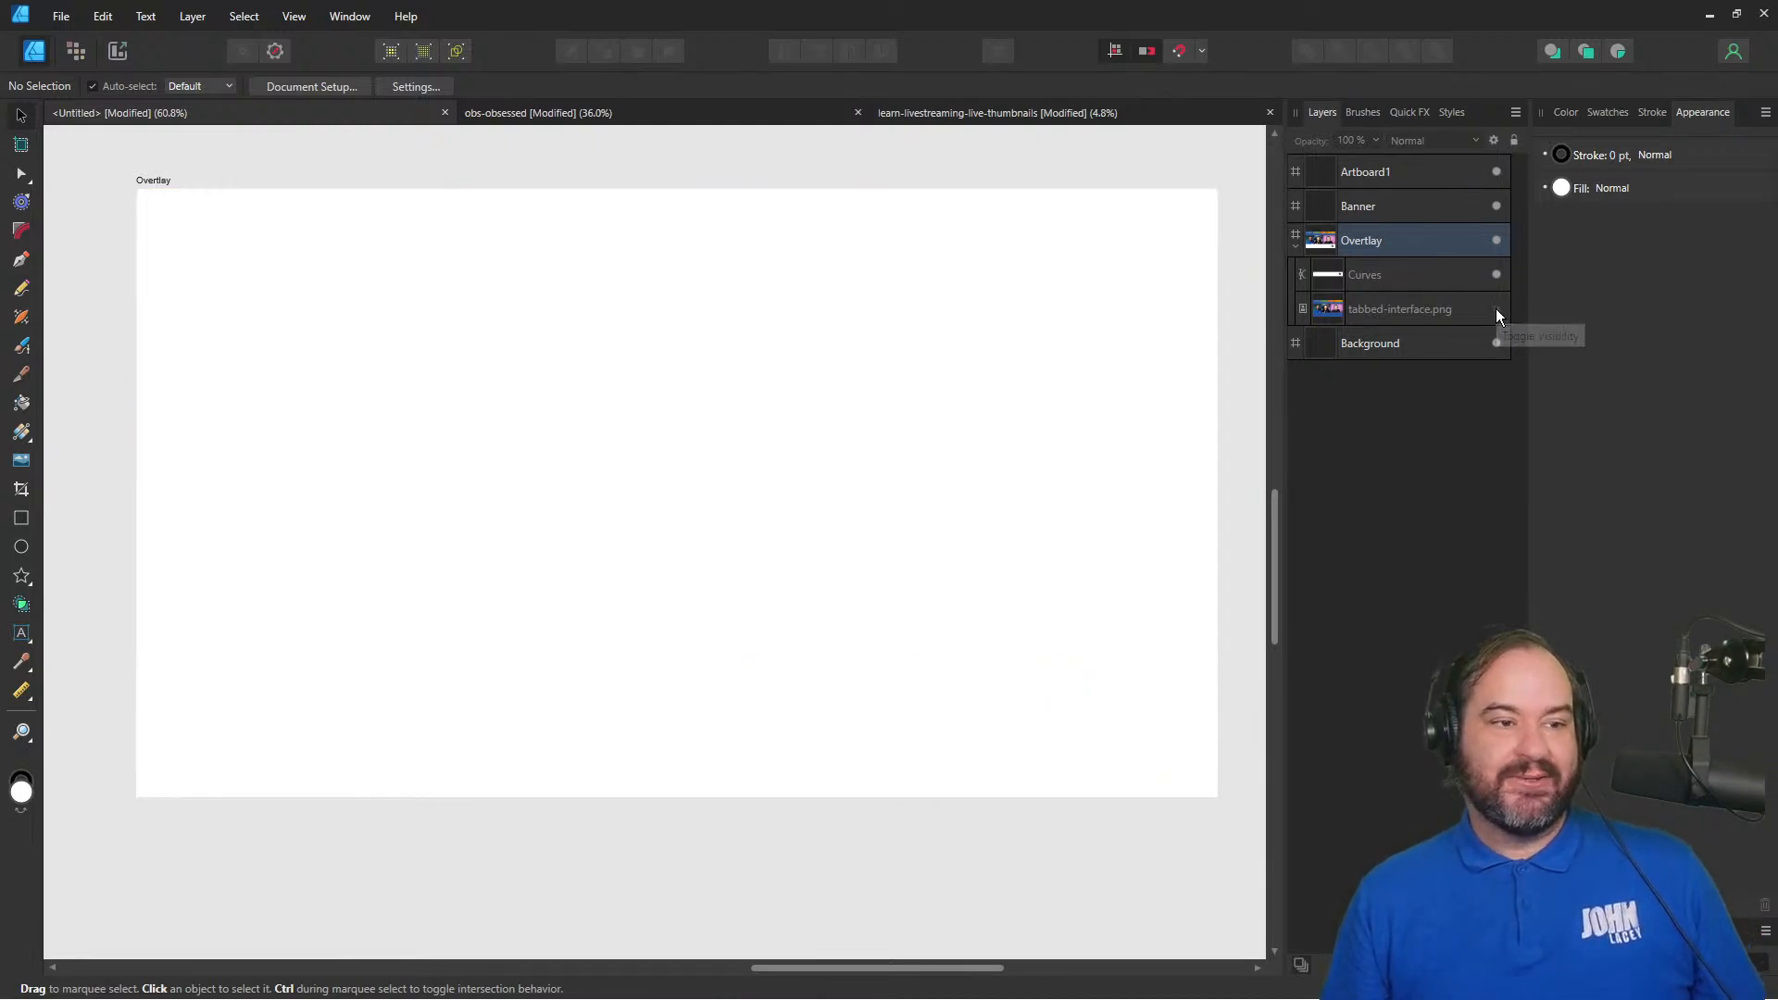
left_click(1496, 308)
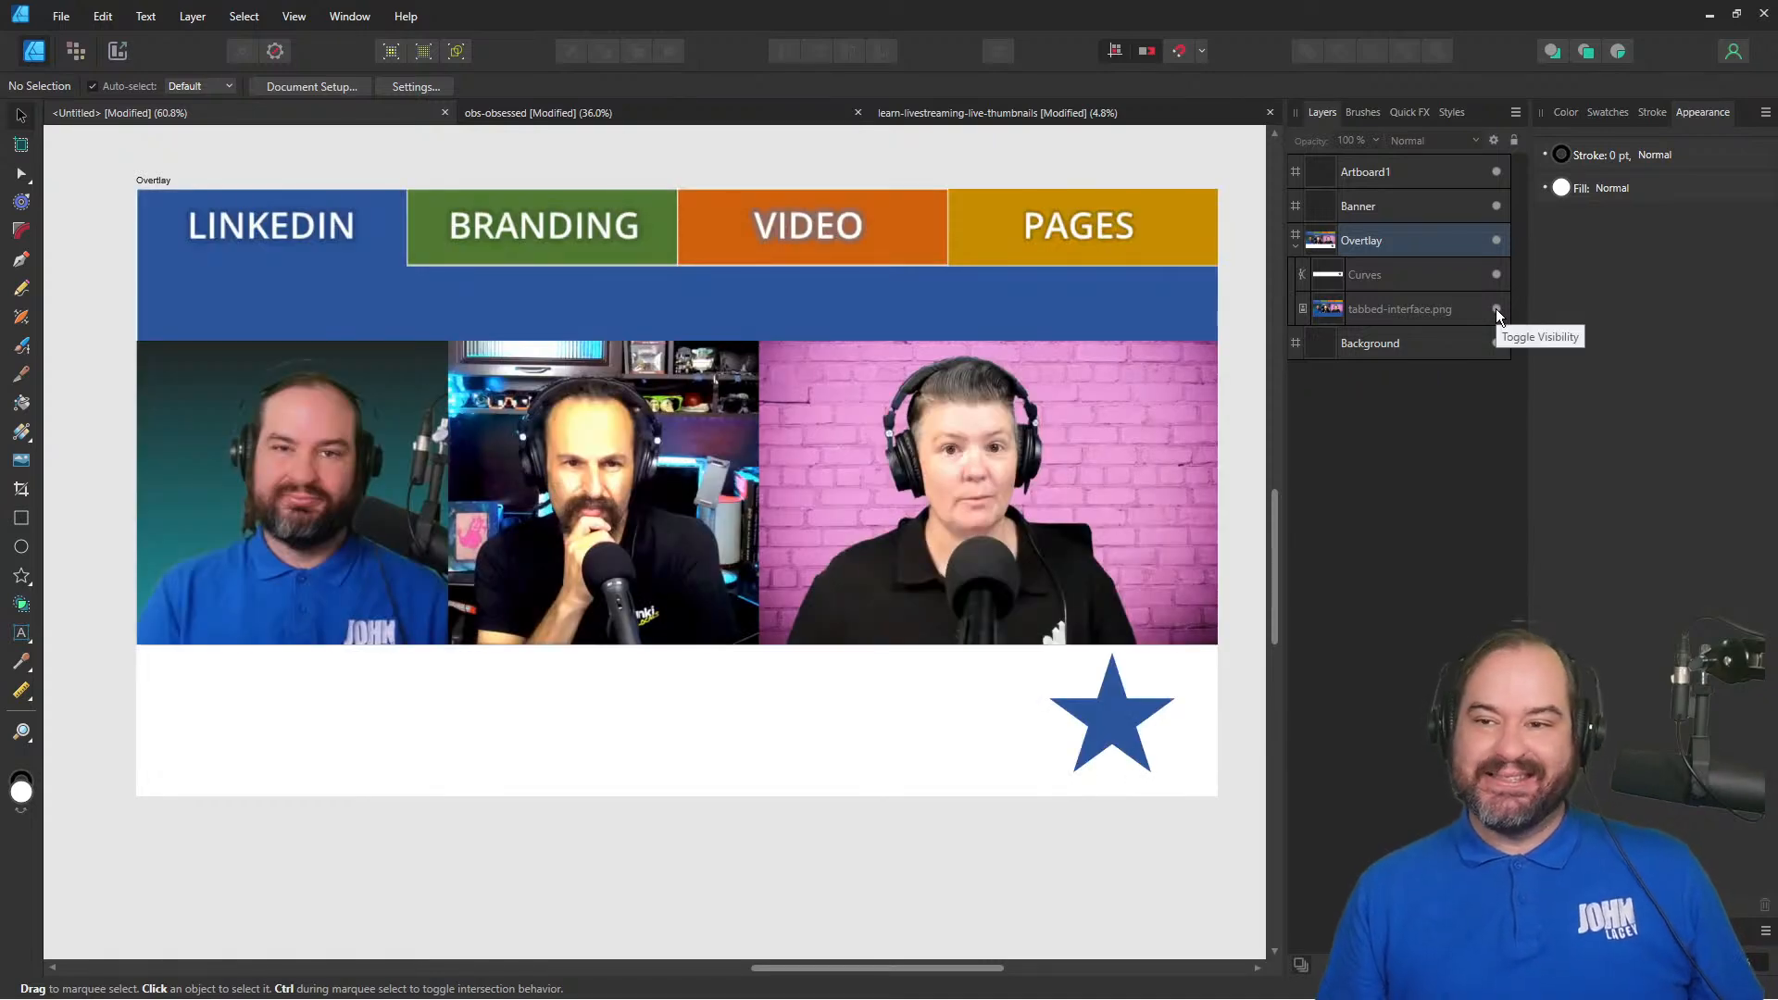
- Fill the rectangle with the star cut-out with a golden-orange swatch from the Colors palette
left_click(316, 776)
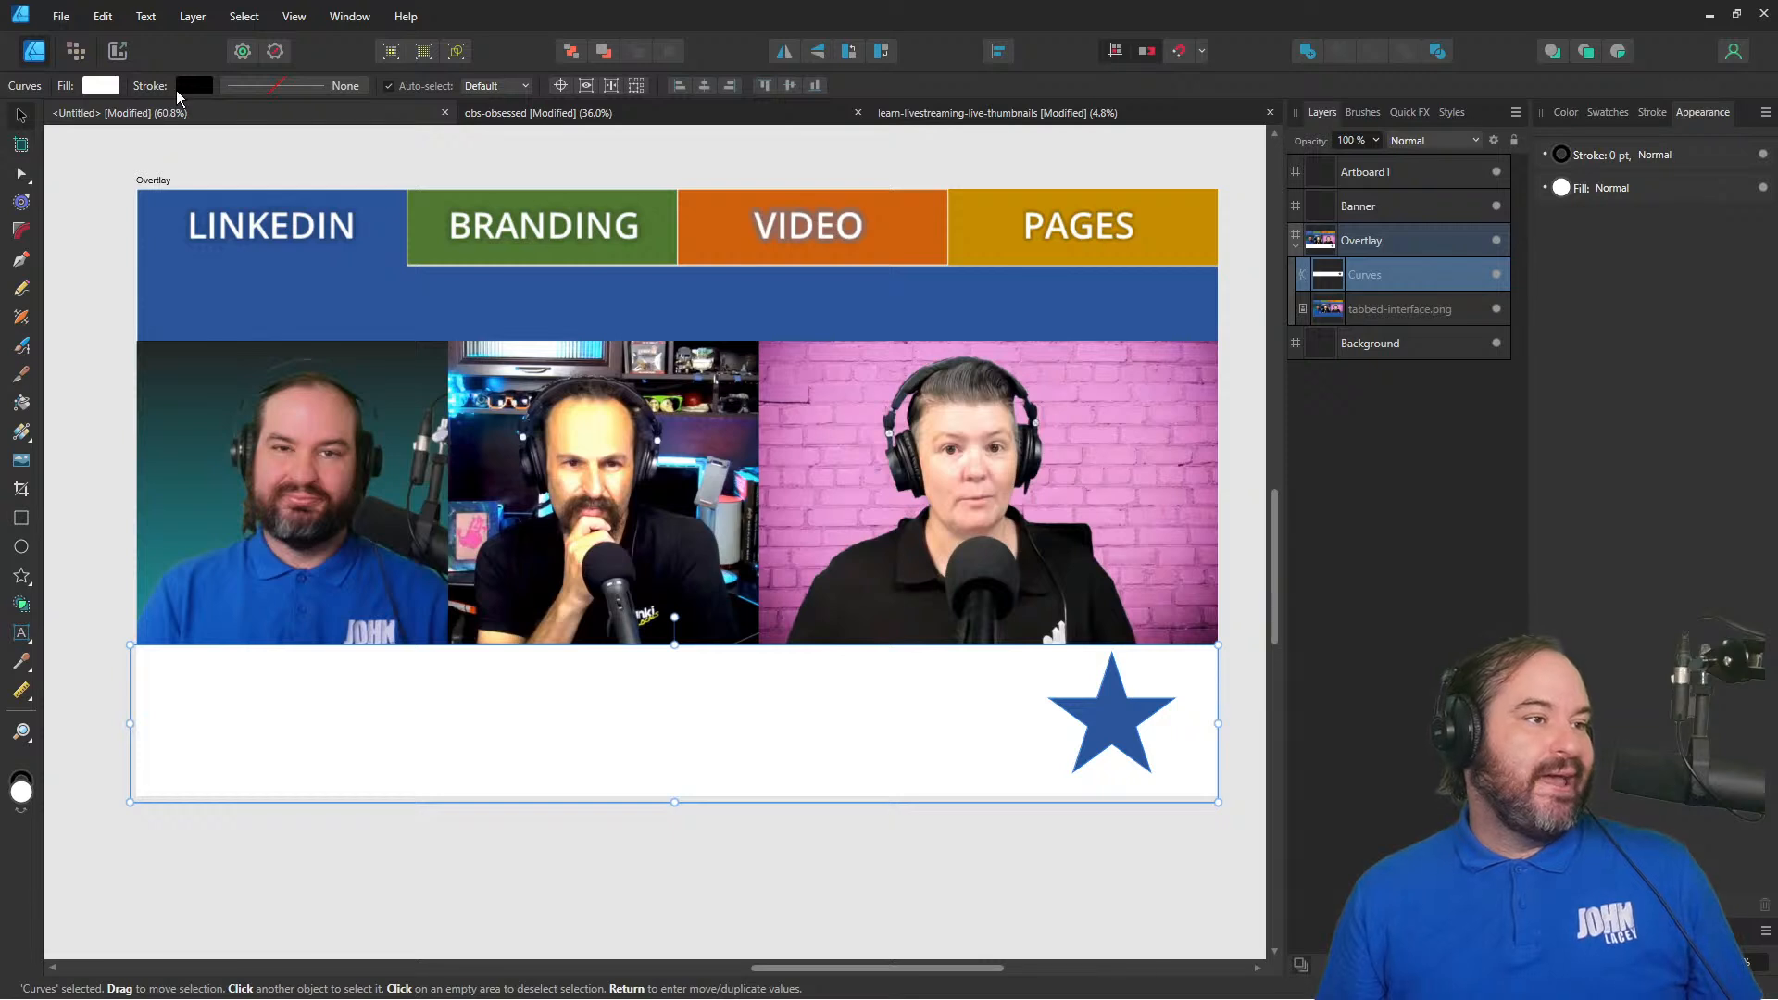
left_click(102, 85)
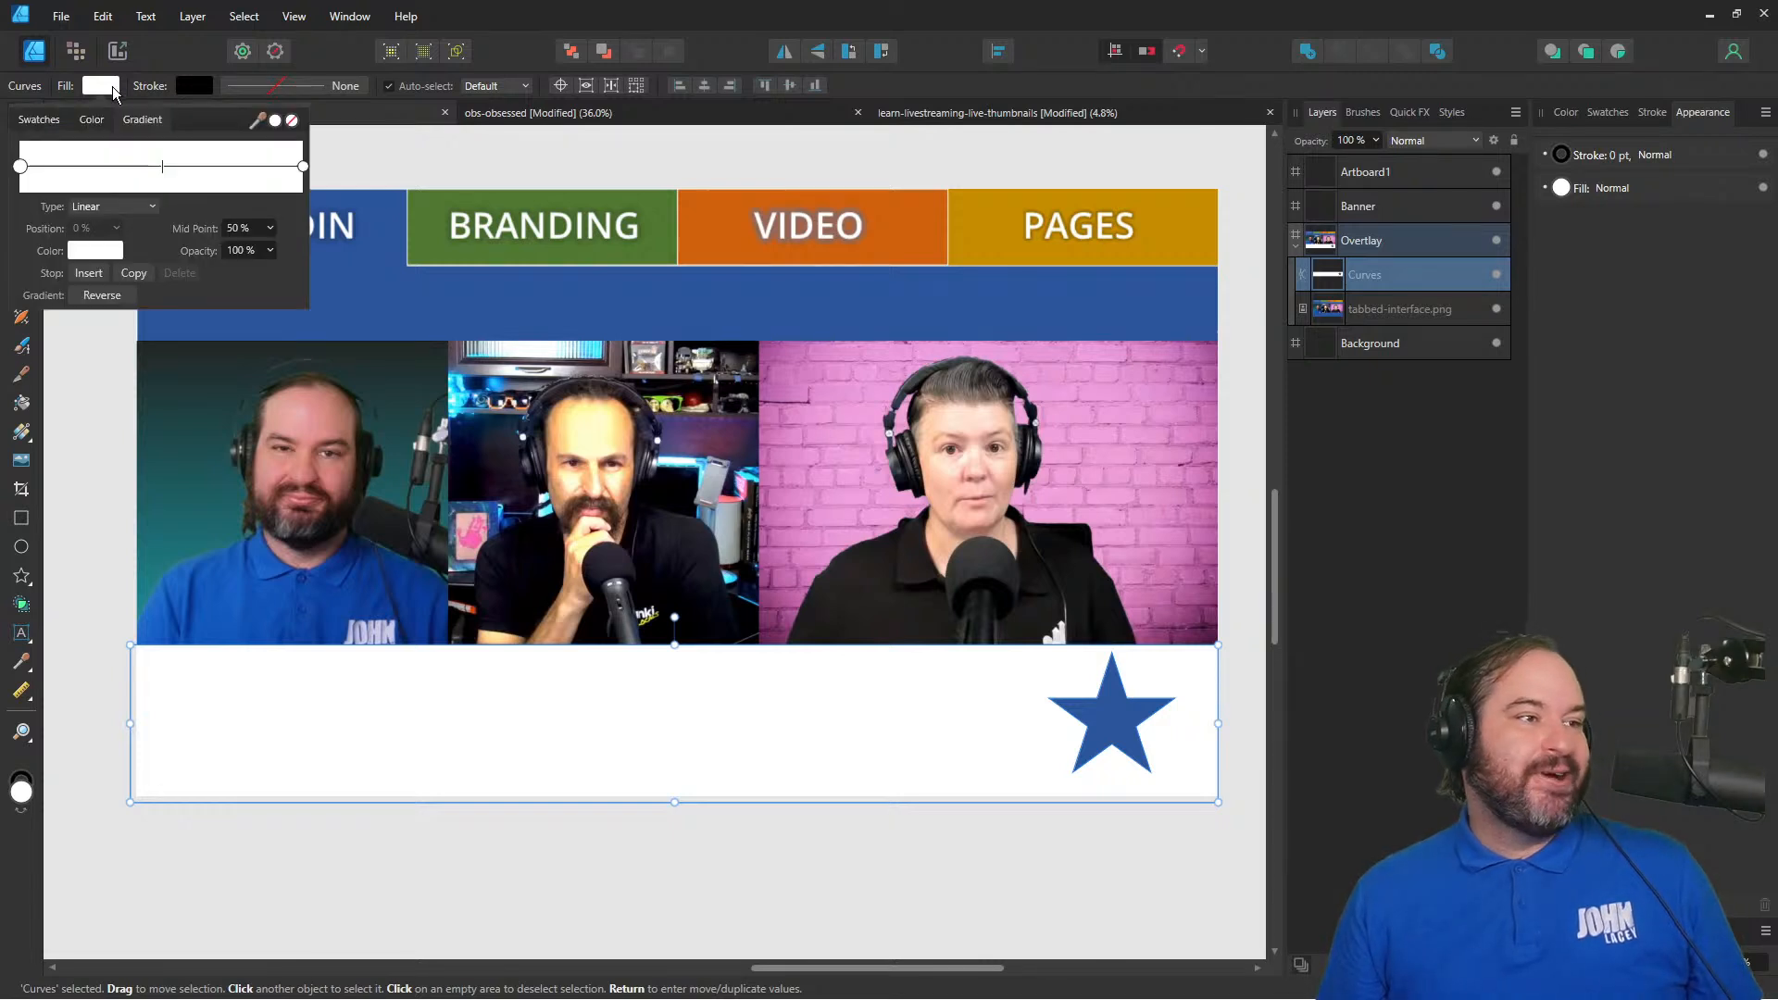
left_click(39, 119)
left_click(204, 214)
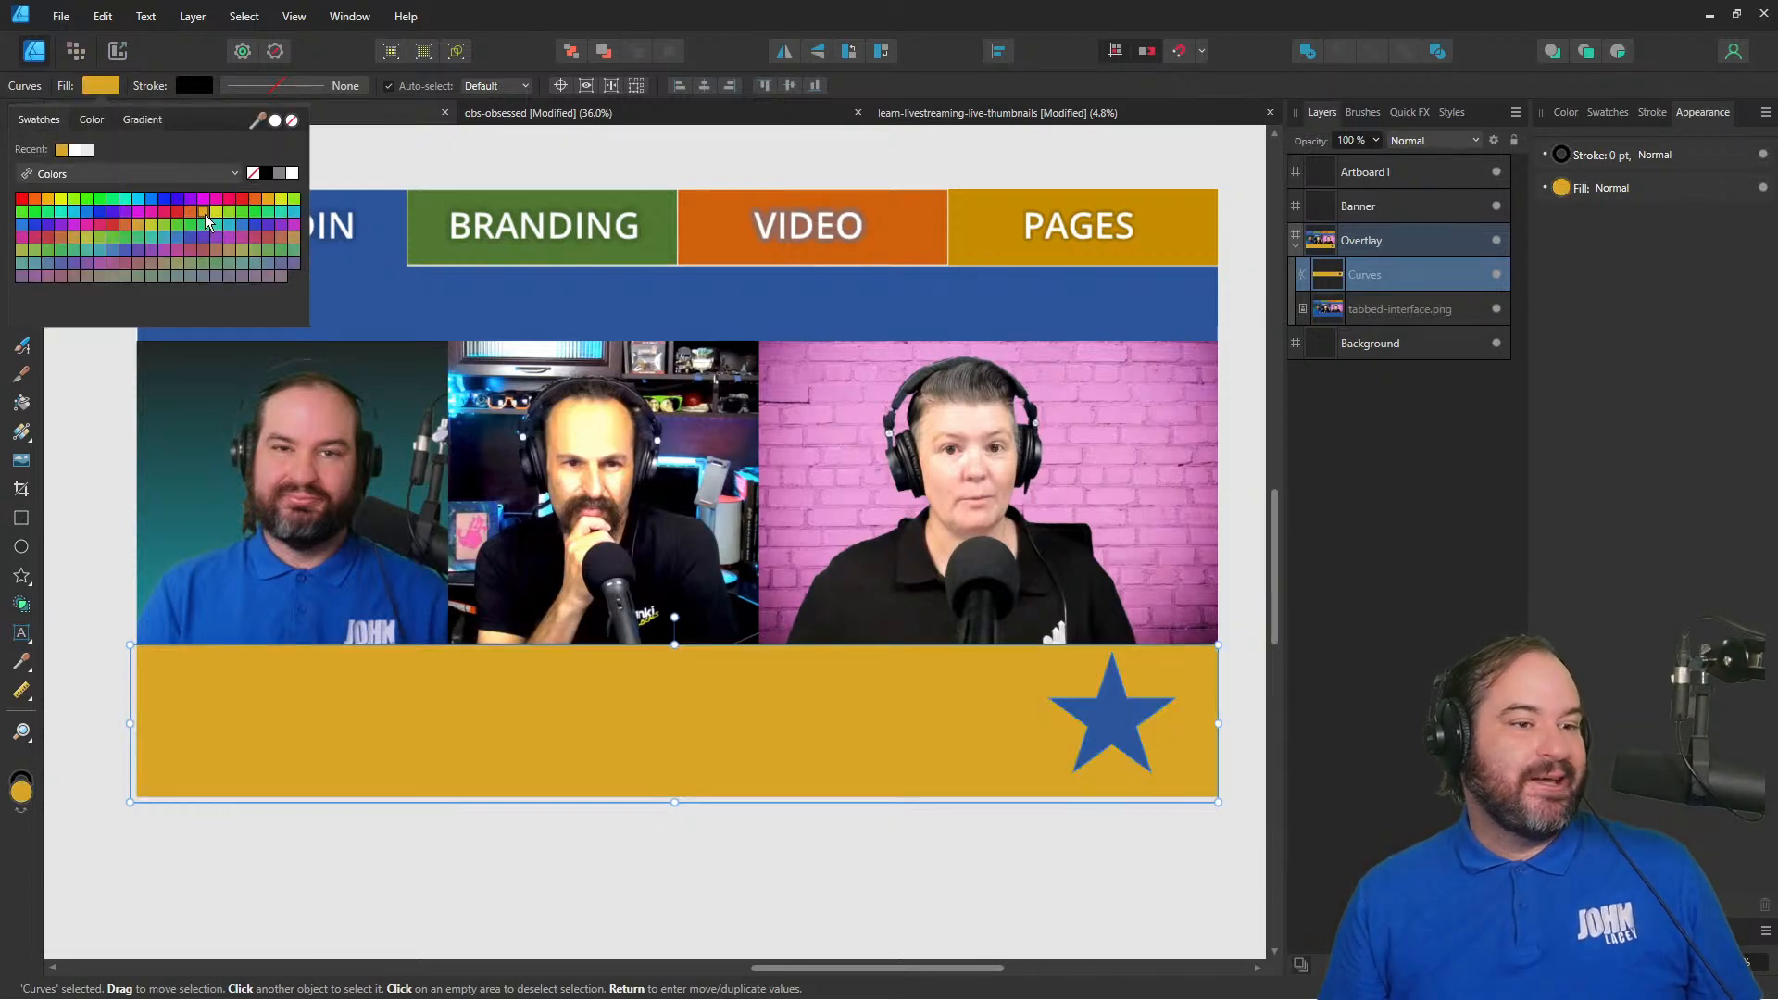
left_click(1003, 8)
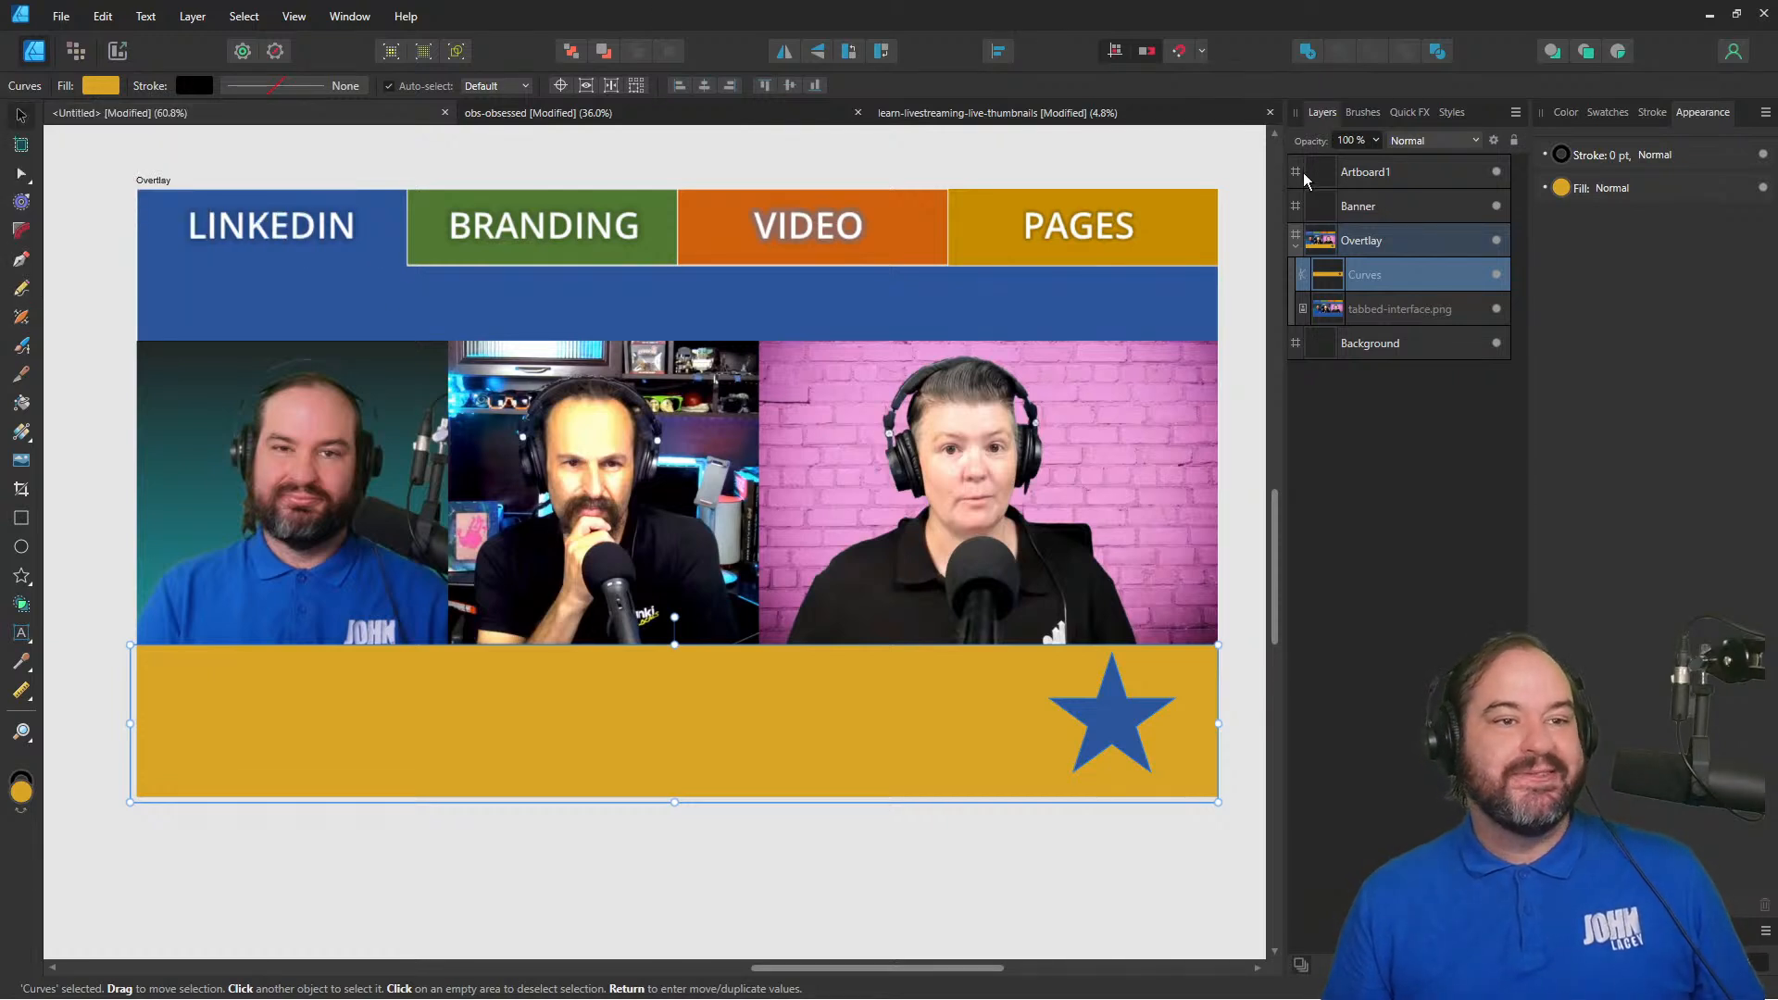
- Hide tabbed-interface.png and look through the PNG export presets, file formats and advanced settings for the Overtlay artboard without exporting
left_click(1497, 309)
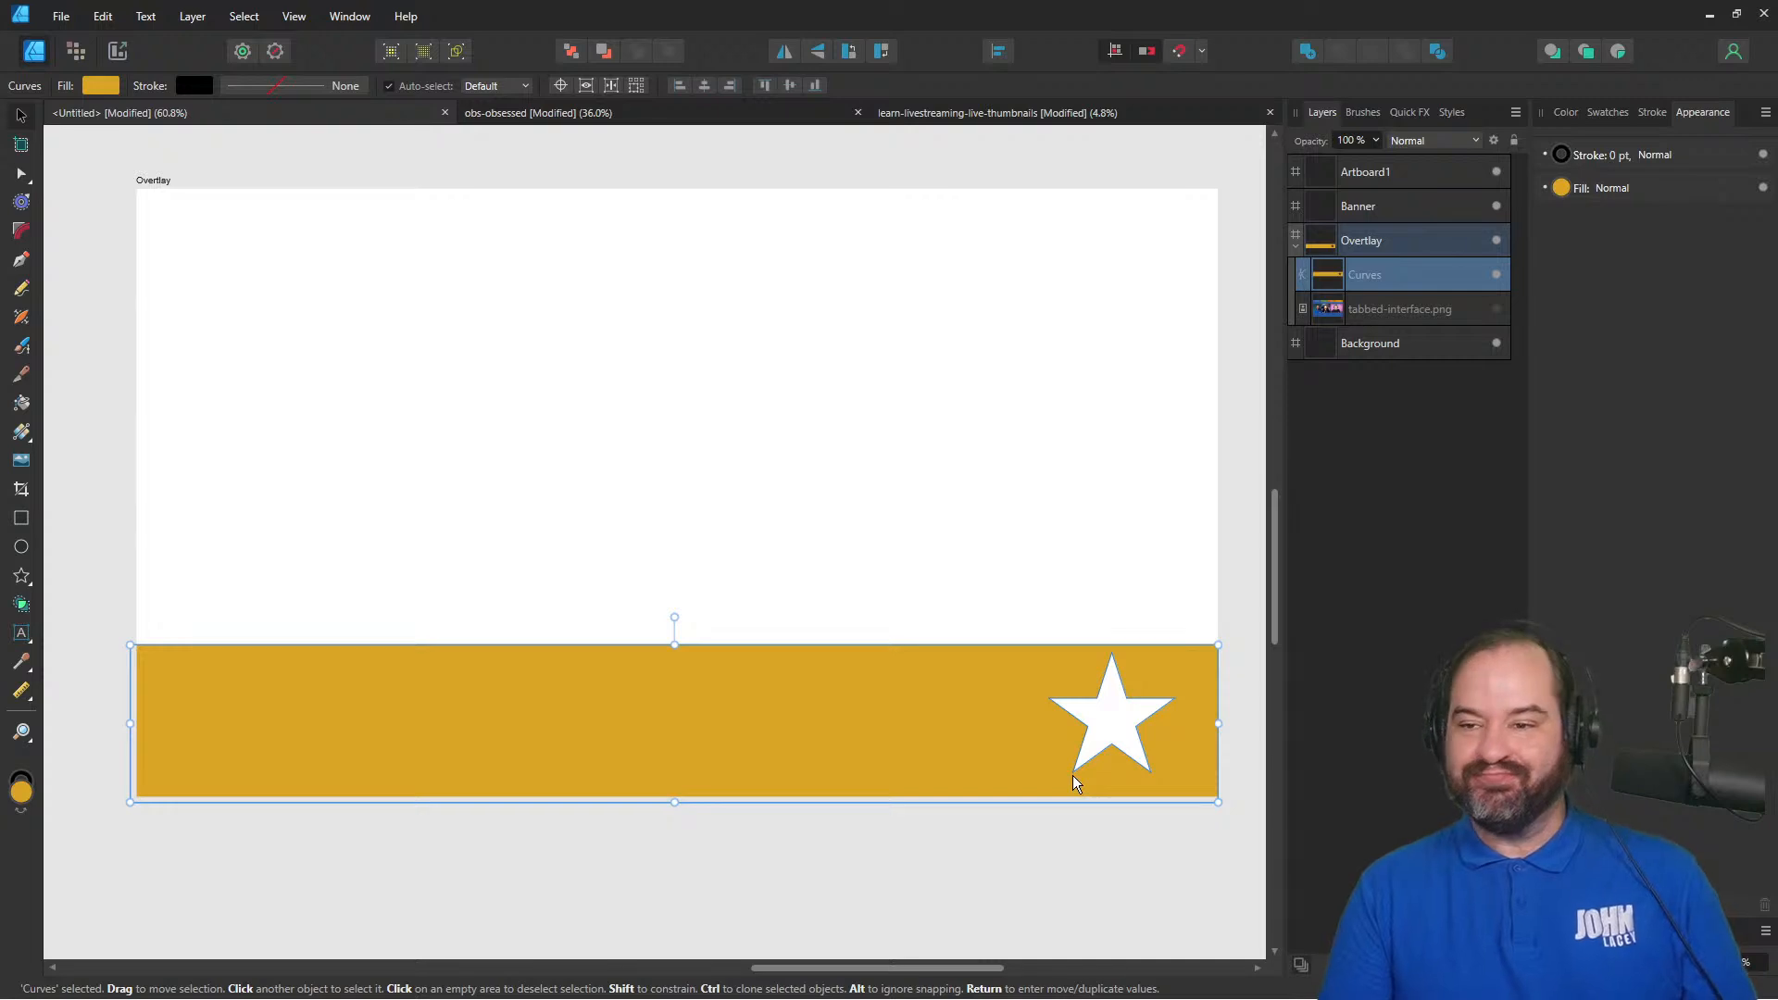
left_click(59, 18)
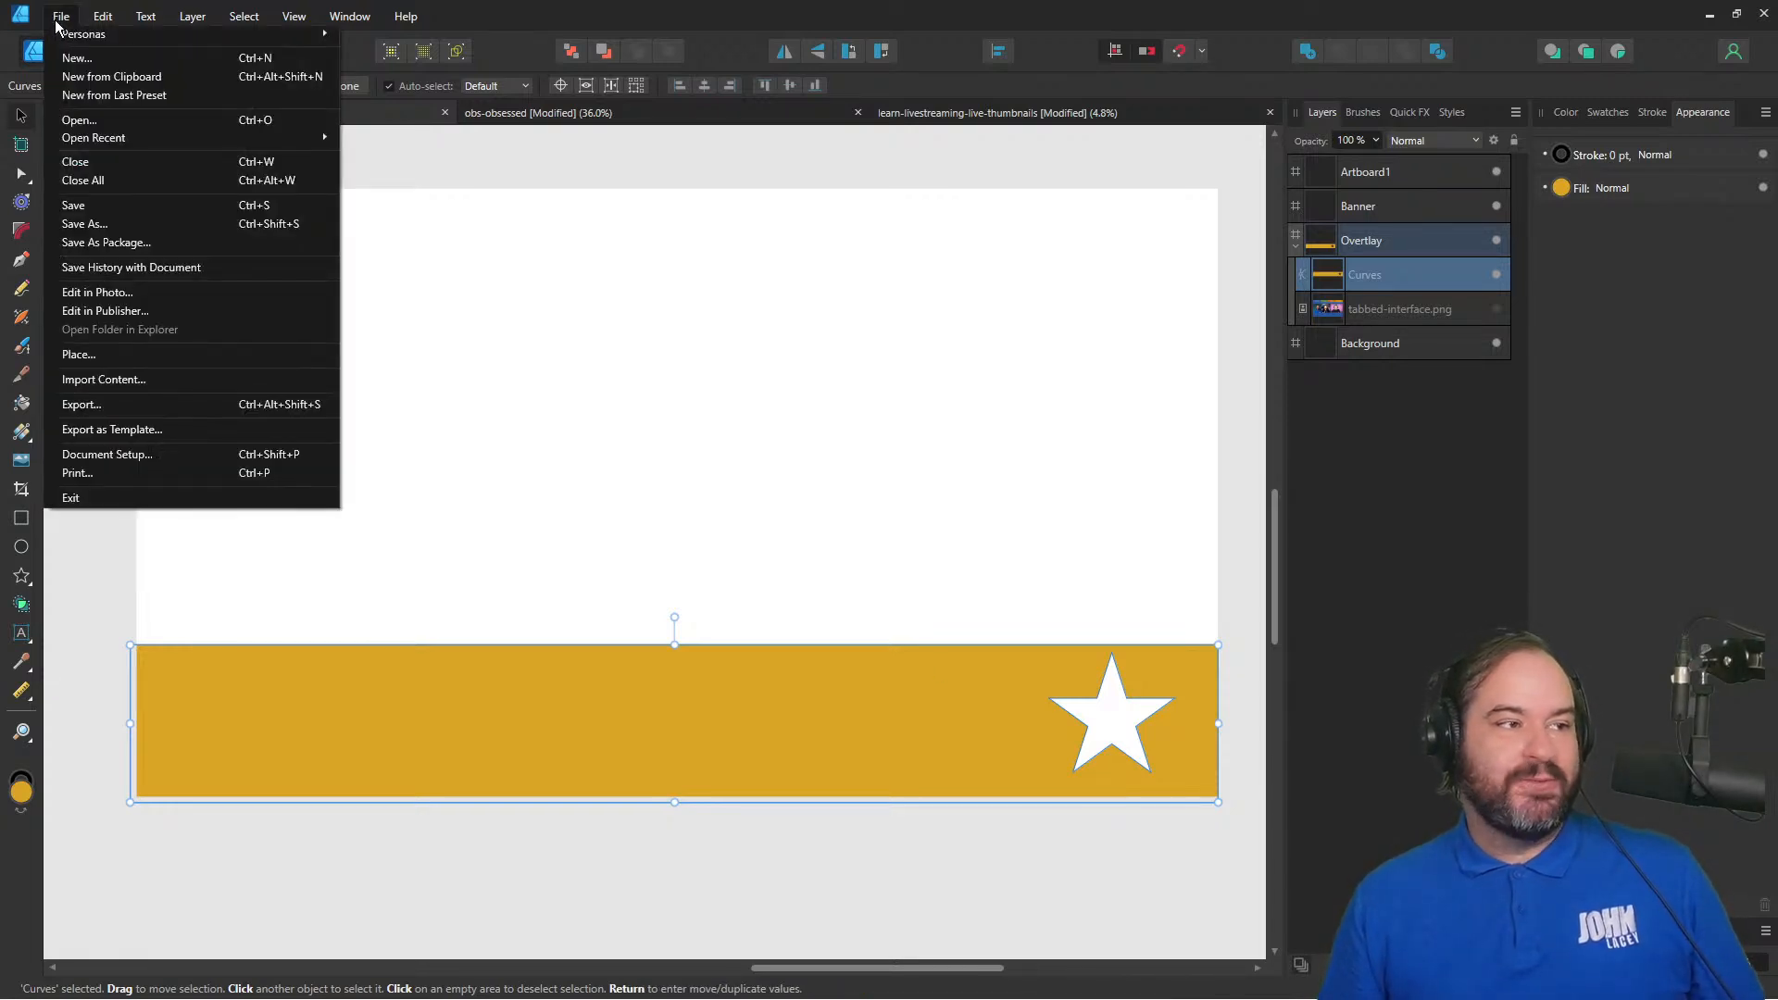
left_click(220, 402)
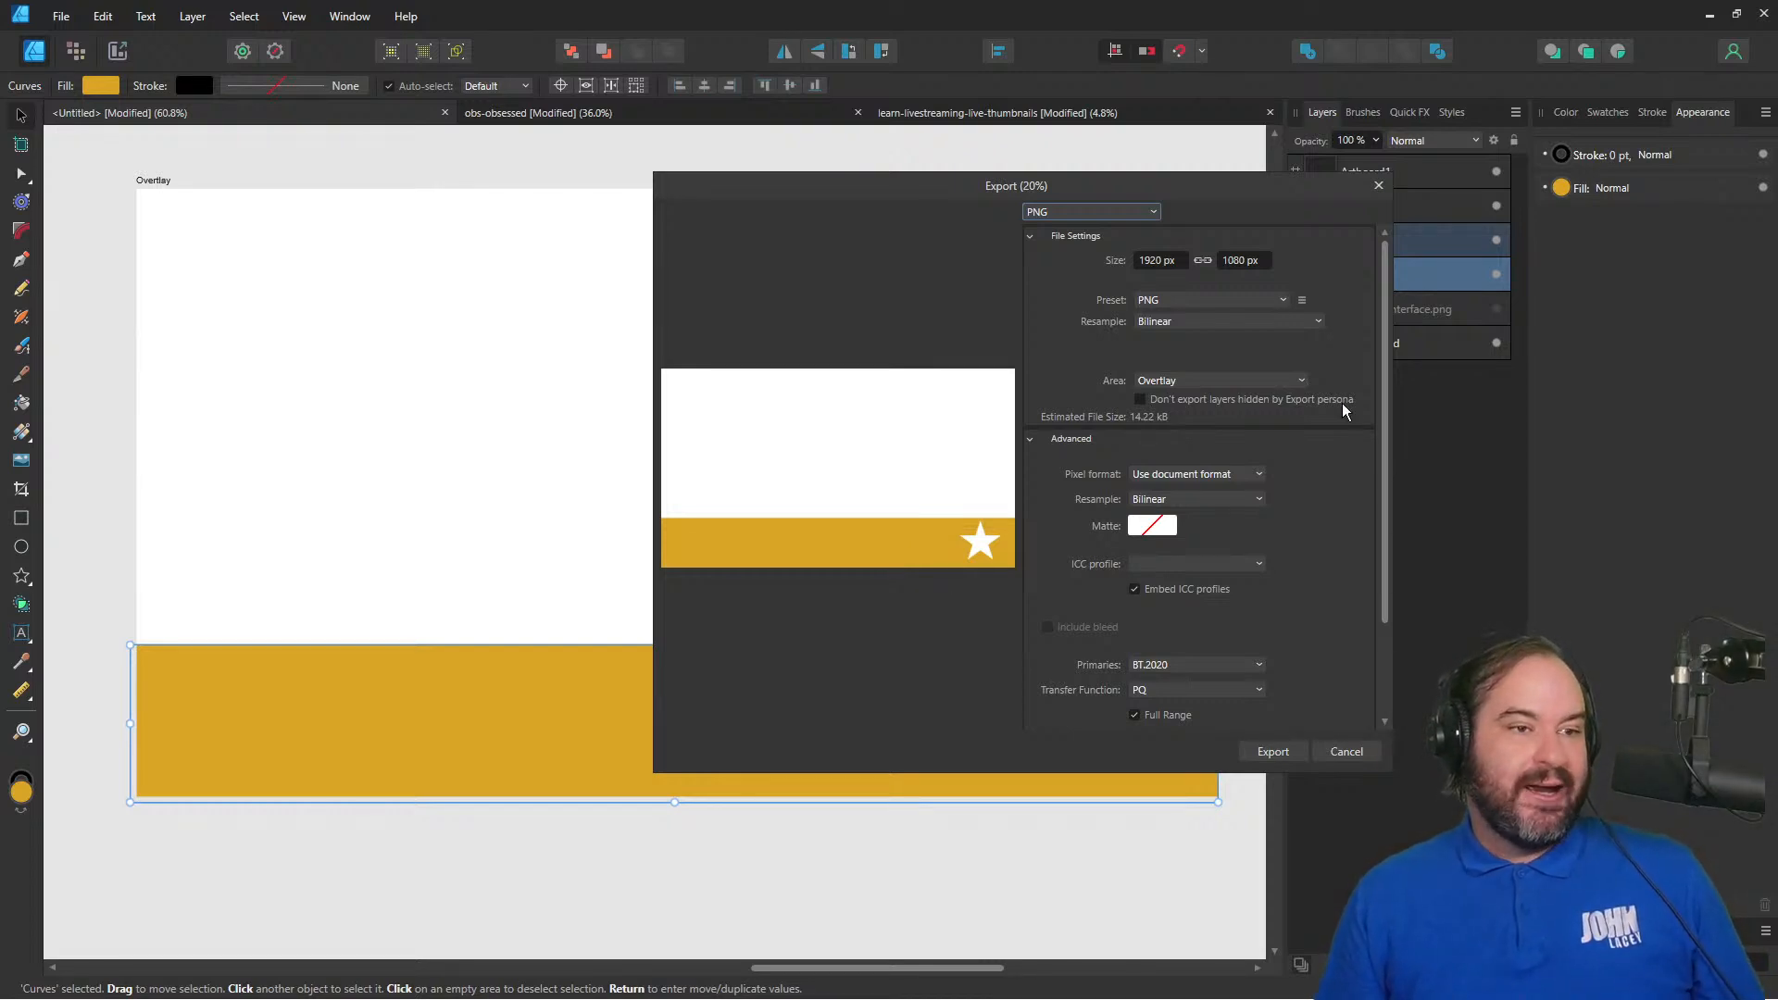
left_click(1276, 297)
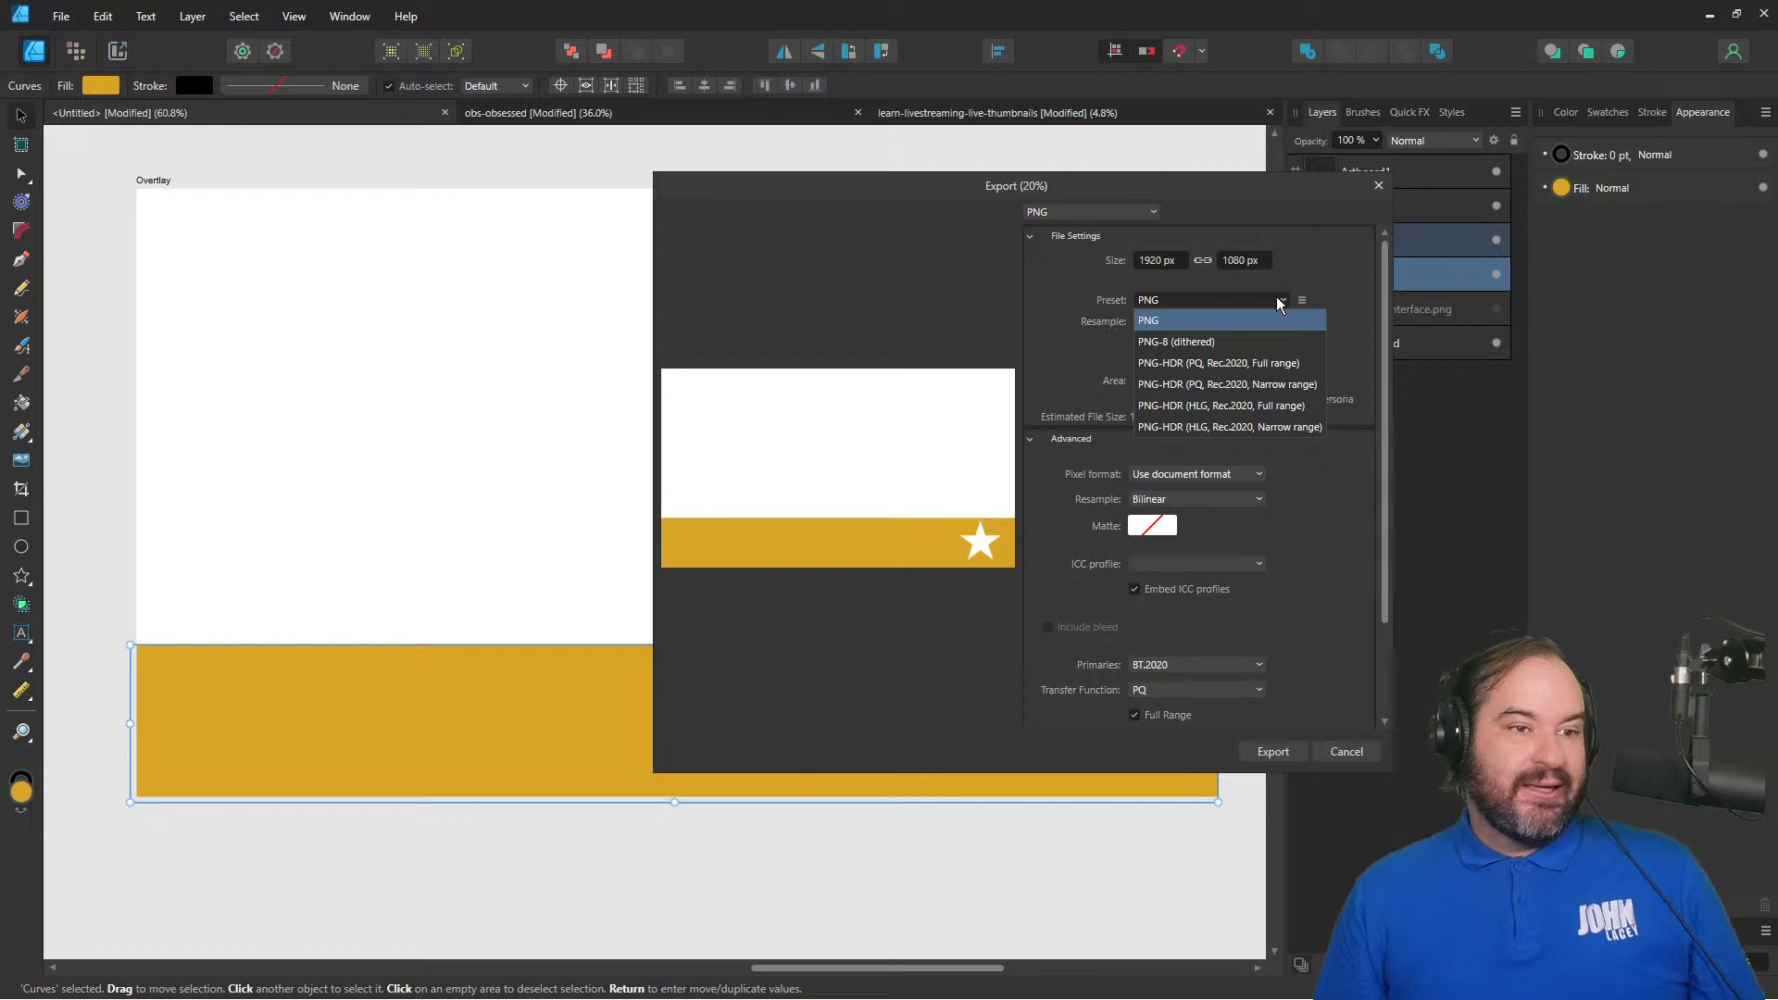
left_click(1231, 291)
left_click(1182, 298)
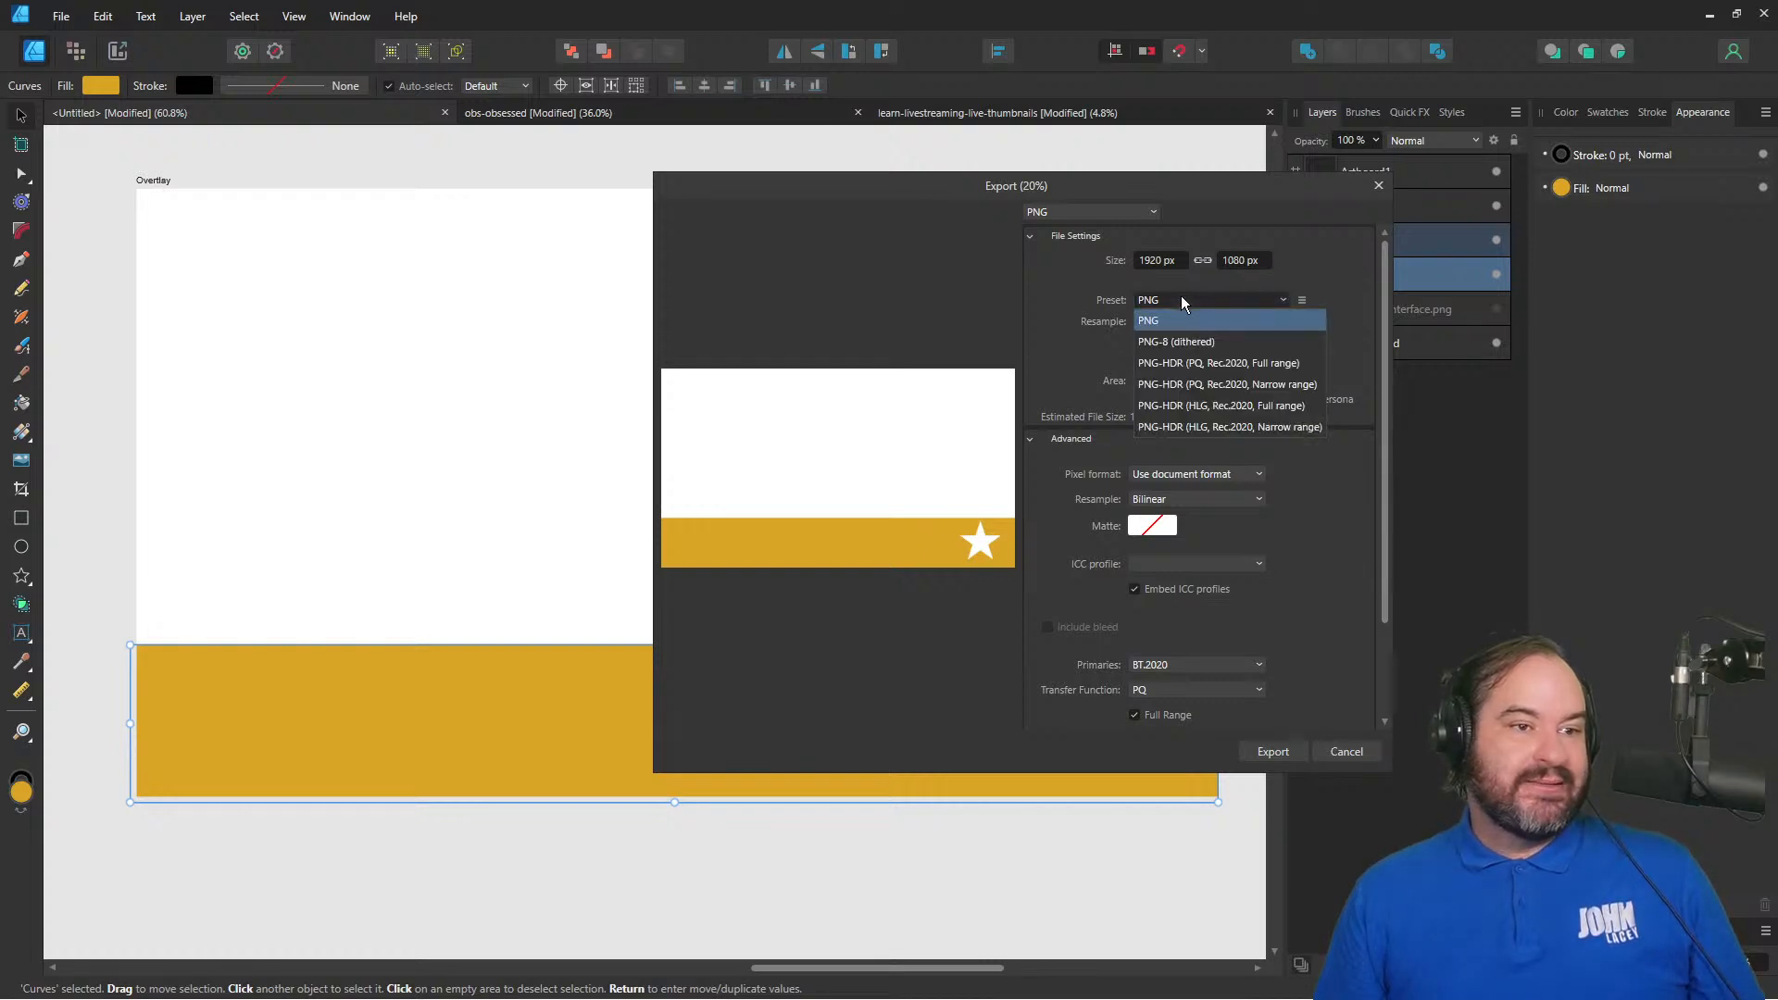
left_click(1181, 296)
left_click(1084, 210)
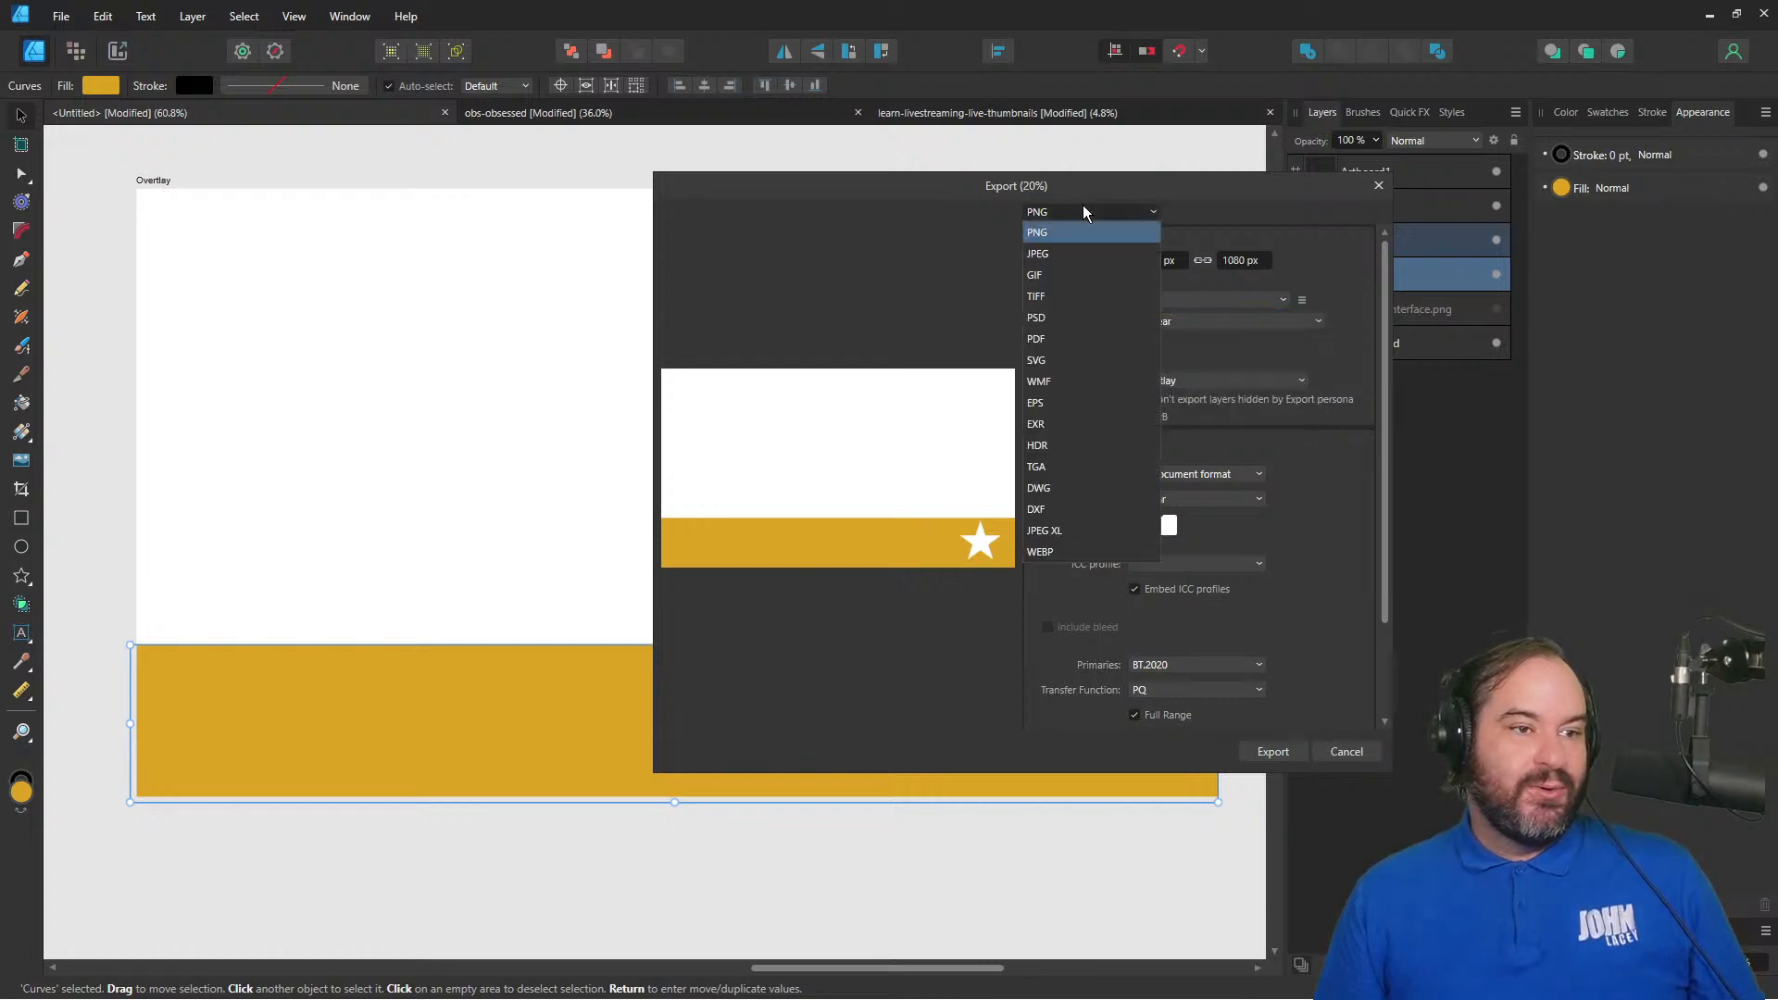
left_click(1083, 233)
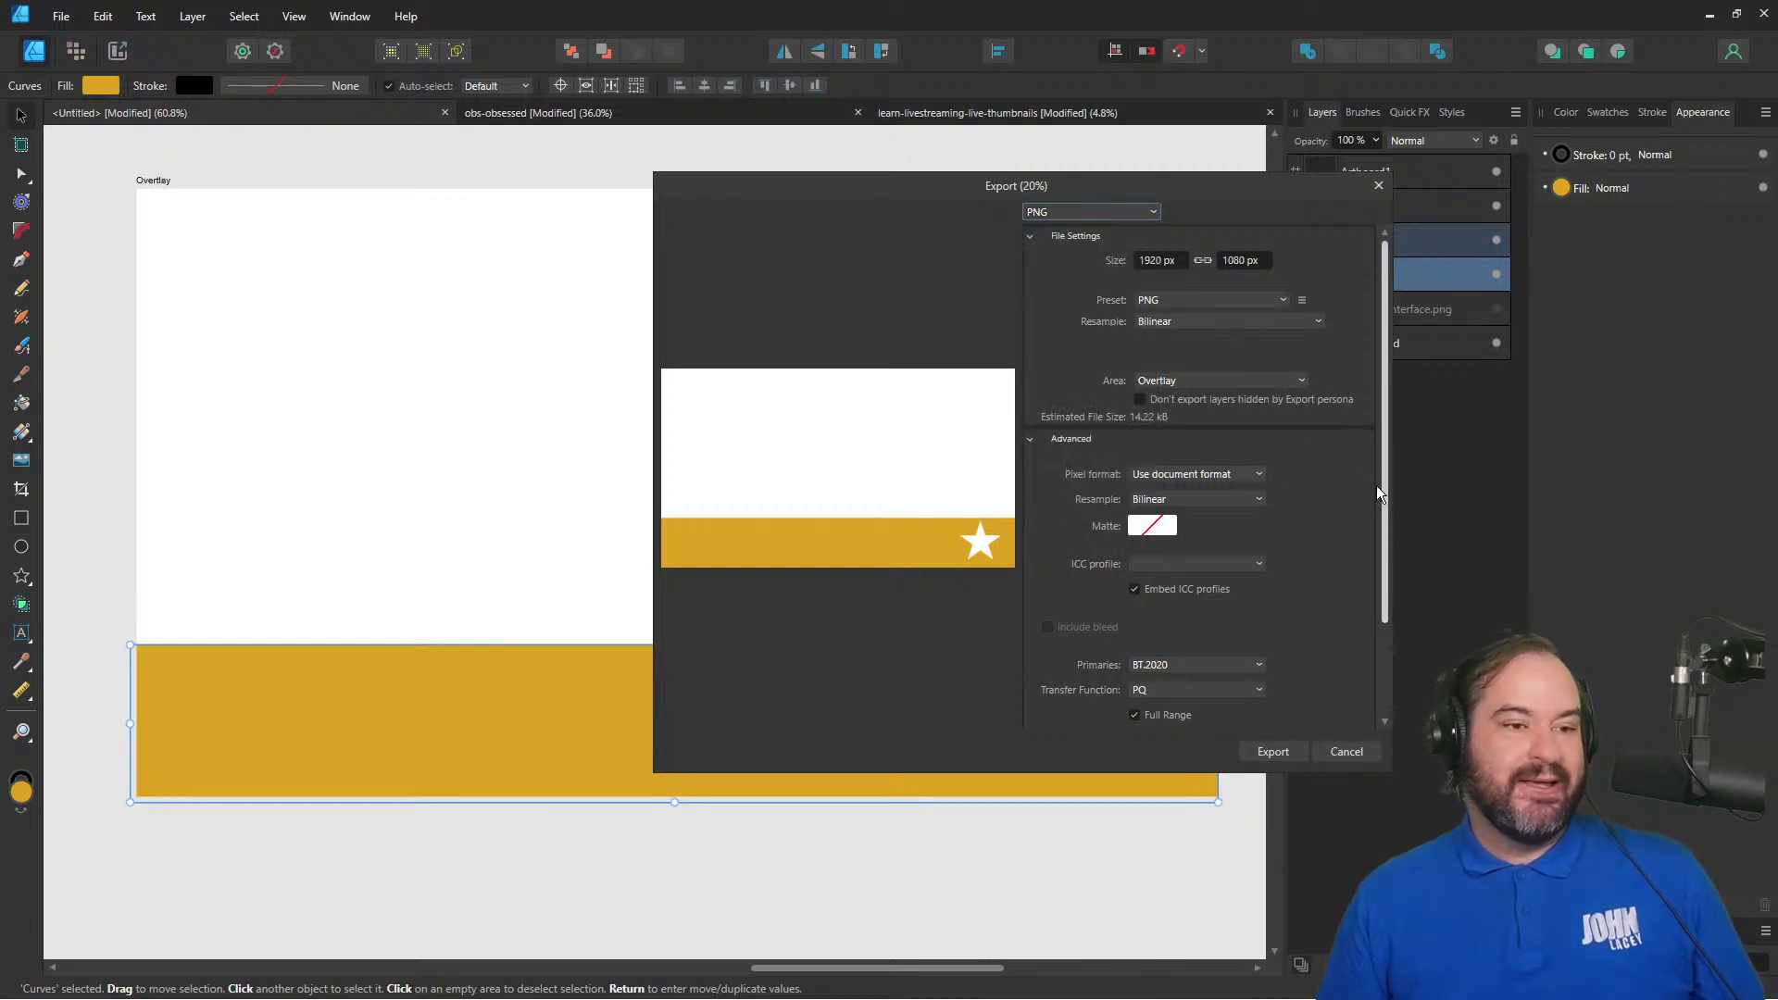
scroll(1387, 485, "down", 3)
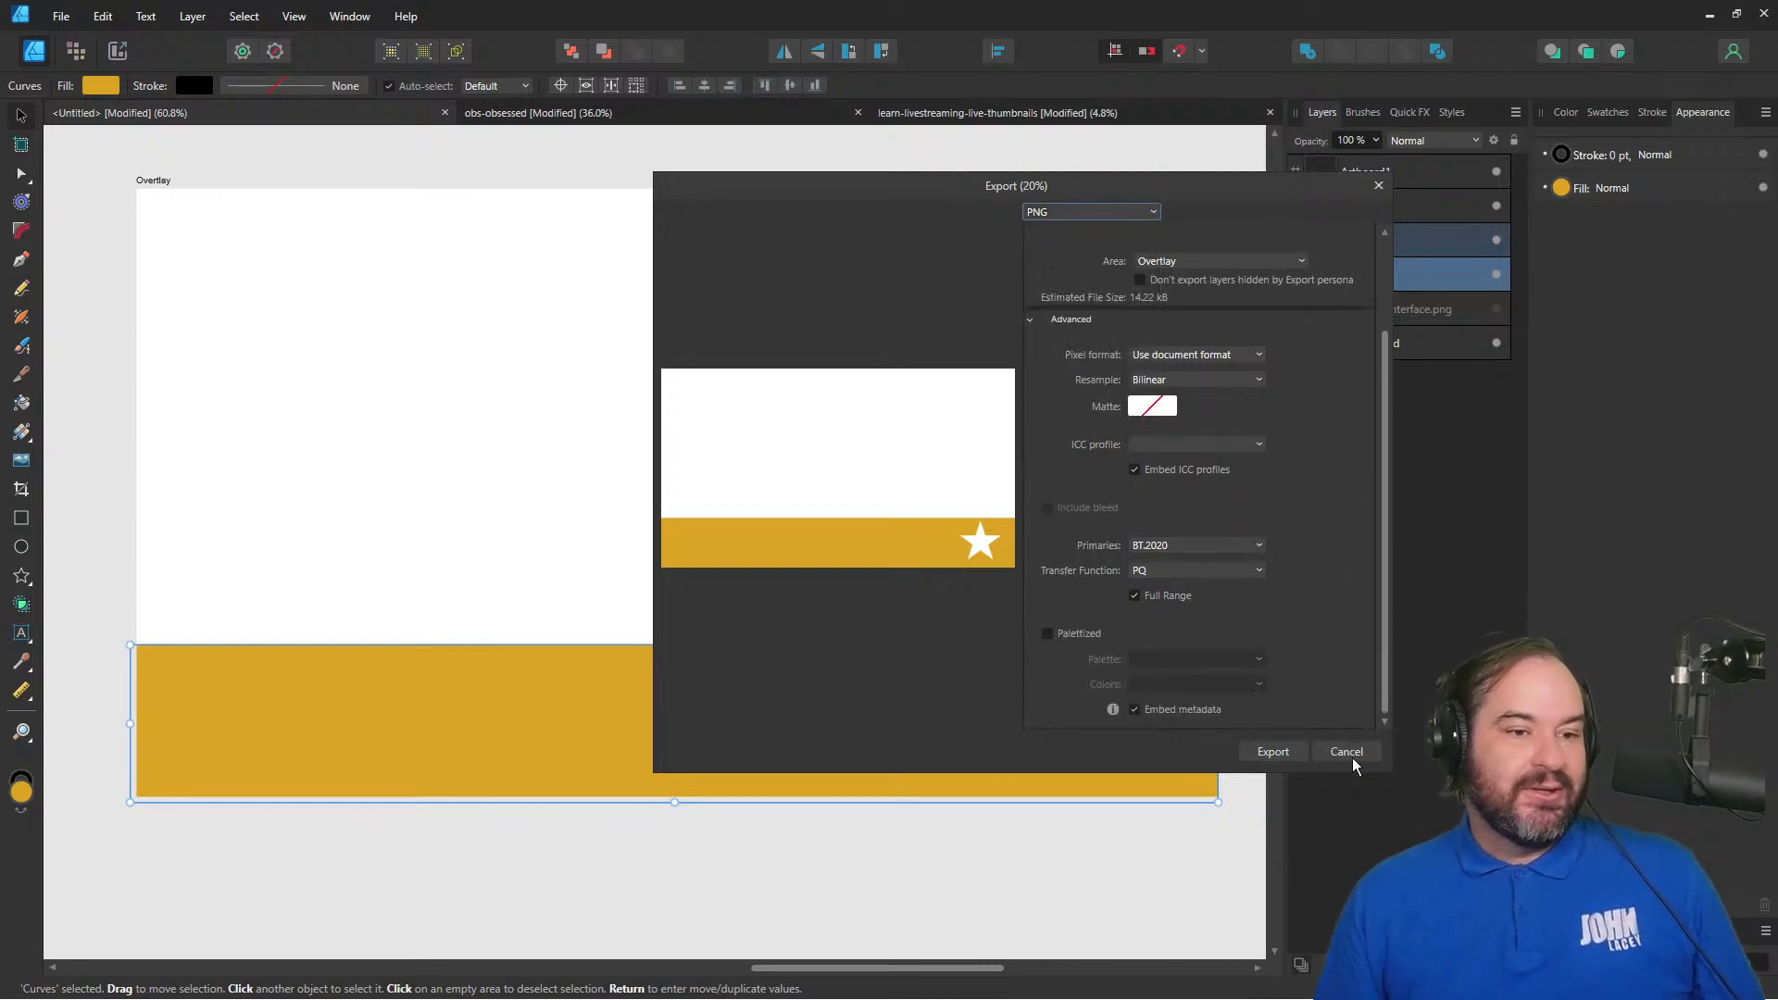
left_click(1347, 752)
- Turn on Transparent Background in the document's color setup
left_click(61, 16)
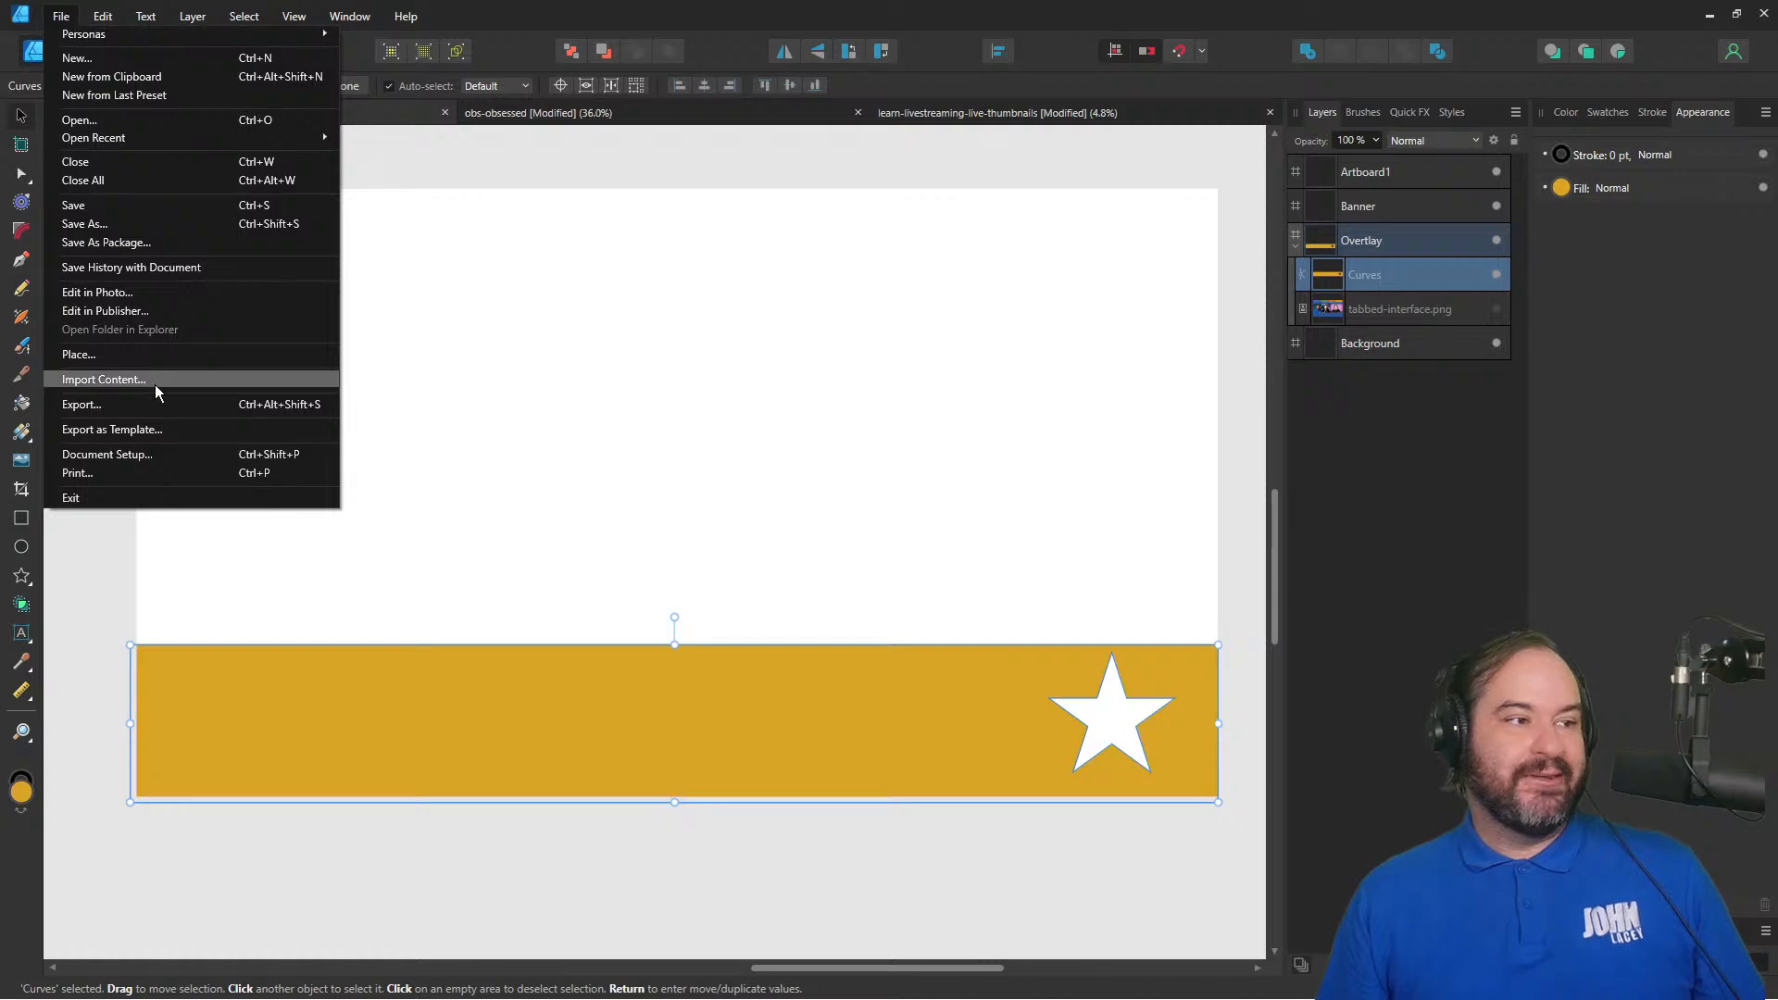
left_click(170, 454)
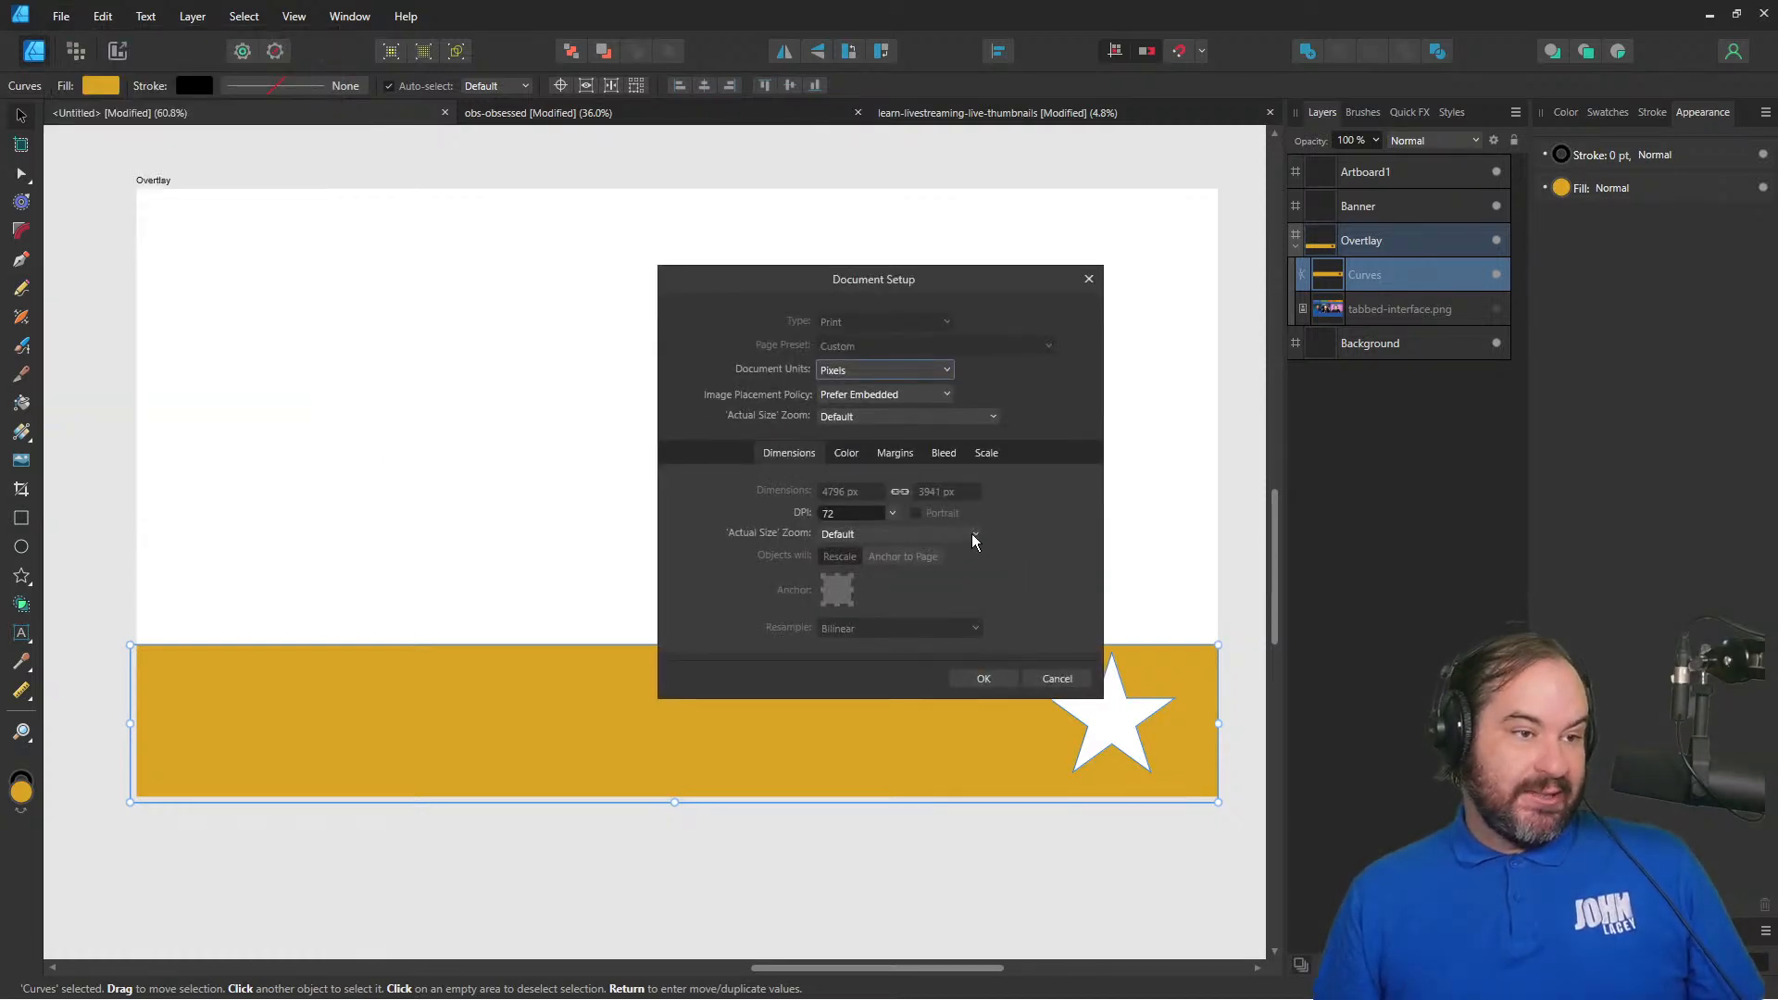
left_click(858, 453)
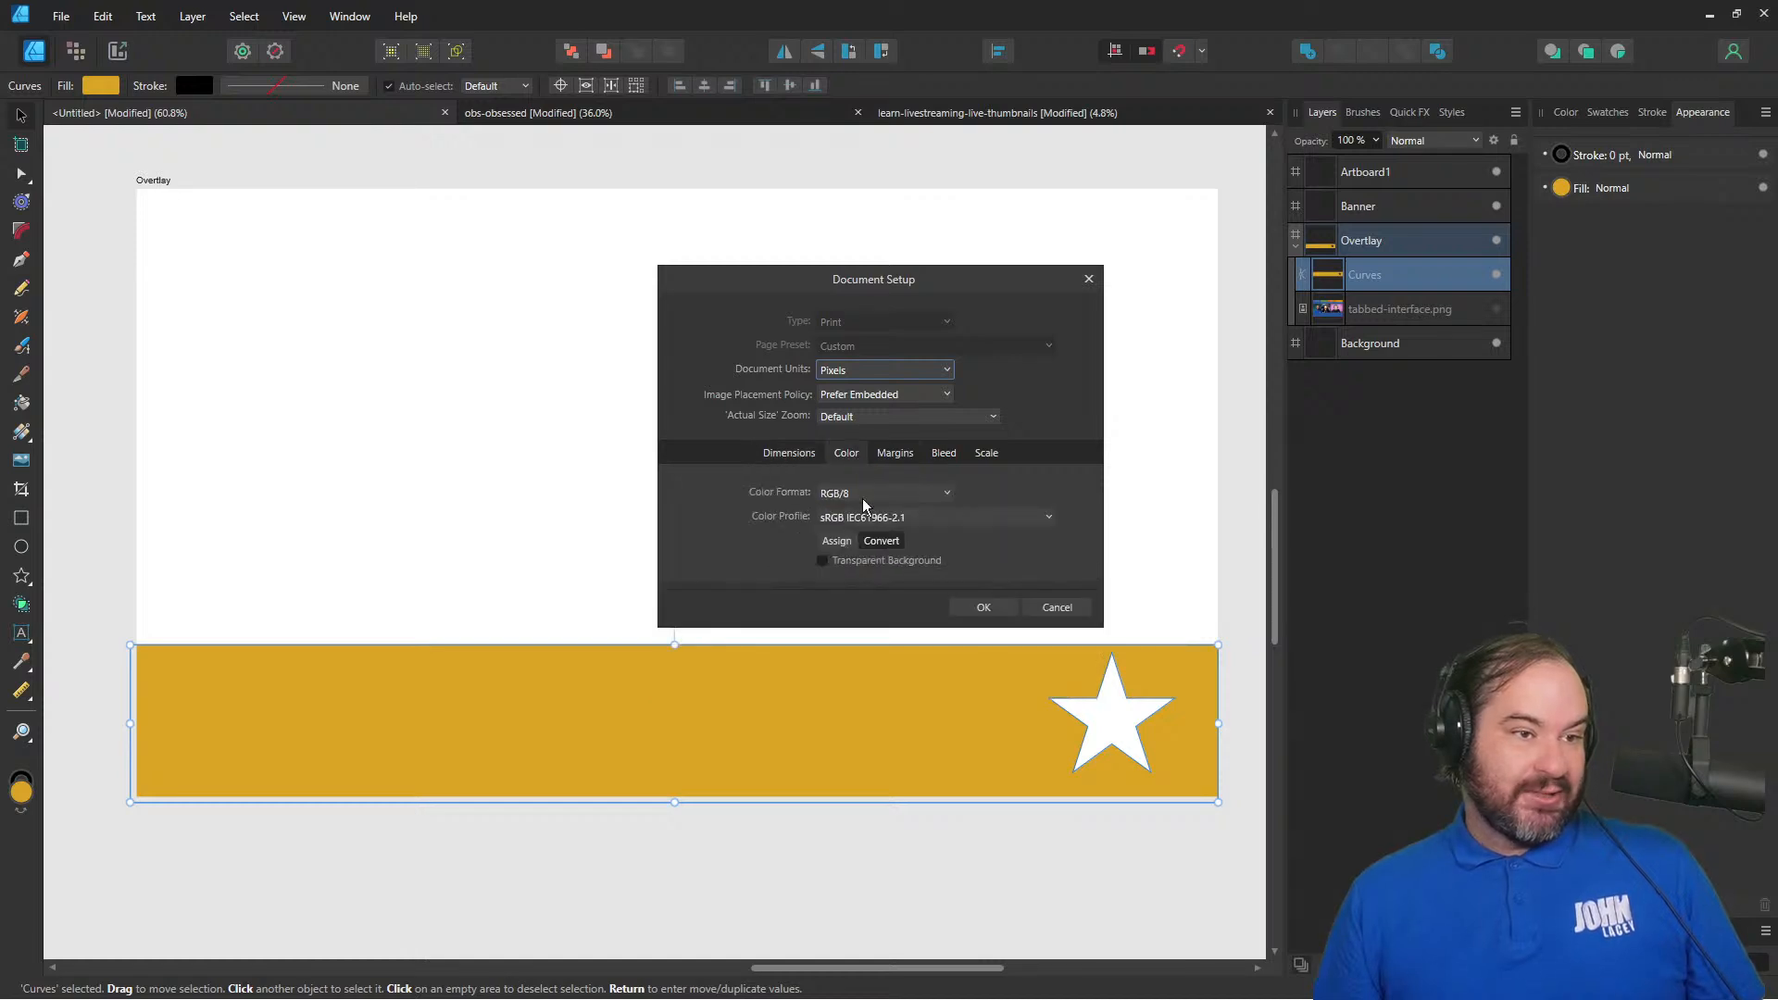
left_click(985, 609)
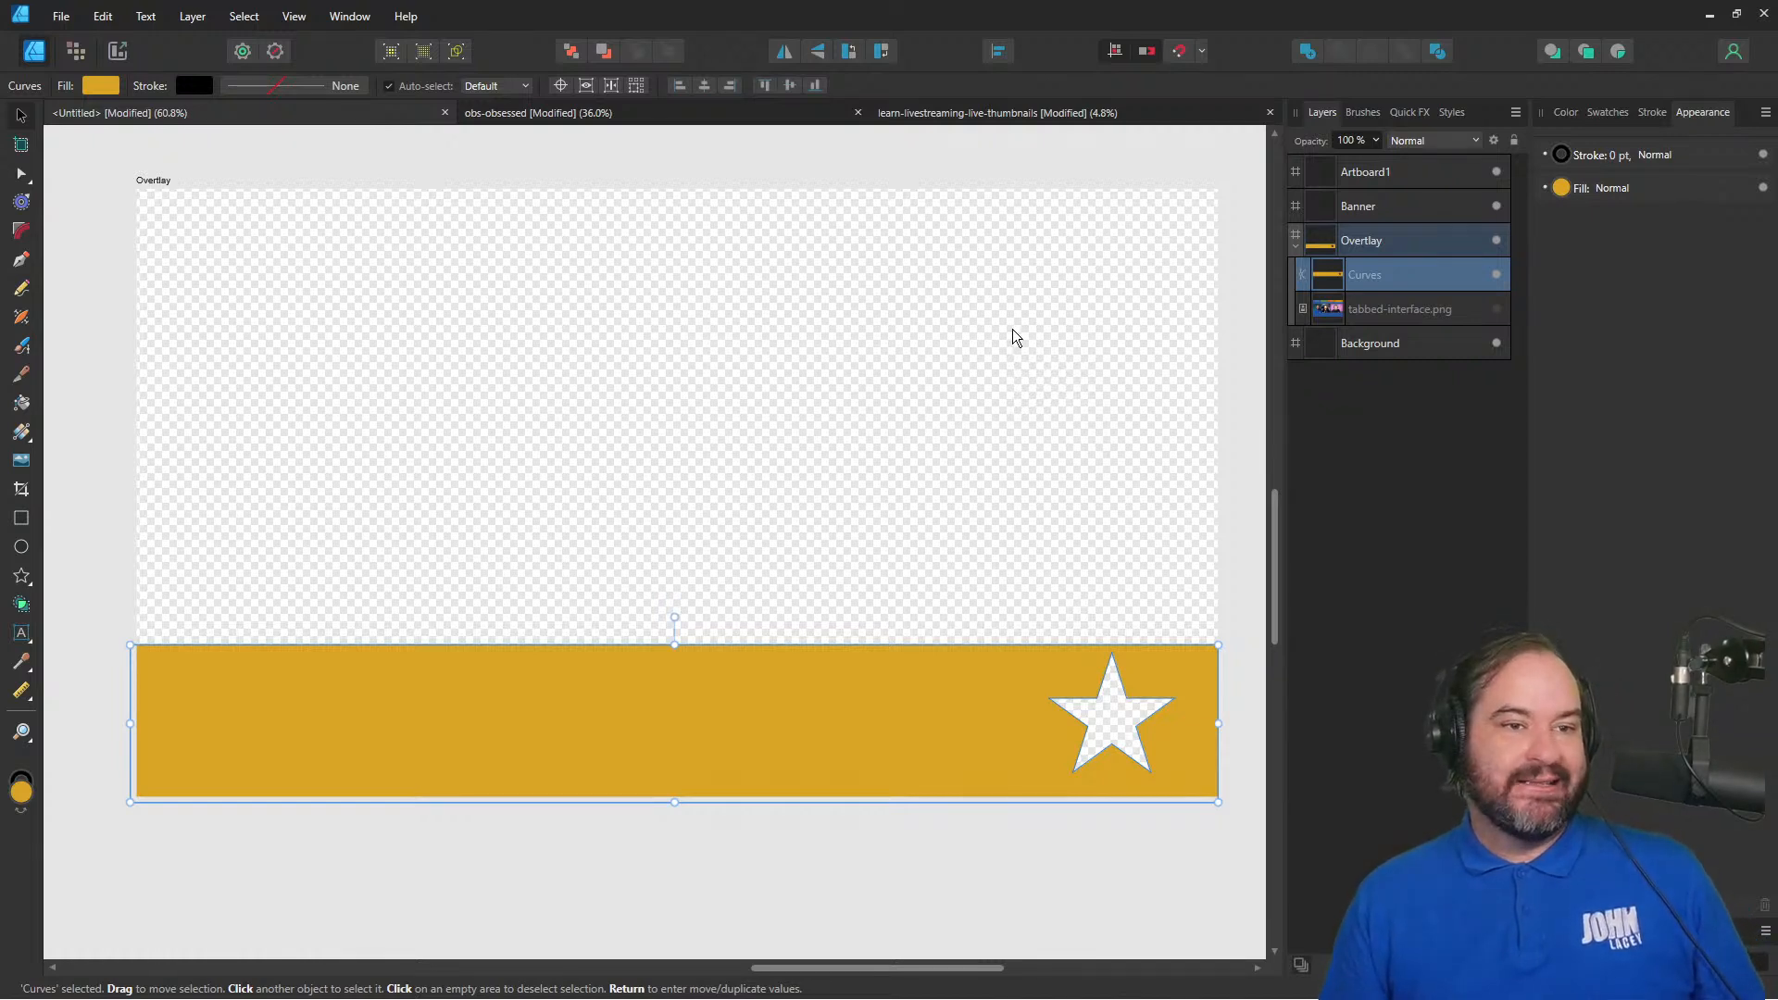
left_click(69, 14)
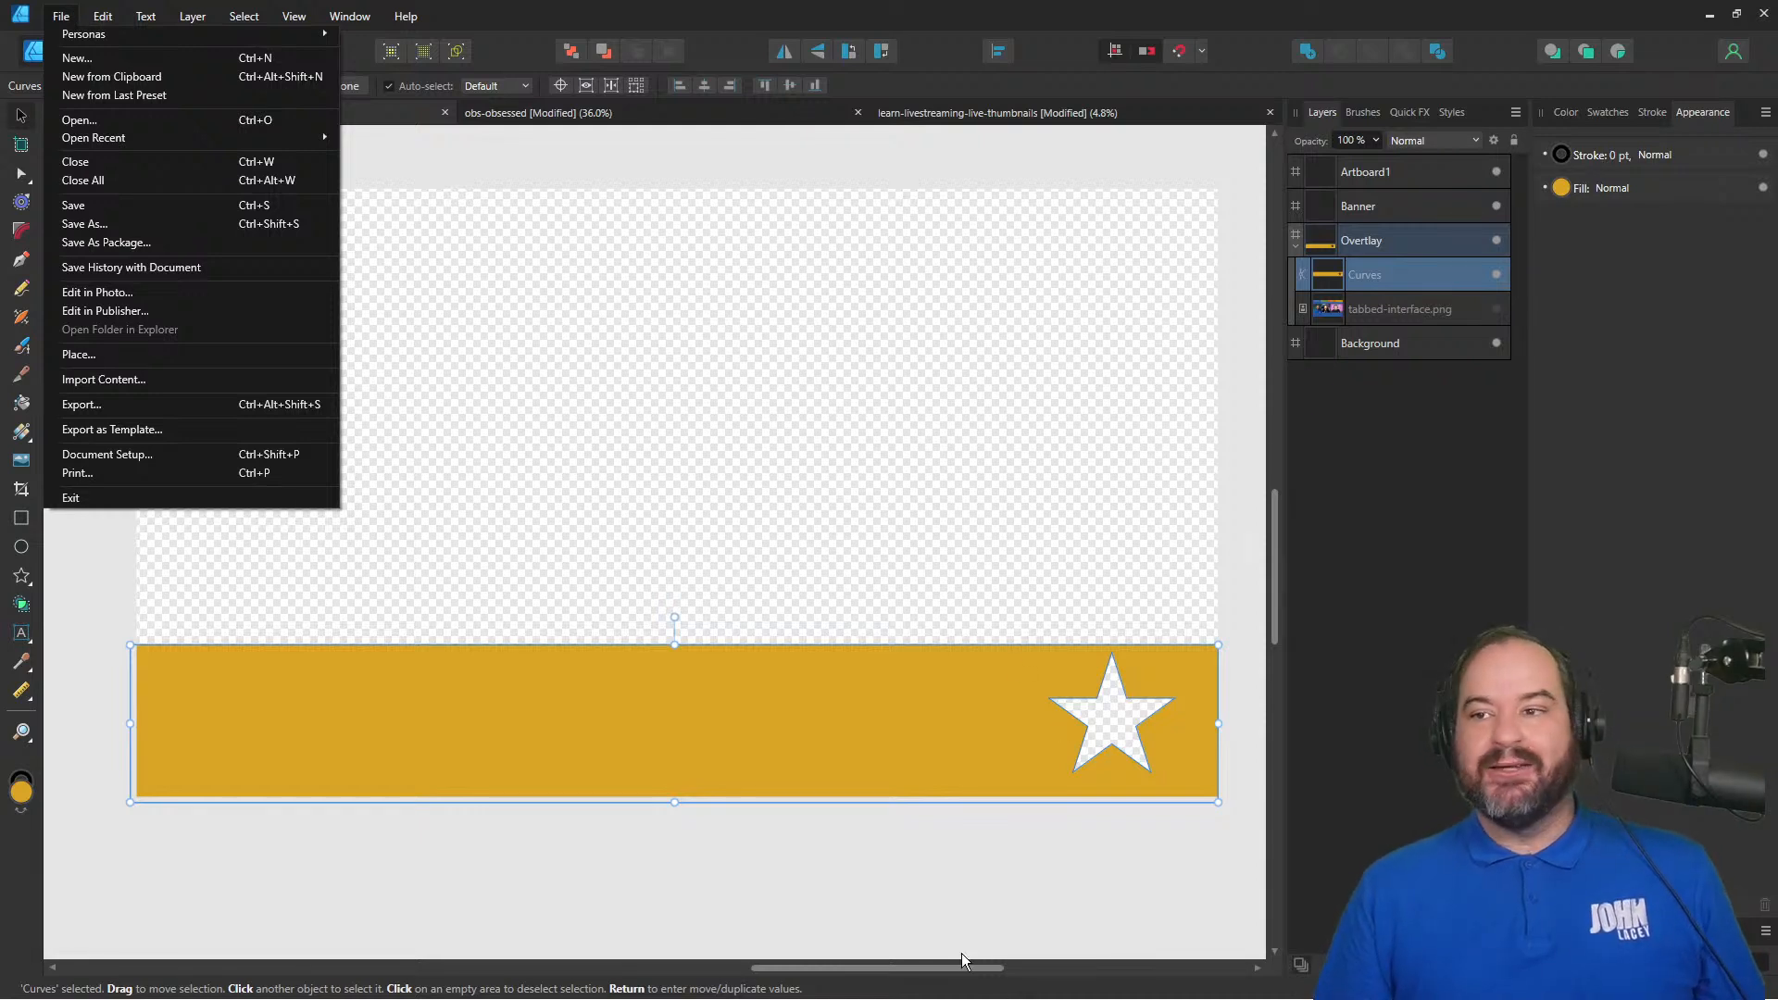
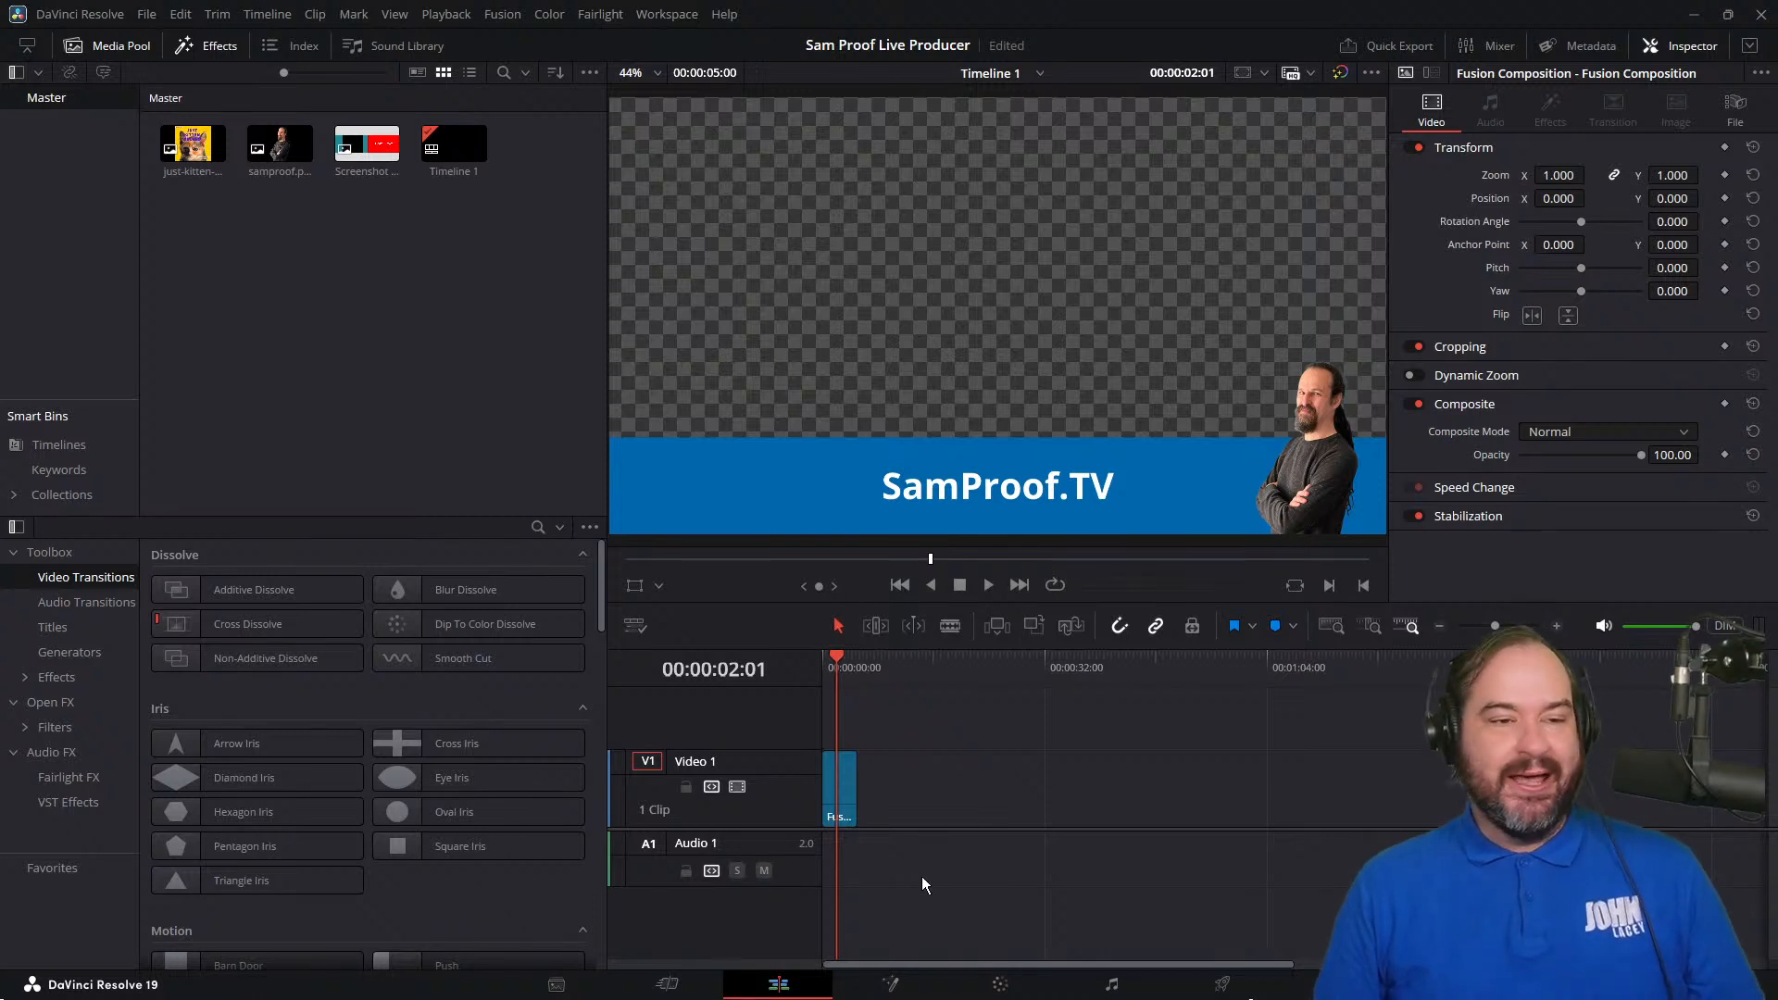
- Open the clip's composition on the Fusion page and move the whole node chain together toward the middle of the node area
left_click(890, 984)
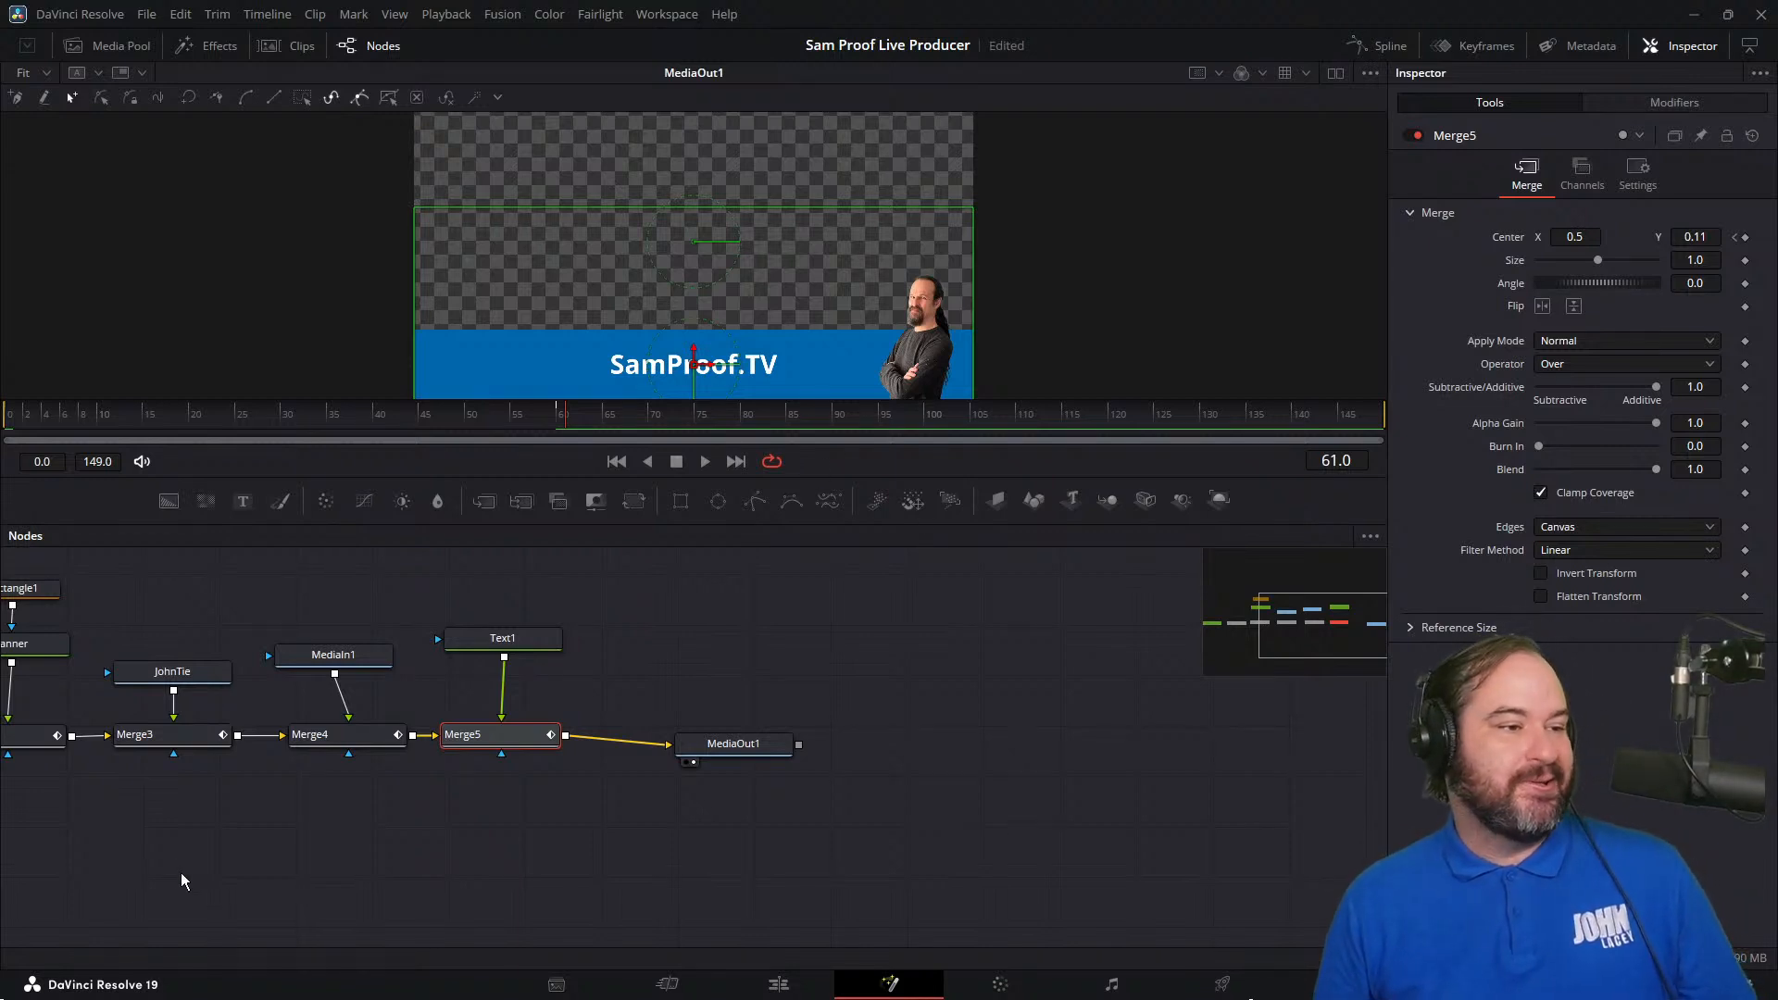
left_click(223, 882)
right_click(47, 832)
left_click(43, 889)
scroll(46, 891, "down", 2)
scroll(46, 892, "up", 4)
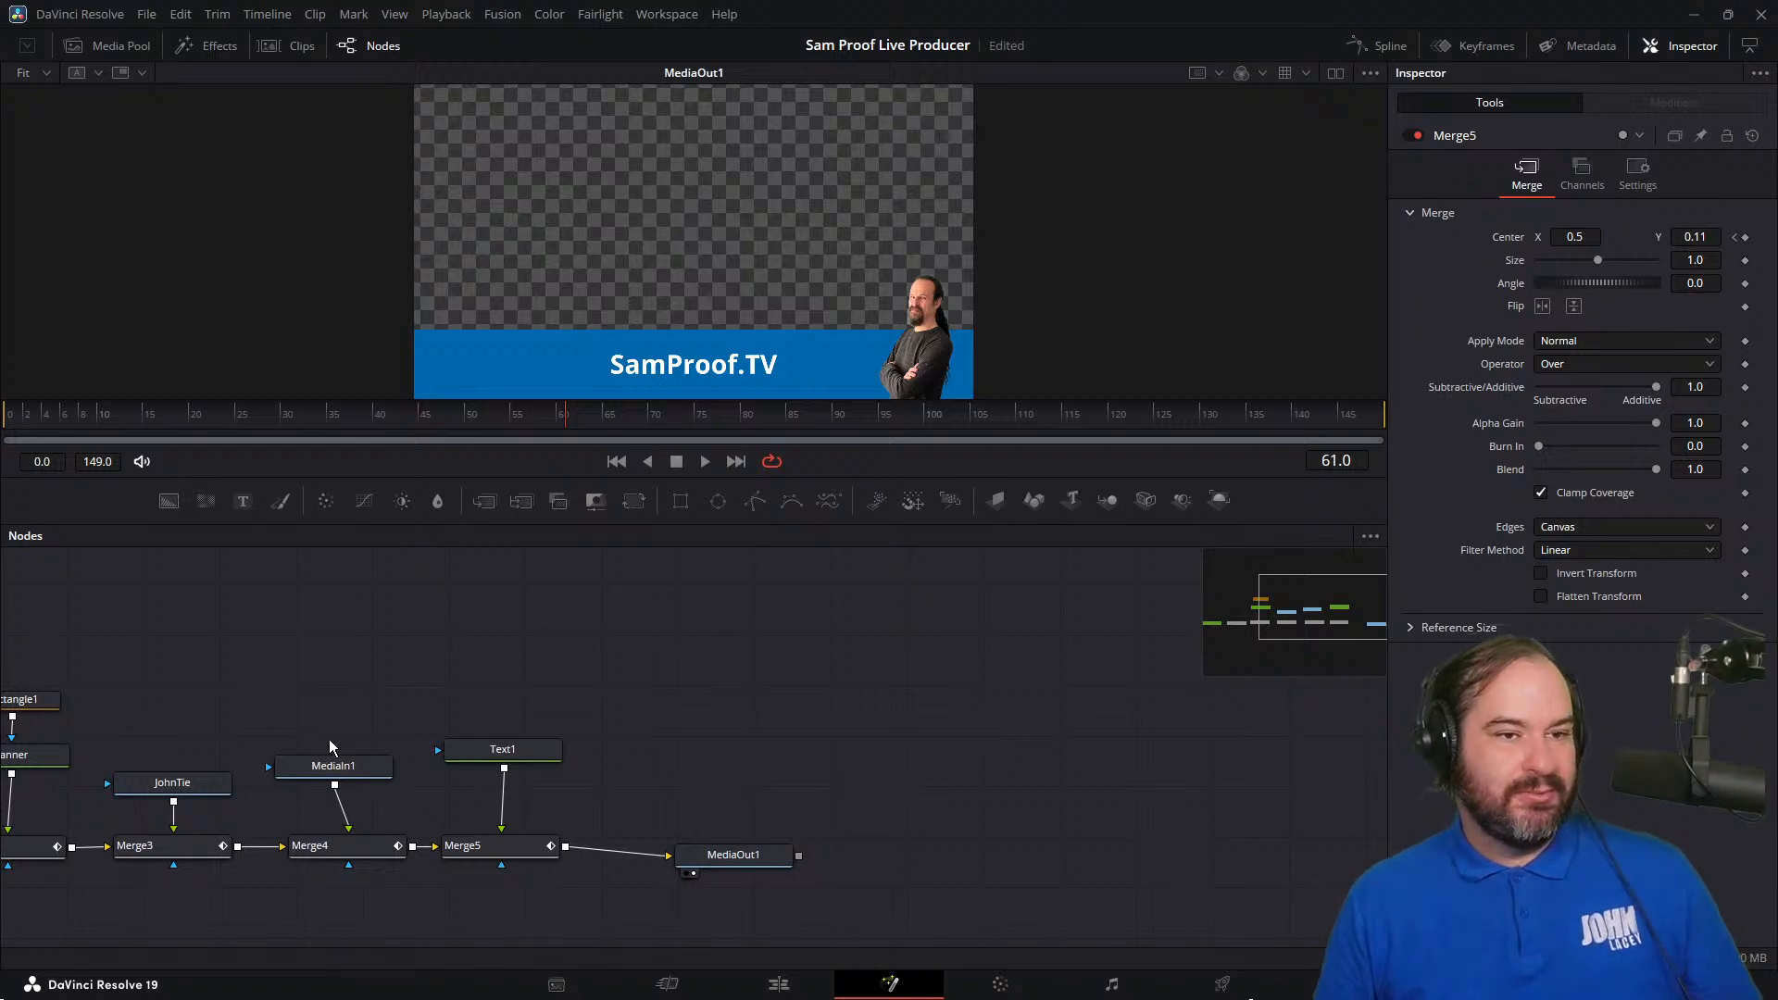
scroll(330, 738, "down", 4)
scroll(71, 745, "down", 3)
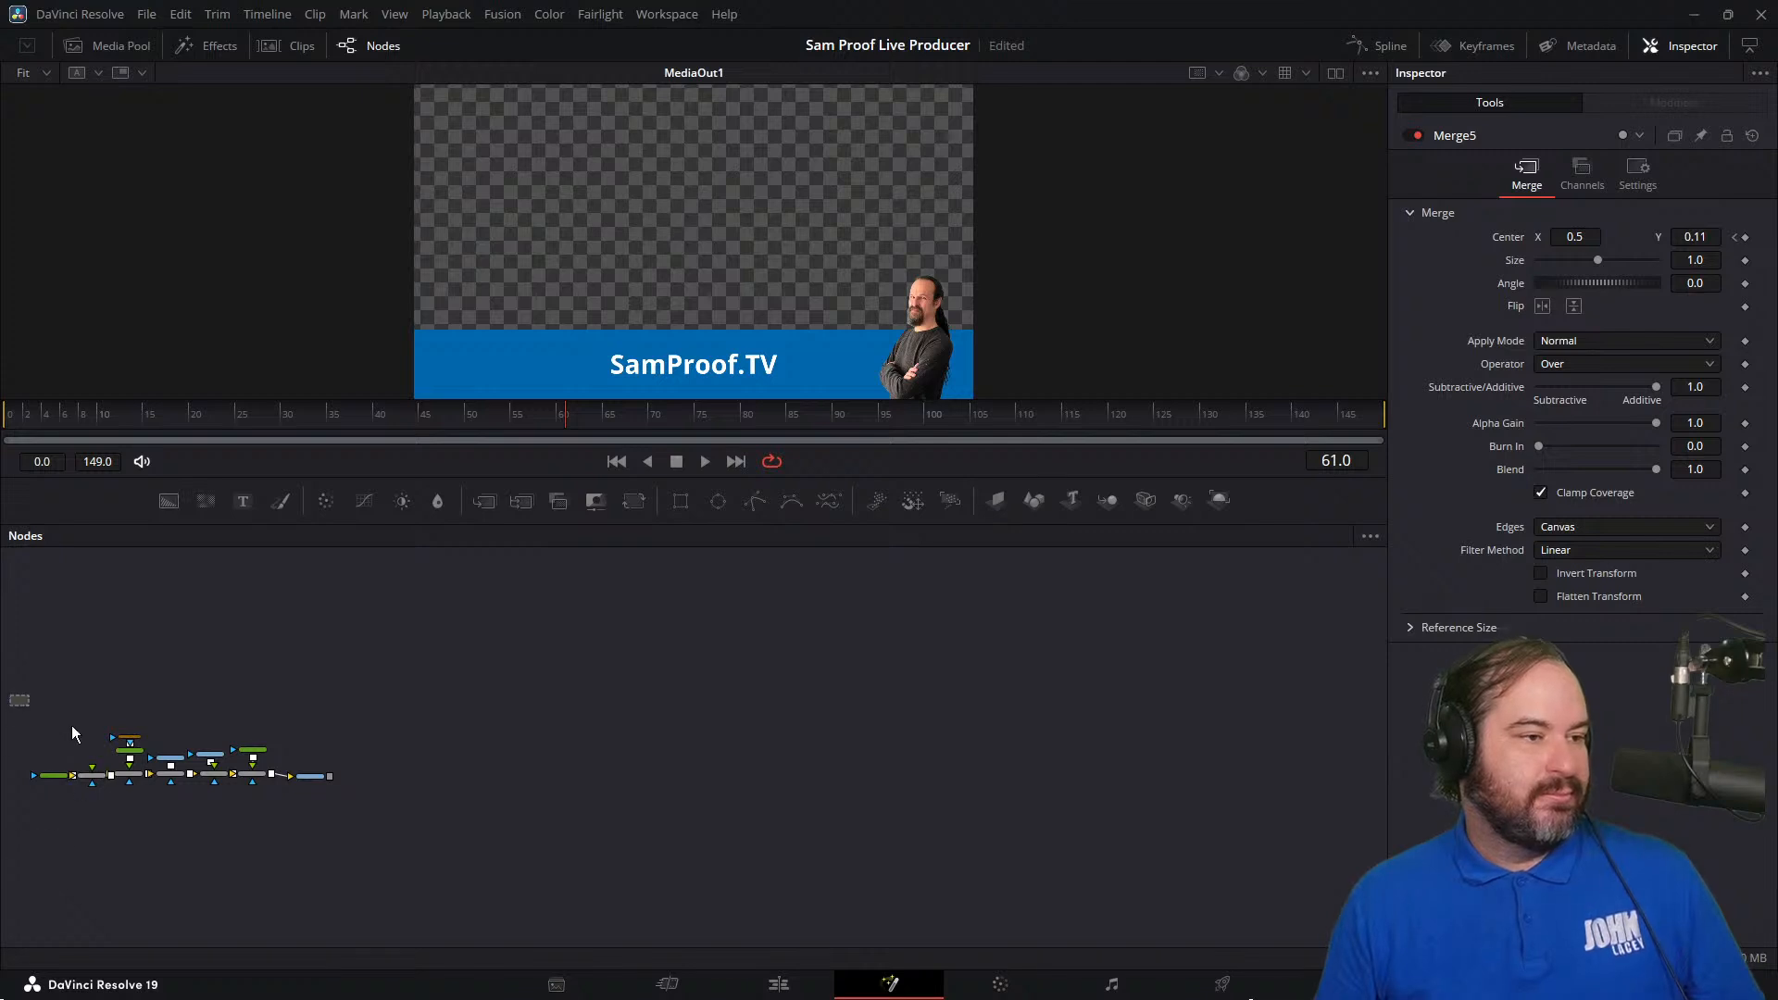
left_click_drag(24, 704, 496, 852)
left_click_drag(63, 780, 587, 761)
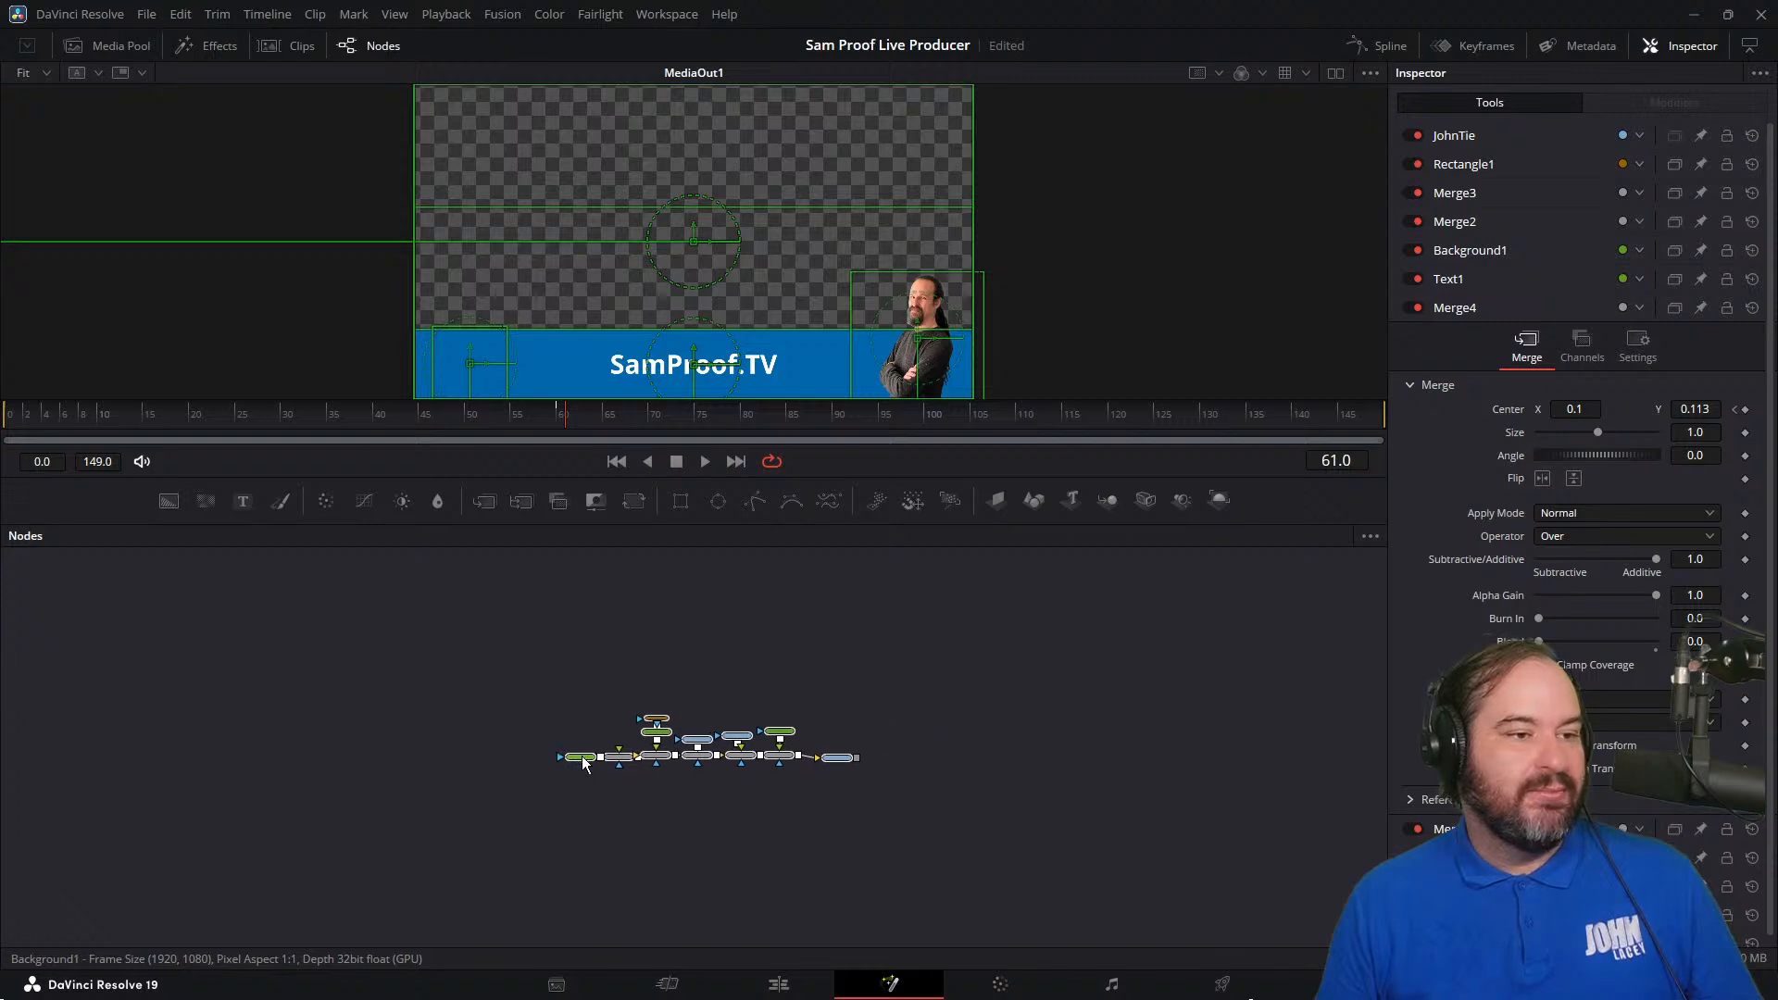
scroll(932, 815, "up", 4)
scroll(933, 820, "down", 2)
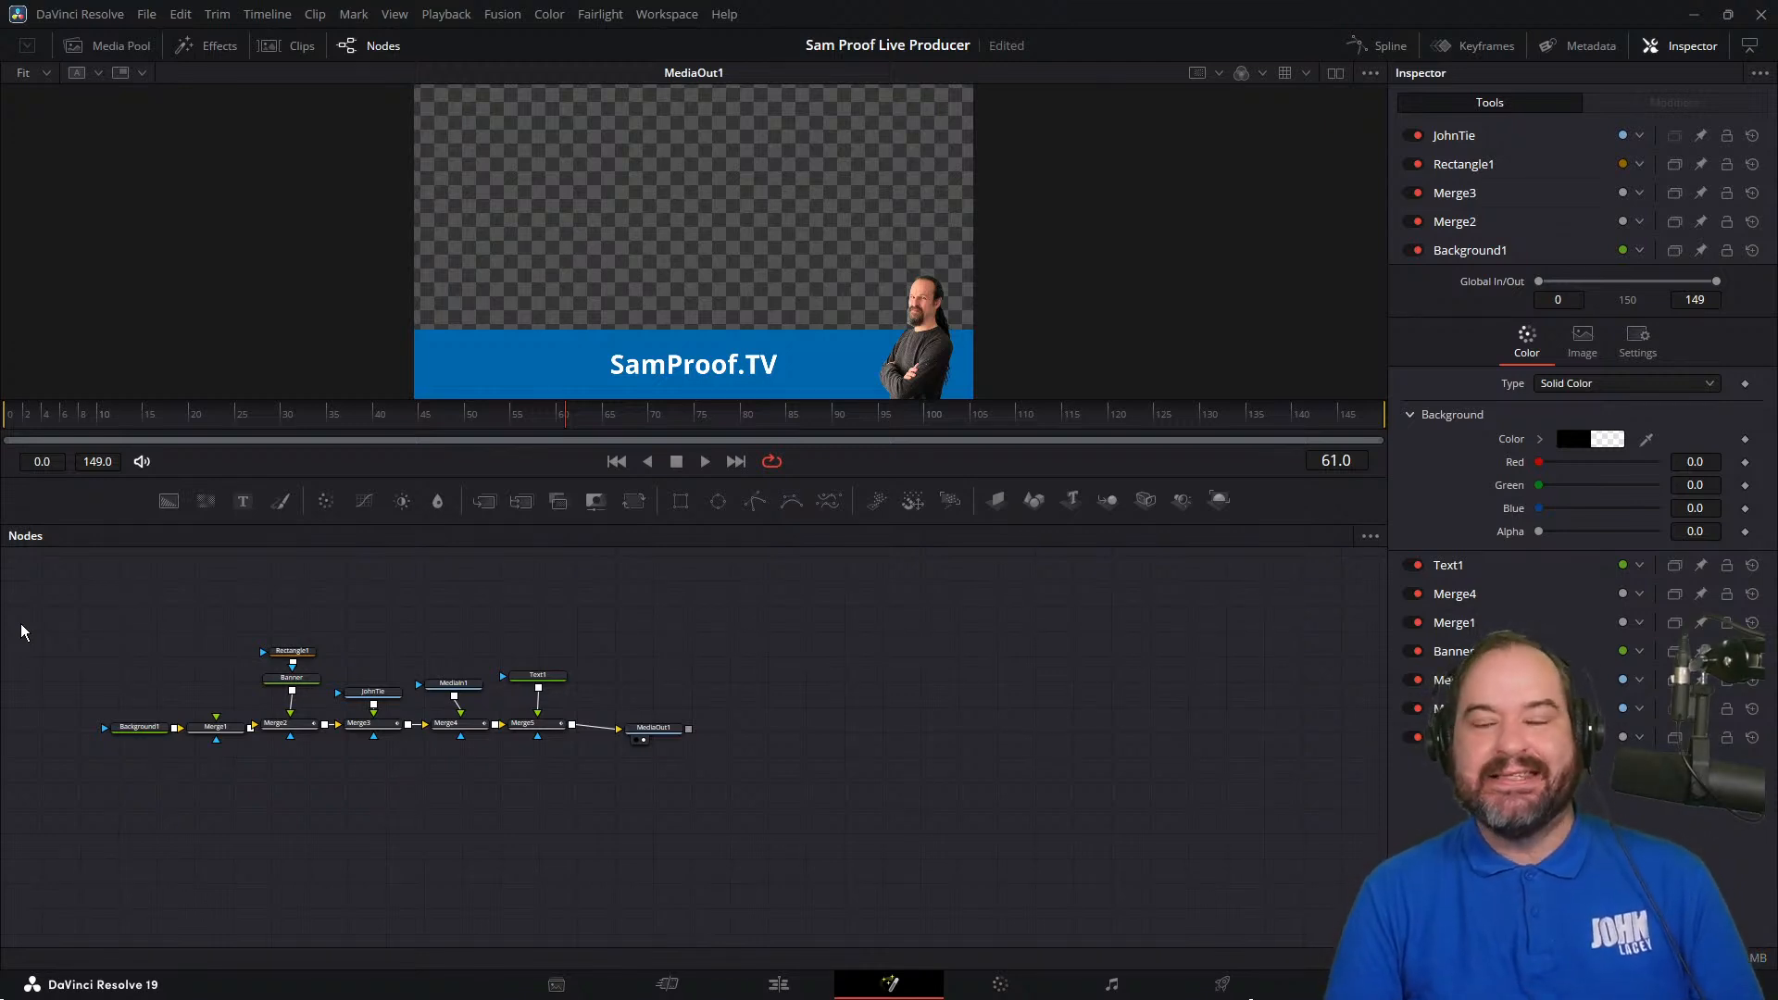
- Play the banner animation in the Fusion viewer, stop it, and save the project
left_click(703, 463)
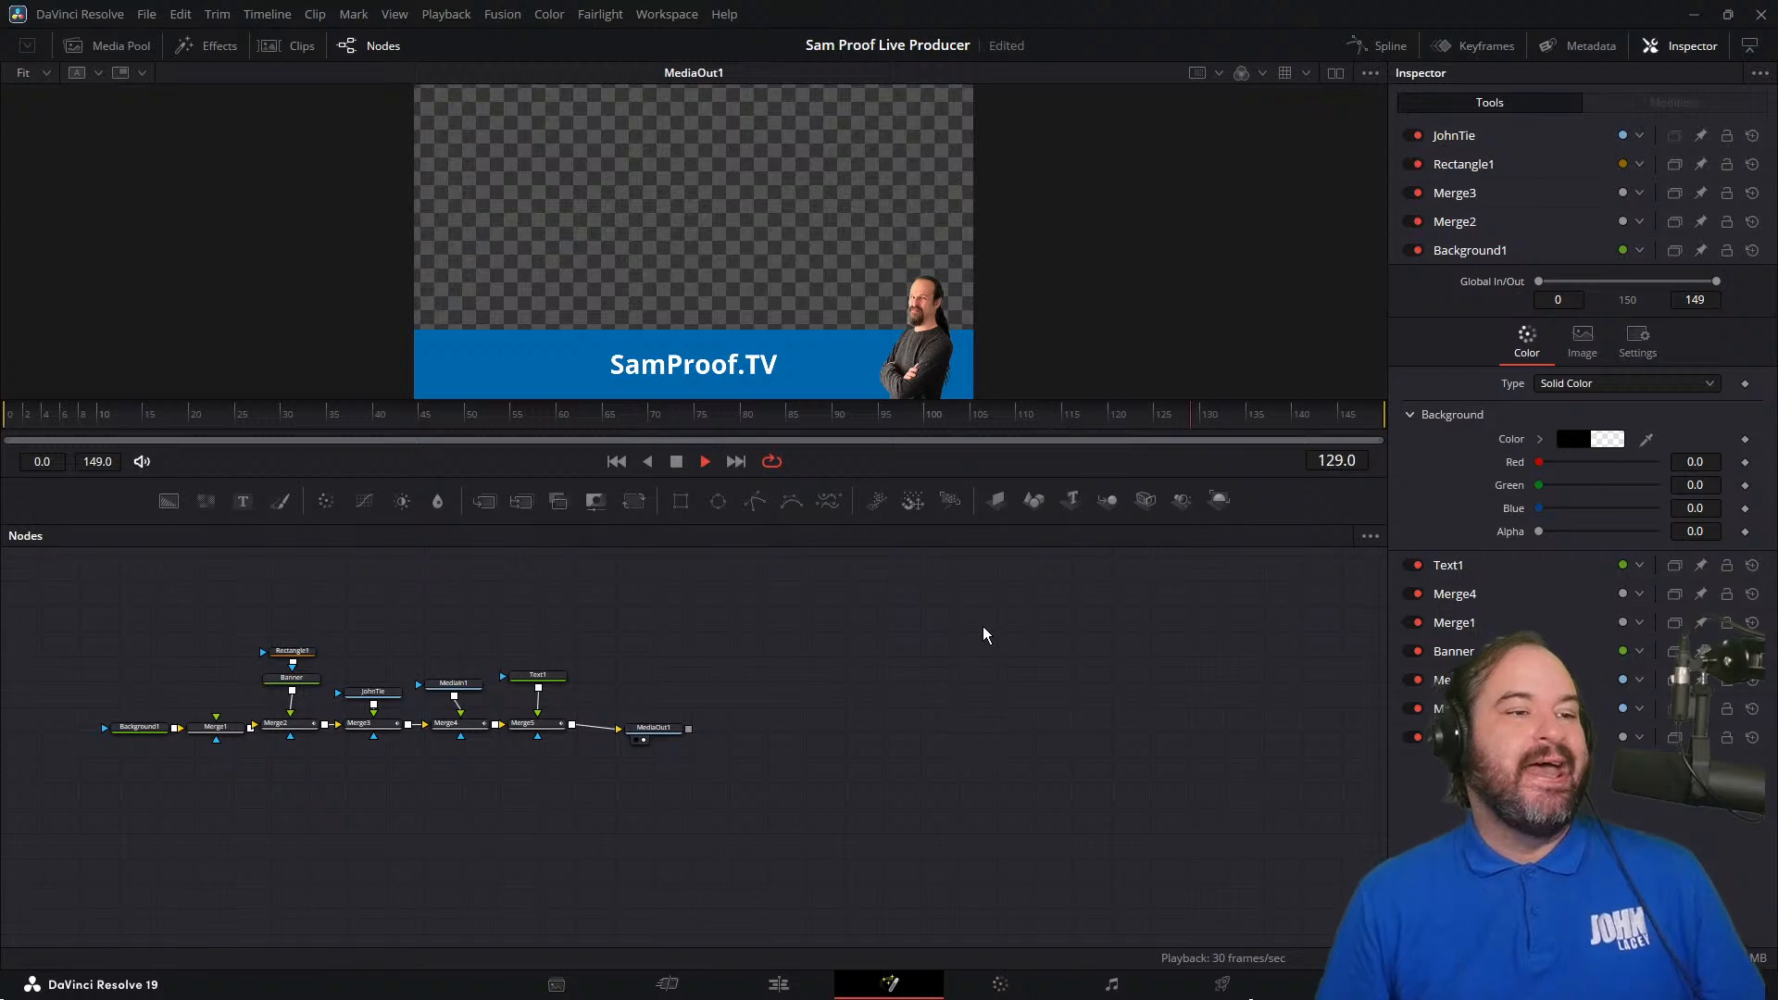
left_click(676, 461)
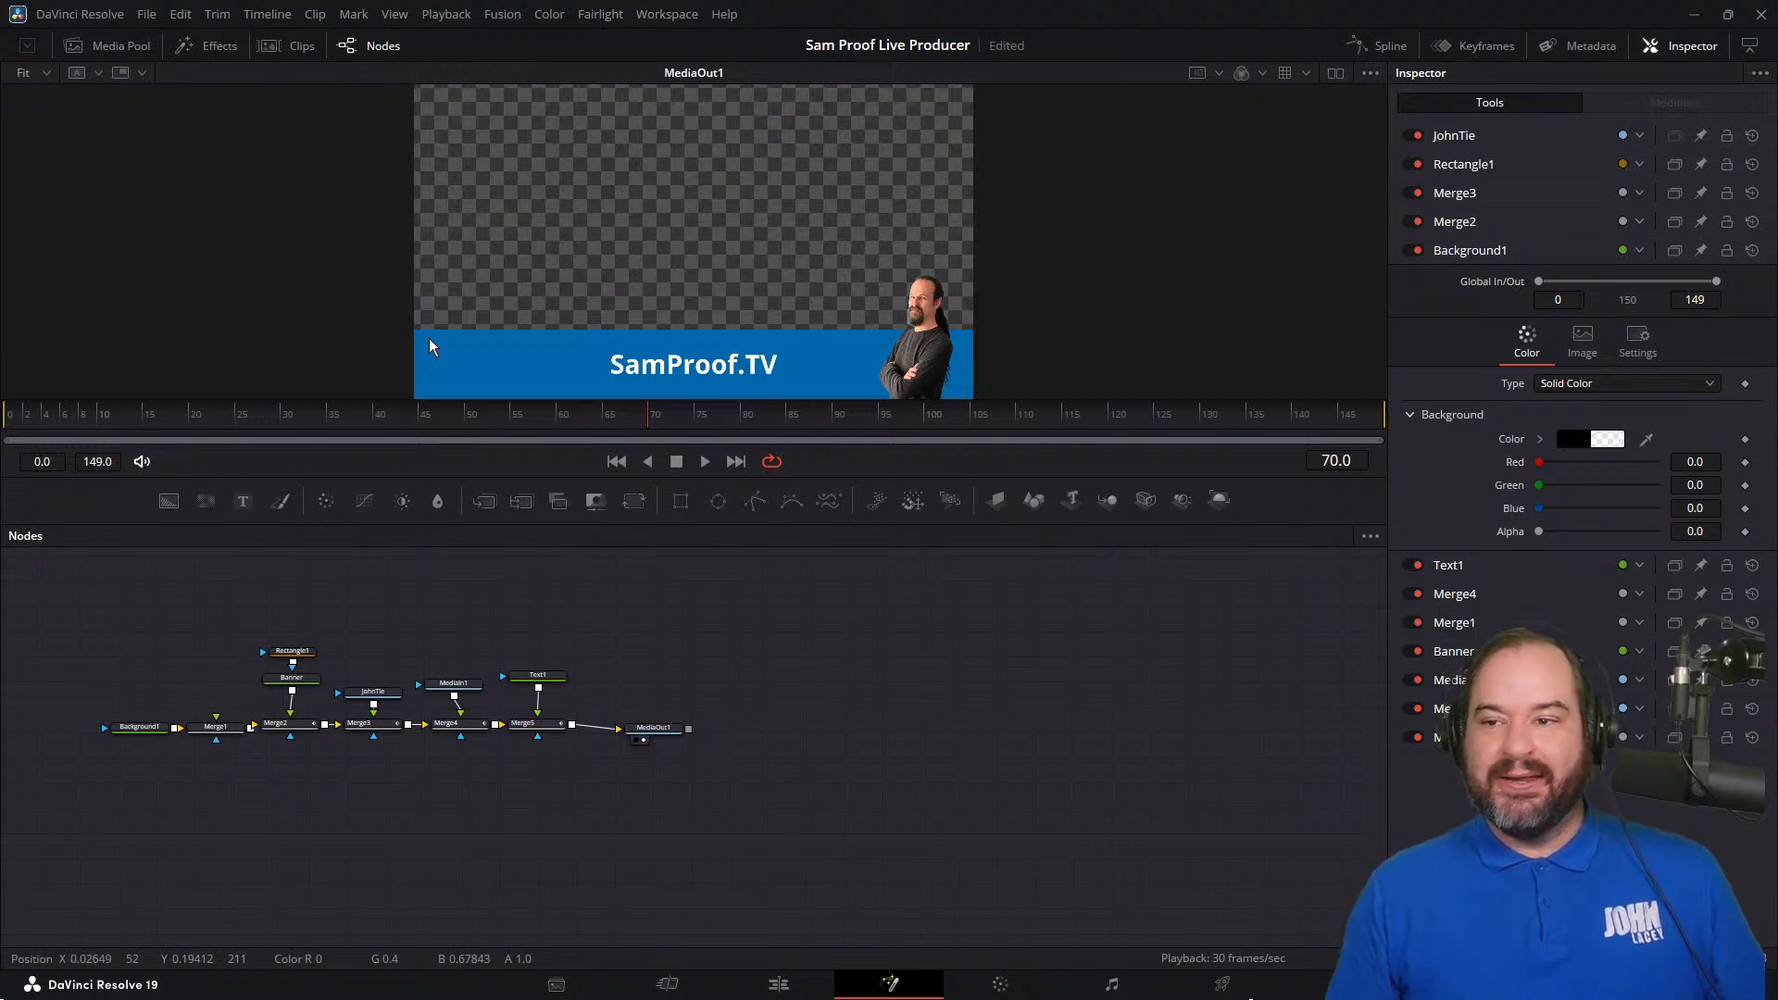
key("ctrl+s")
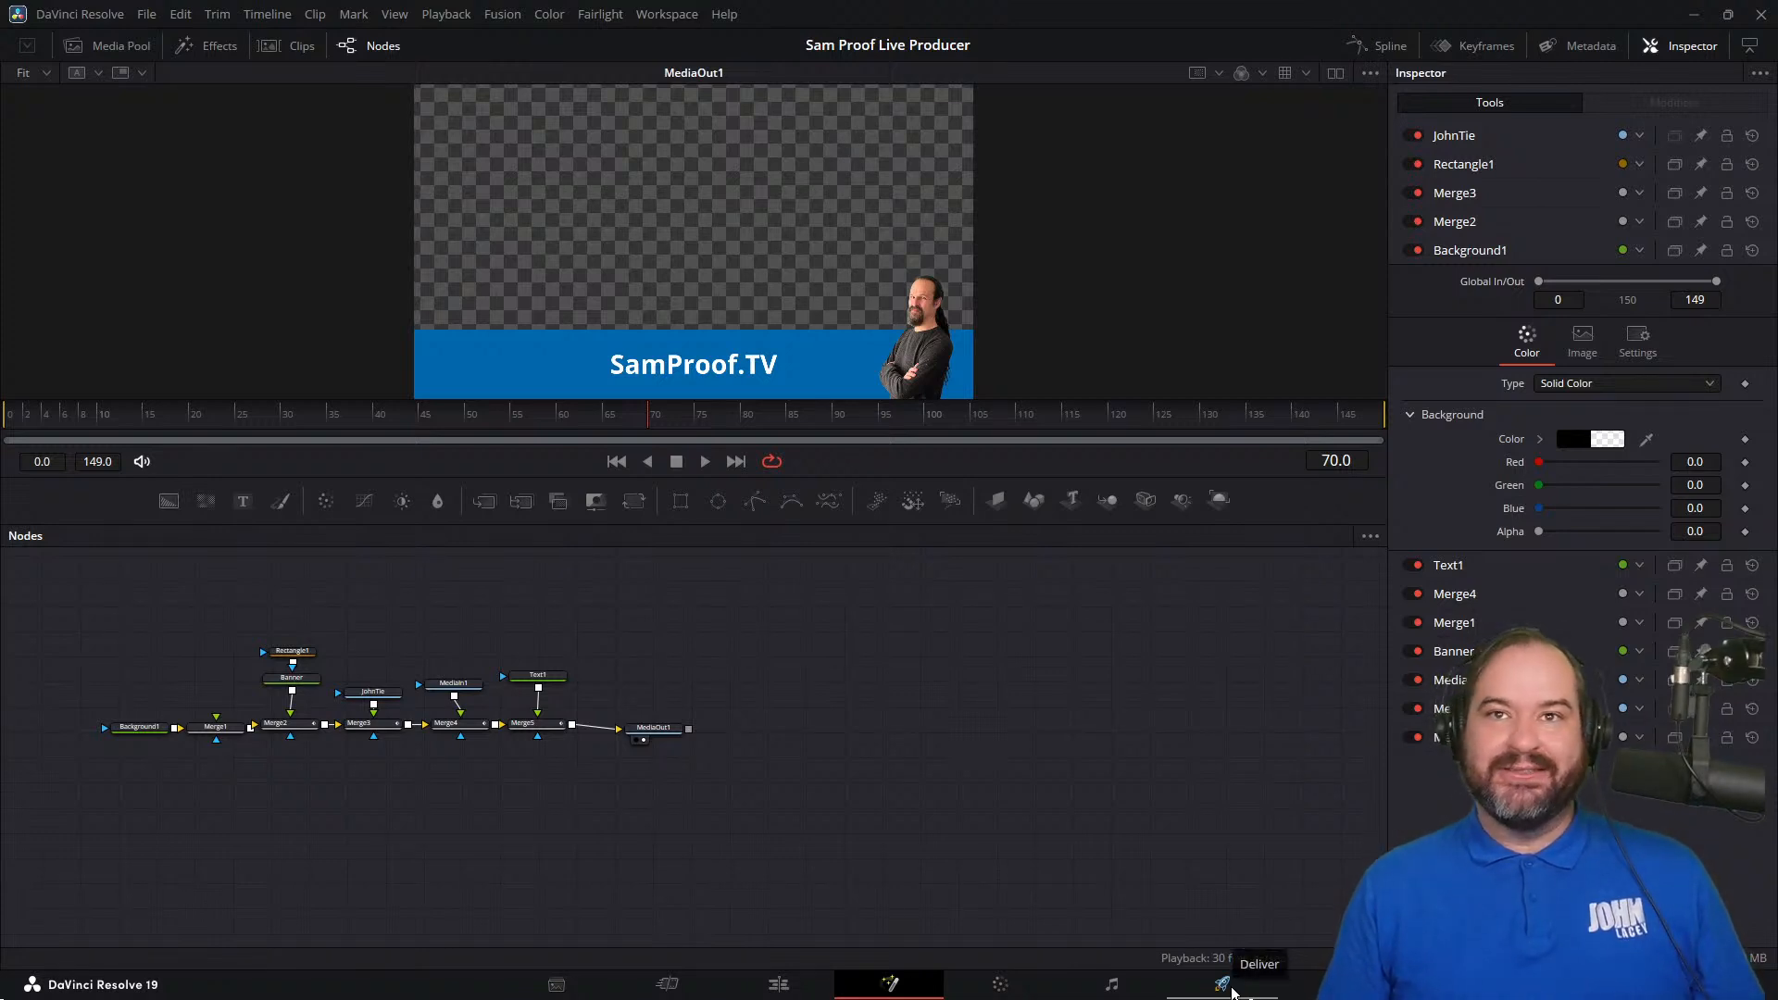
- Enable Export Alpha for the custom QuickTime export on the Deliver page and return to the Fusion composition with no node selected
left_click(1224, 984)
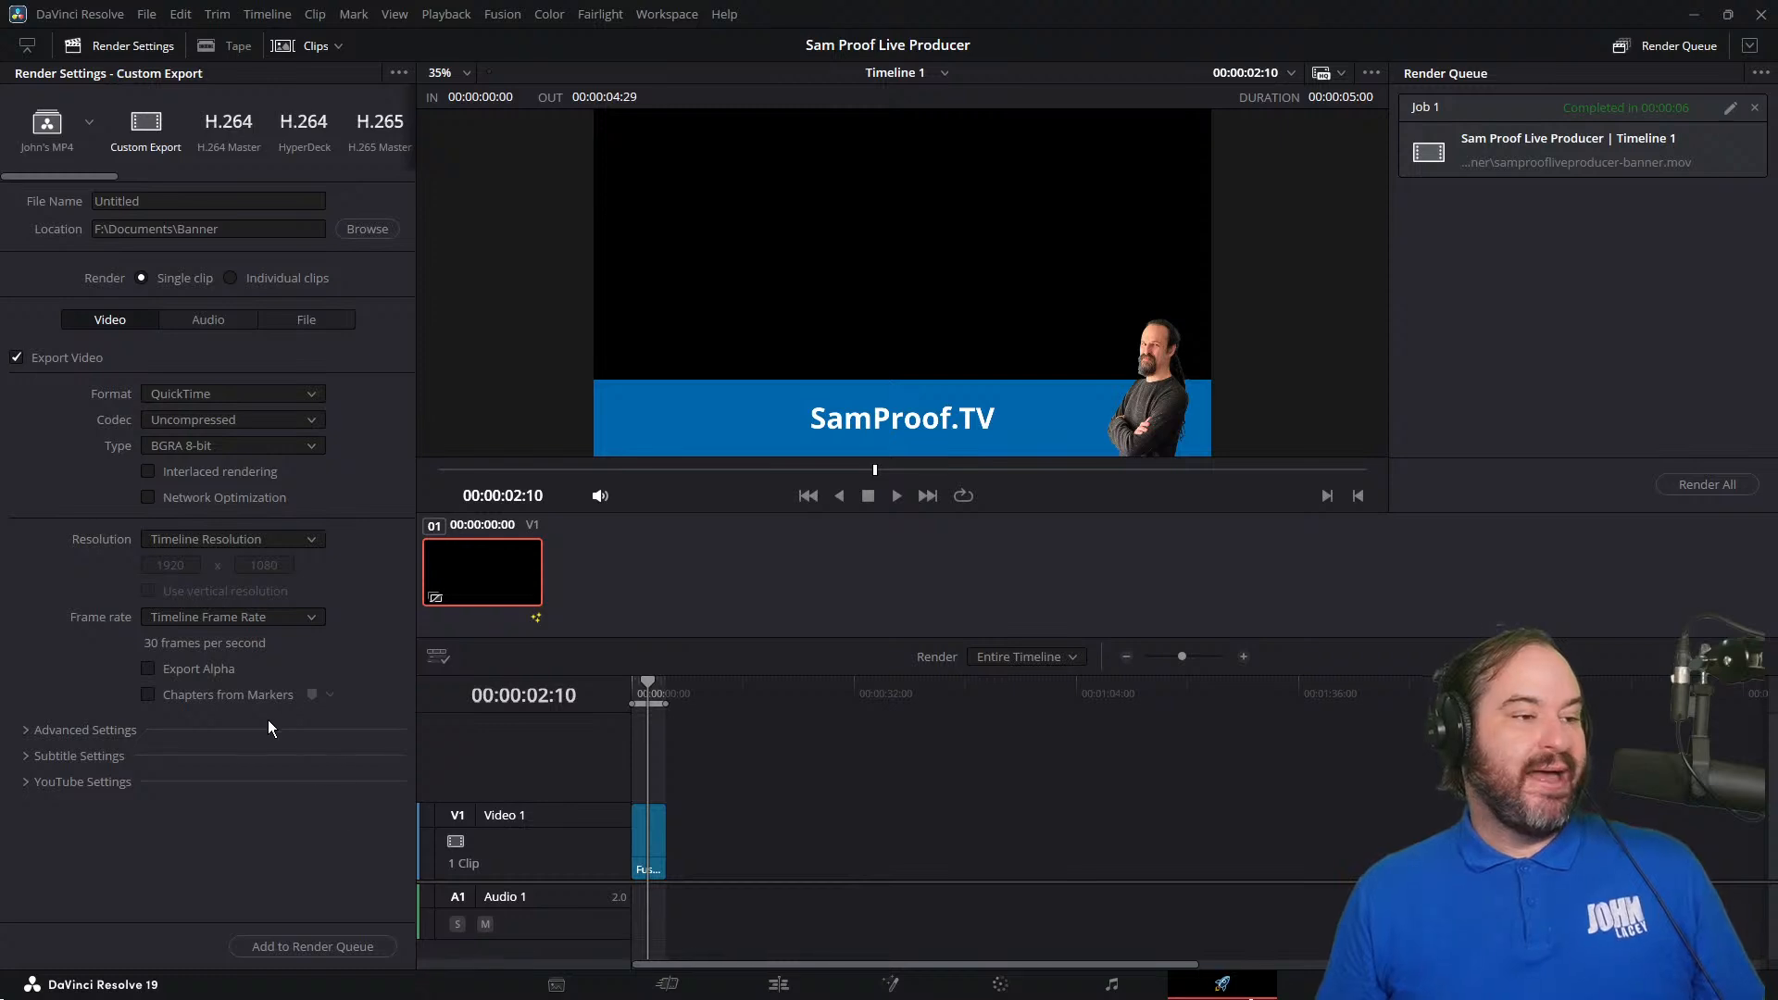
left_click(222, 668)
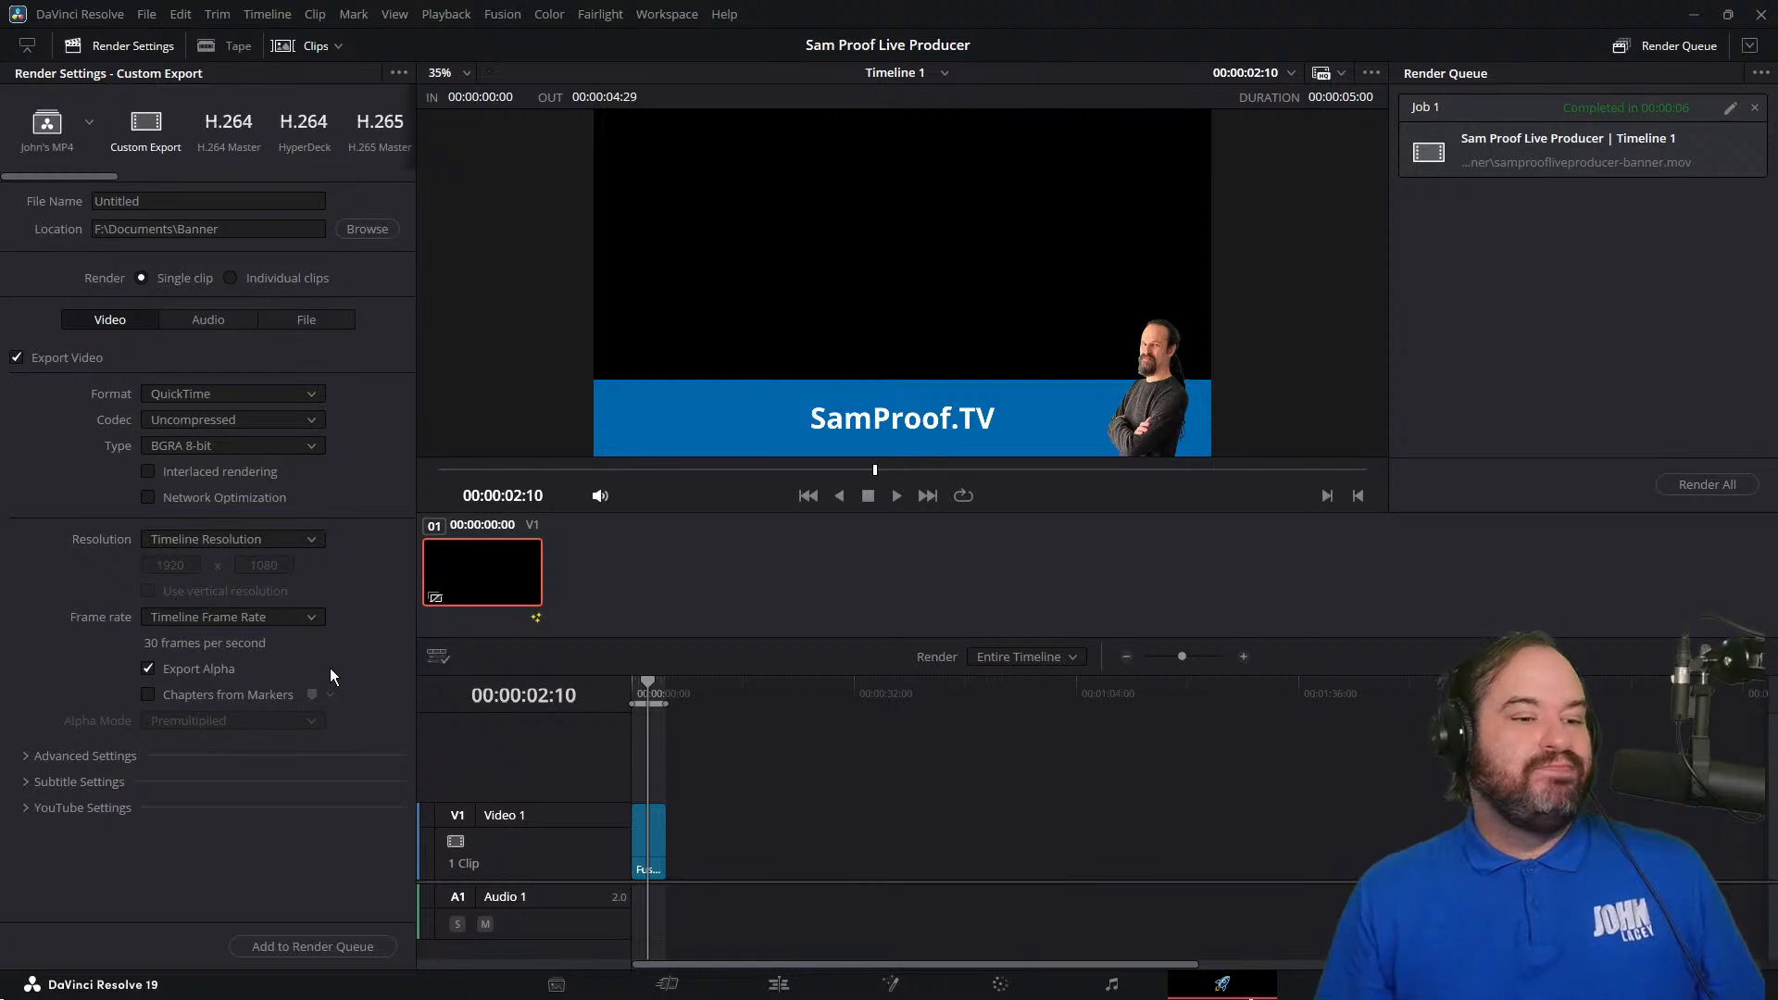
left_click(1111, 984)
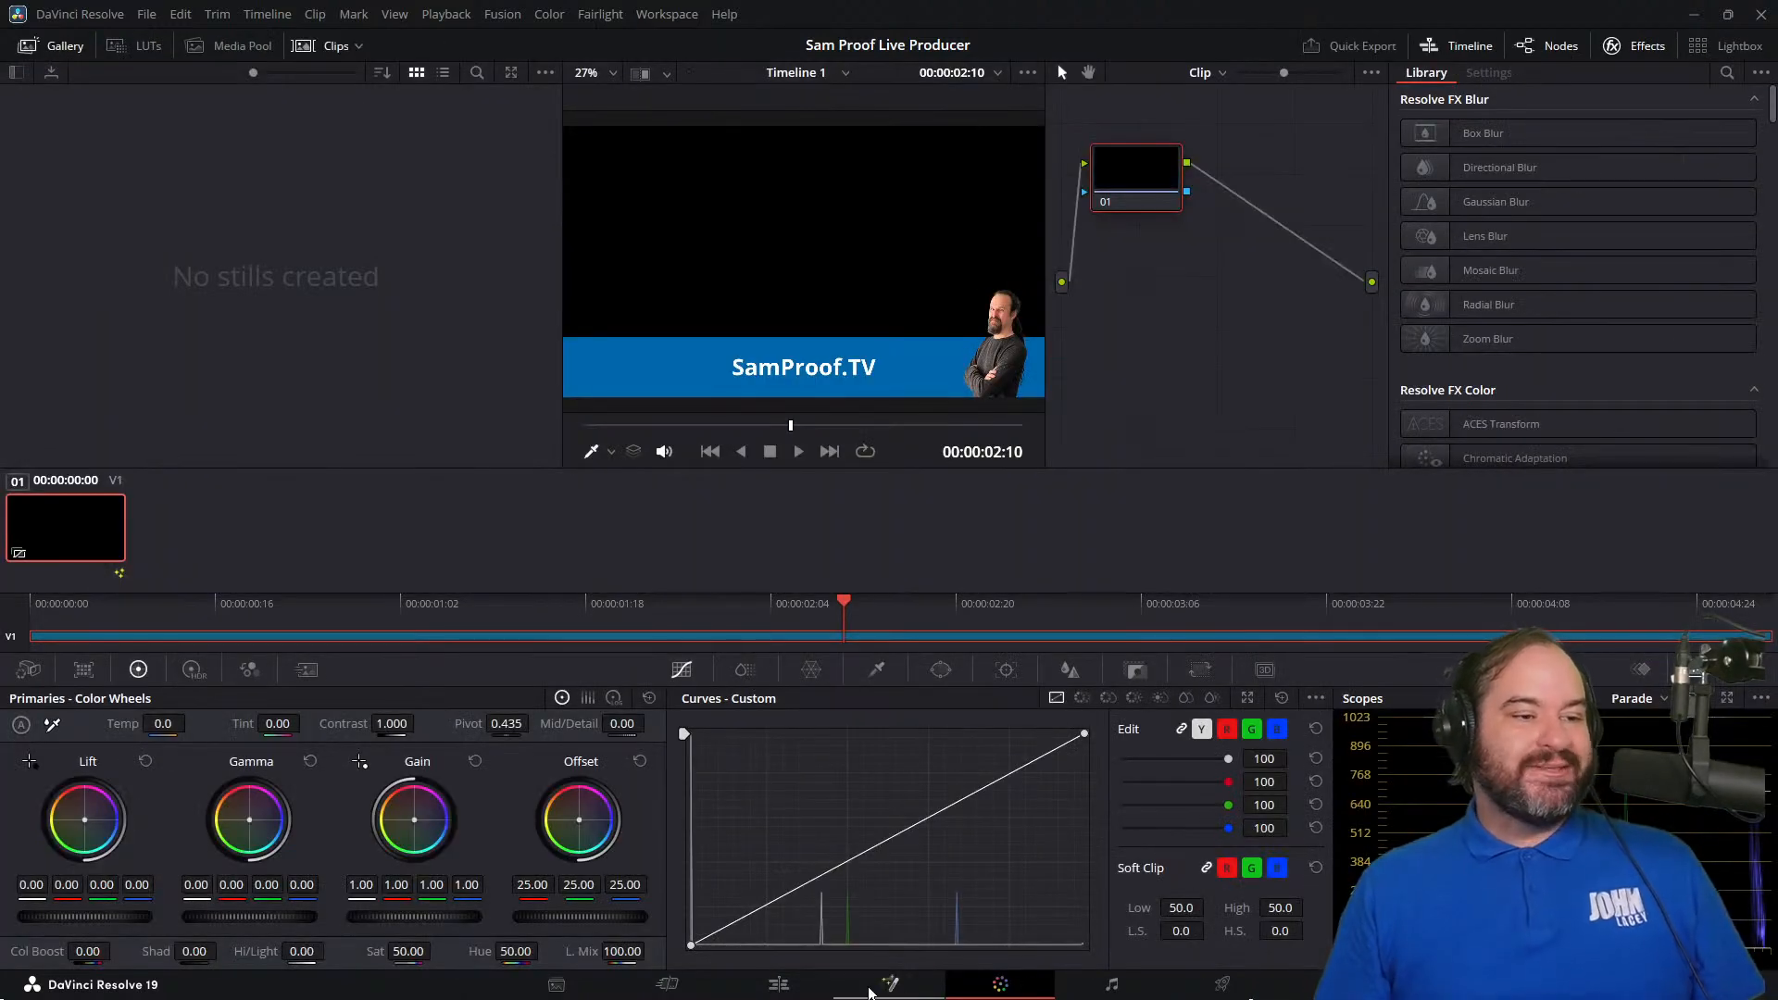
left_click(875, 985)
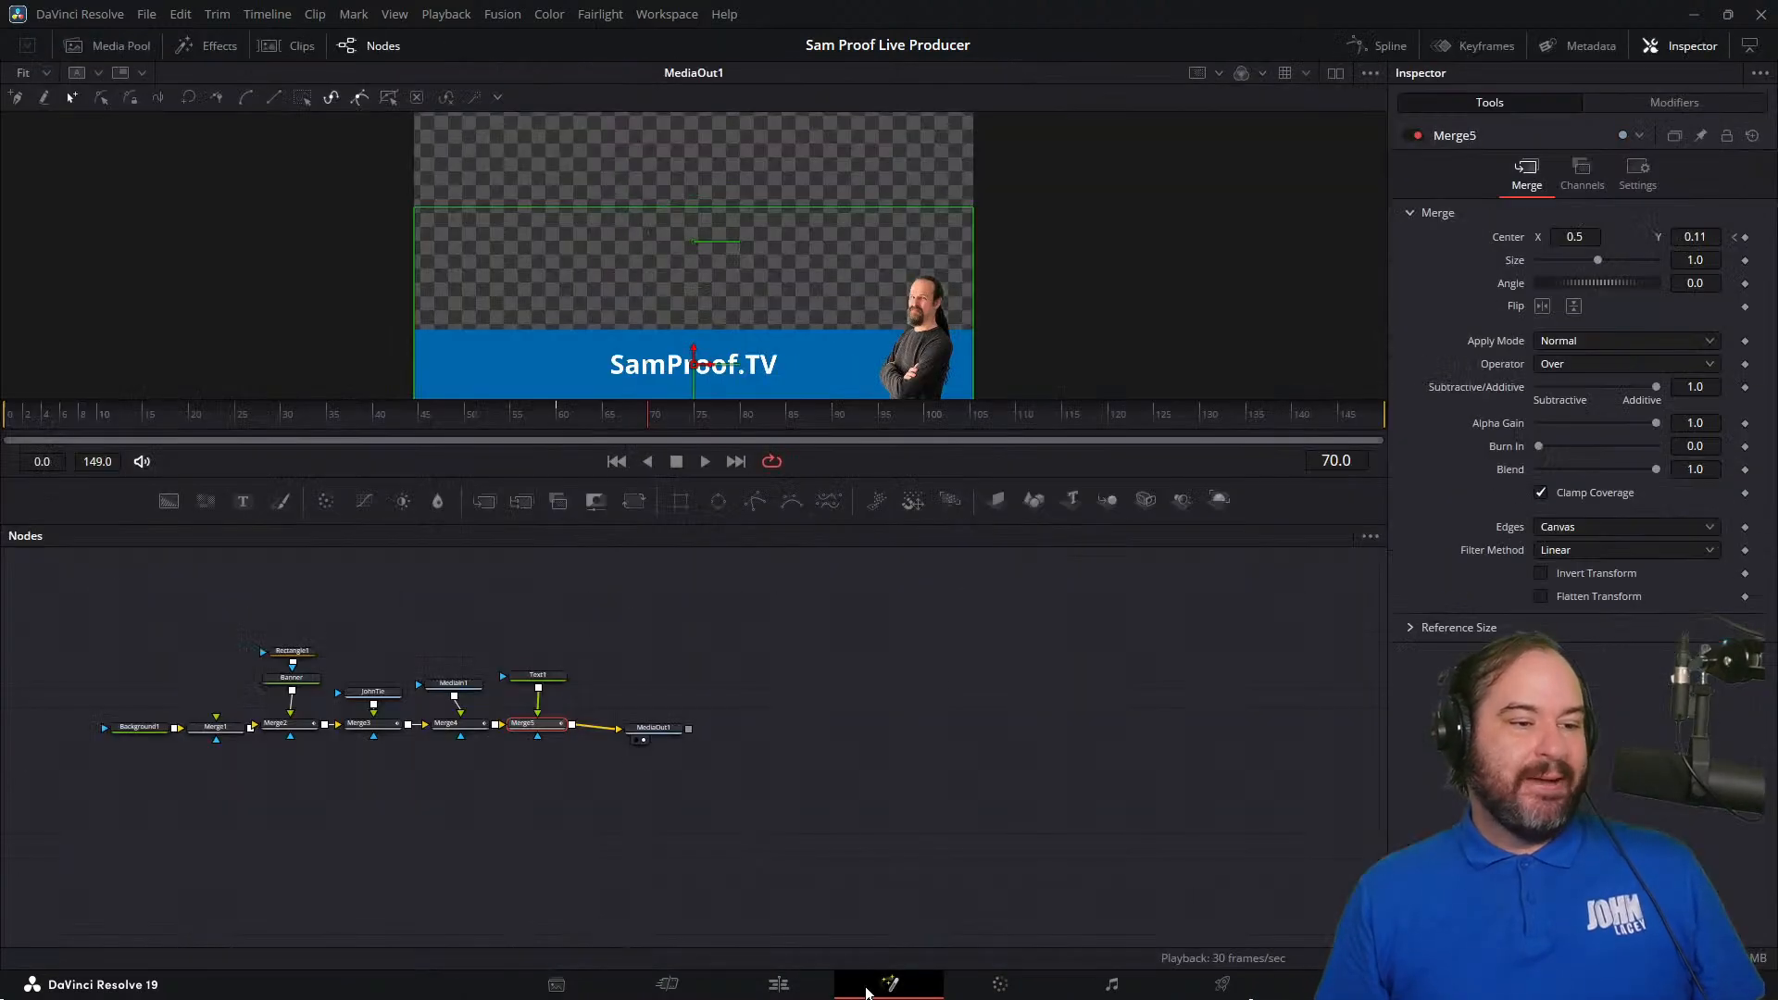
left_click(87, 570)
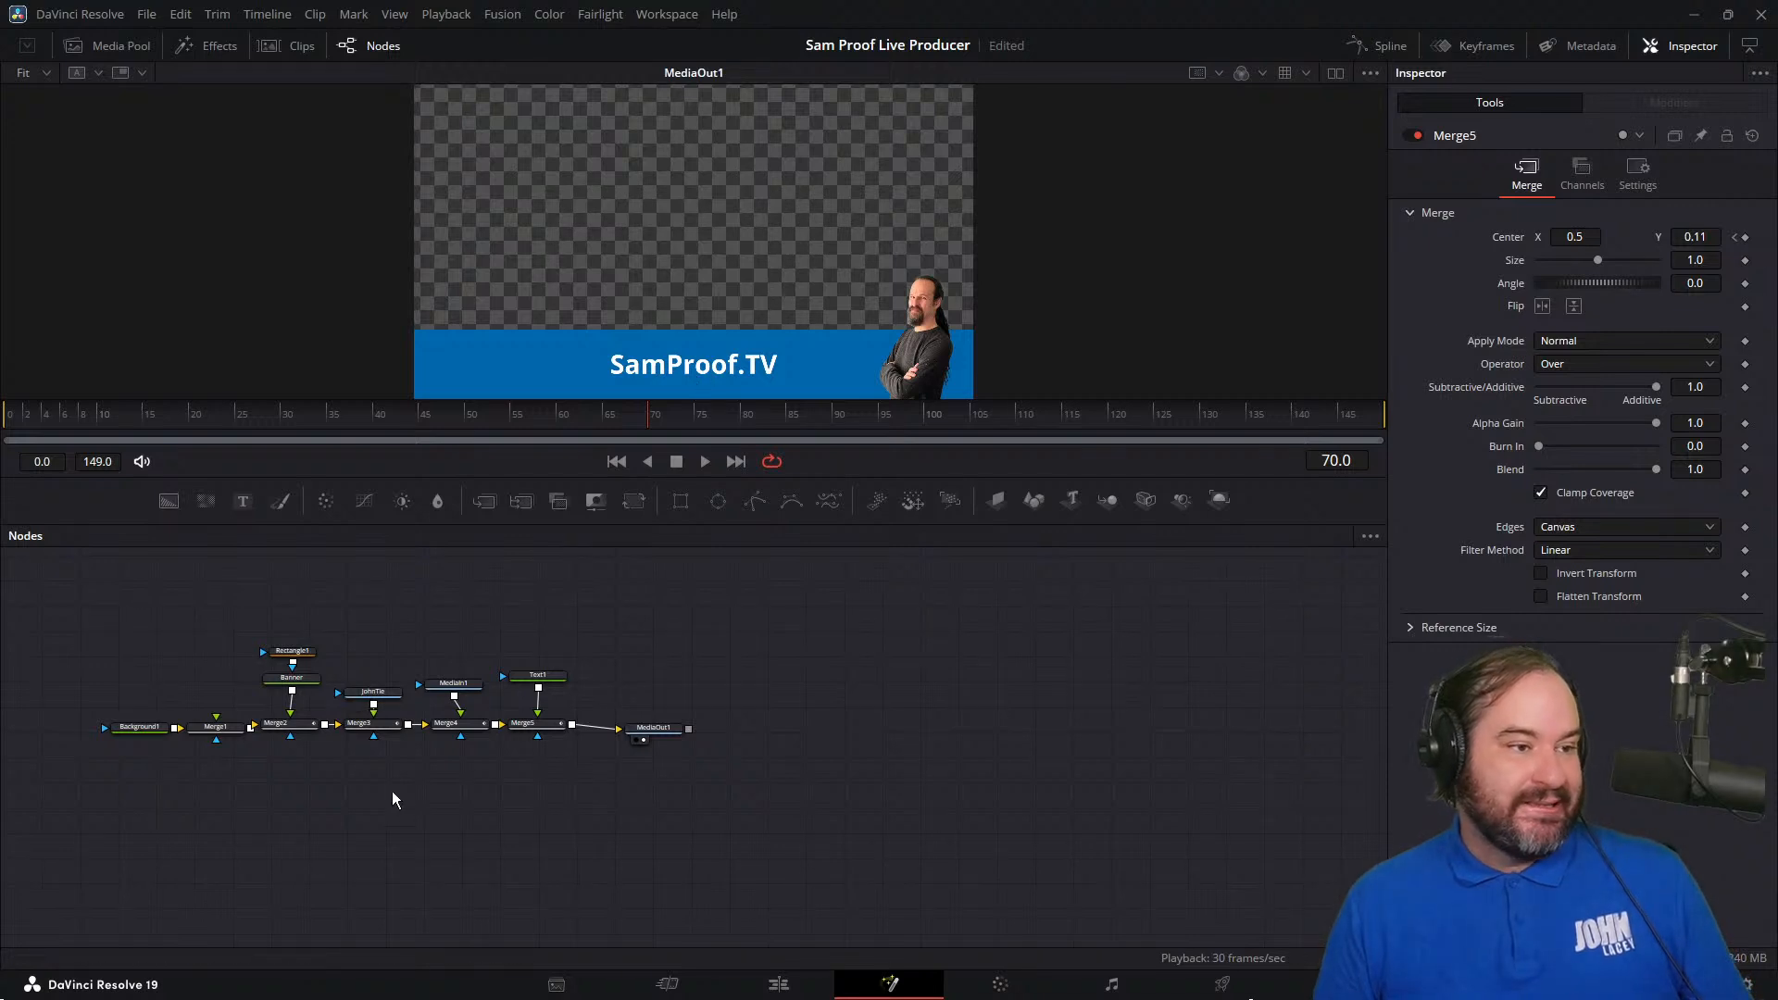
- Examine the Merge3 node's merge, channel and general settings and the viewer options around the portrait image
left_click(374, 725)
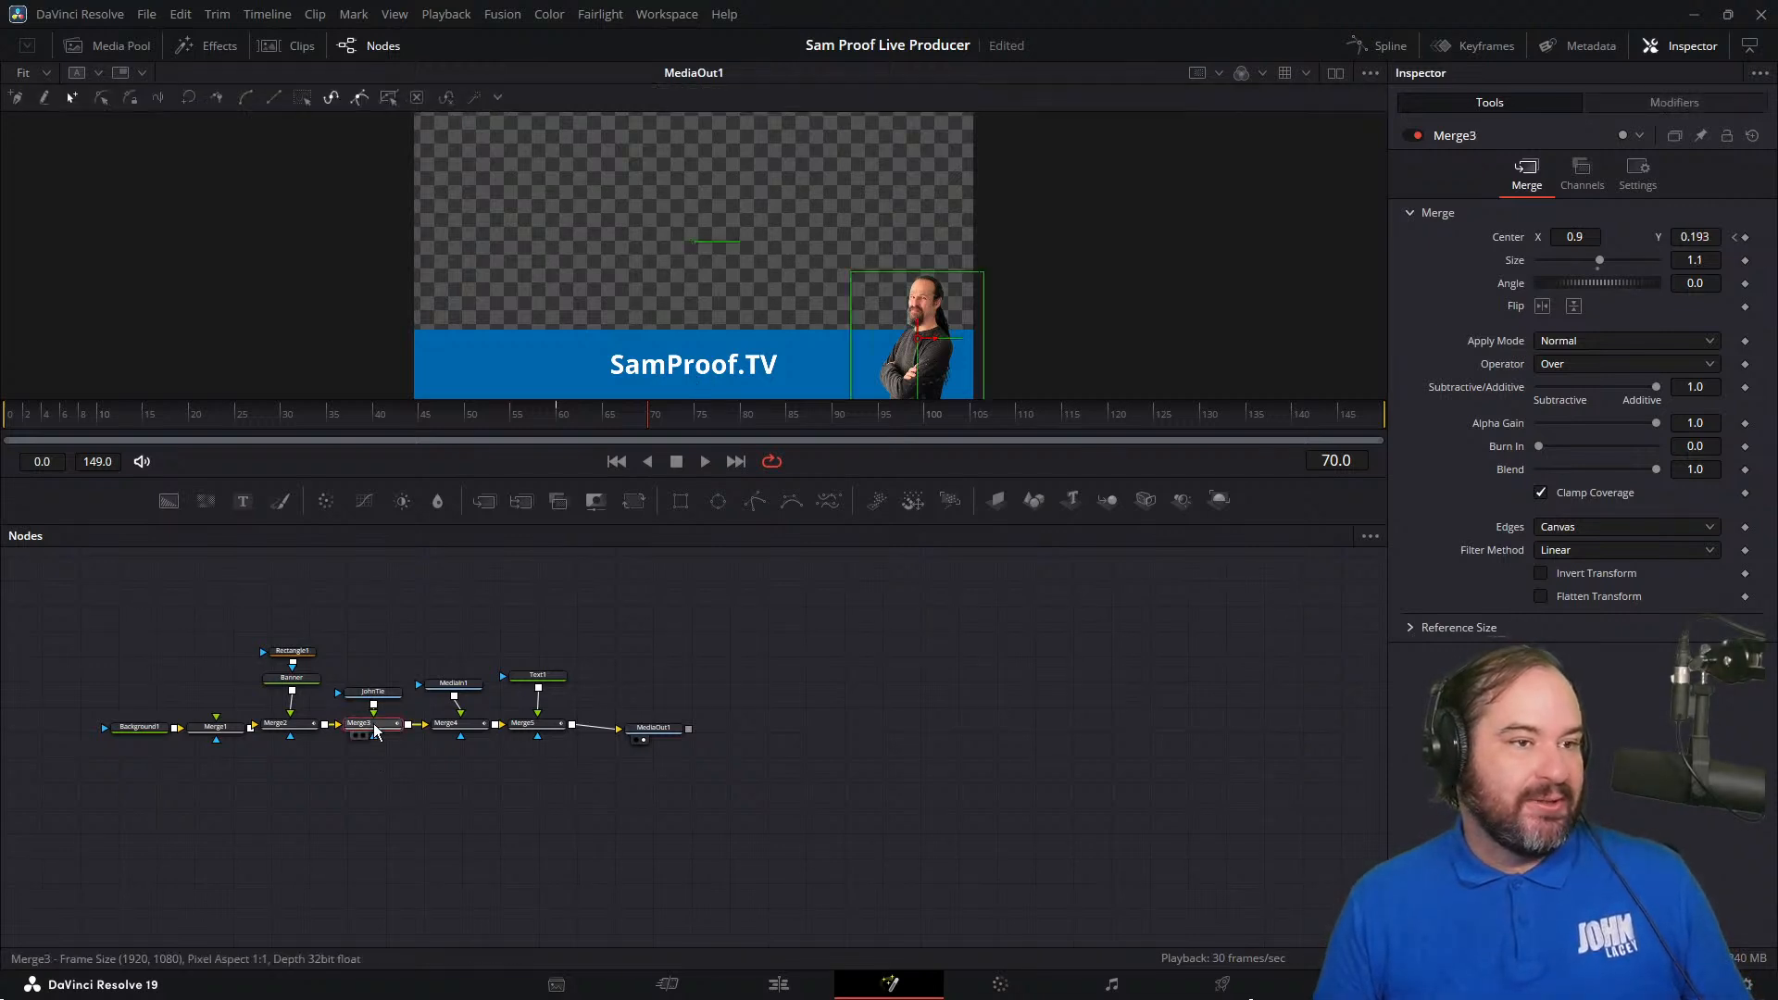
left_click(1639, 189)
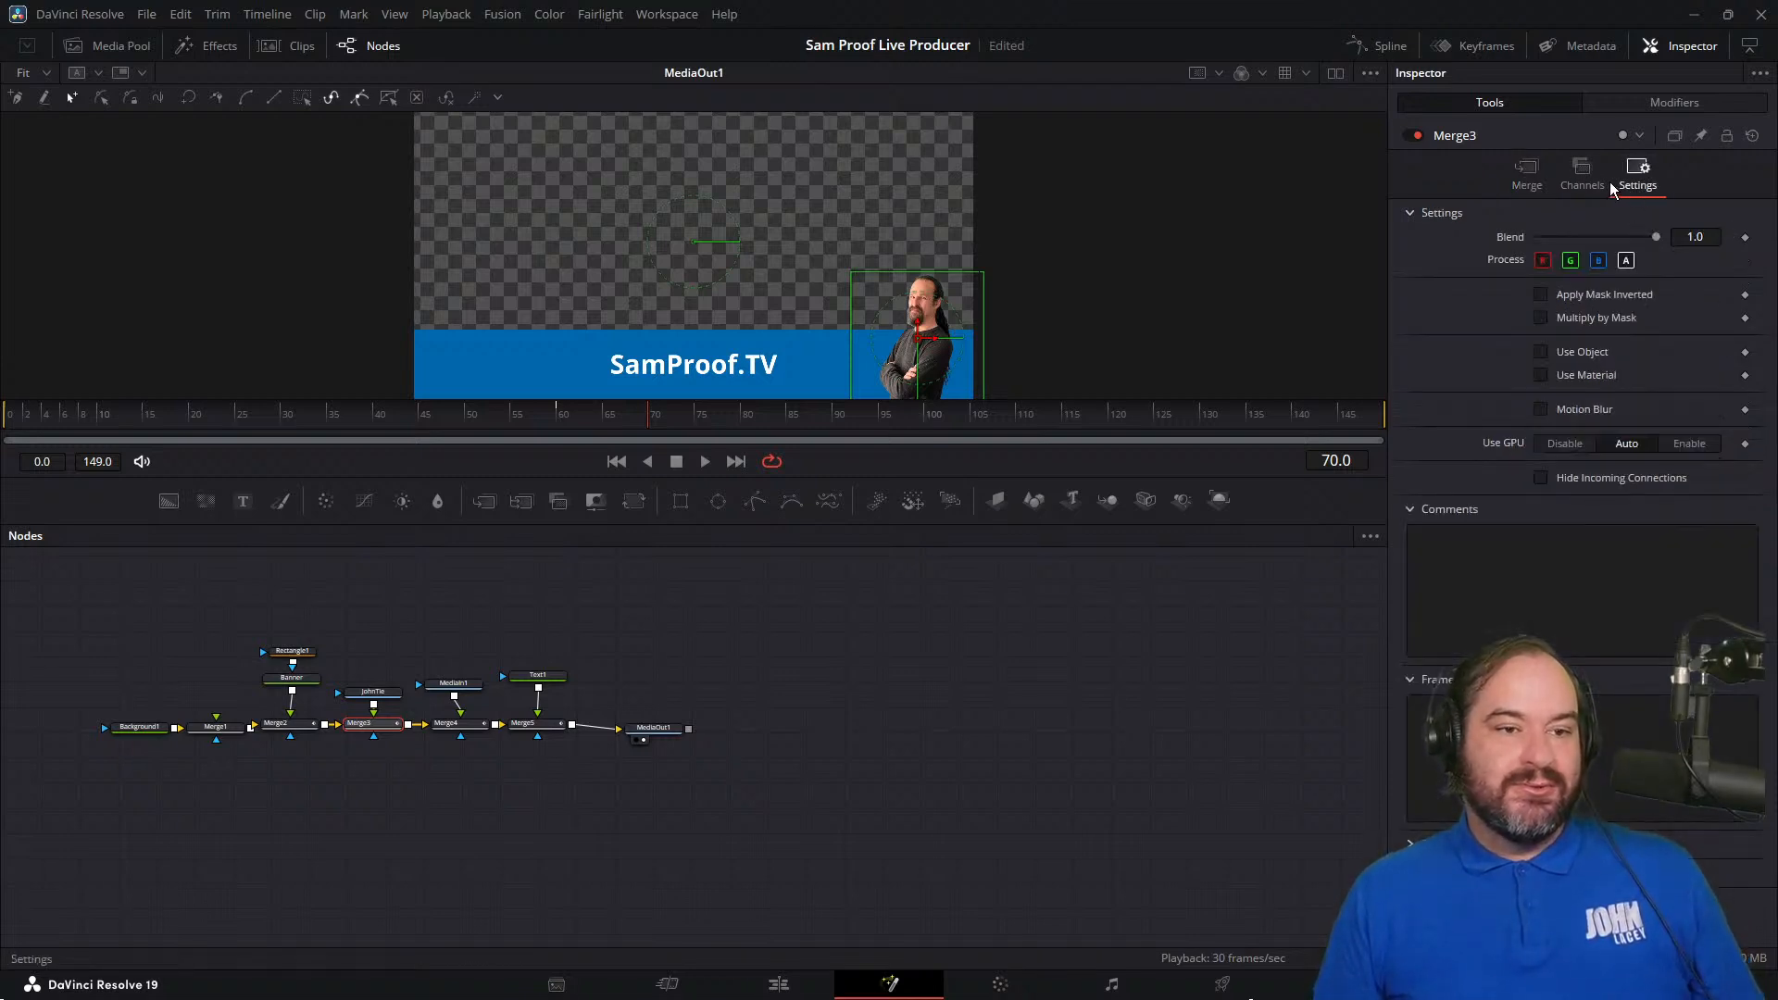
left_click(1581, 174)
left_click(1539, 175)
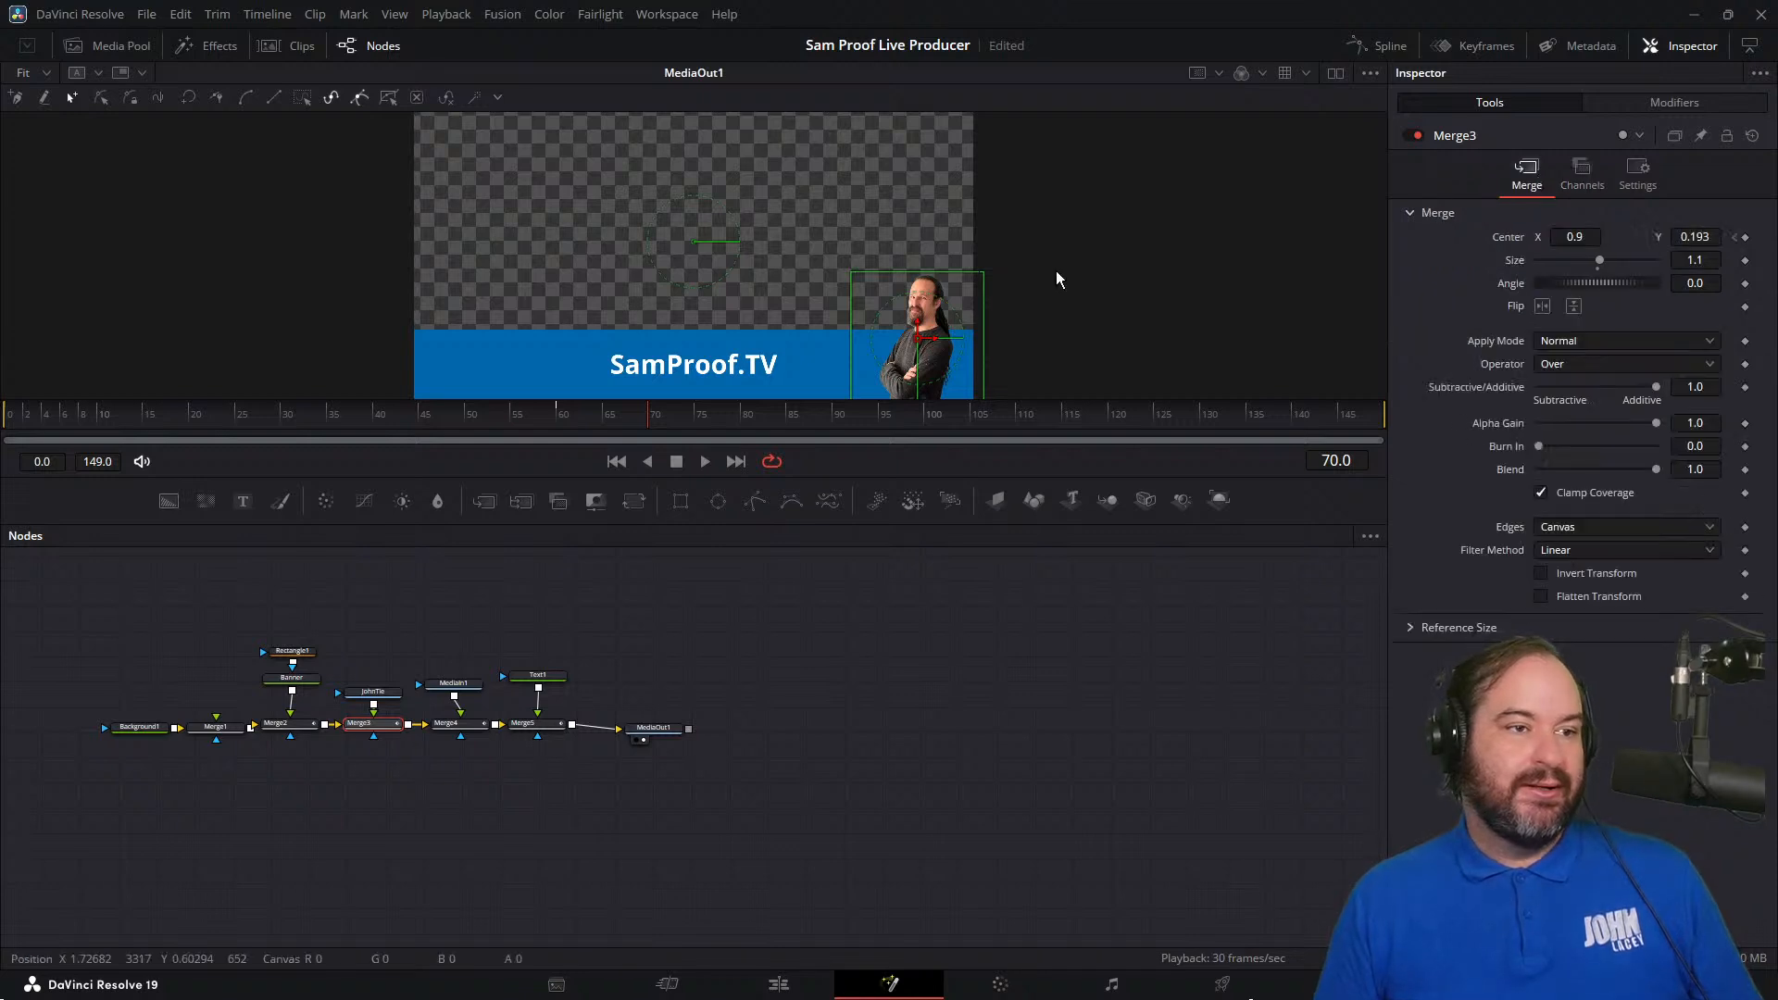
right_click(952, 302)
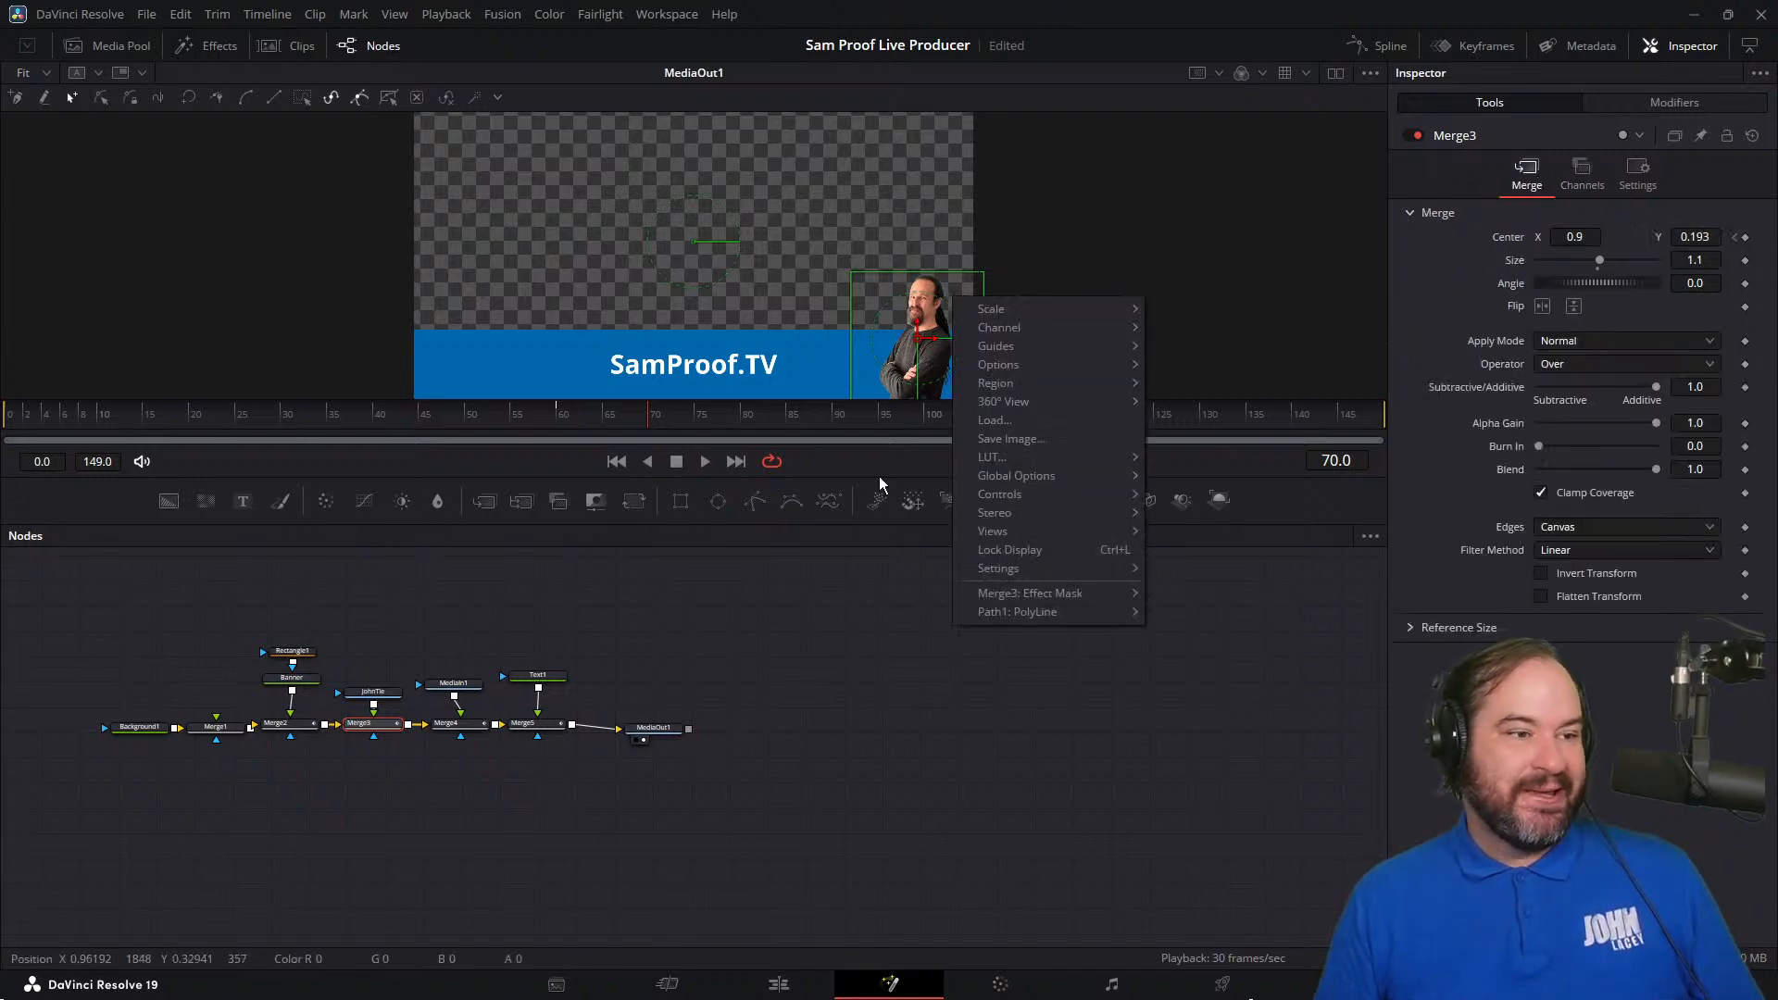
left_click(1074, 9)
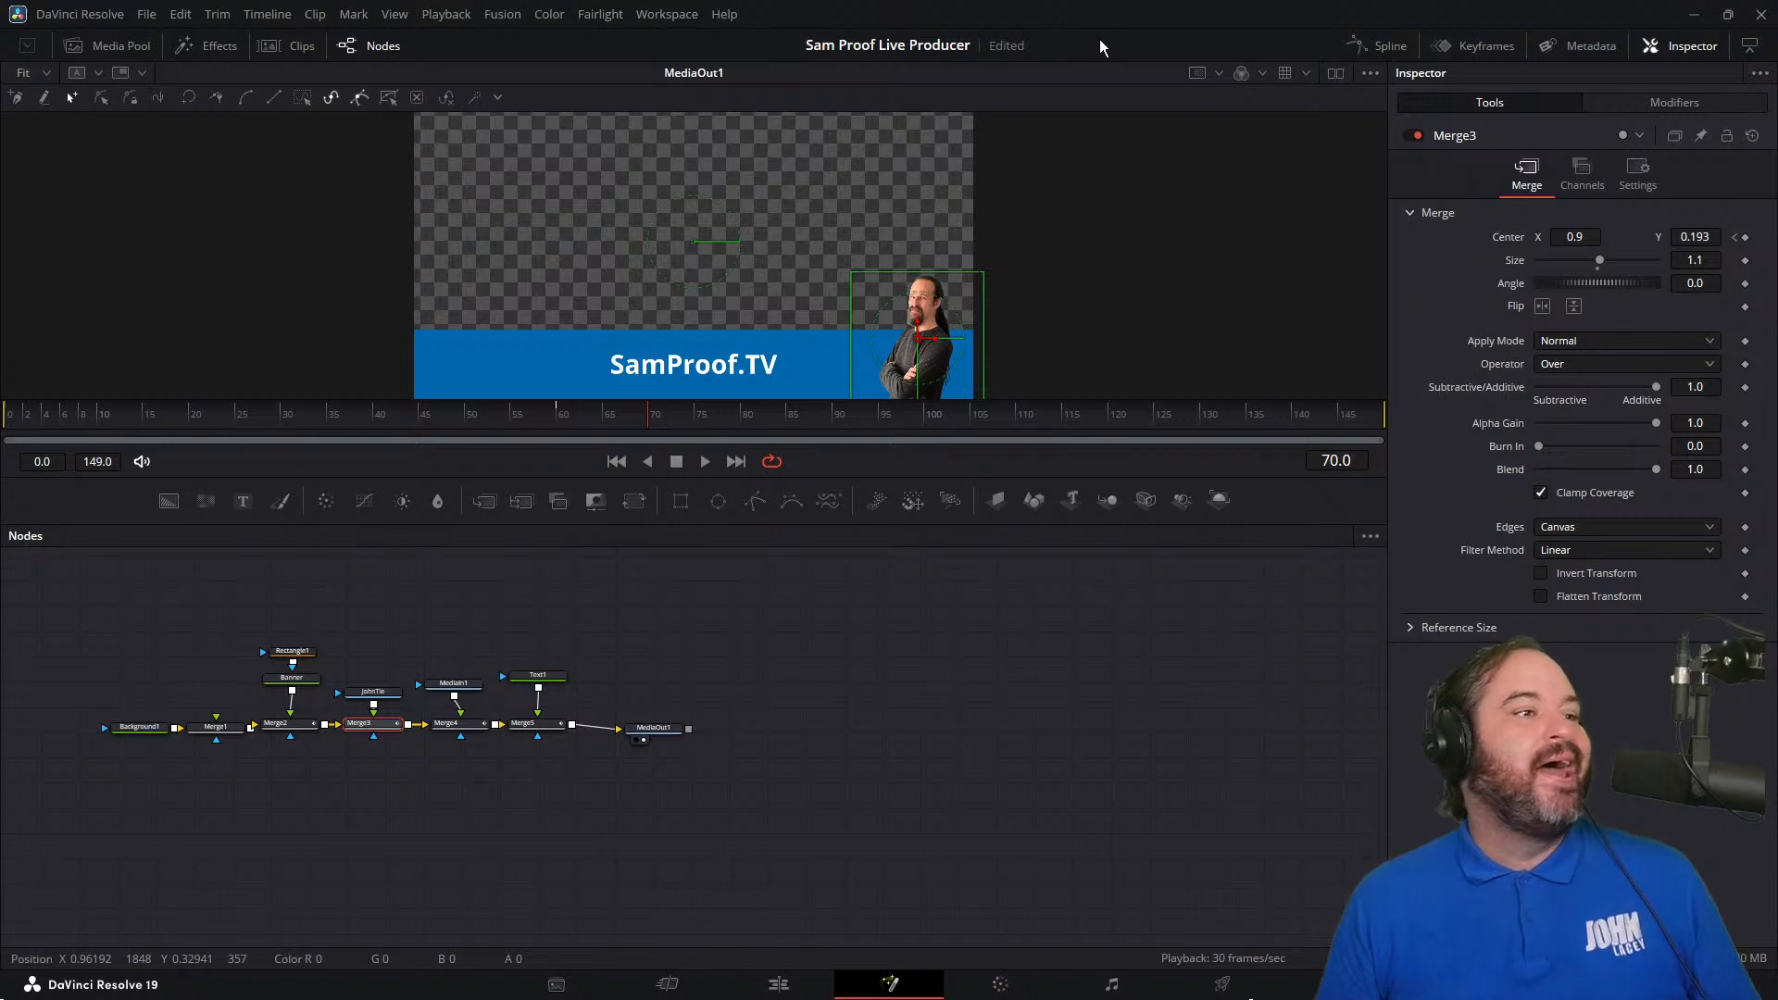
- Show the media pool and examine the clip actions available for the samproof image, including replacing the selected clip
left_click(129, 51)
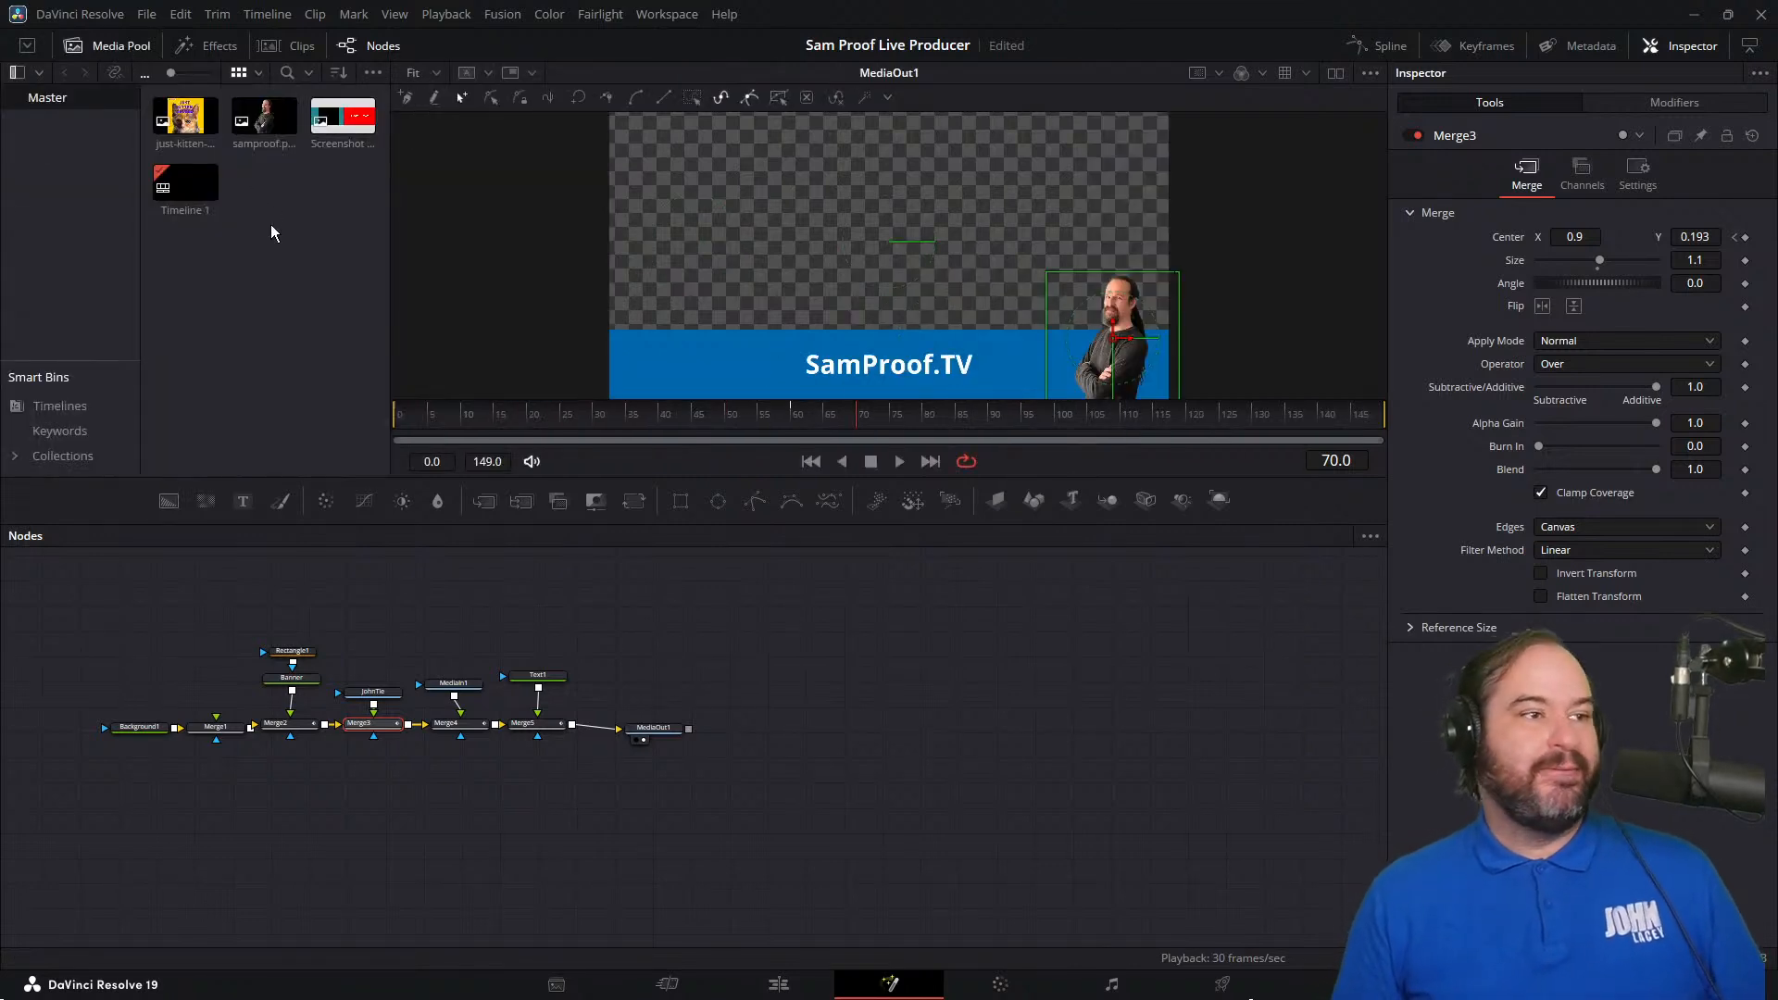
right_click(245, 126)
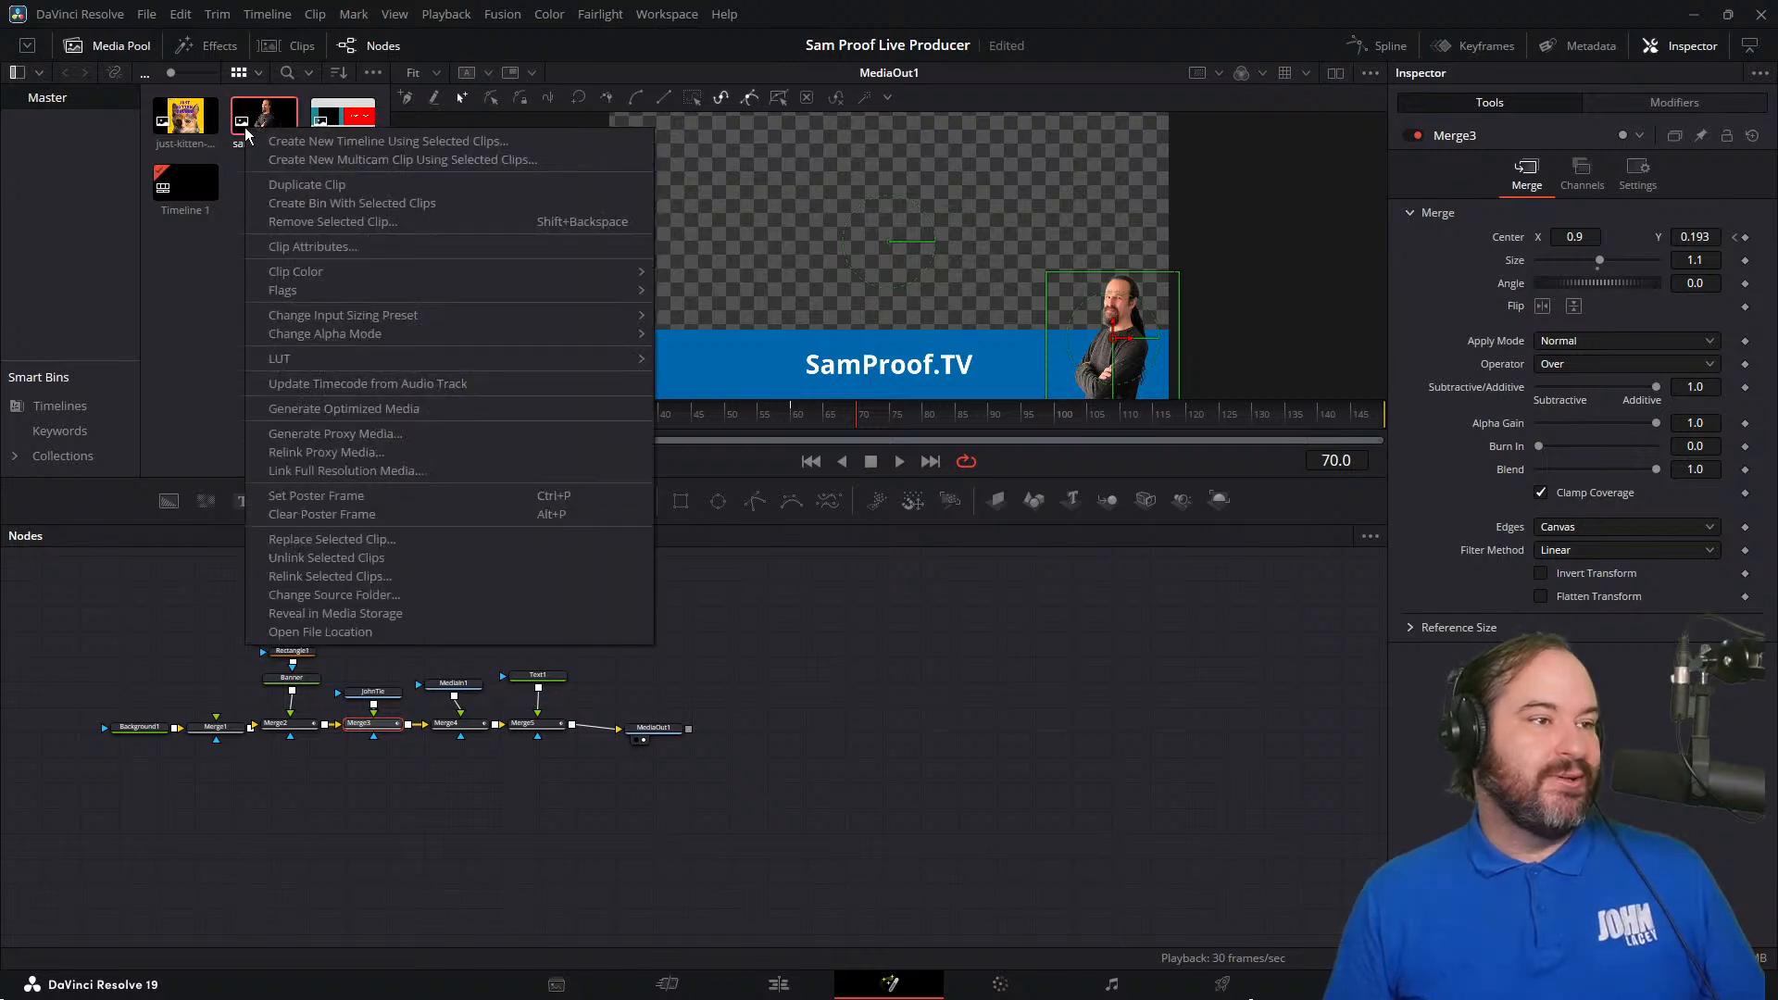
key("Escape")
right_click(247, 133)
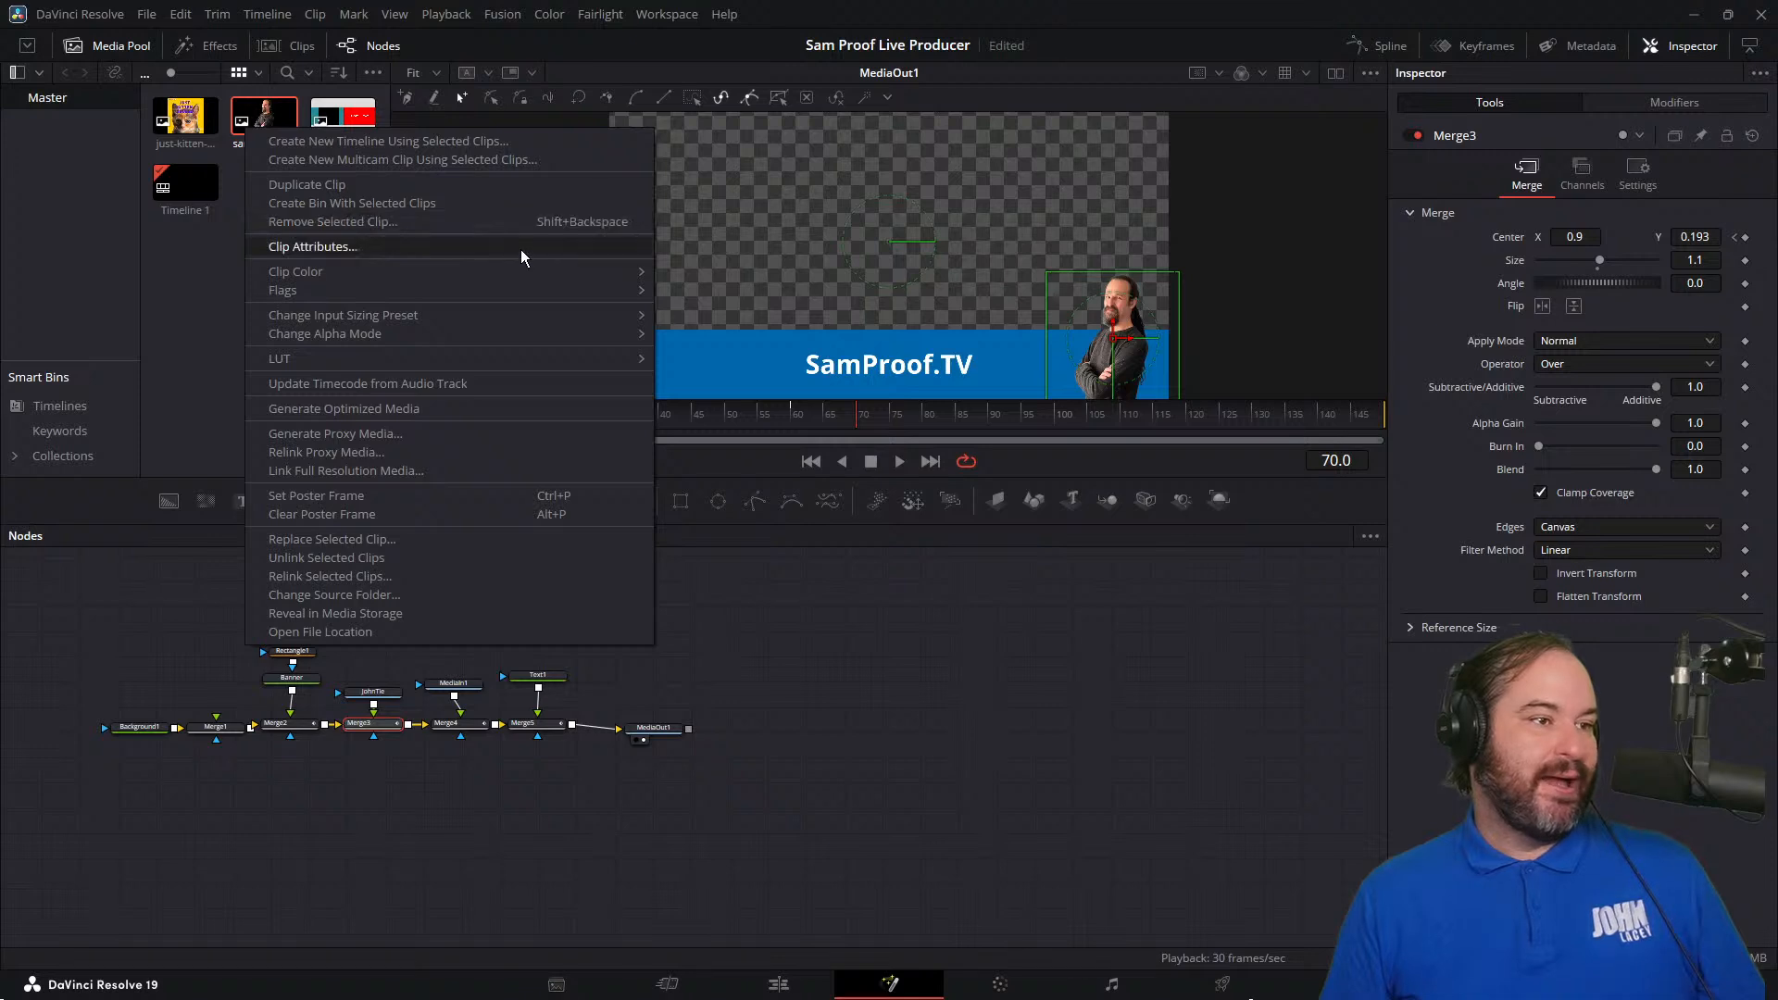
mouse_move(527, 279)
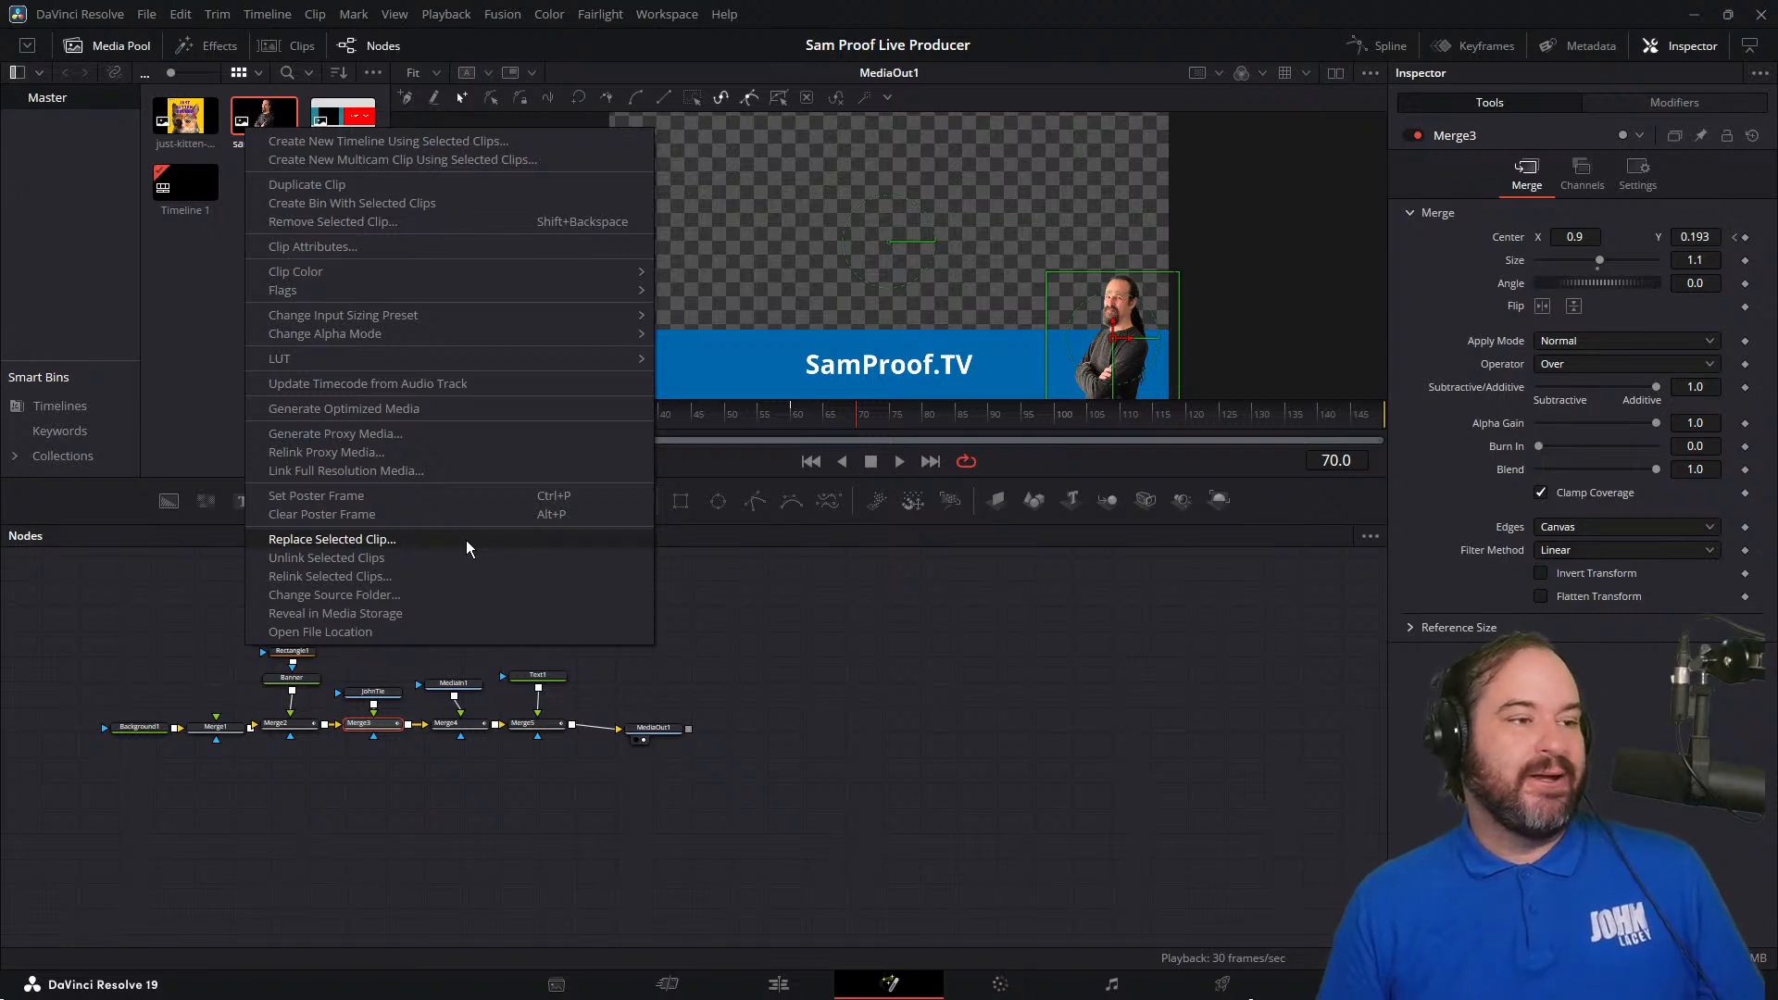
left_click(874, 618)
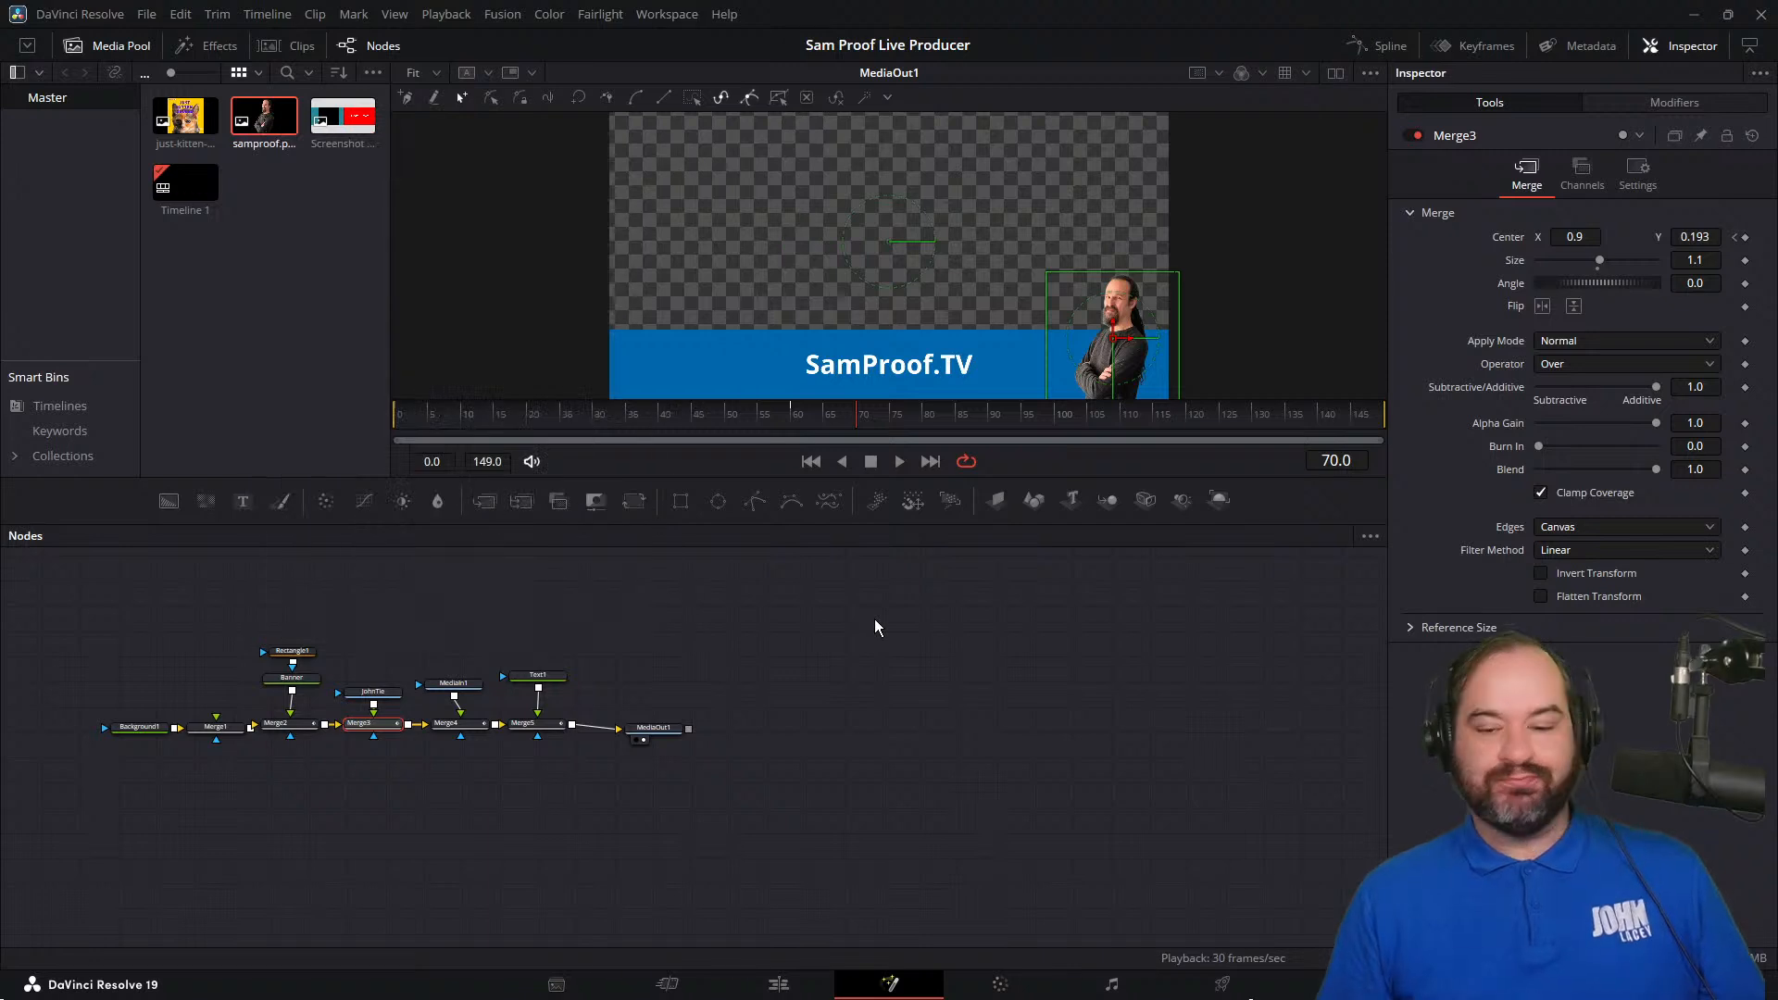
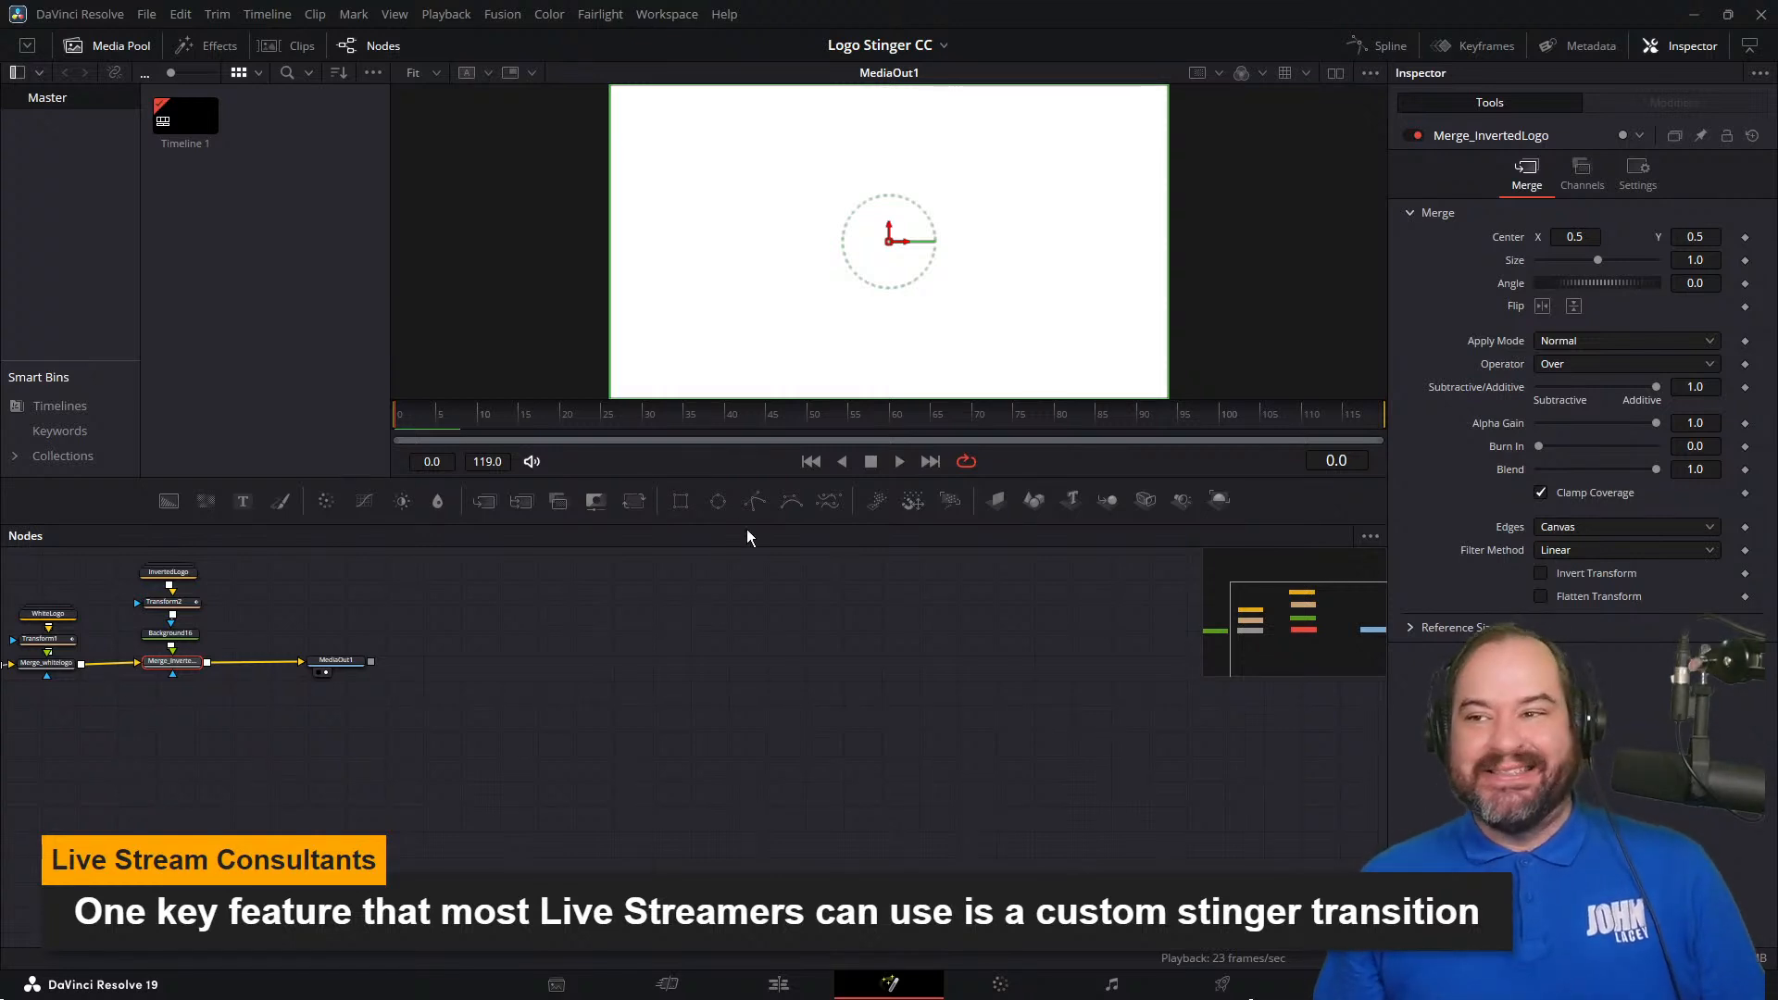
- Play the logo stinger in the Fusion viewer and scrub around frames 49 to 51 to examine how the lettering changes to transparent
left_click(897, 462)
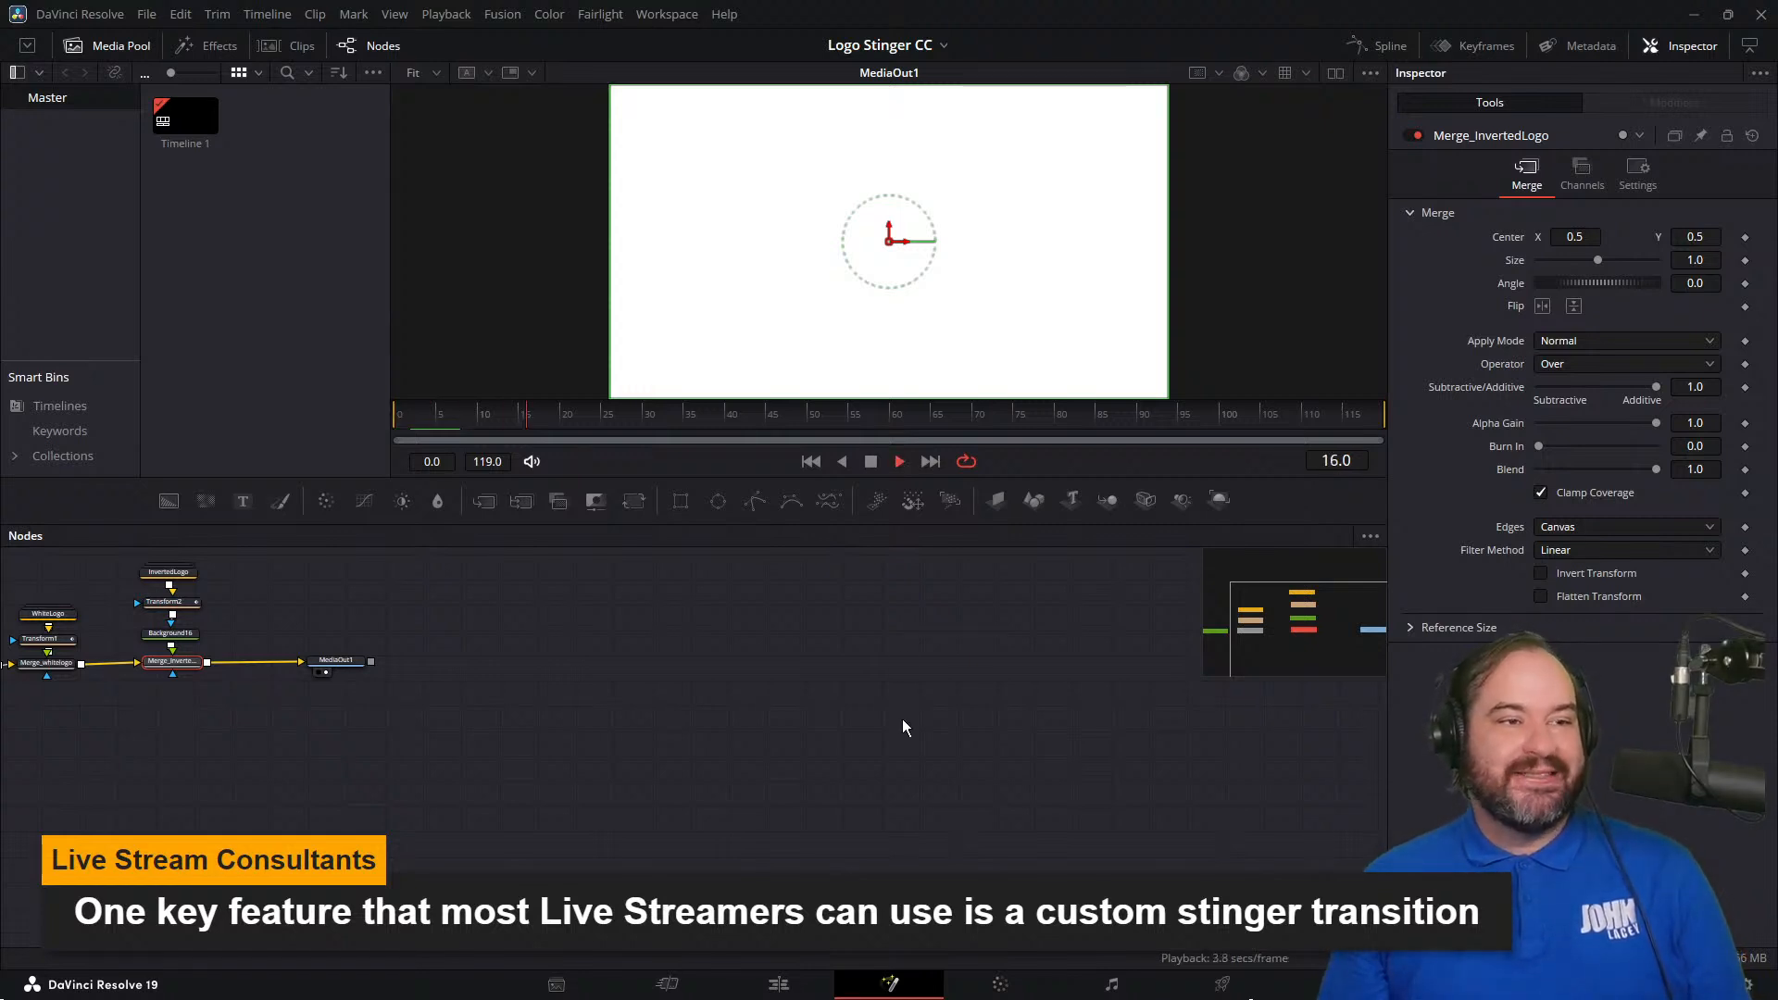
left_click(869, 463)
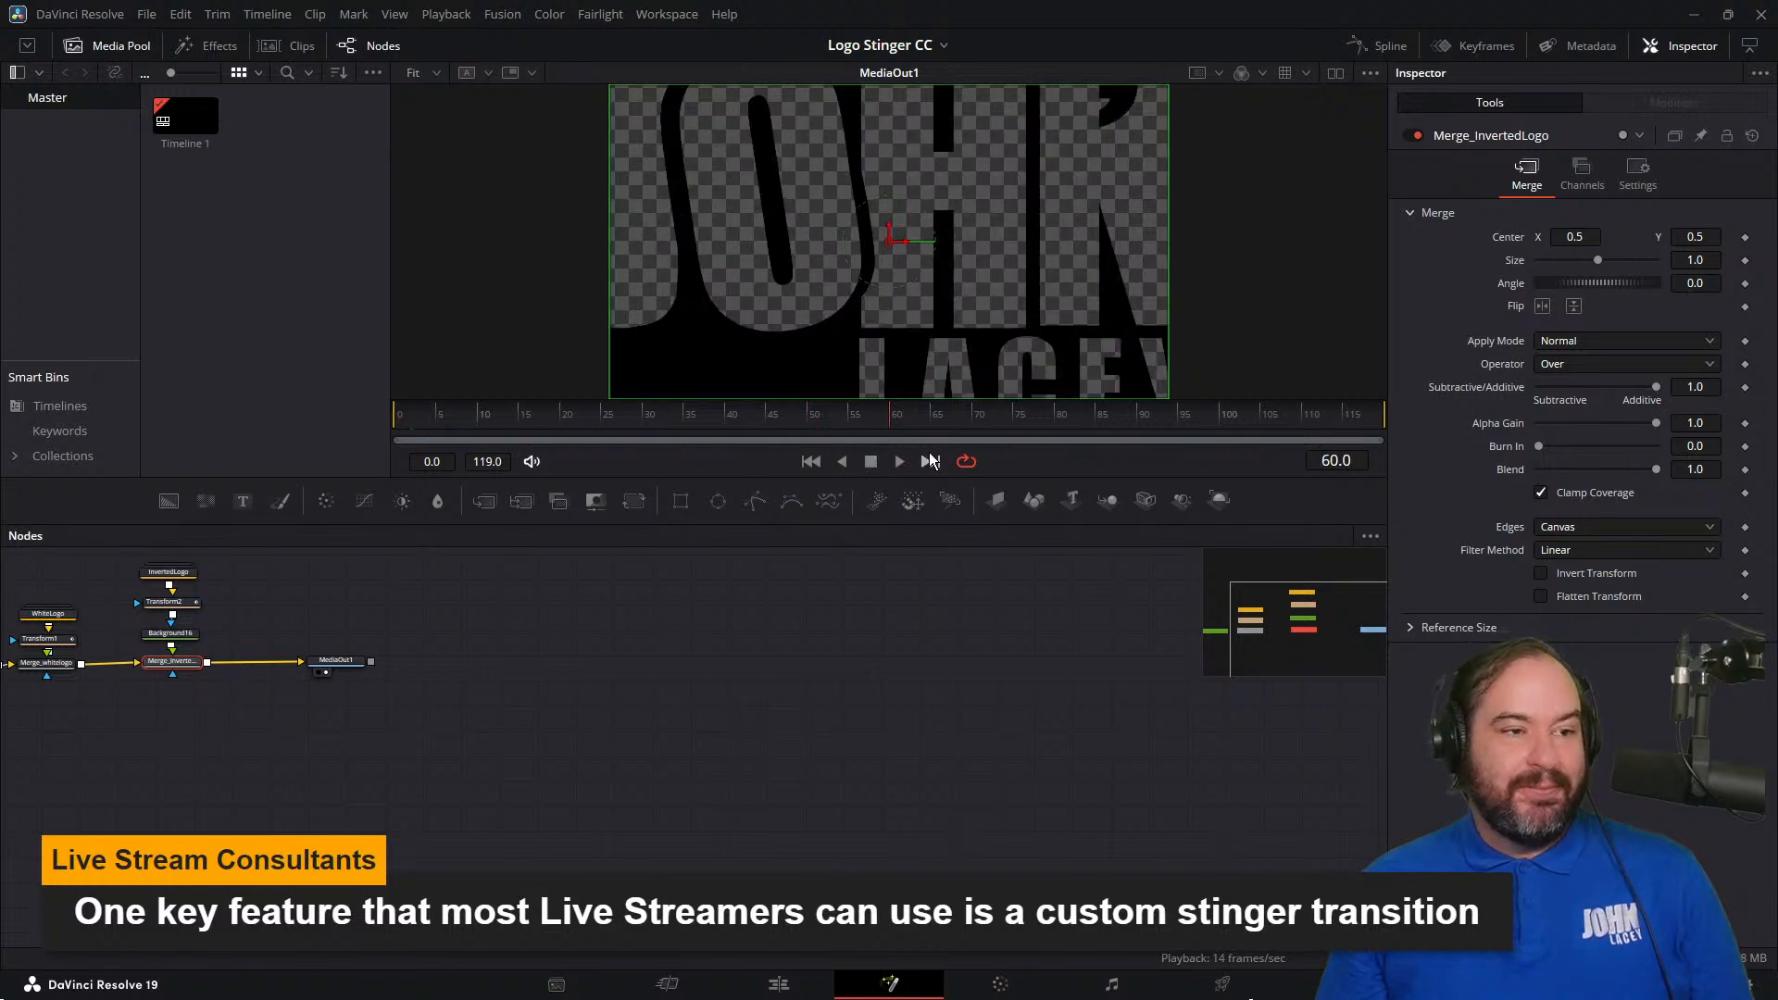
left_click_drag(893, 425, 807, 424)
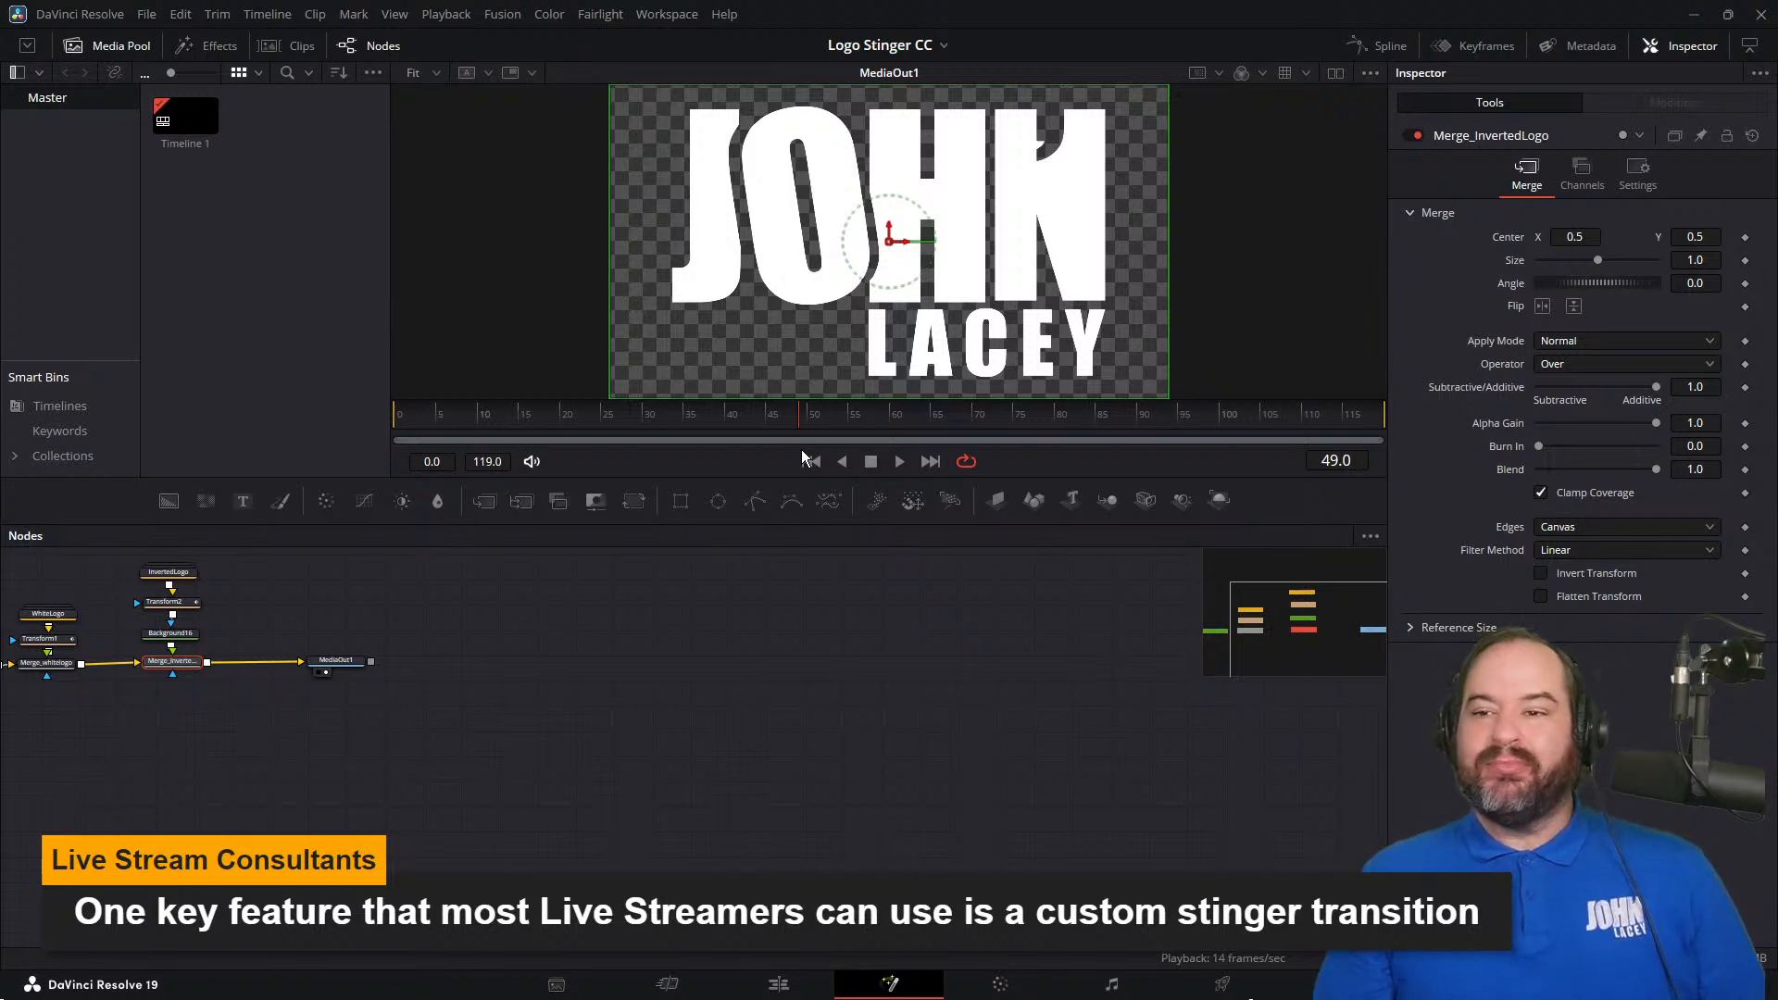
mouse_move(792, 422)
left_mouse_down()
mouse_move(370, 447)
mouse_move(803, 424)
left_mouse_up()
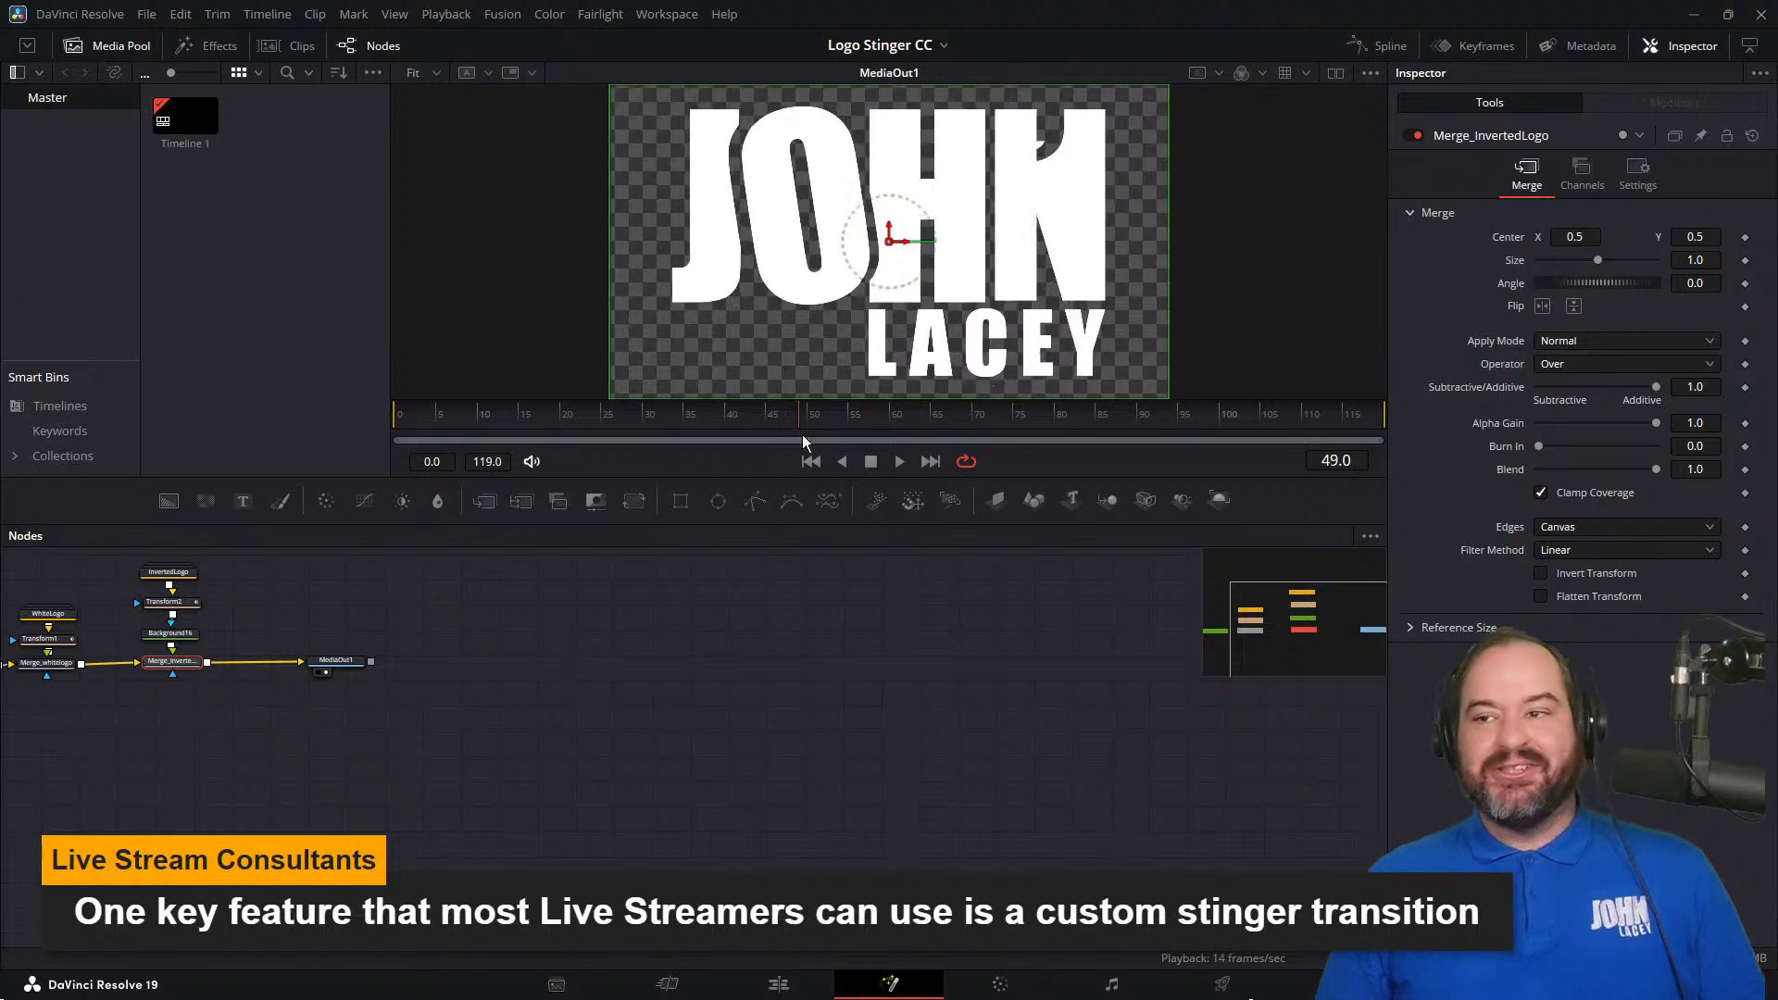
left_click_drag(804, 421, 811, 422)
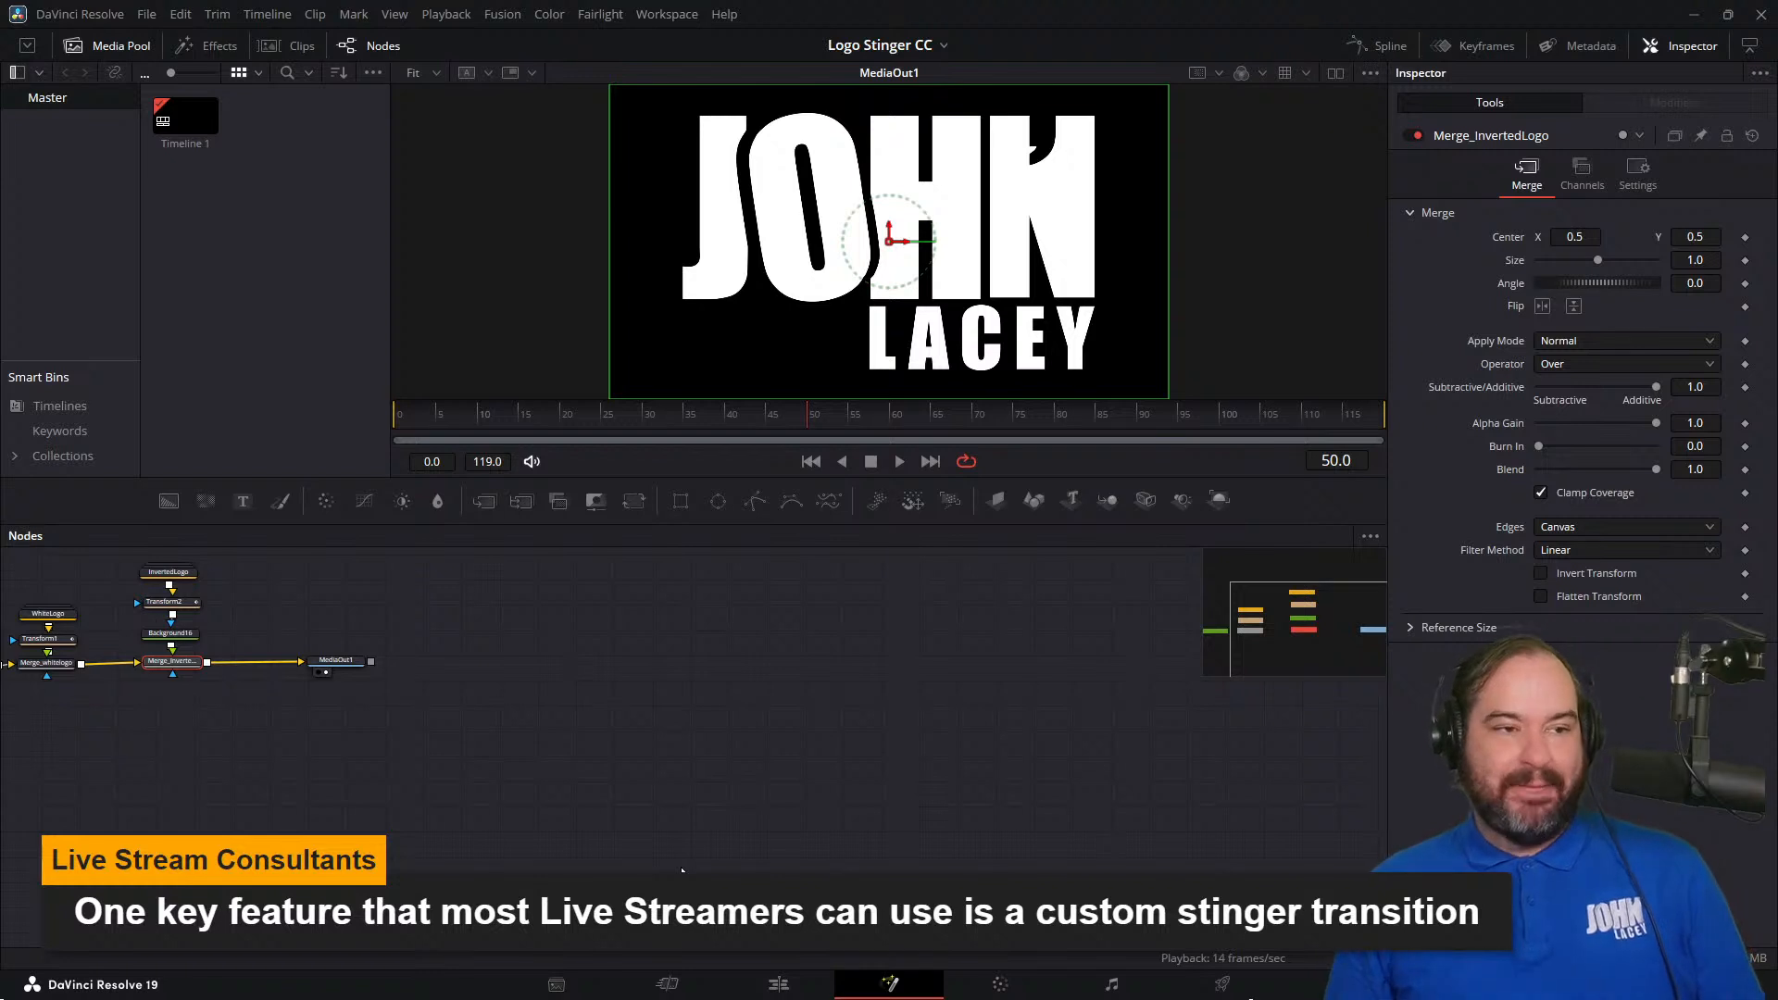
left_click_drag(803, 420, 818, 421)
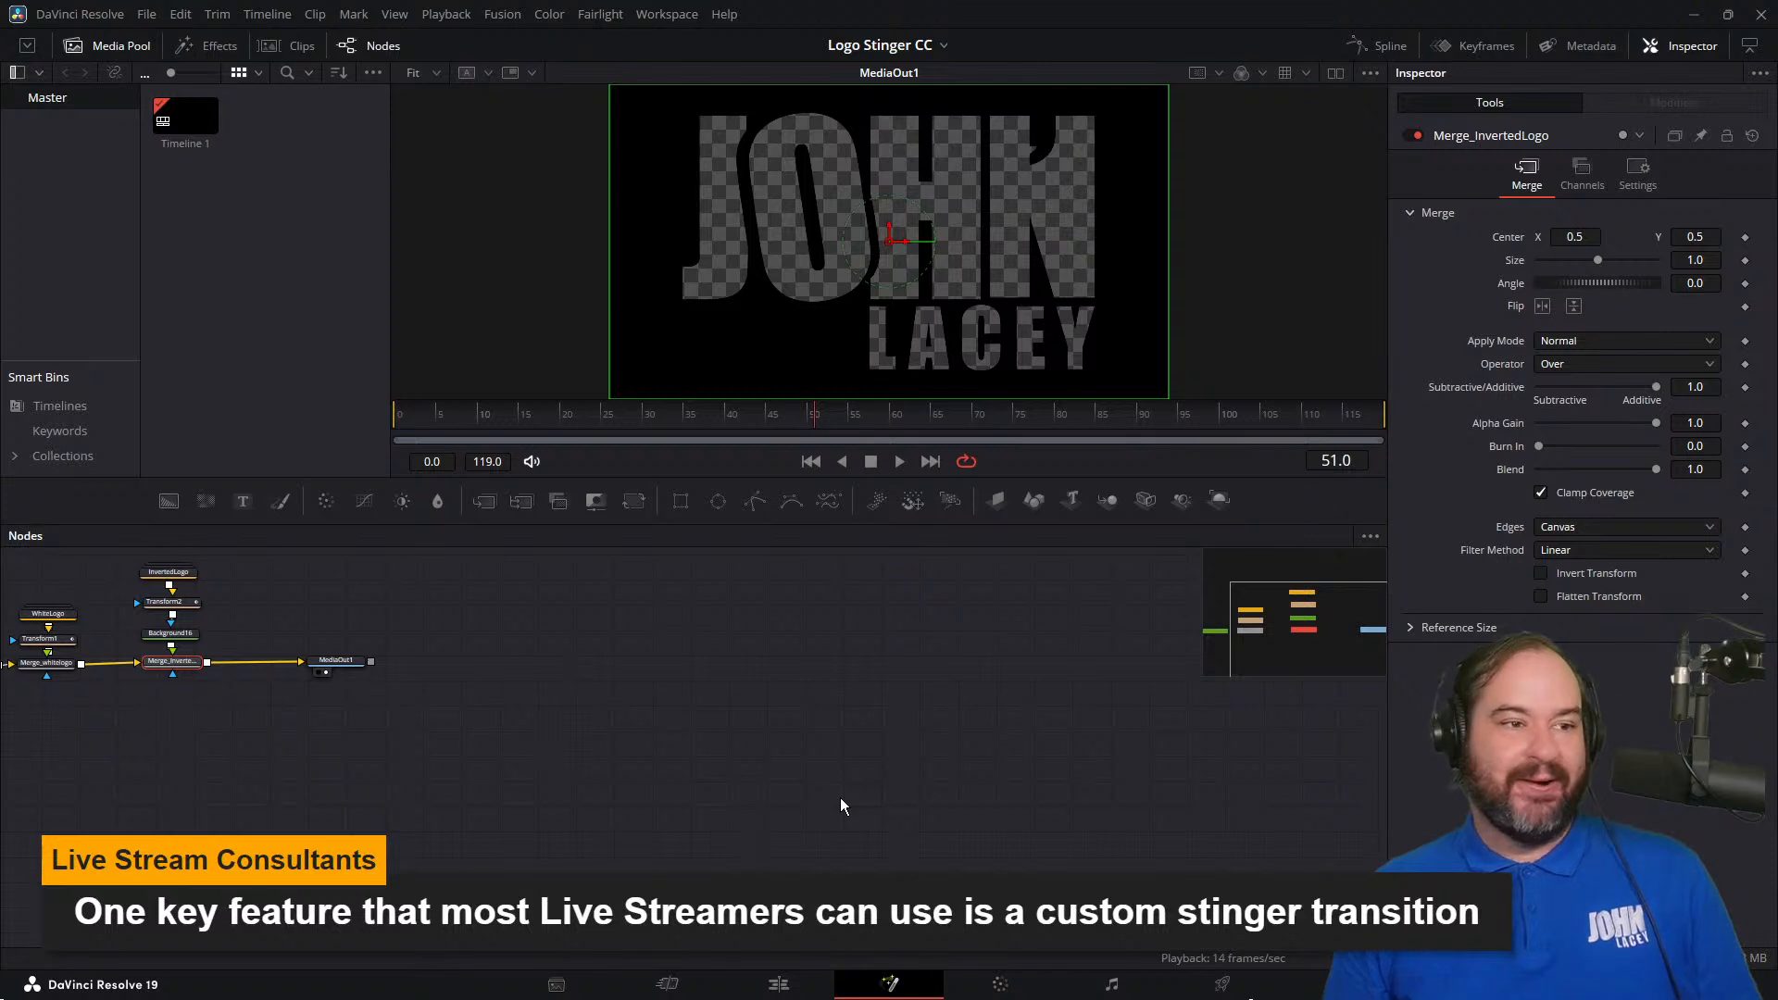
left_click_drag(818, 422, 461, 417)
left_click_drag(277, 432, 813, 443)
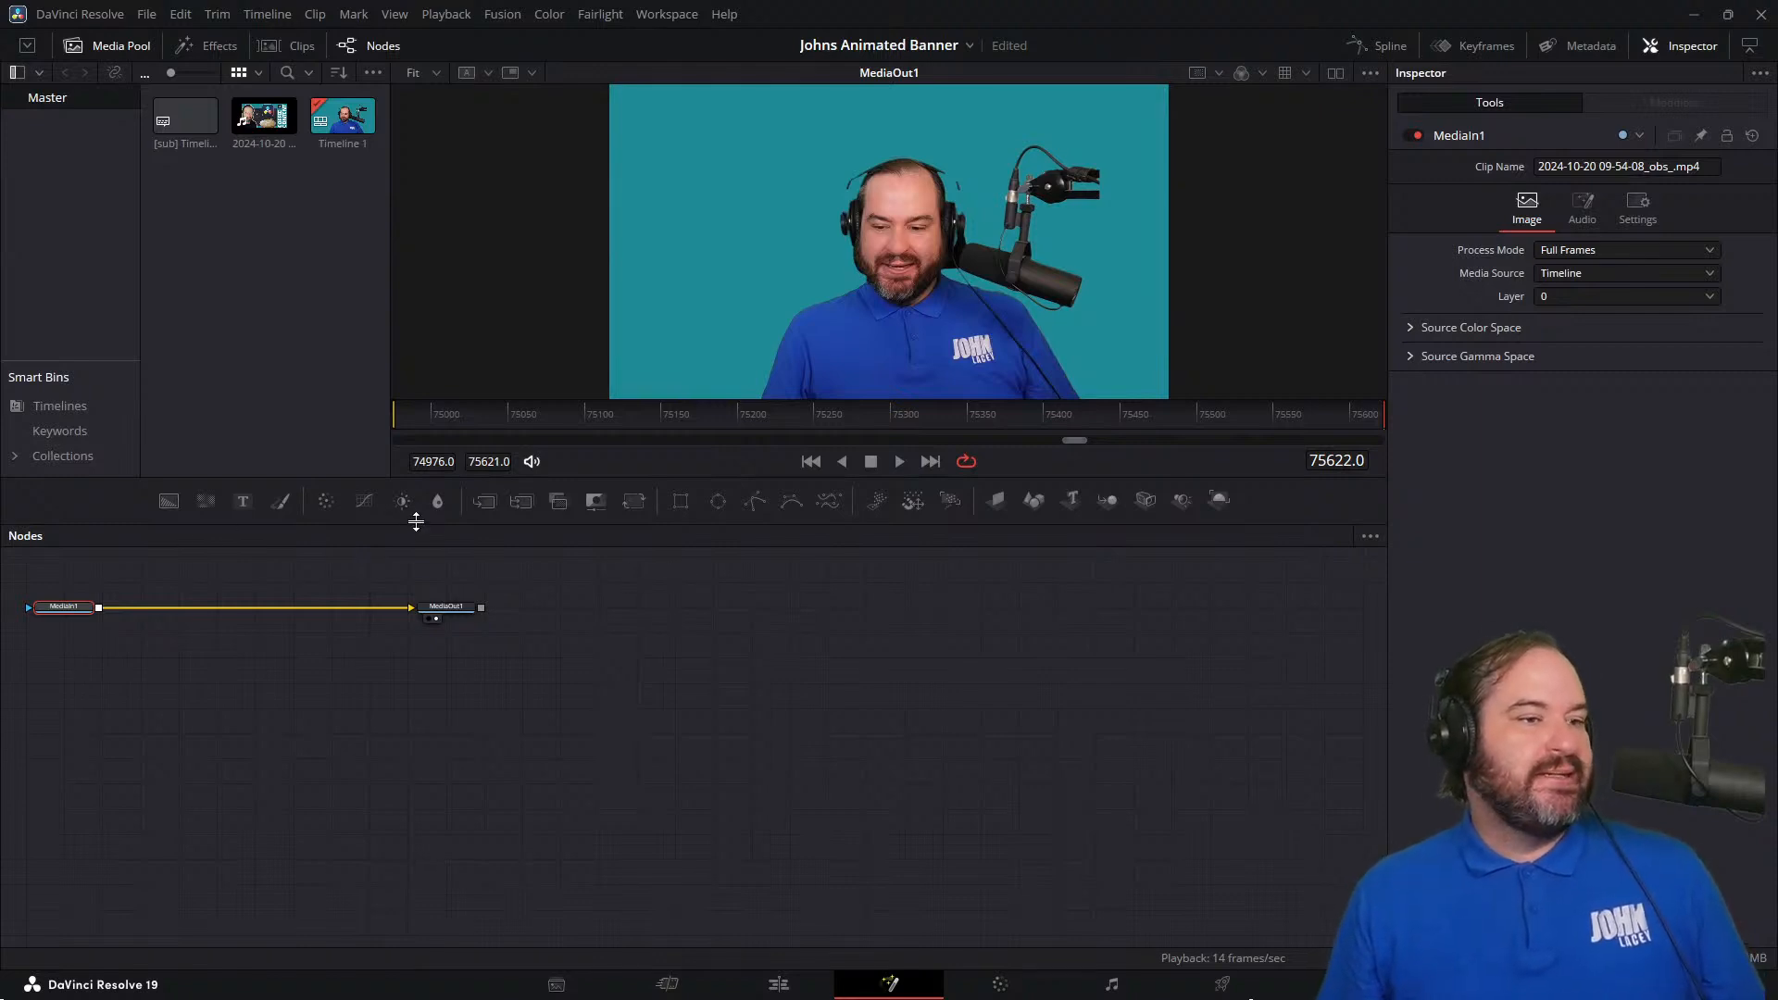
- Play the animated banner over the webcam footage, rewind to the first frame, replay it and stop
left_click(891, 471)
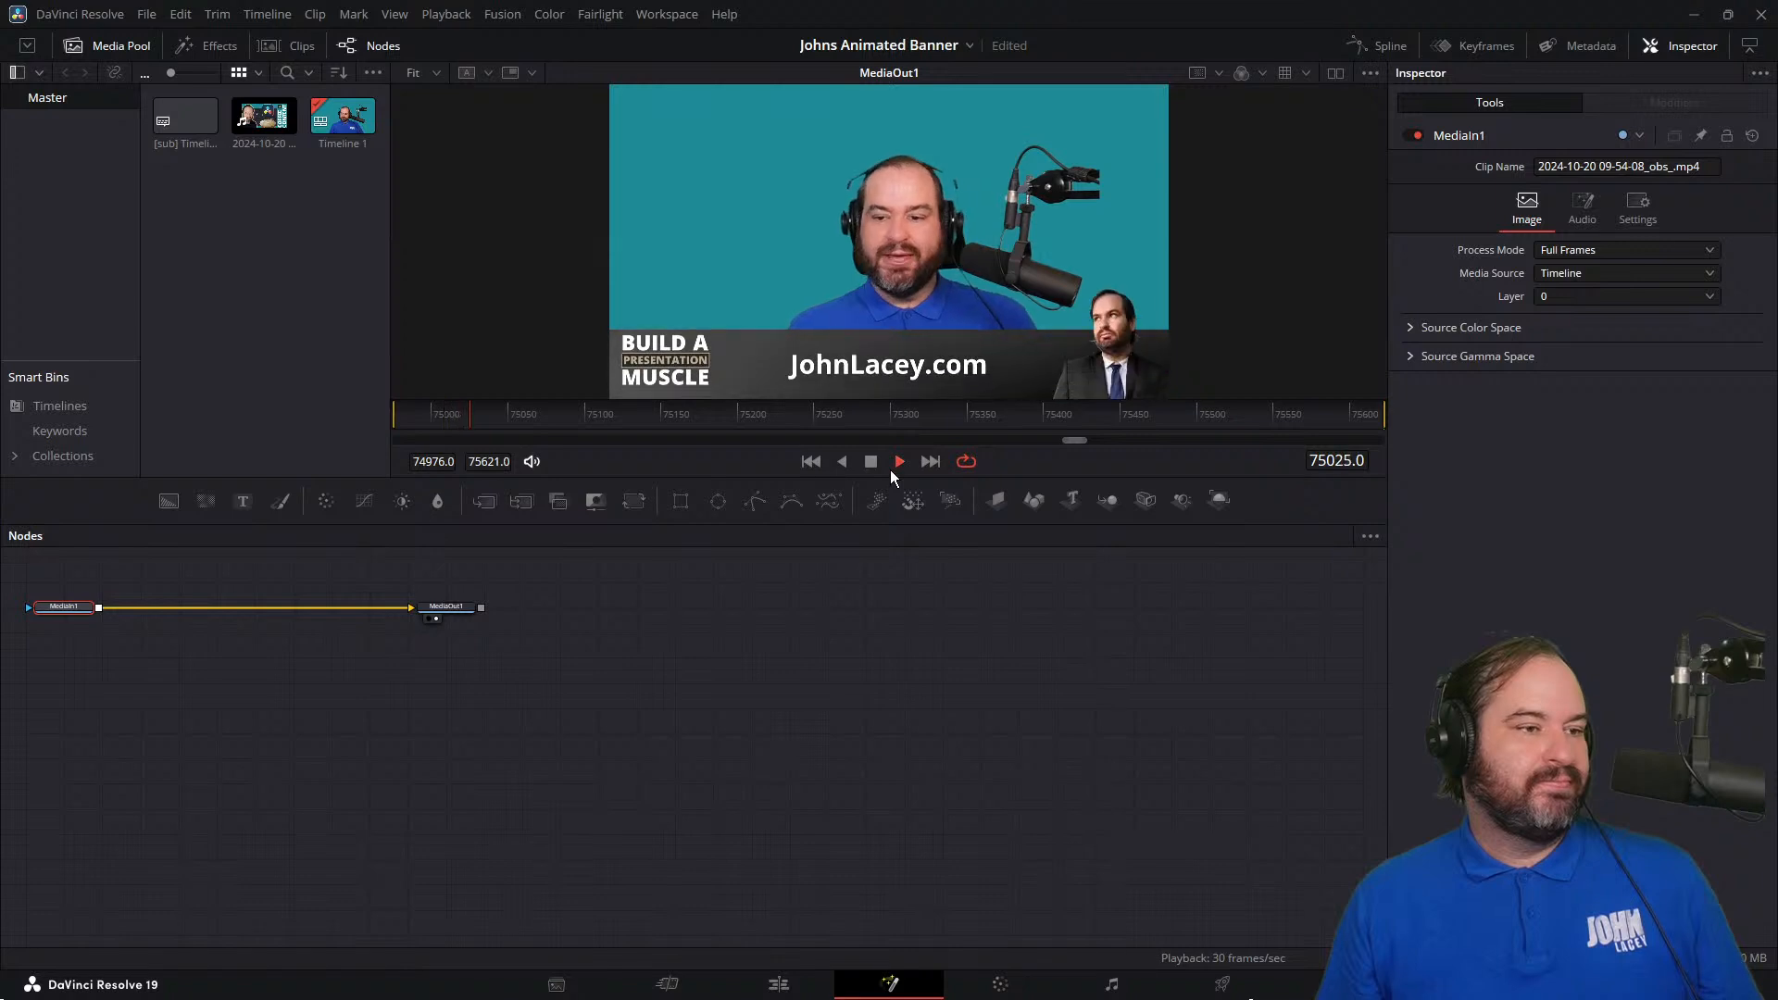
left_click(874, 465)
left_click_drag(575, 415, 376, 420)
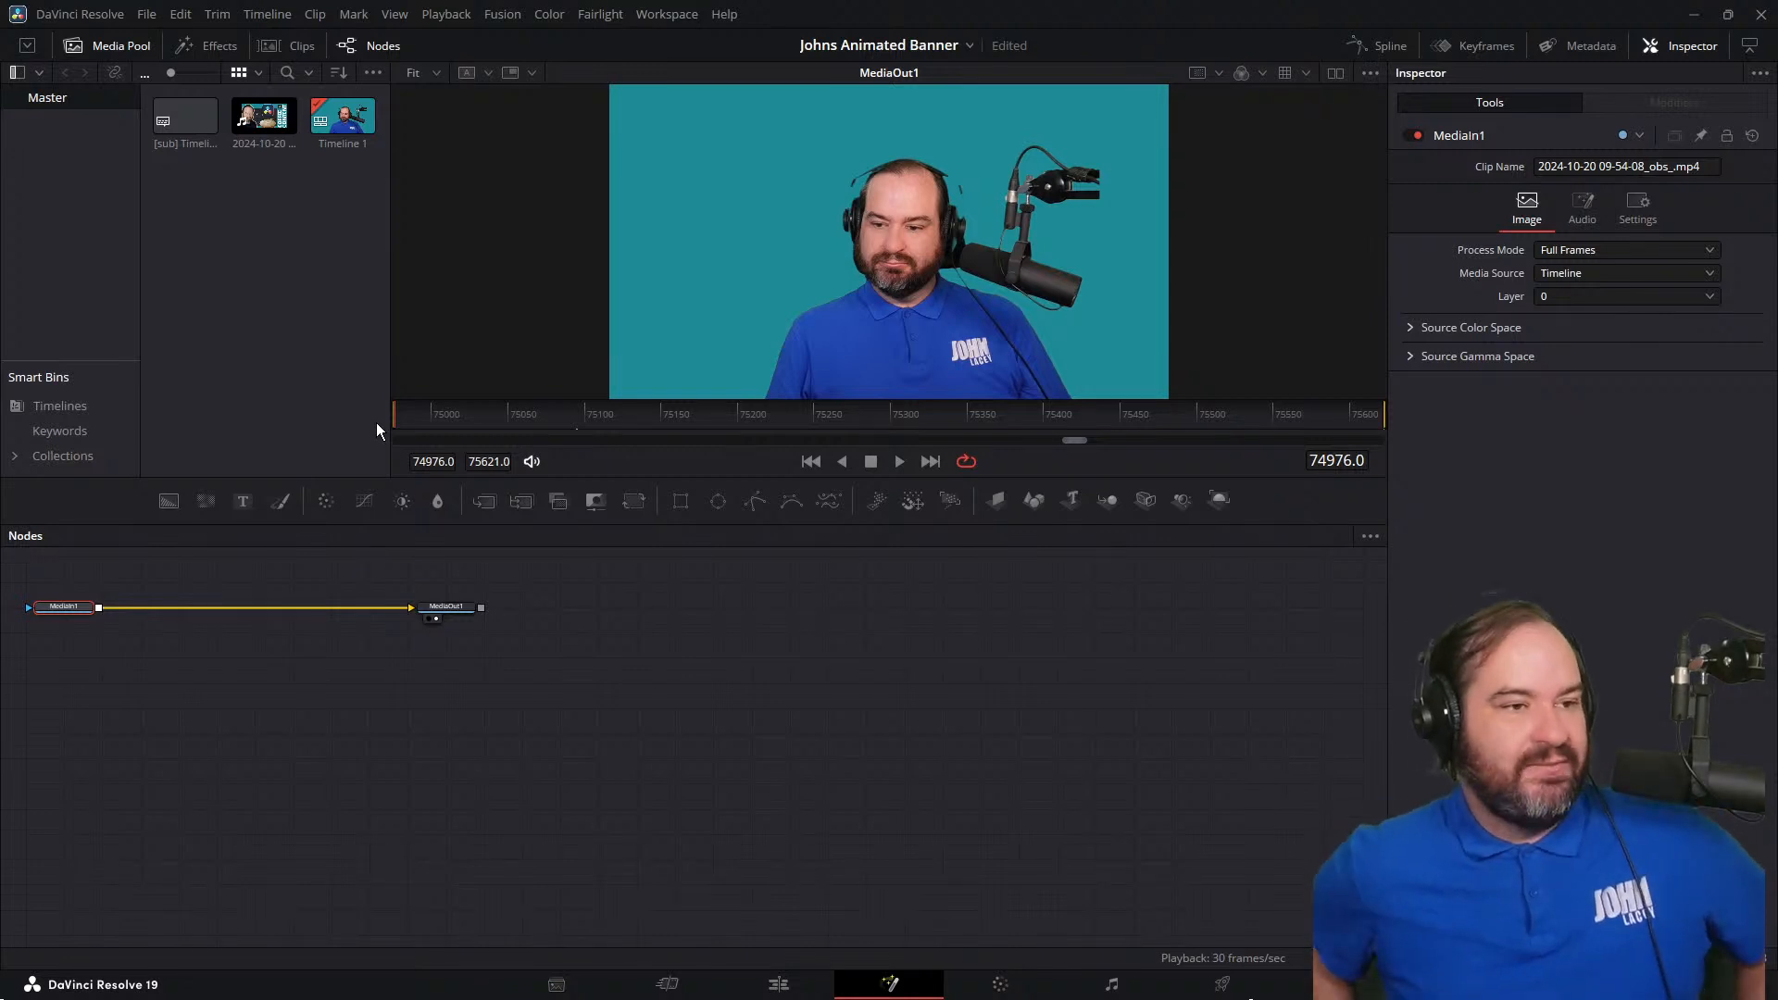
left_click(899, 462)
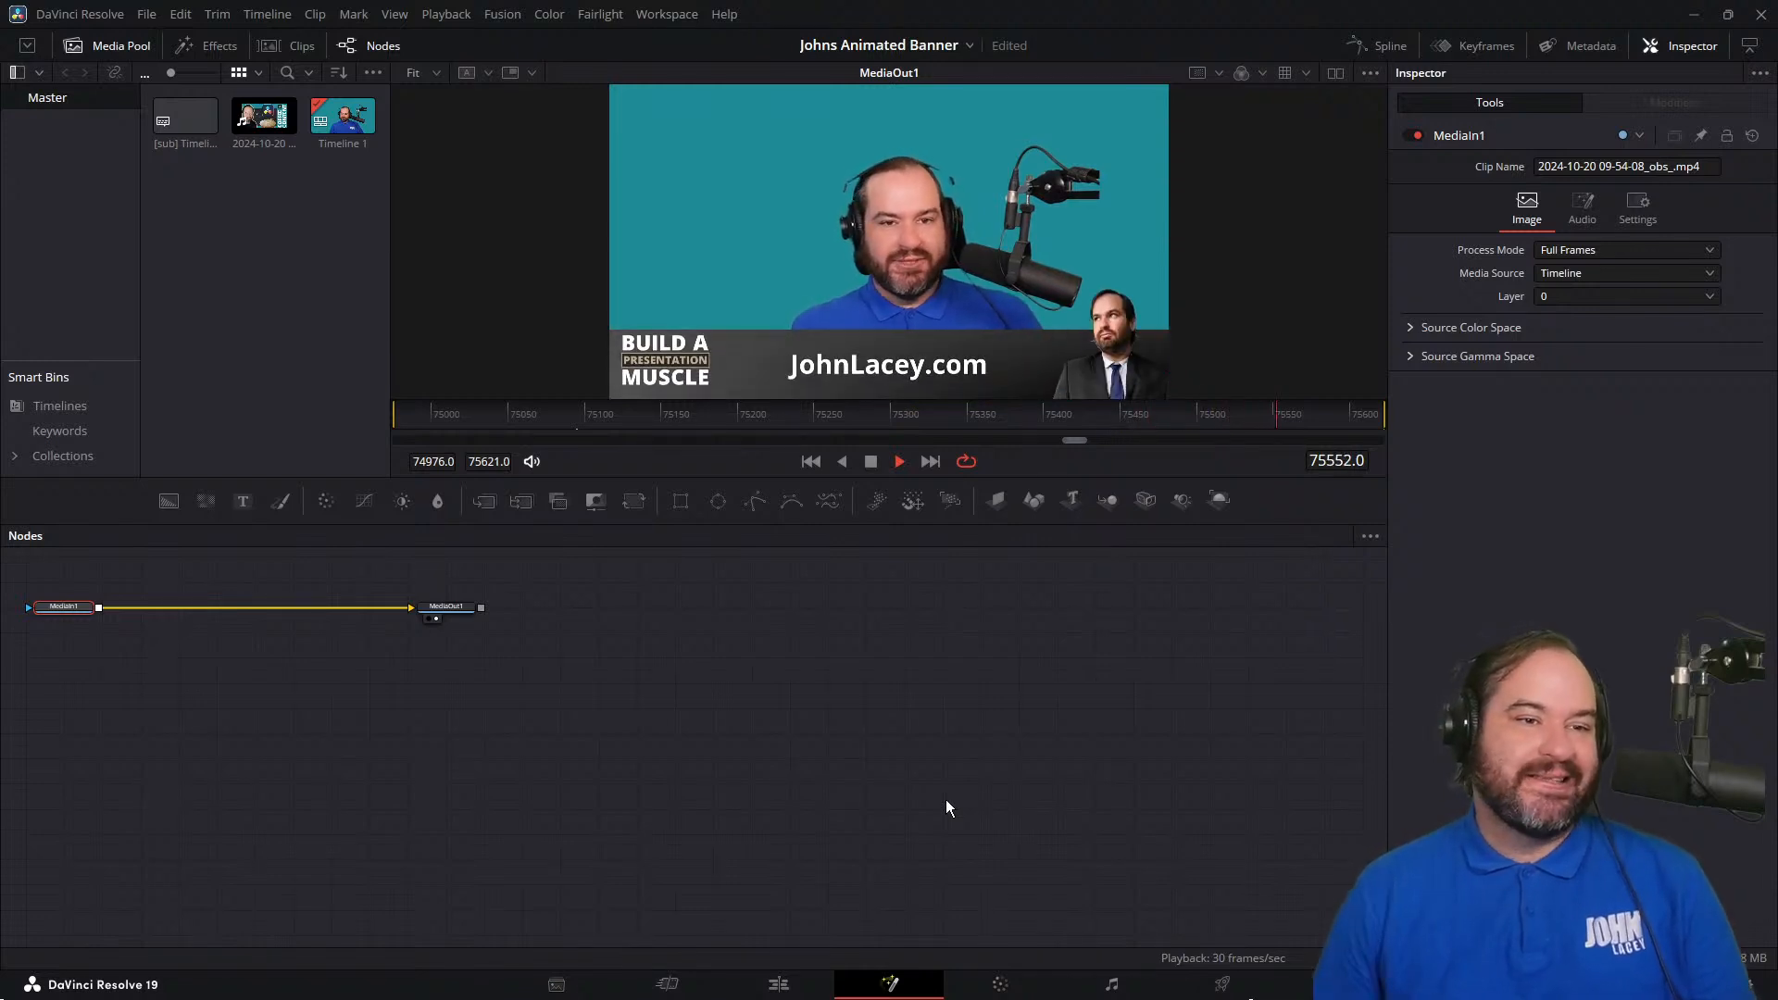
left_click(871, 461)
left_click(871, 461)
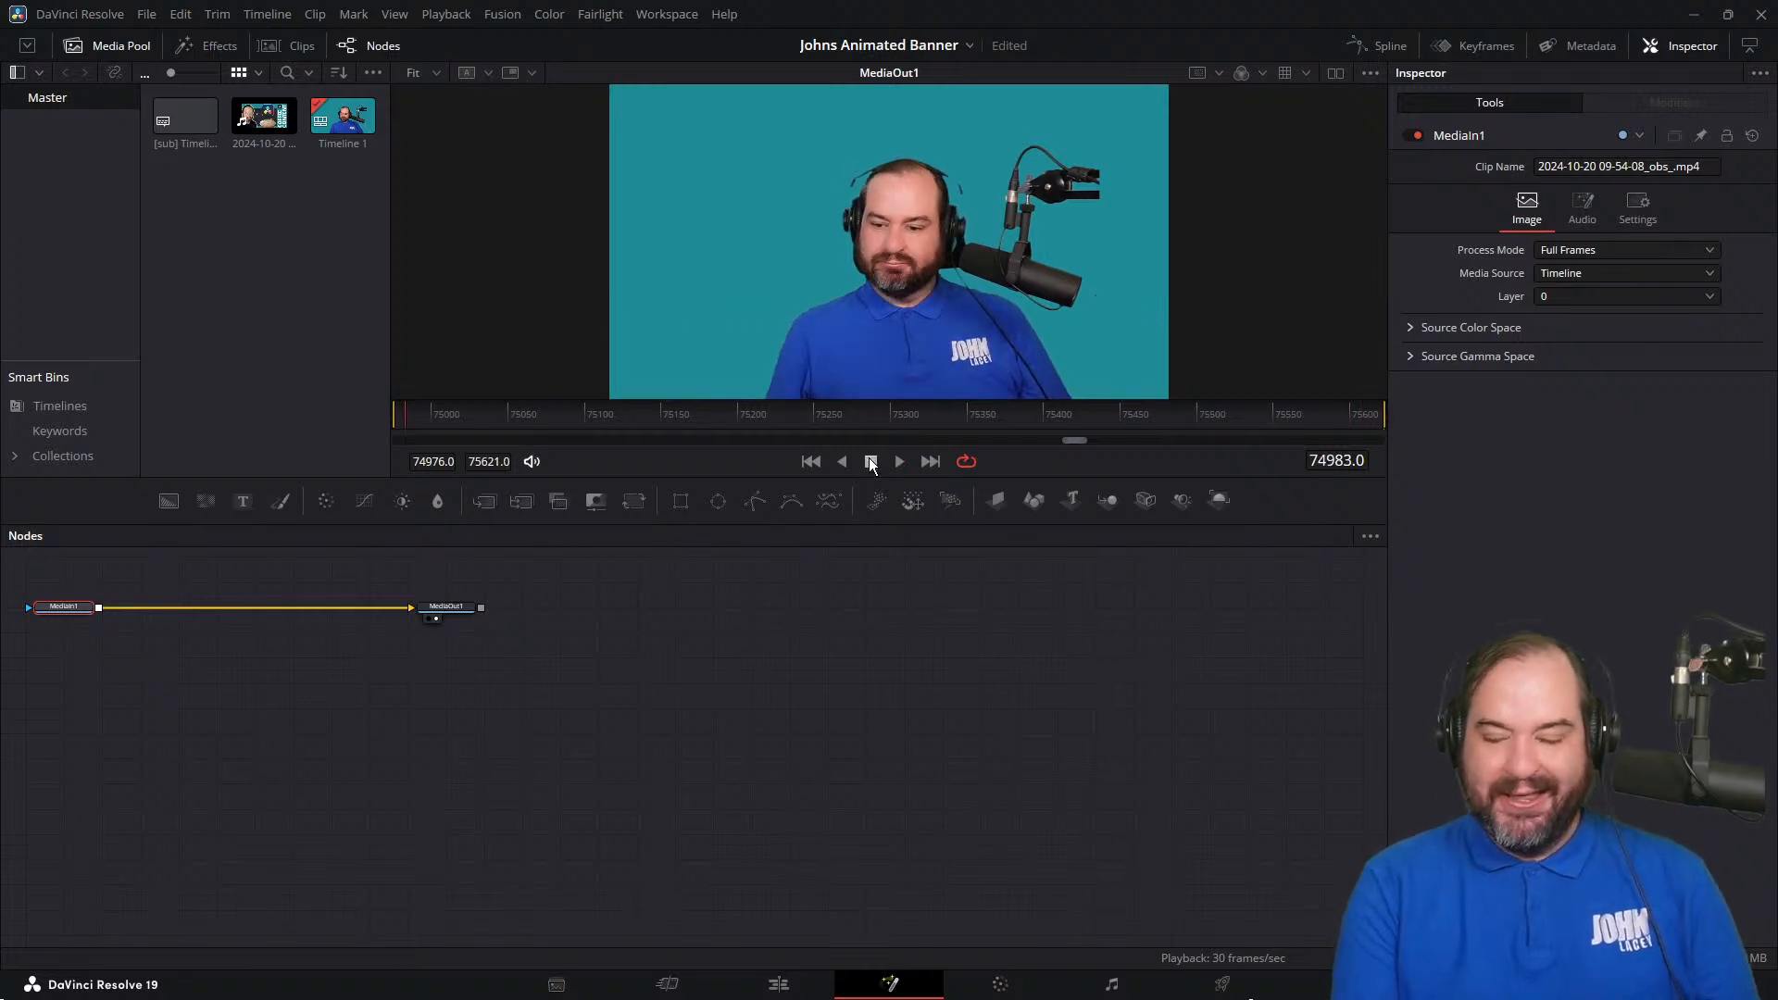
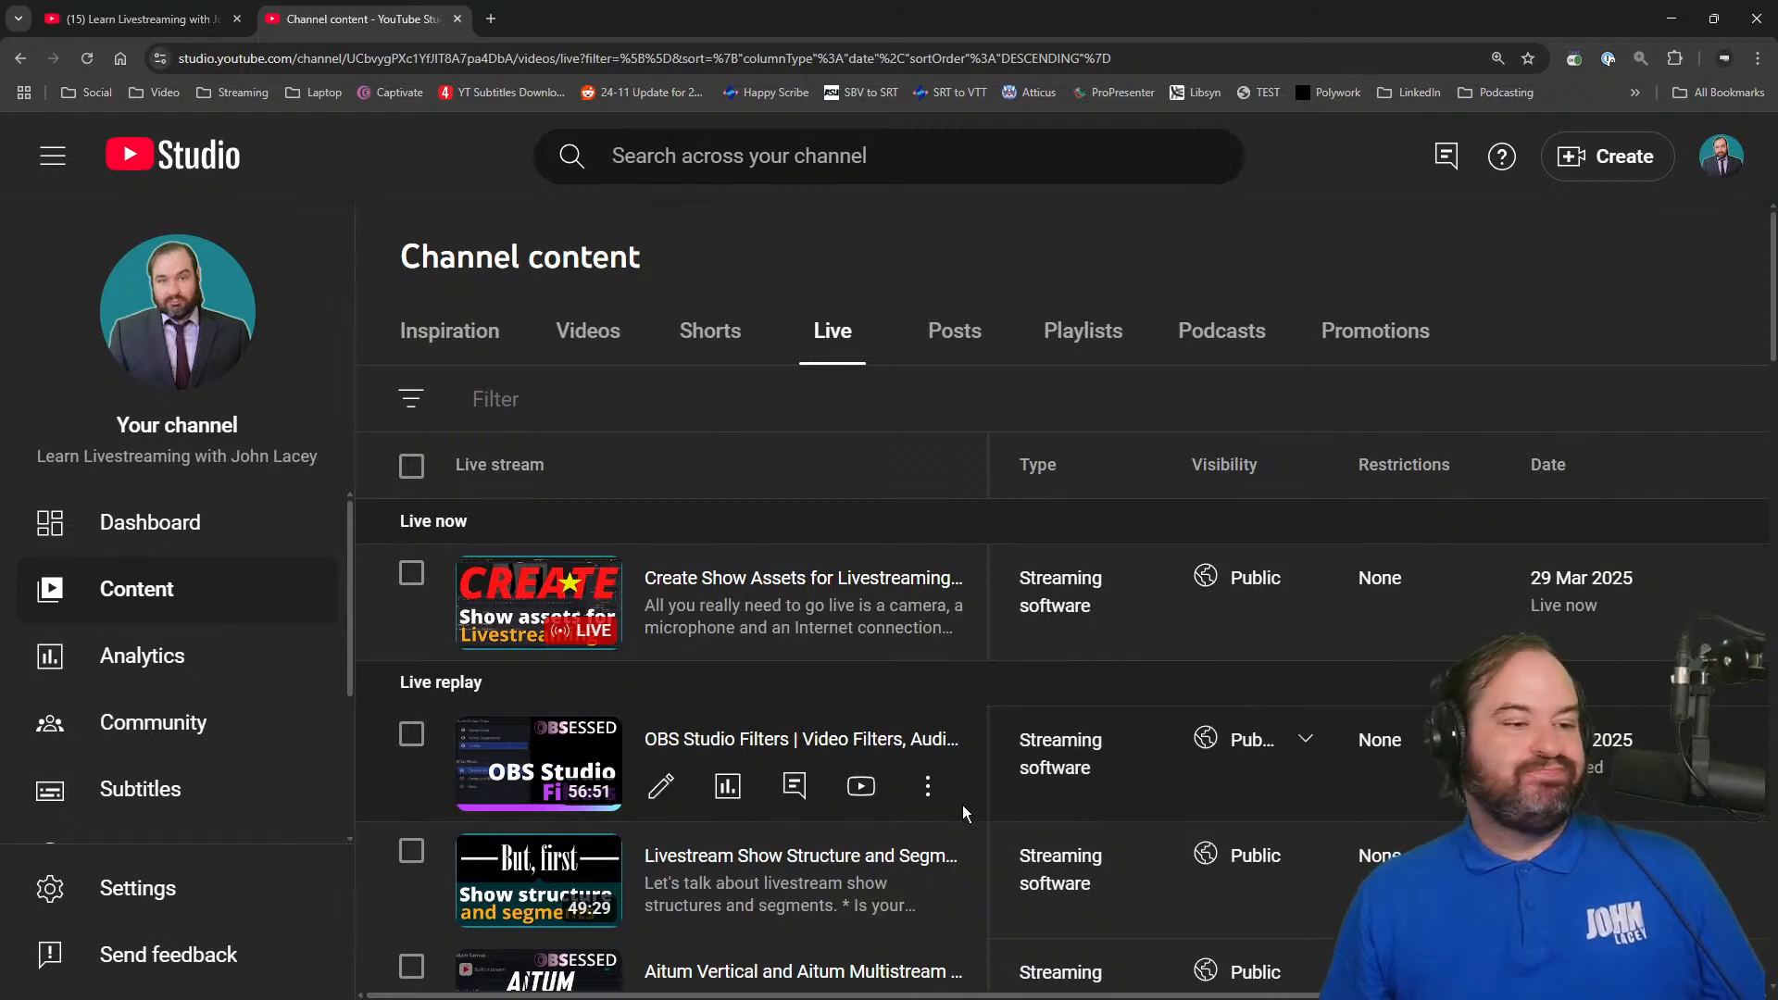
- In YouTube Studio, open the OBS Studio Filters live replay in the video editor
left_click(662, 787)
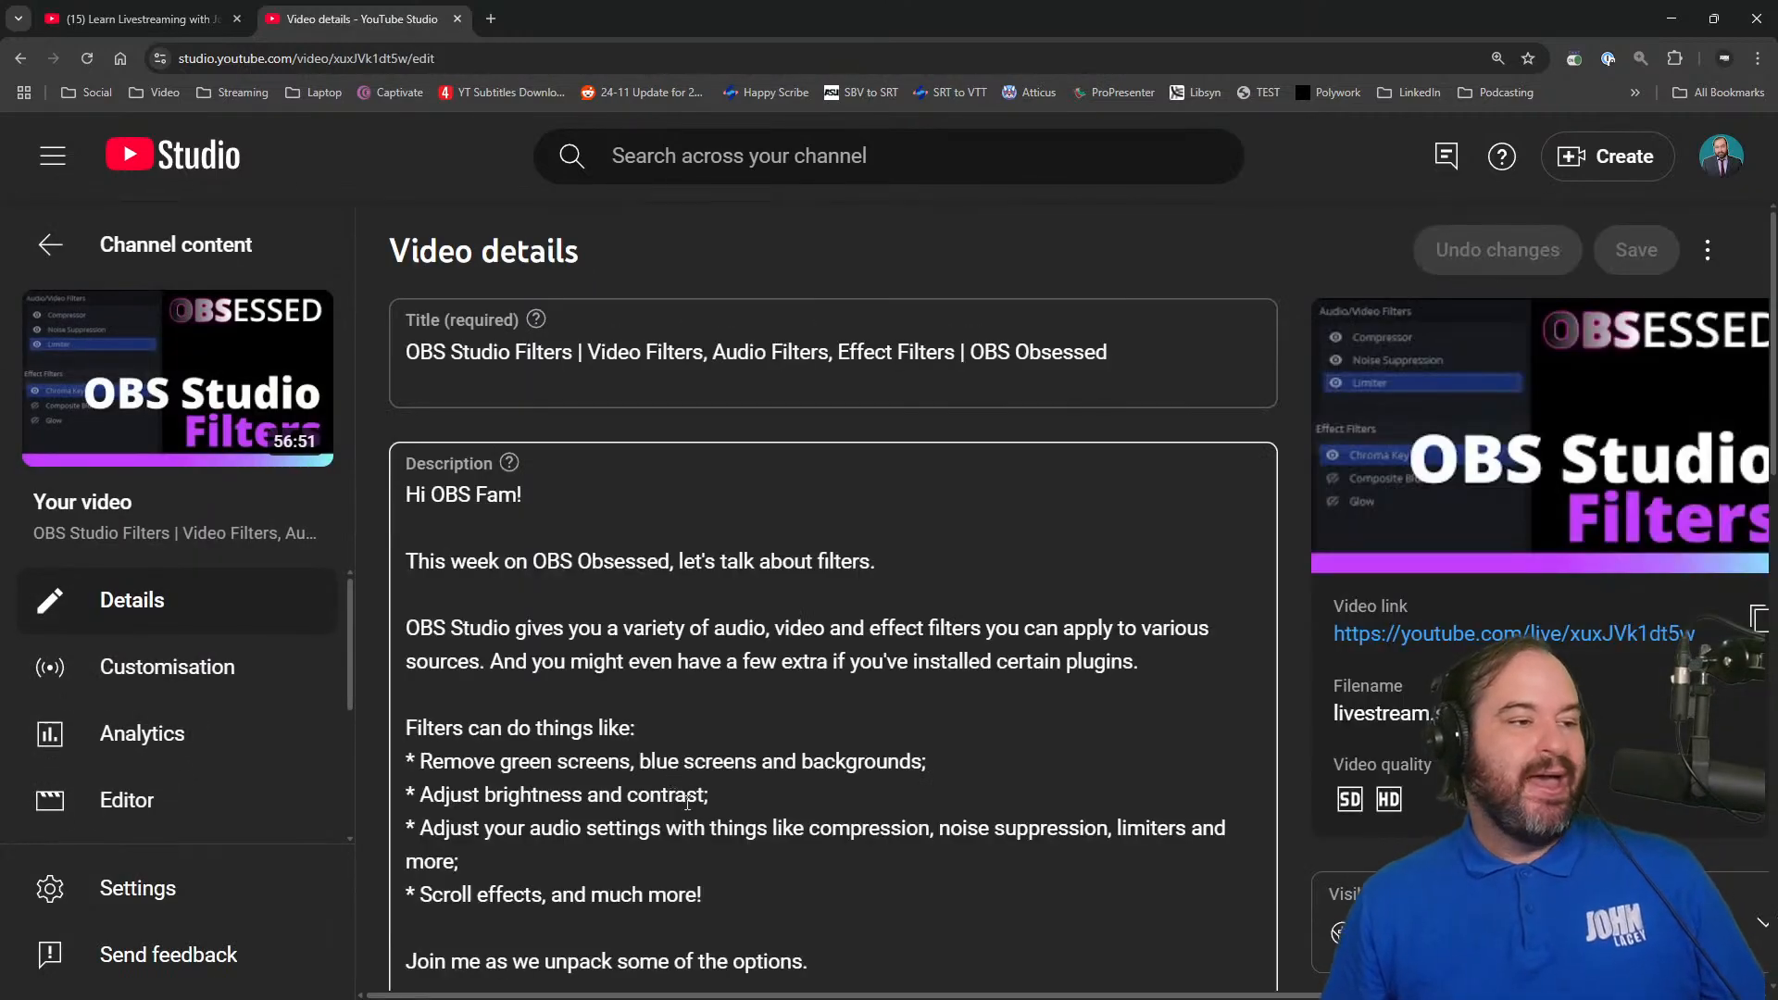
scroll(212, 659, "down", 2)
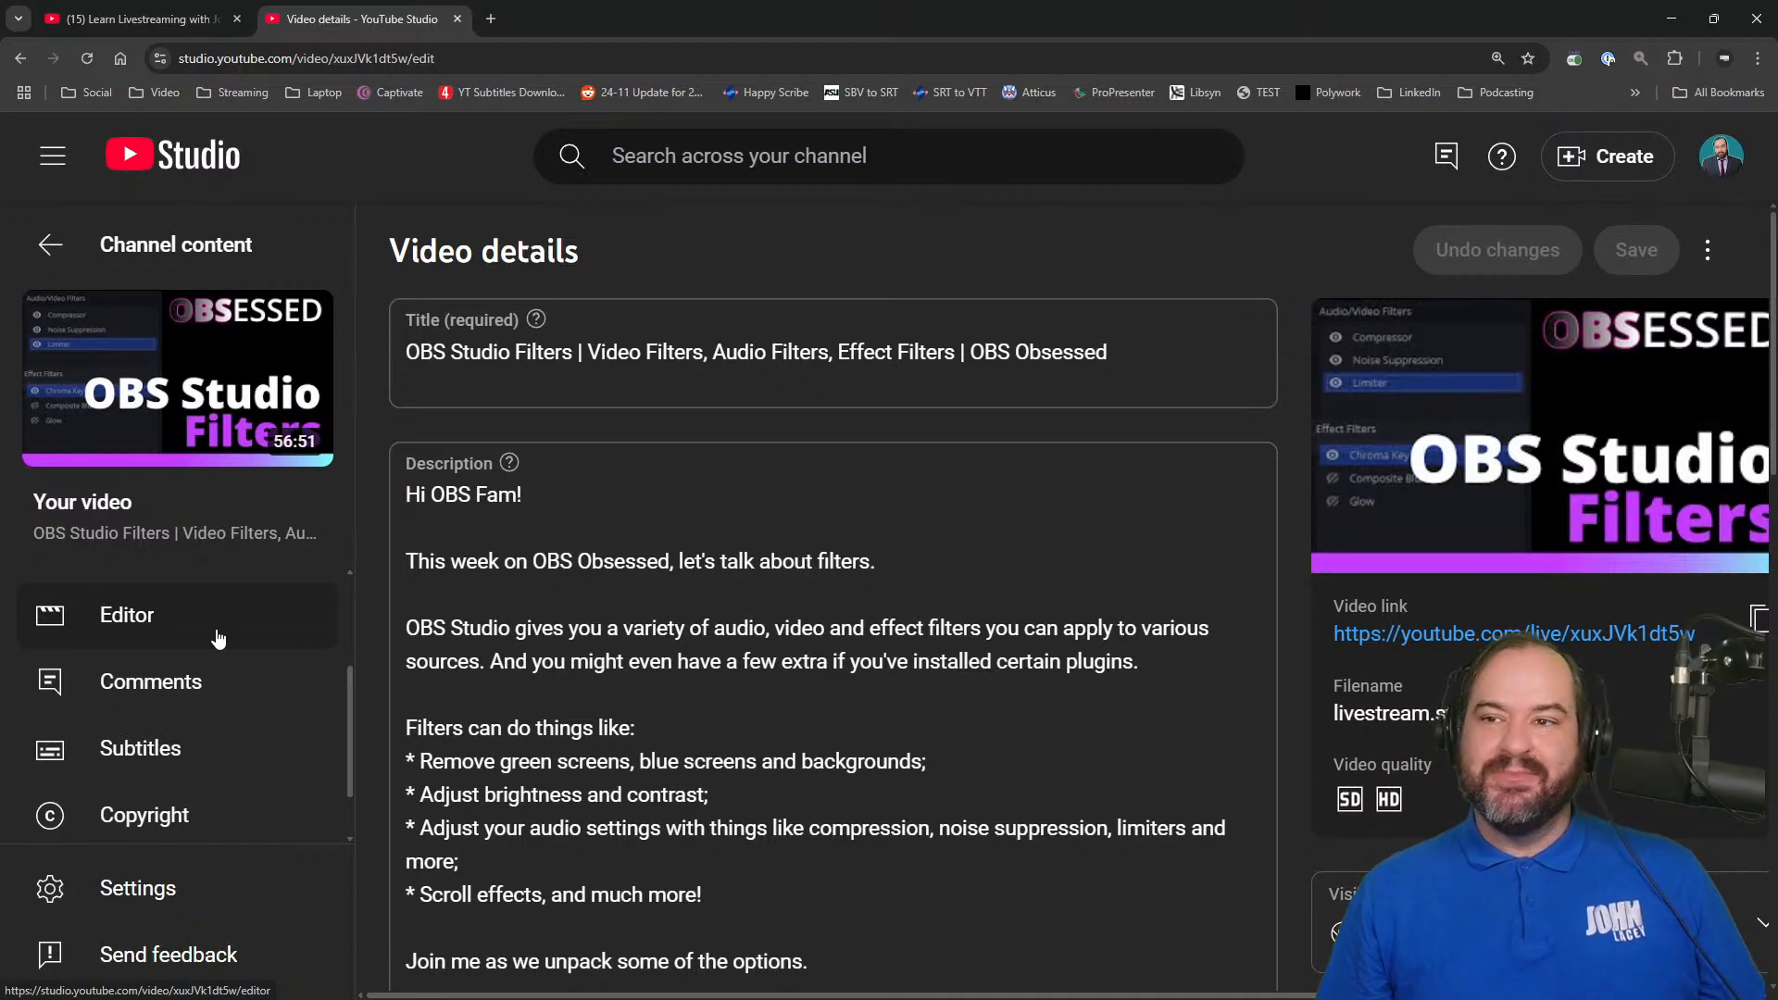
left_click(219, 639)
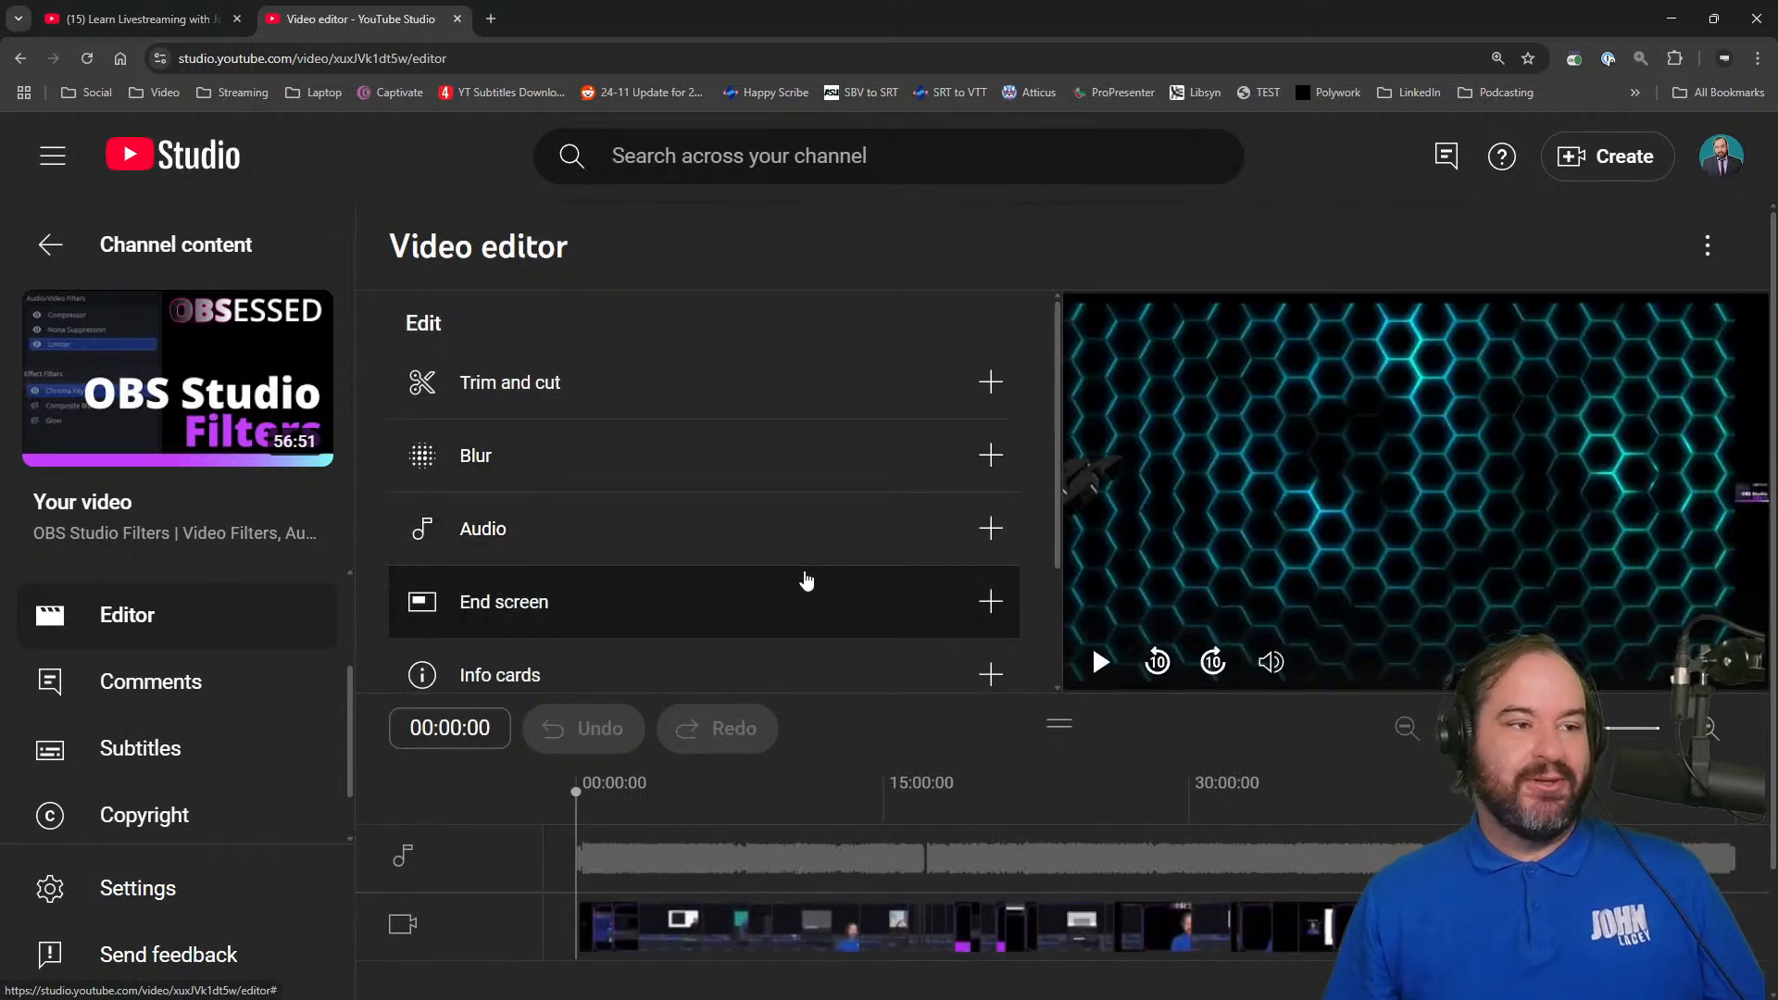
- Start creating a new video clip from the livestream recording
scroll(806, 581, "down", 1)
scroll(805, 580, "down", 3)
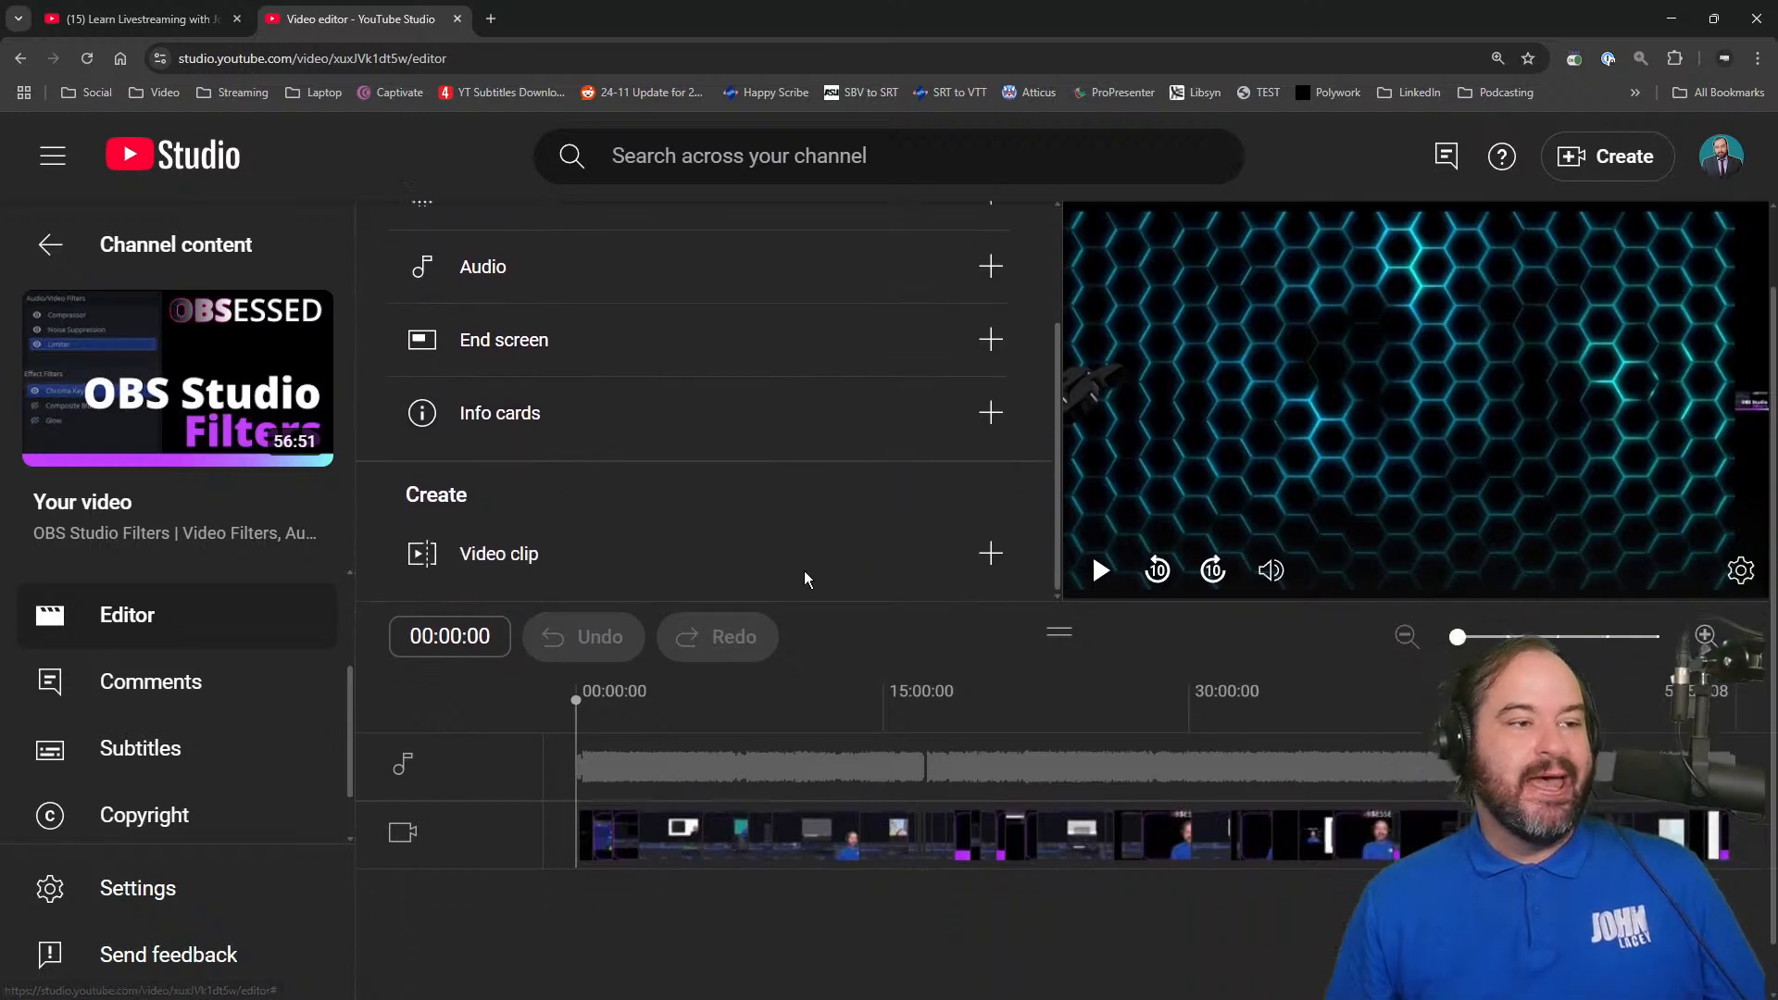
scroll(806, 570, "up", 1)
scroll(806, 571, "down", 1)
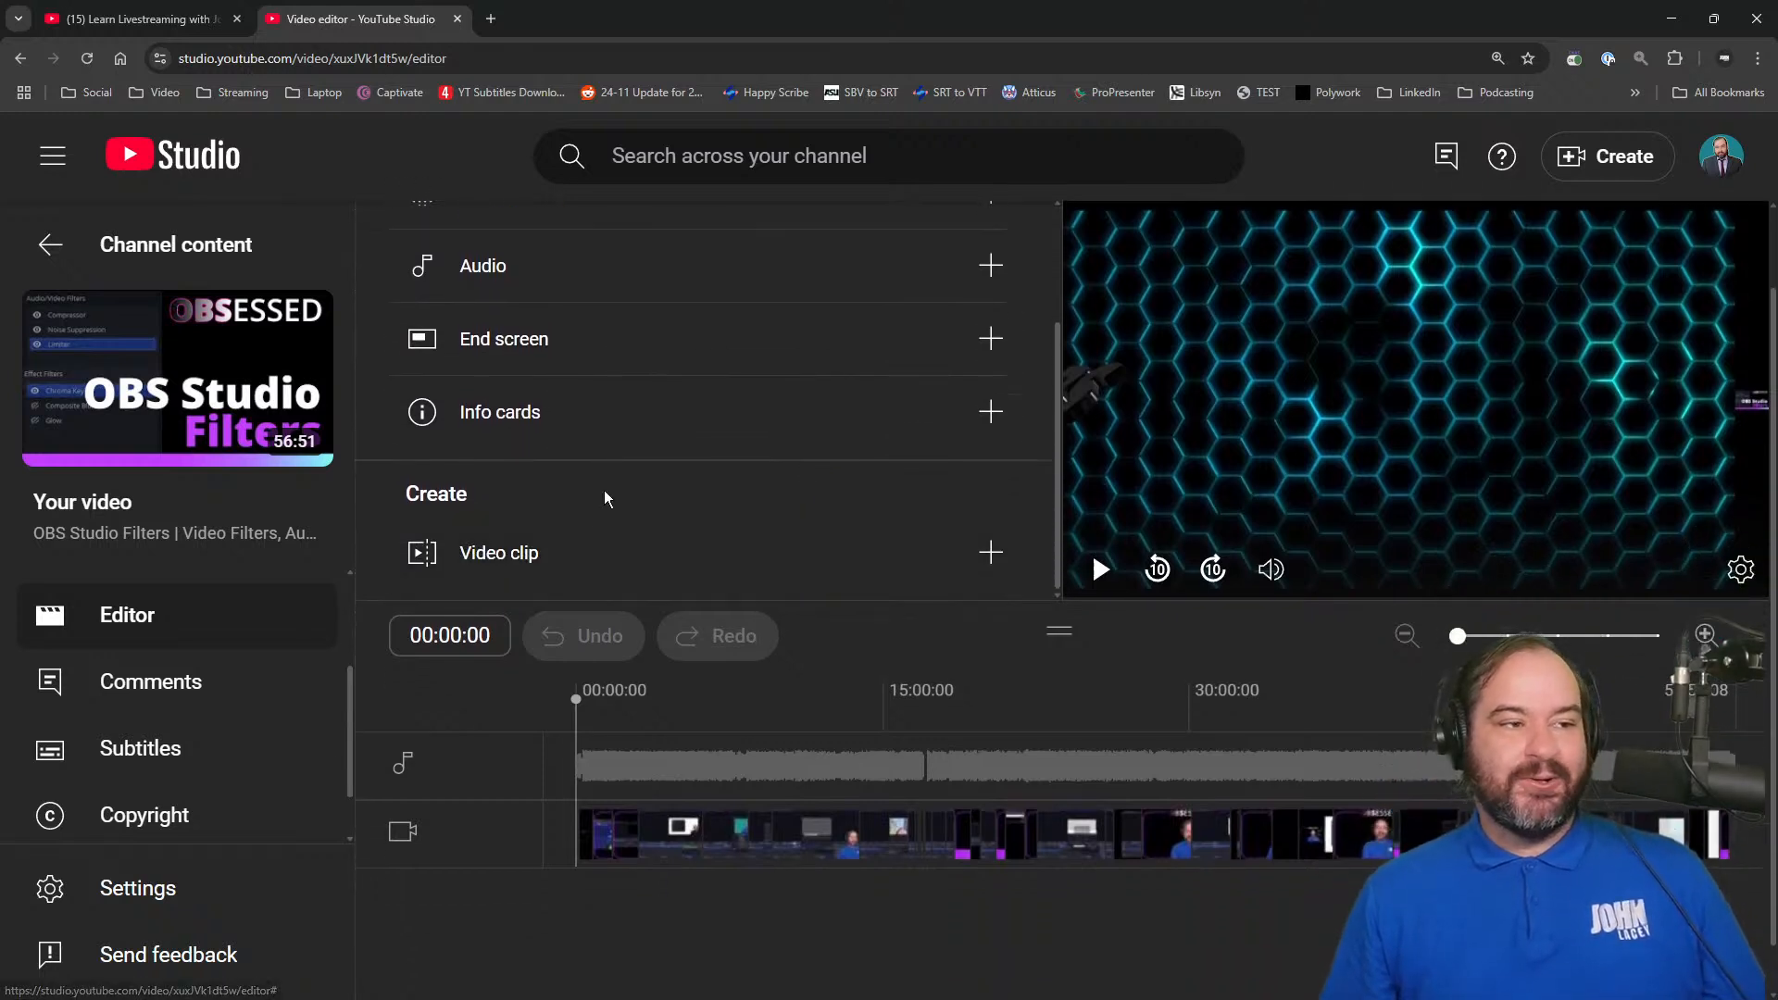
left_click(590, 555)
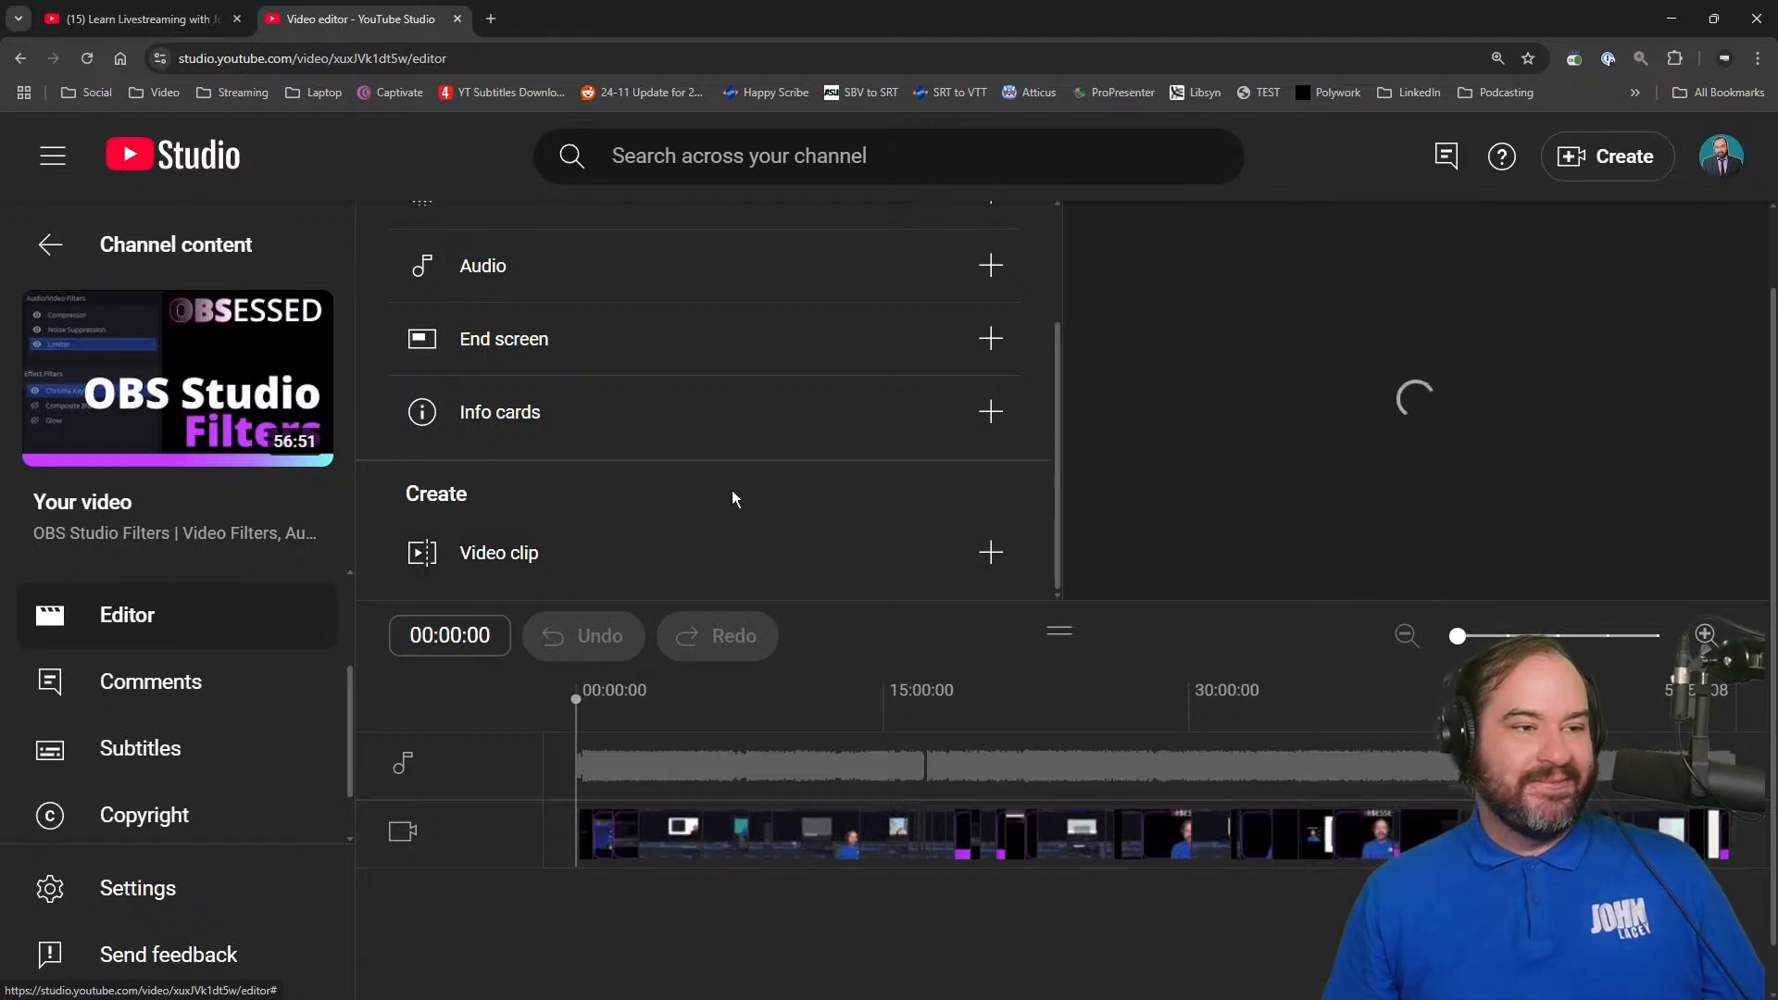
left_click(987, 555)
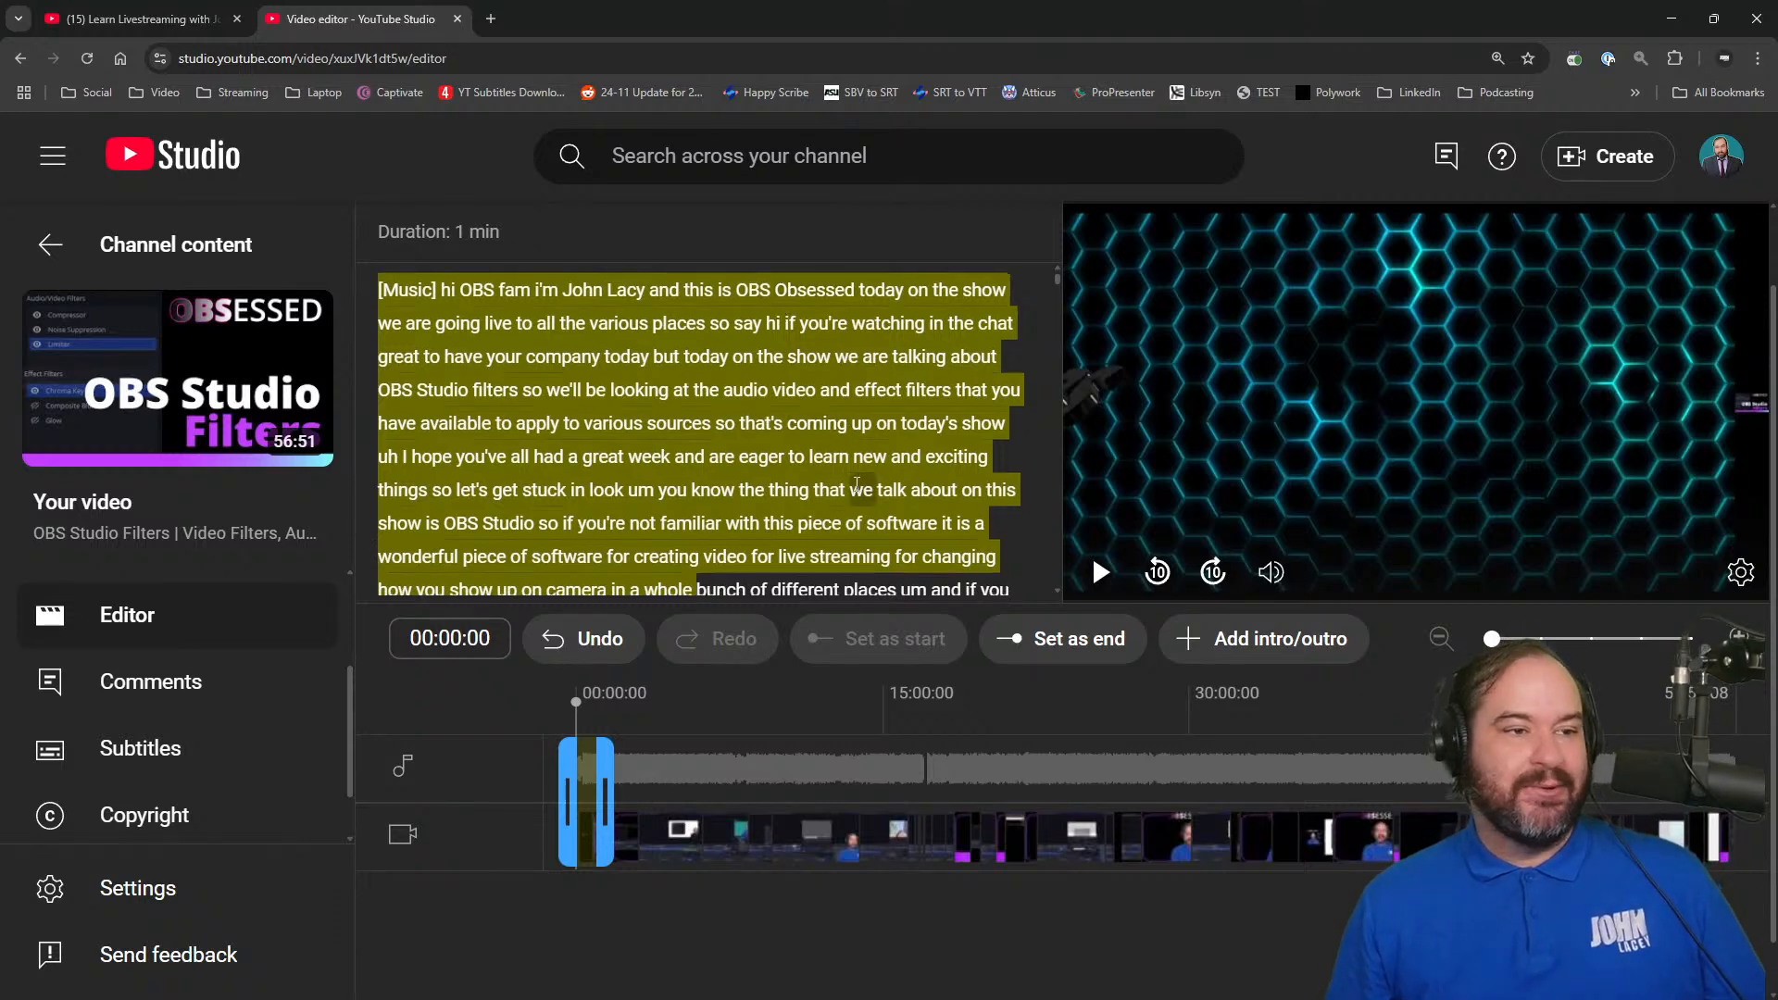
- Set the clip's start in the transcript at the word "I'm" in "I'm going to pick my my options from the list"
scroll(856, 482, "down", 2)
scroll(922, 431, "down", 15)
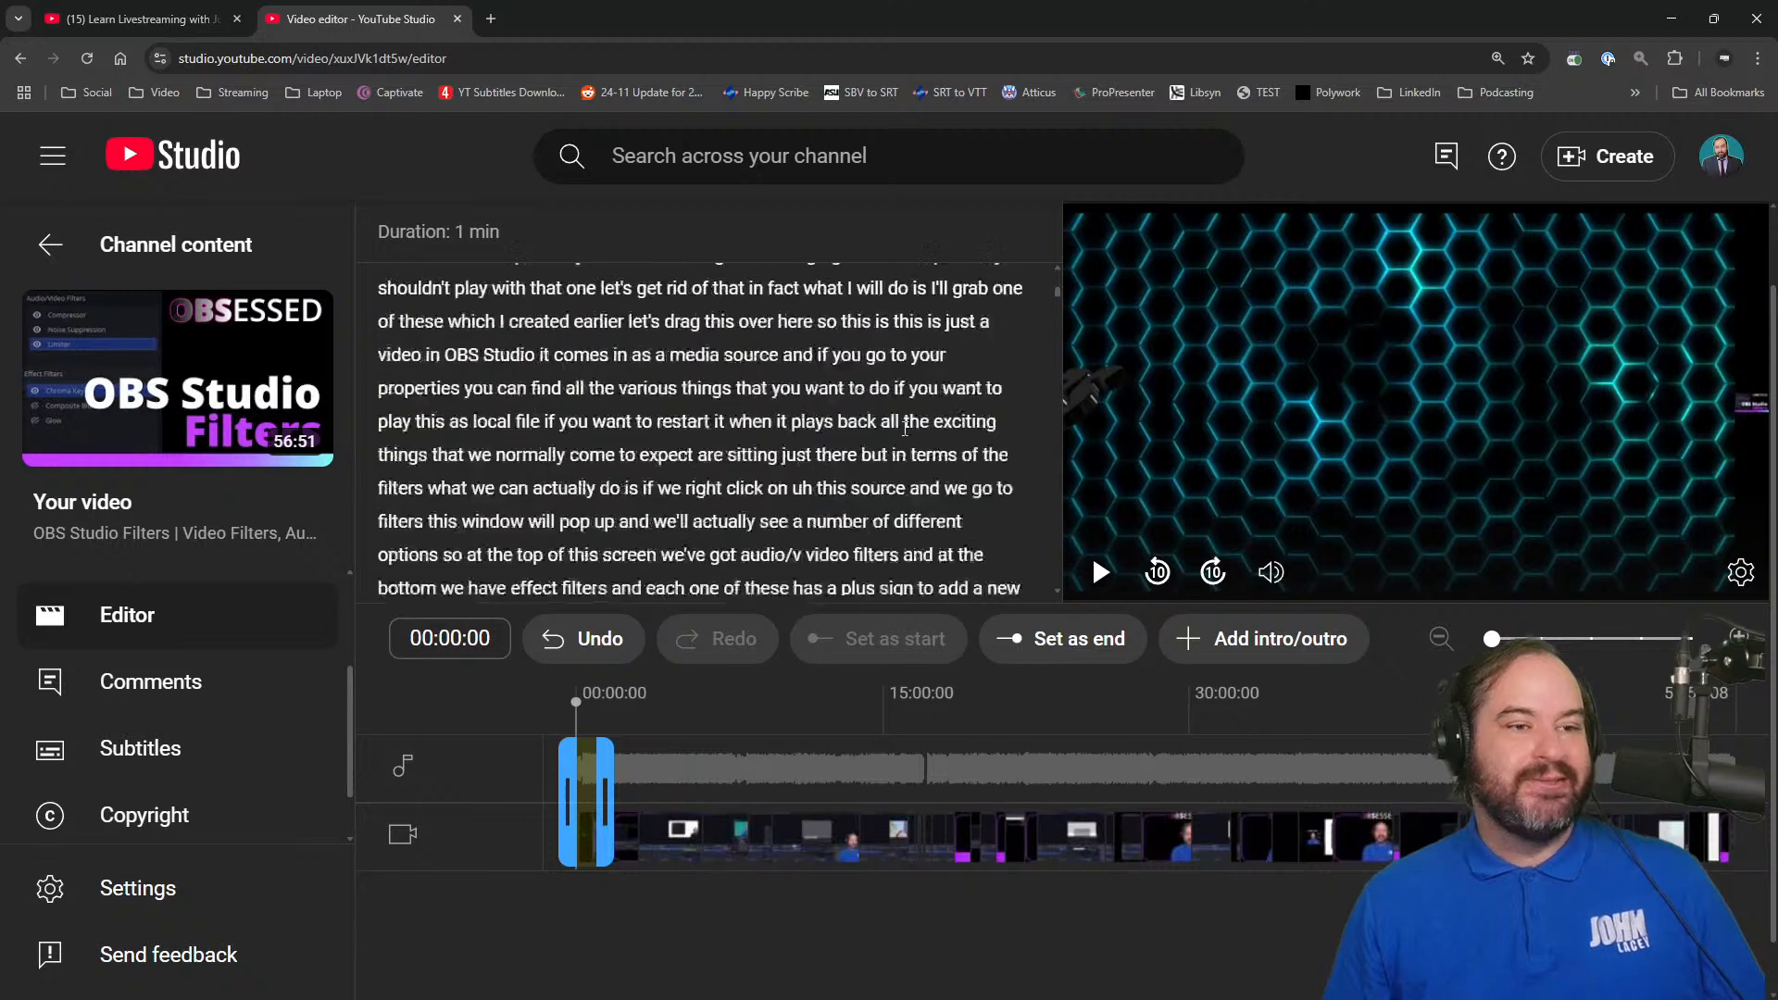
scroll(903, 428, "down", 2)
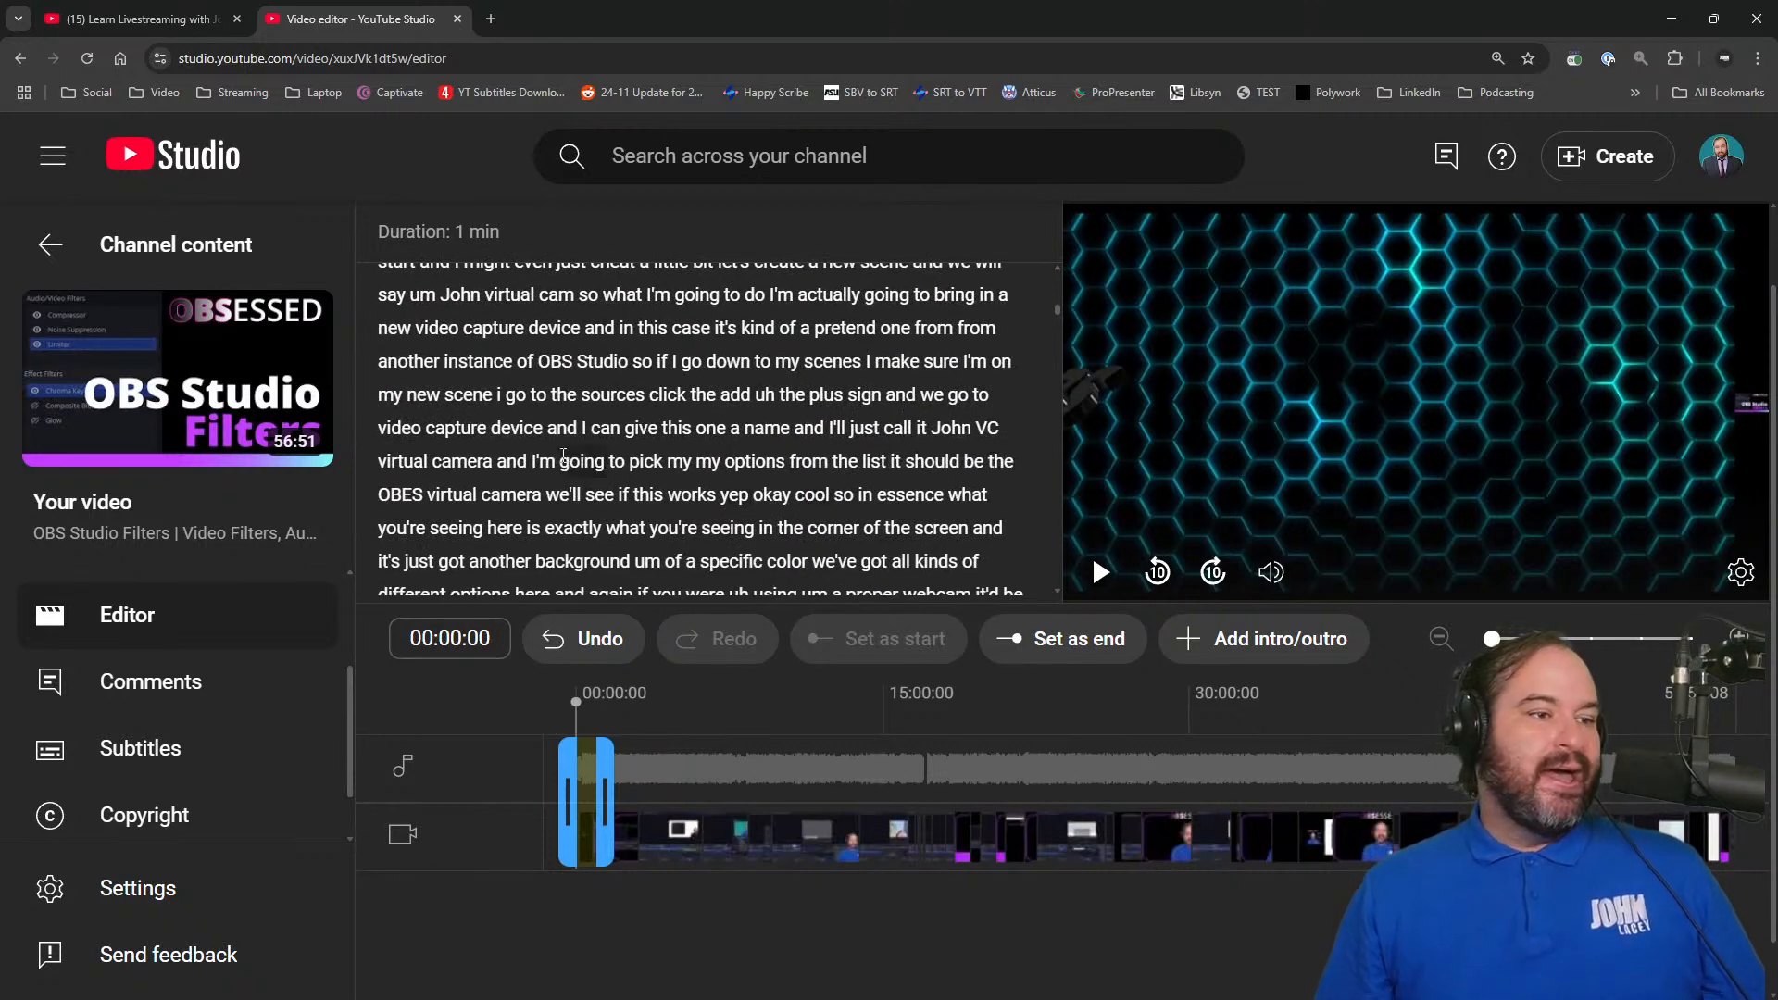
left_click(540, 461)
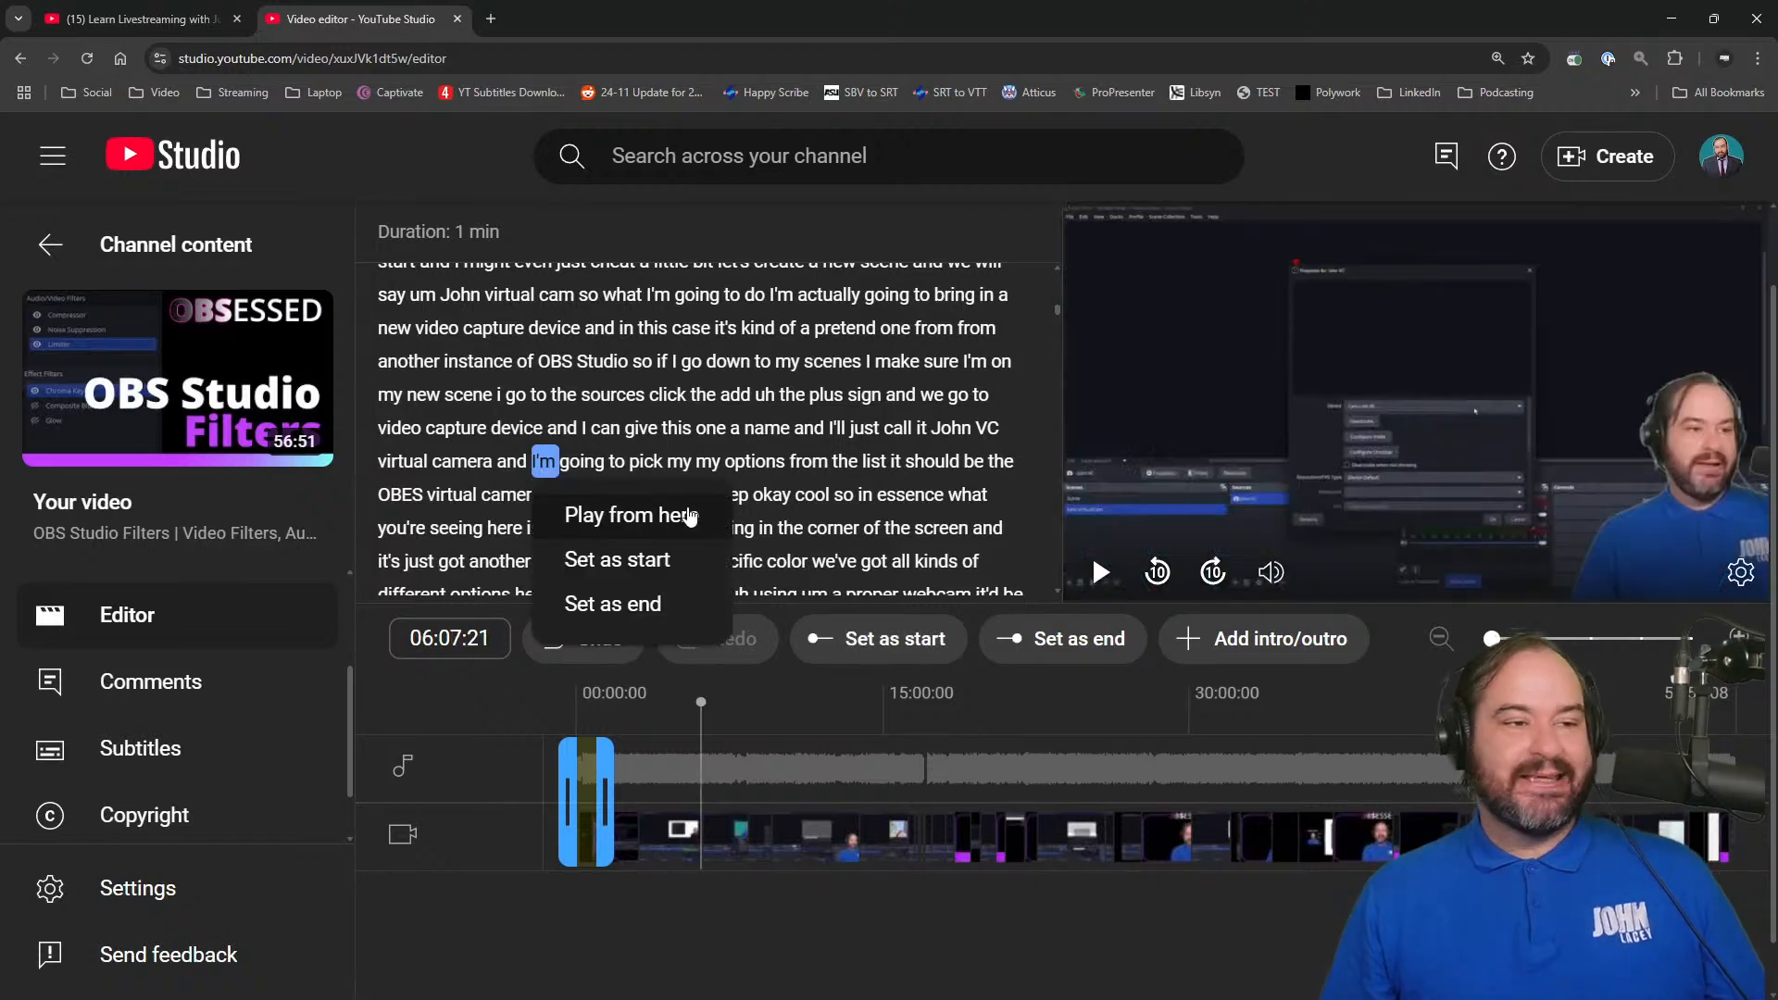
left_click(689, 566)
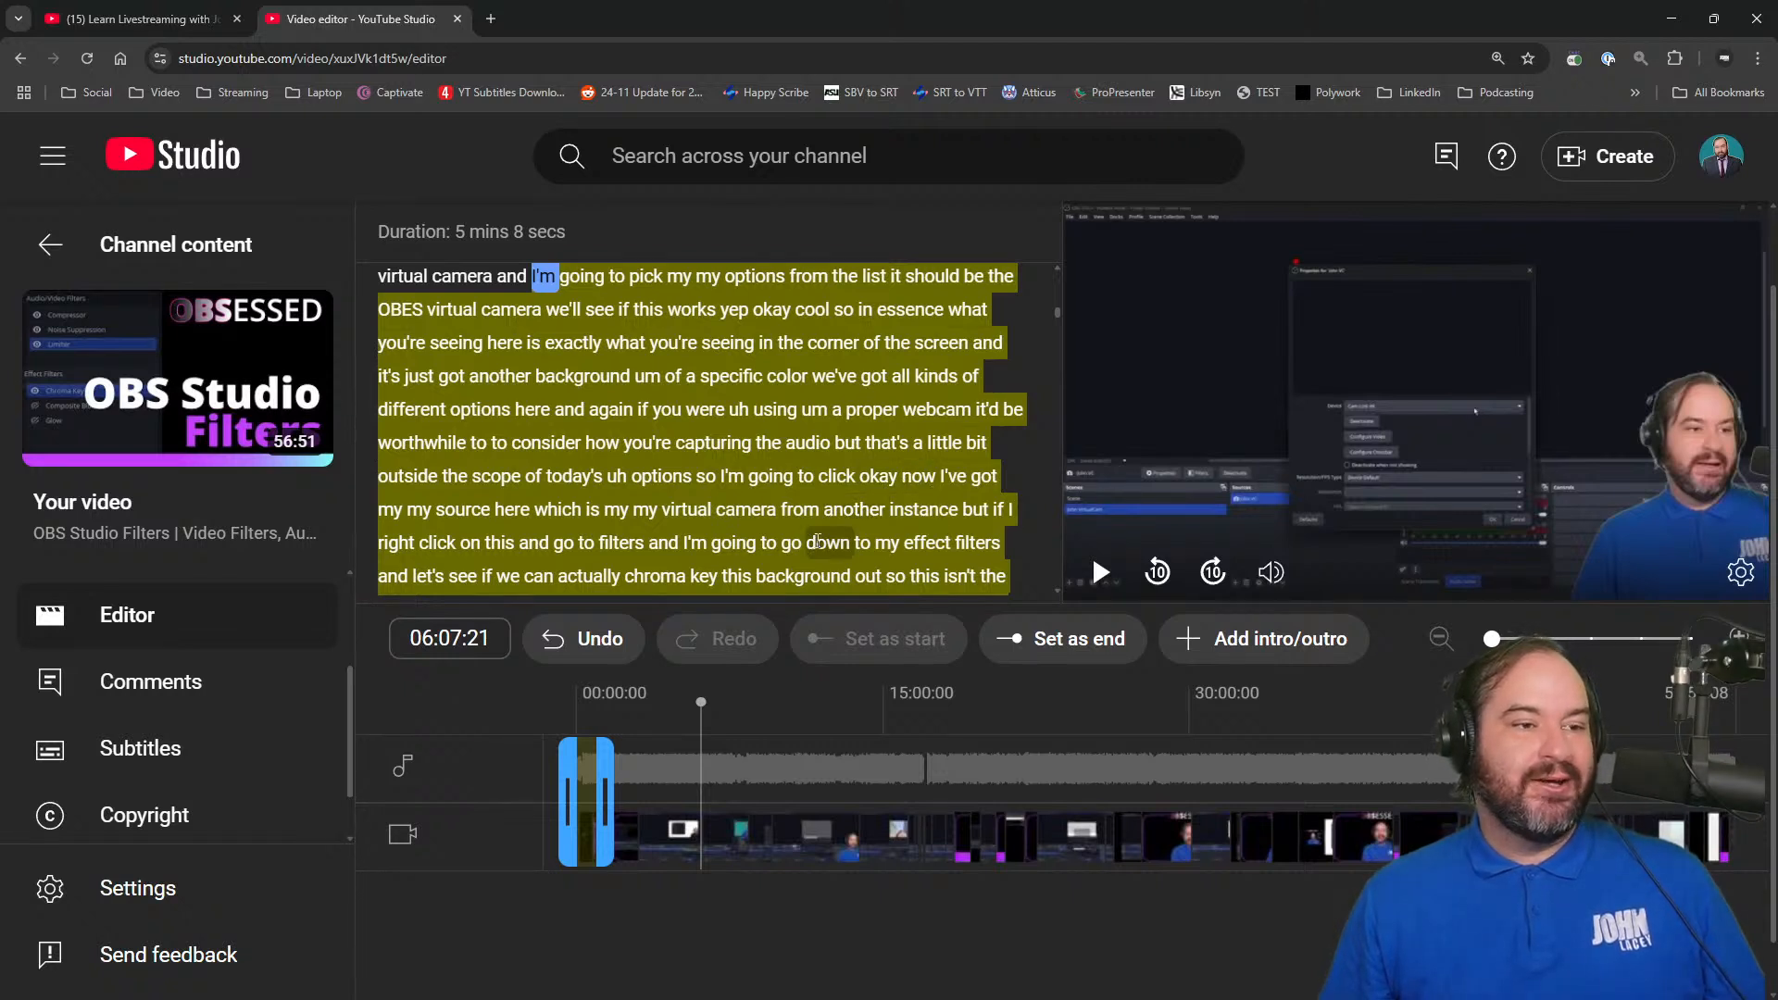
- Set the clip's end in the transcript at the word "background" in "chroma key this background out"
scroll(491, 556, "down", 2)
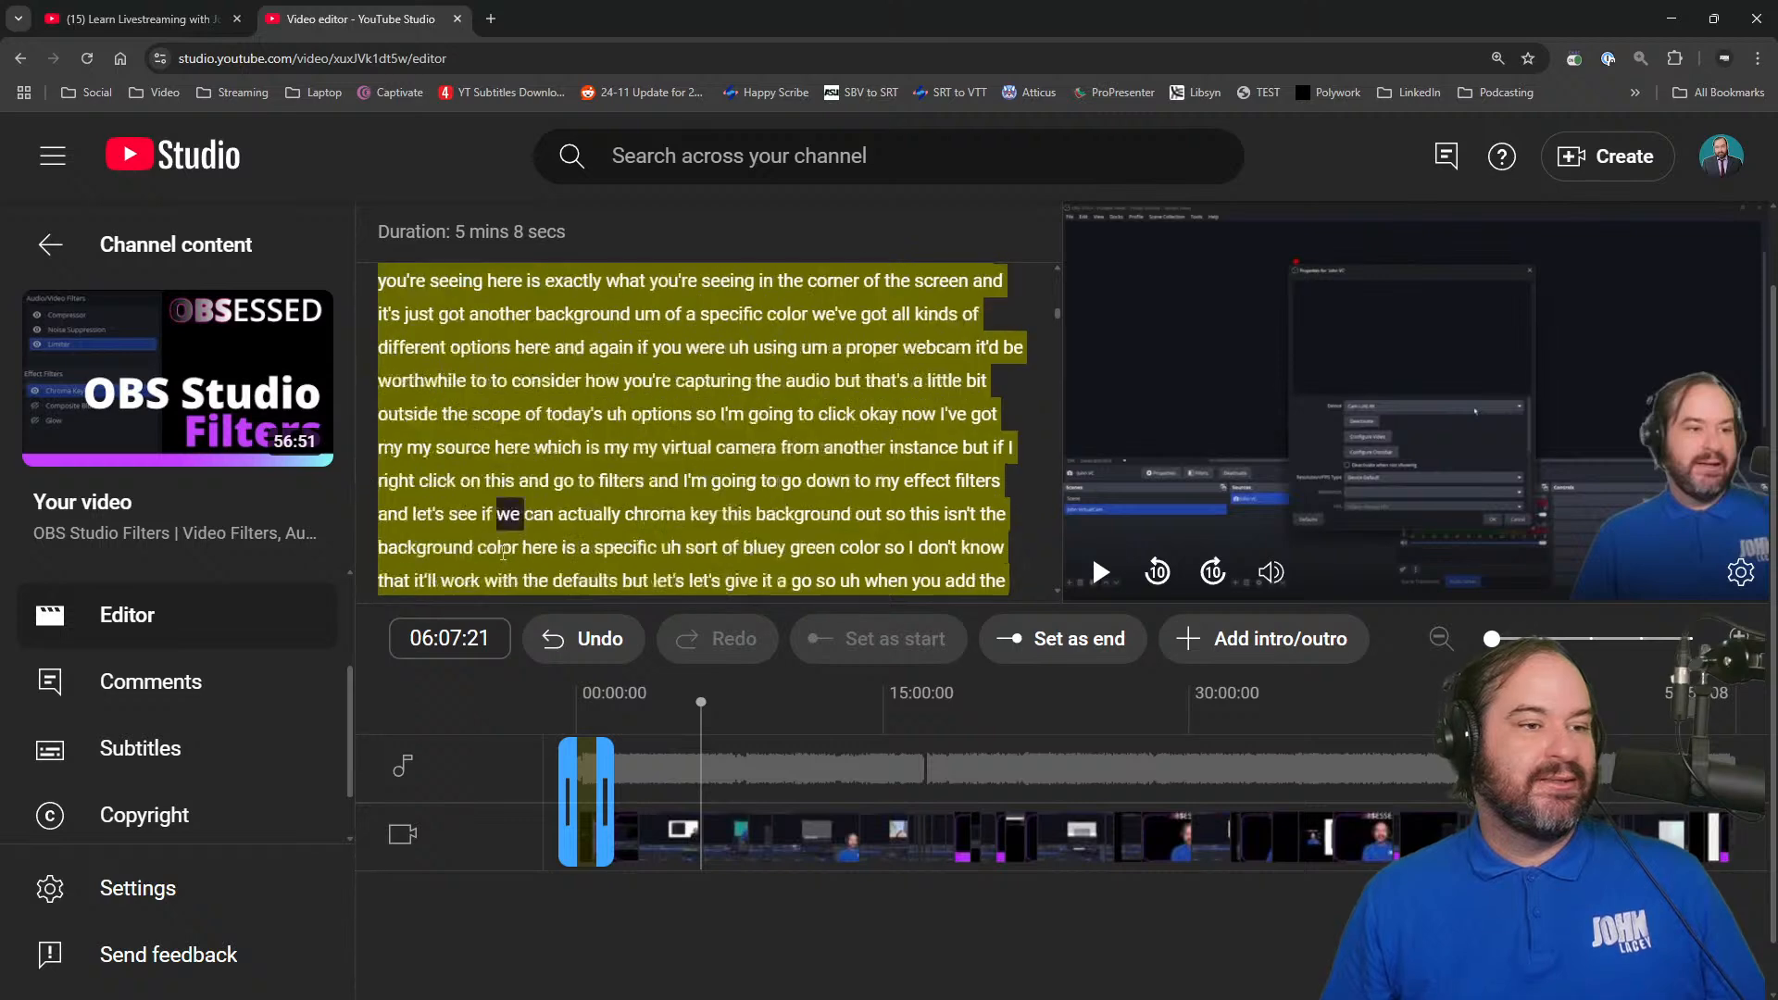
left_click(827, 482)
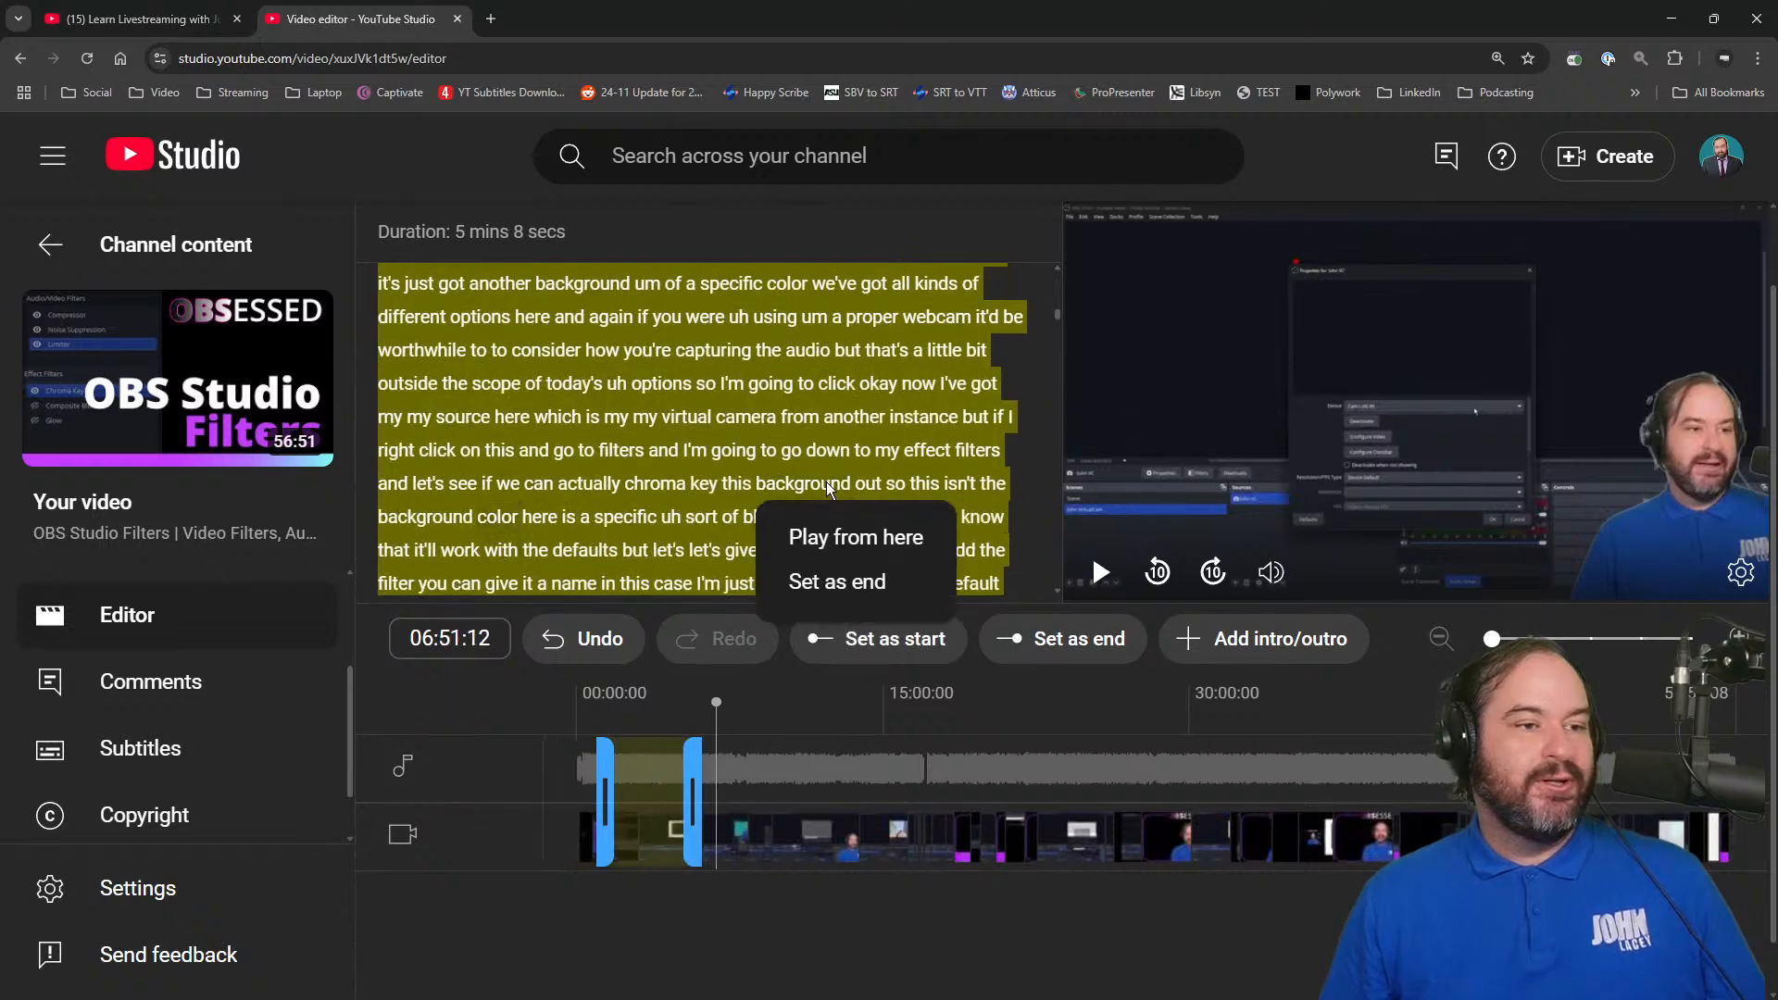
left_click(880, 584)
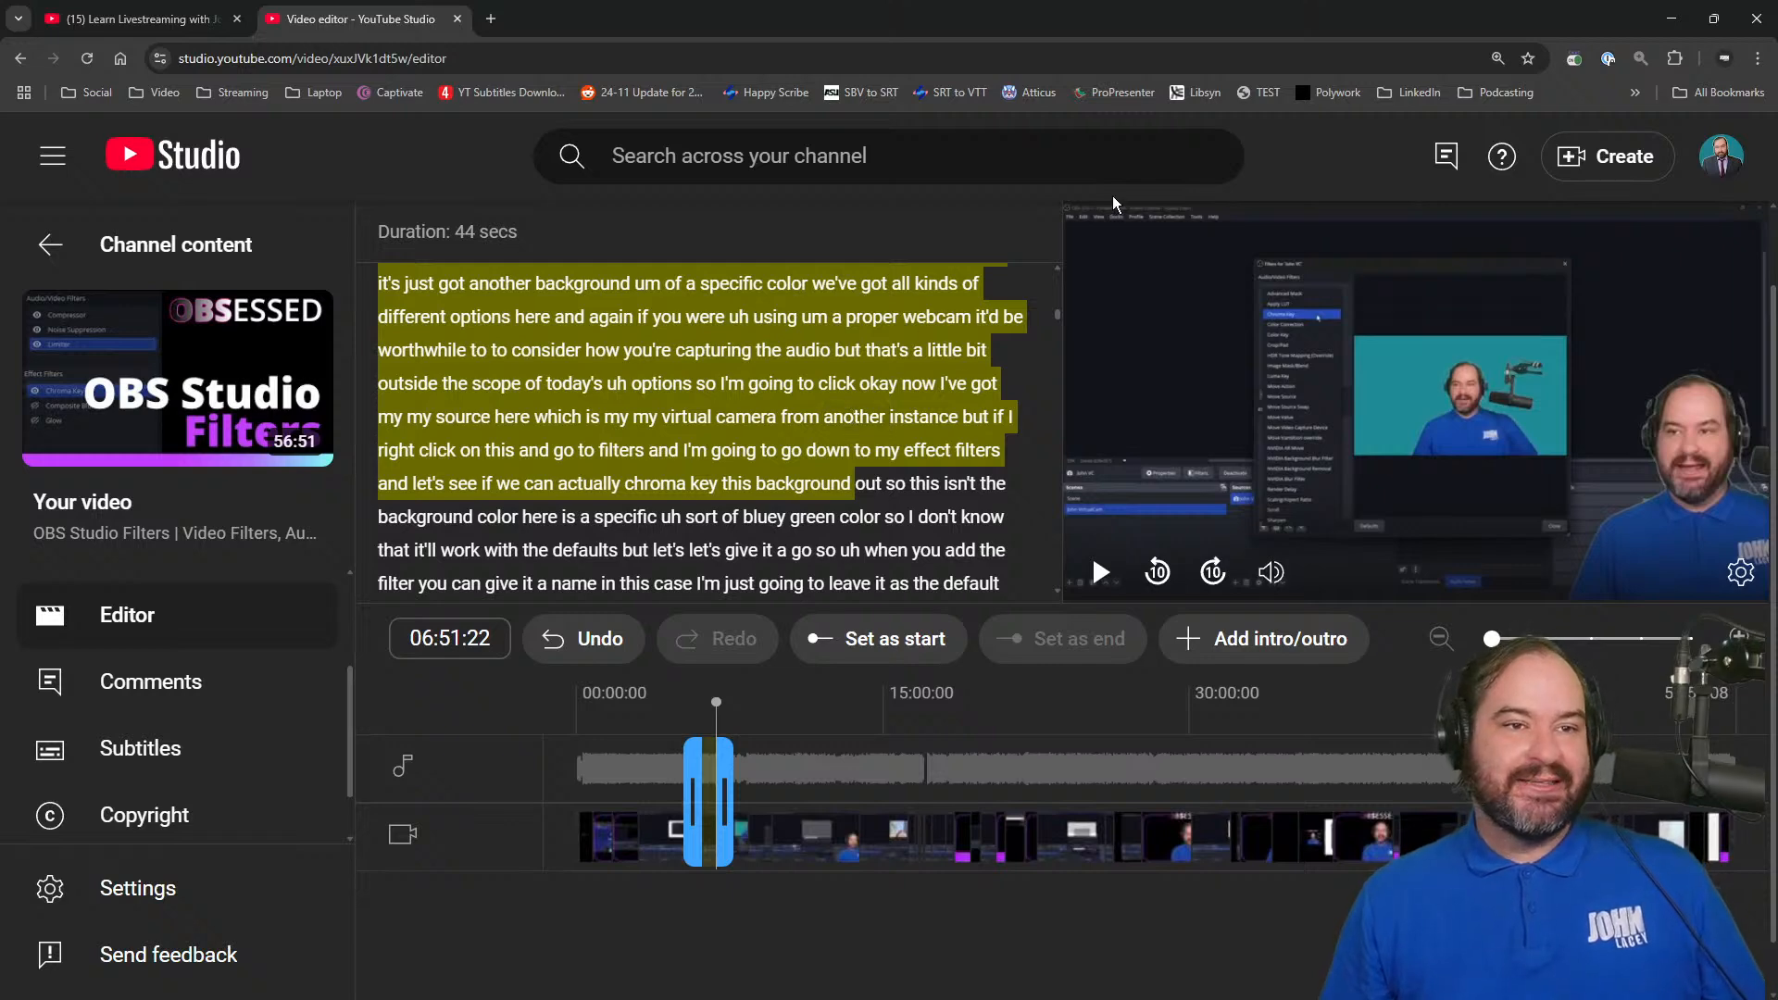
- Create a draft video from the selected clip of the livestream
scroll(1020, 544, "up", 5)
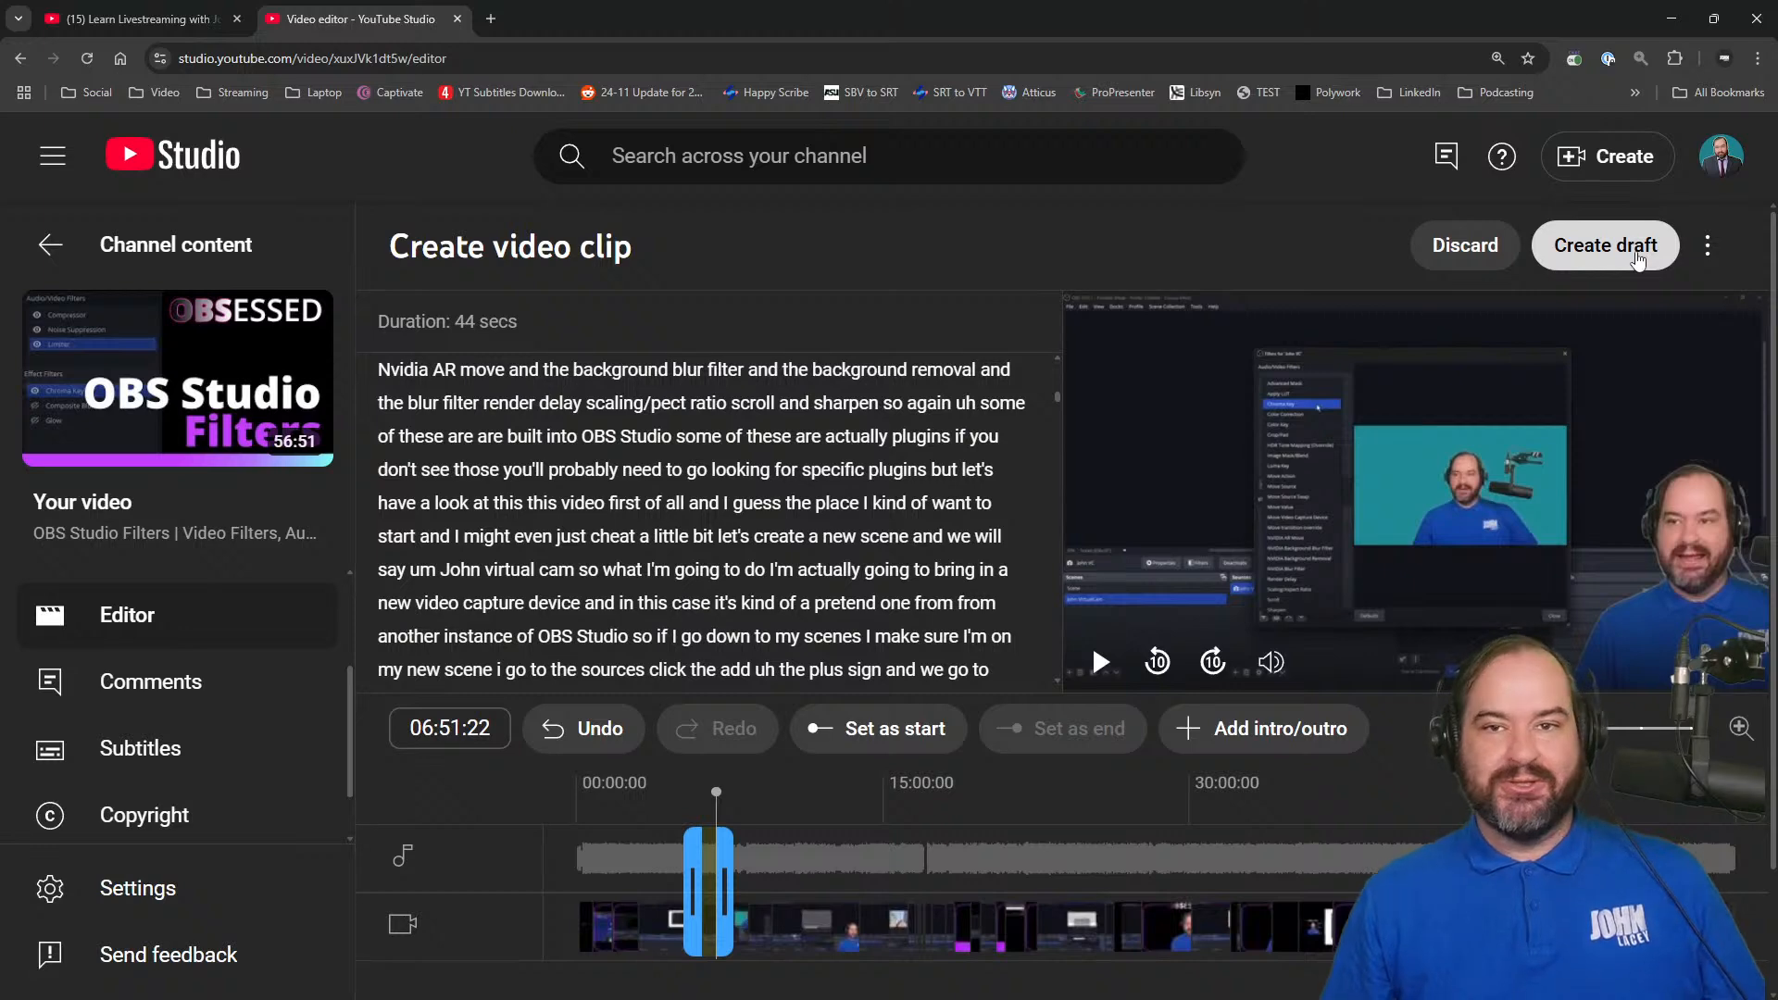
left_click(1635, 252)
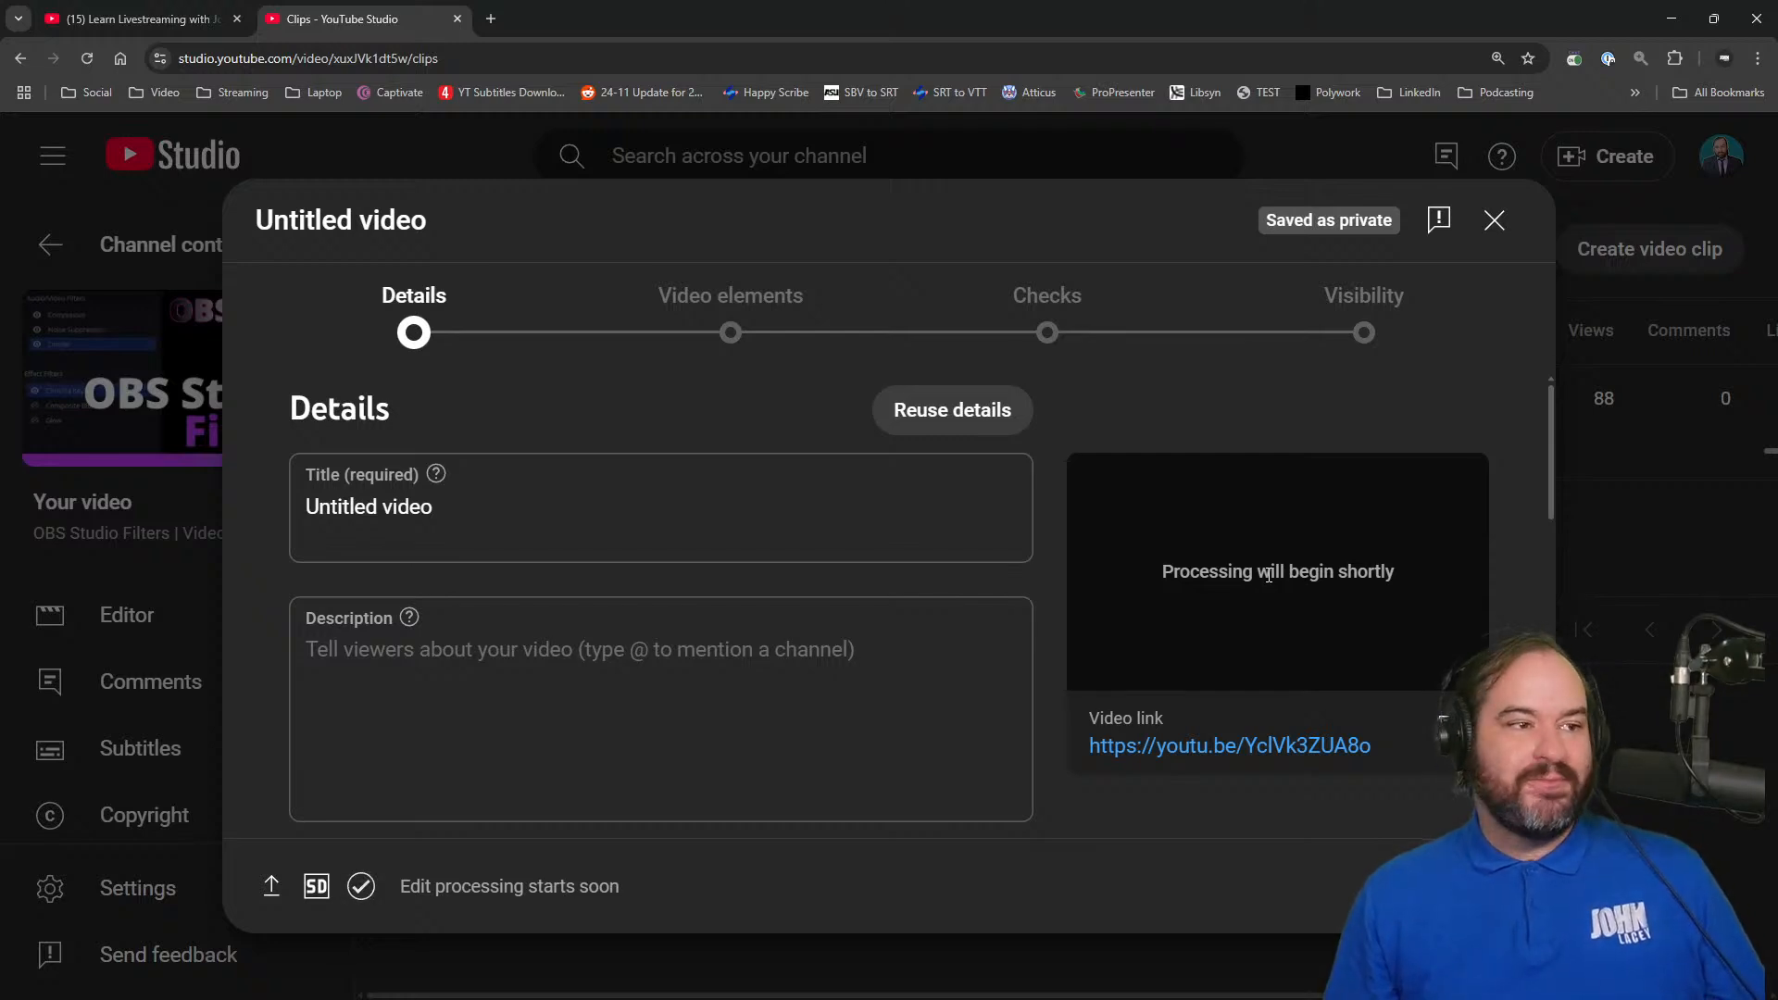
- Review the draft's title and description fields, its video elements and its copyright checks
left_click(730, 505)
triple_click(730, 506)
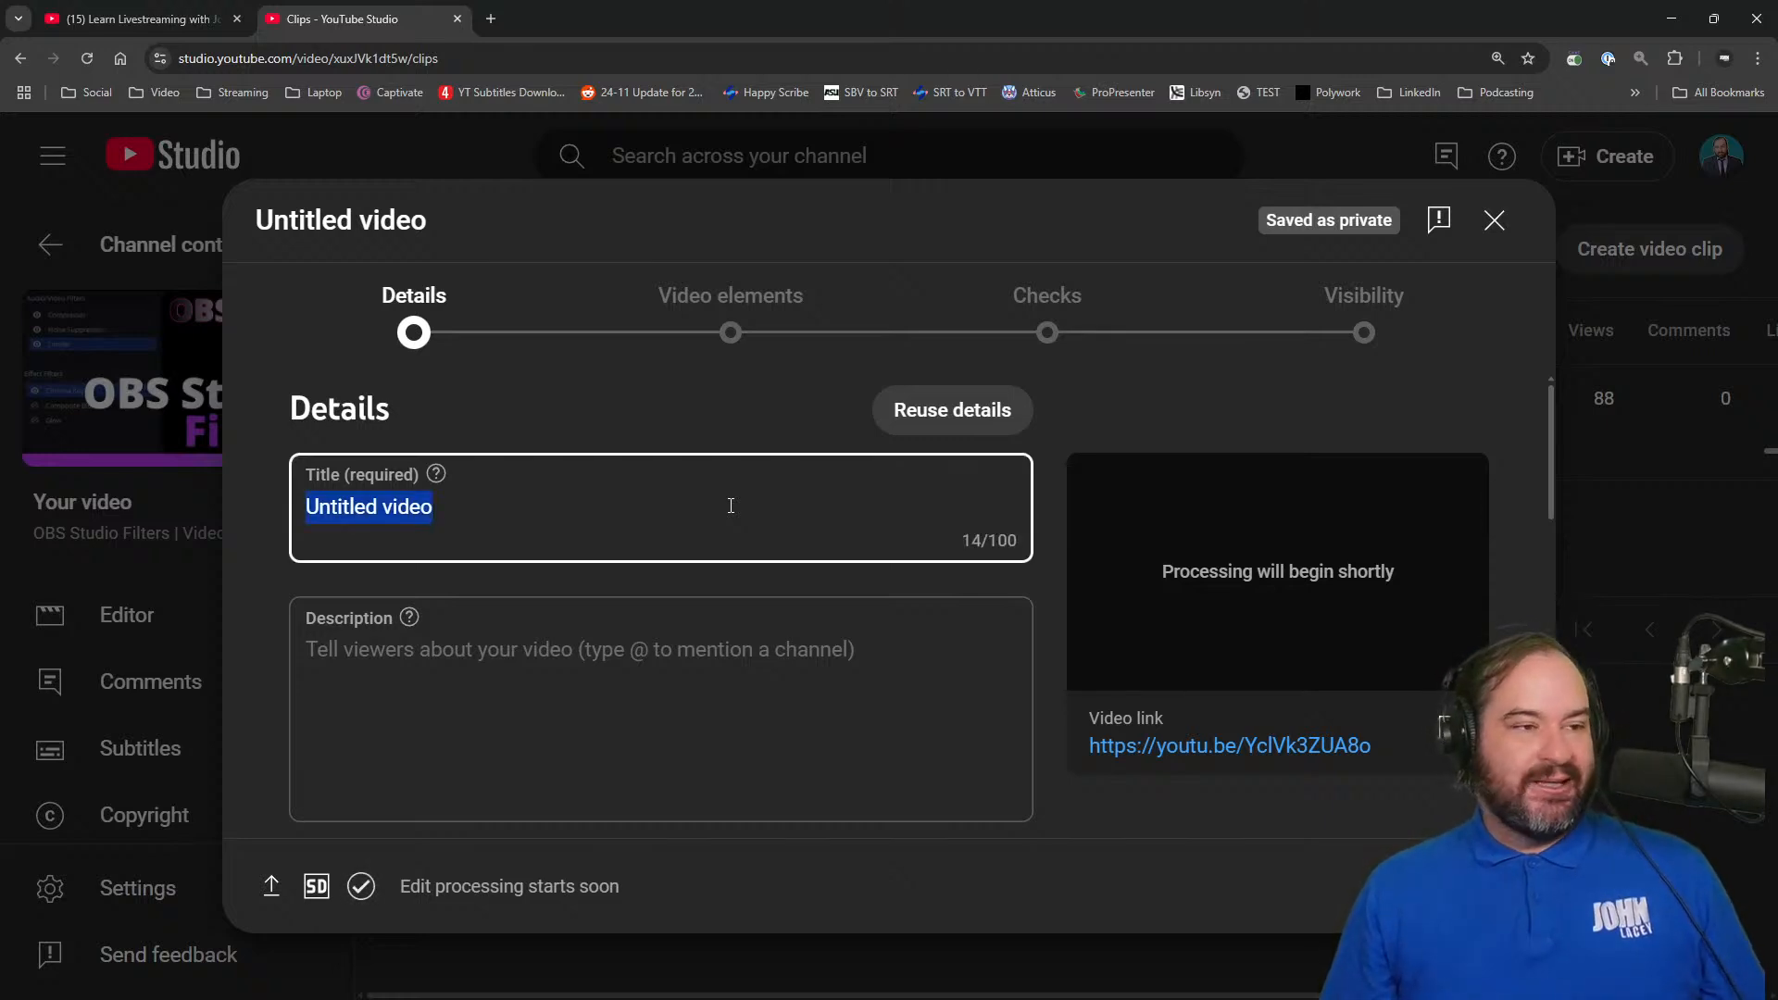
left_click(629, 676)
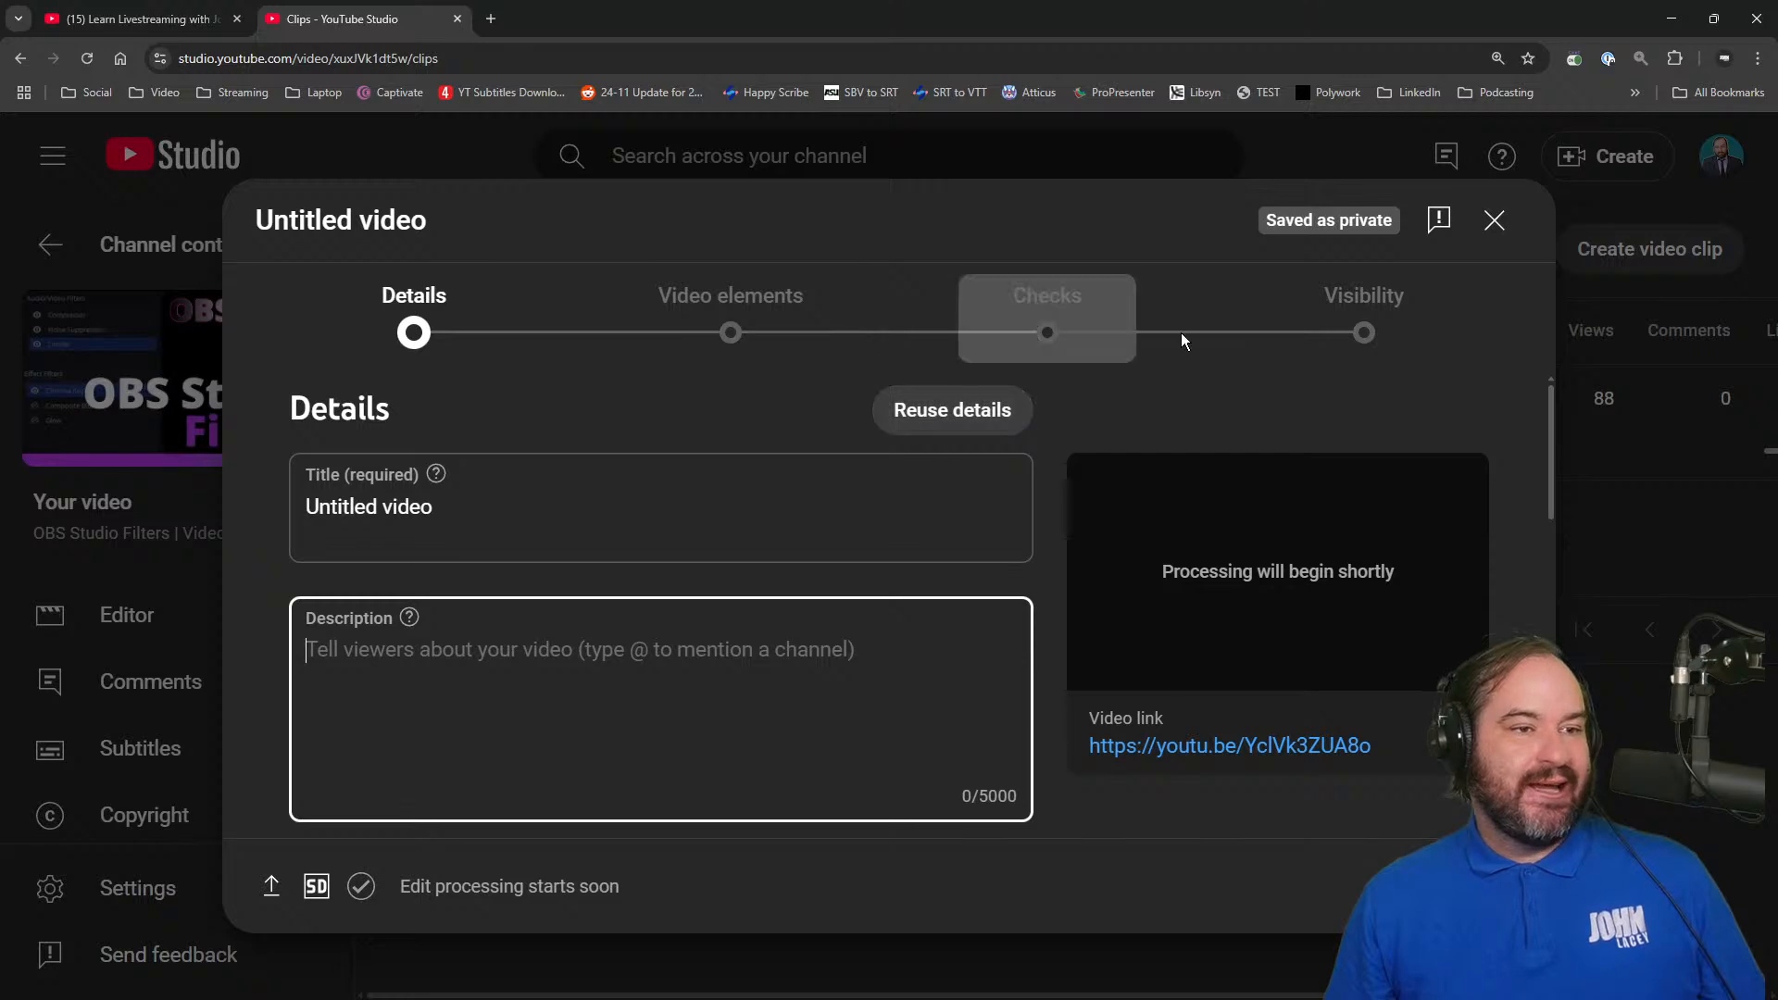
left_click(786, 309)
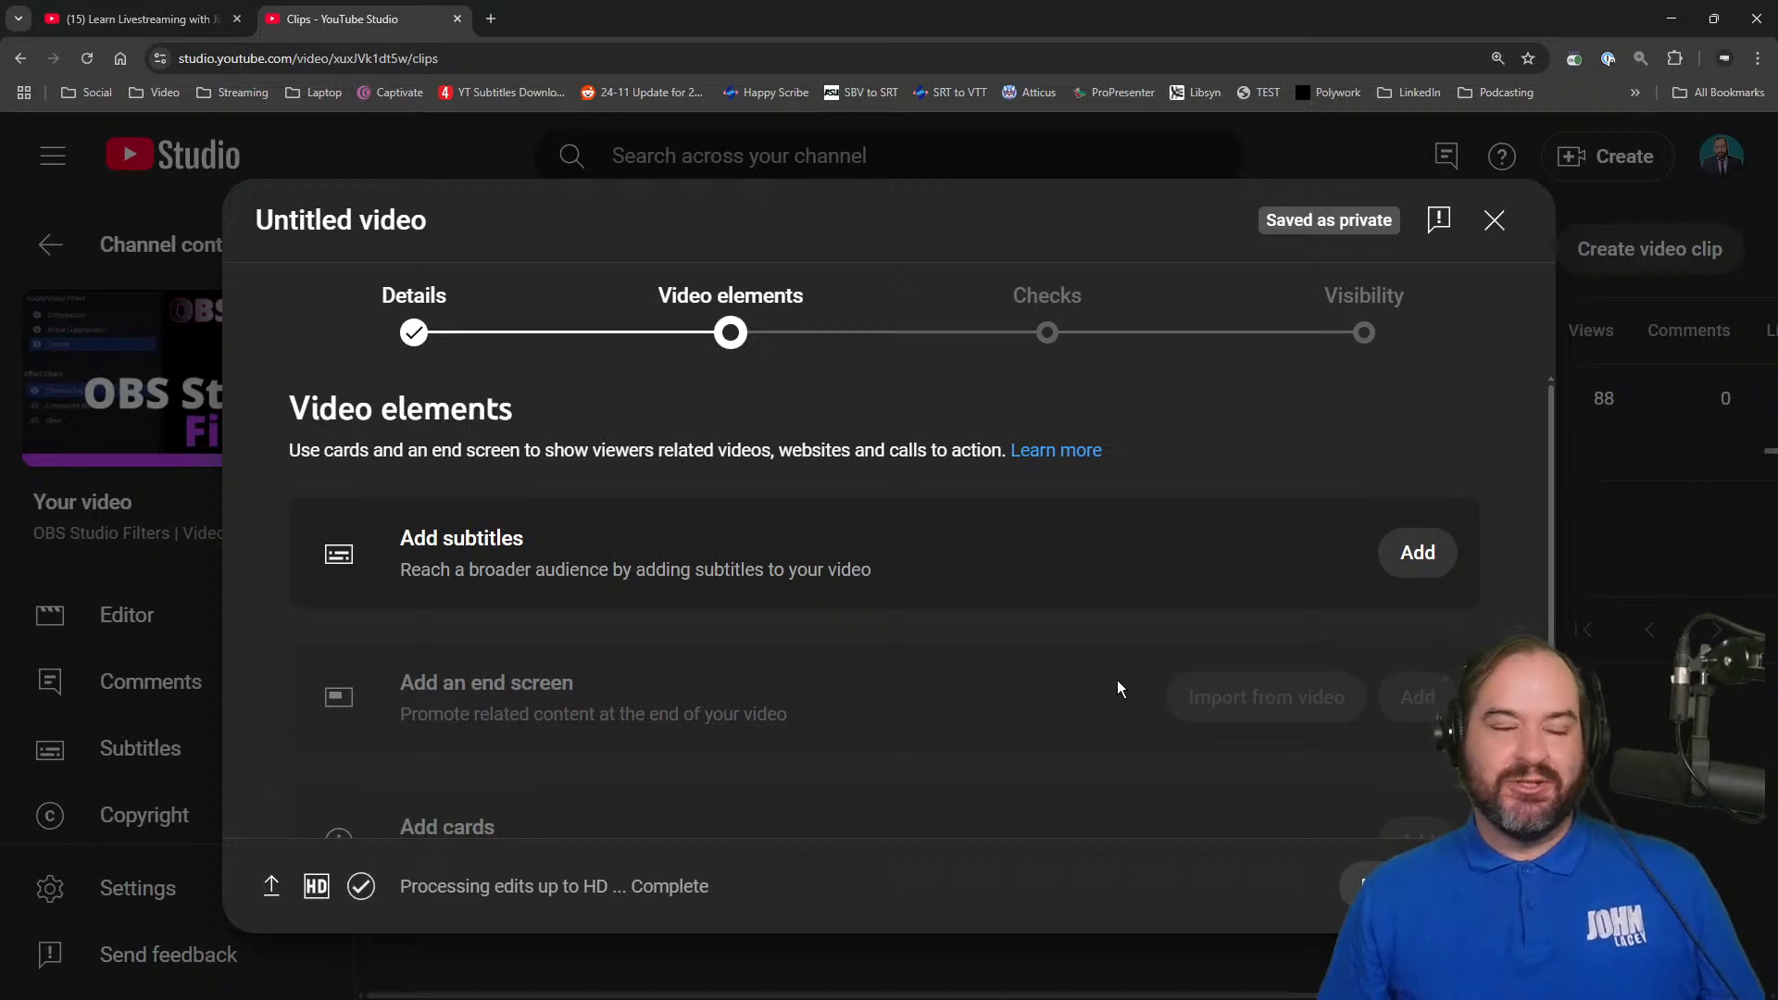
left_click(1056, 335)
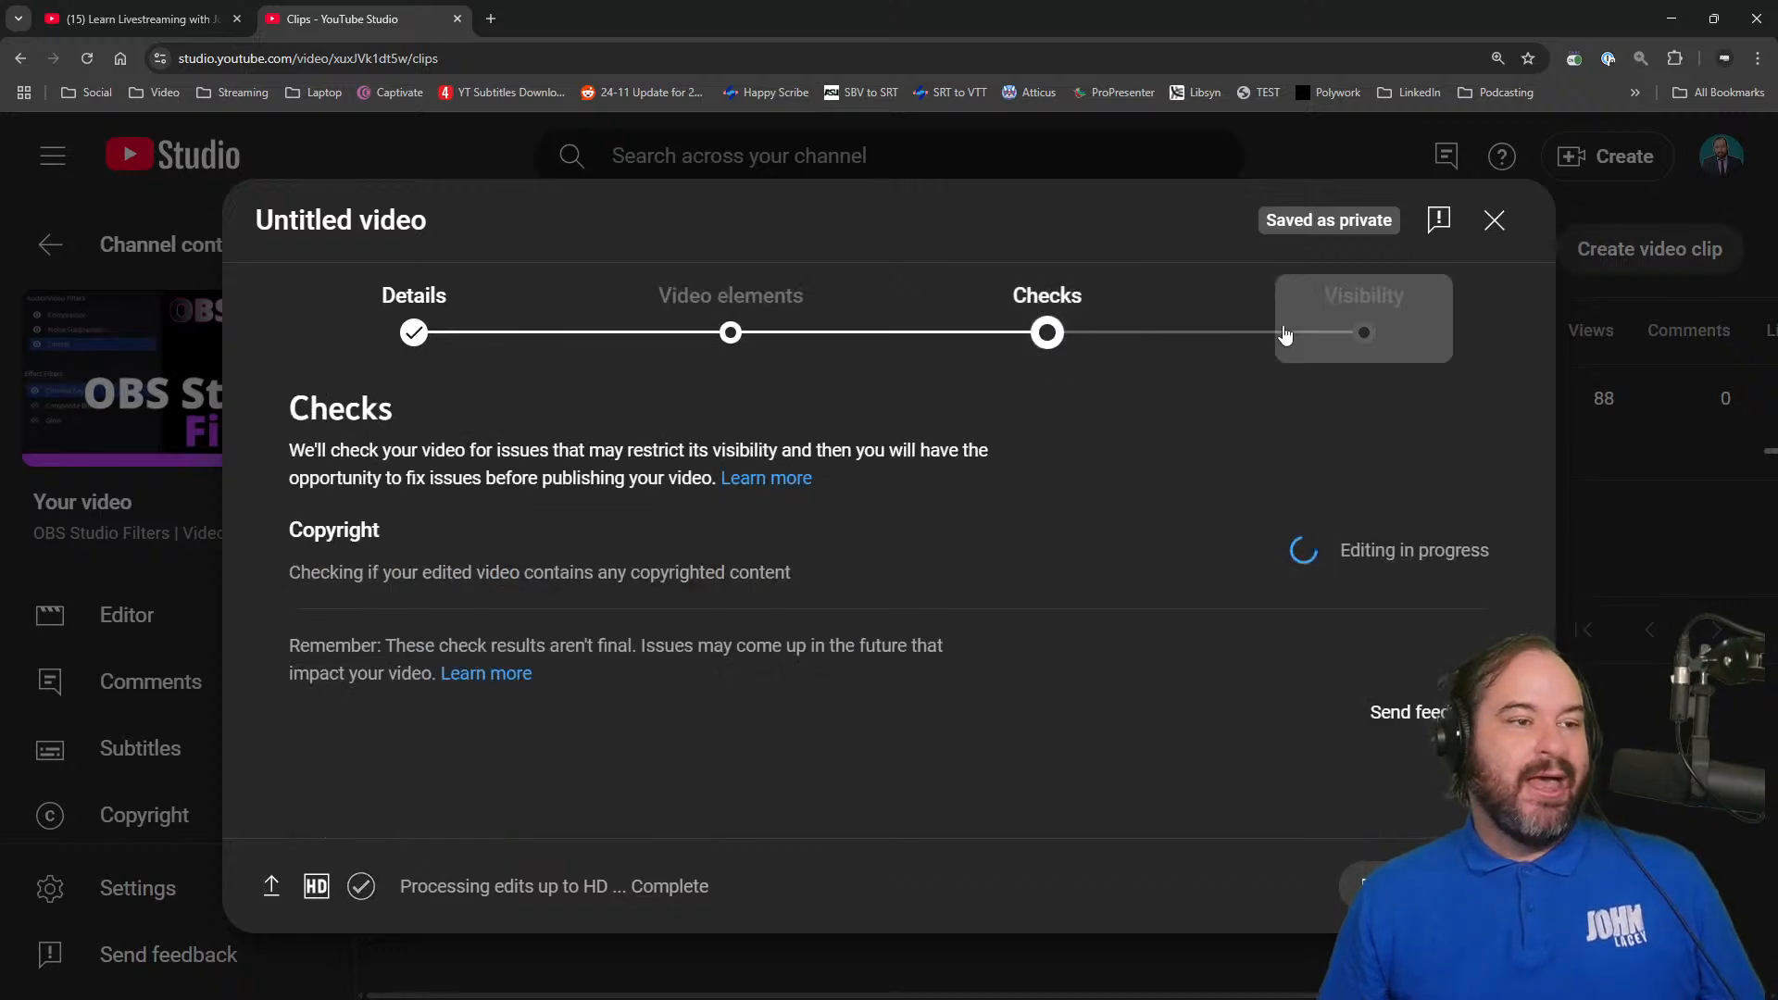
- Set the clip's visibility to Private and save the video
left_click(1343, 333)
scroll(861, 607, "down", 1)
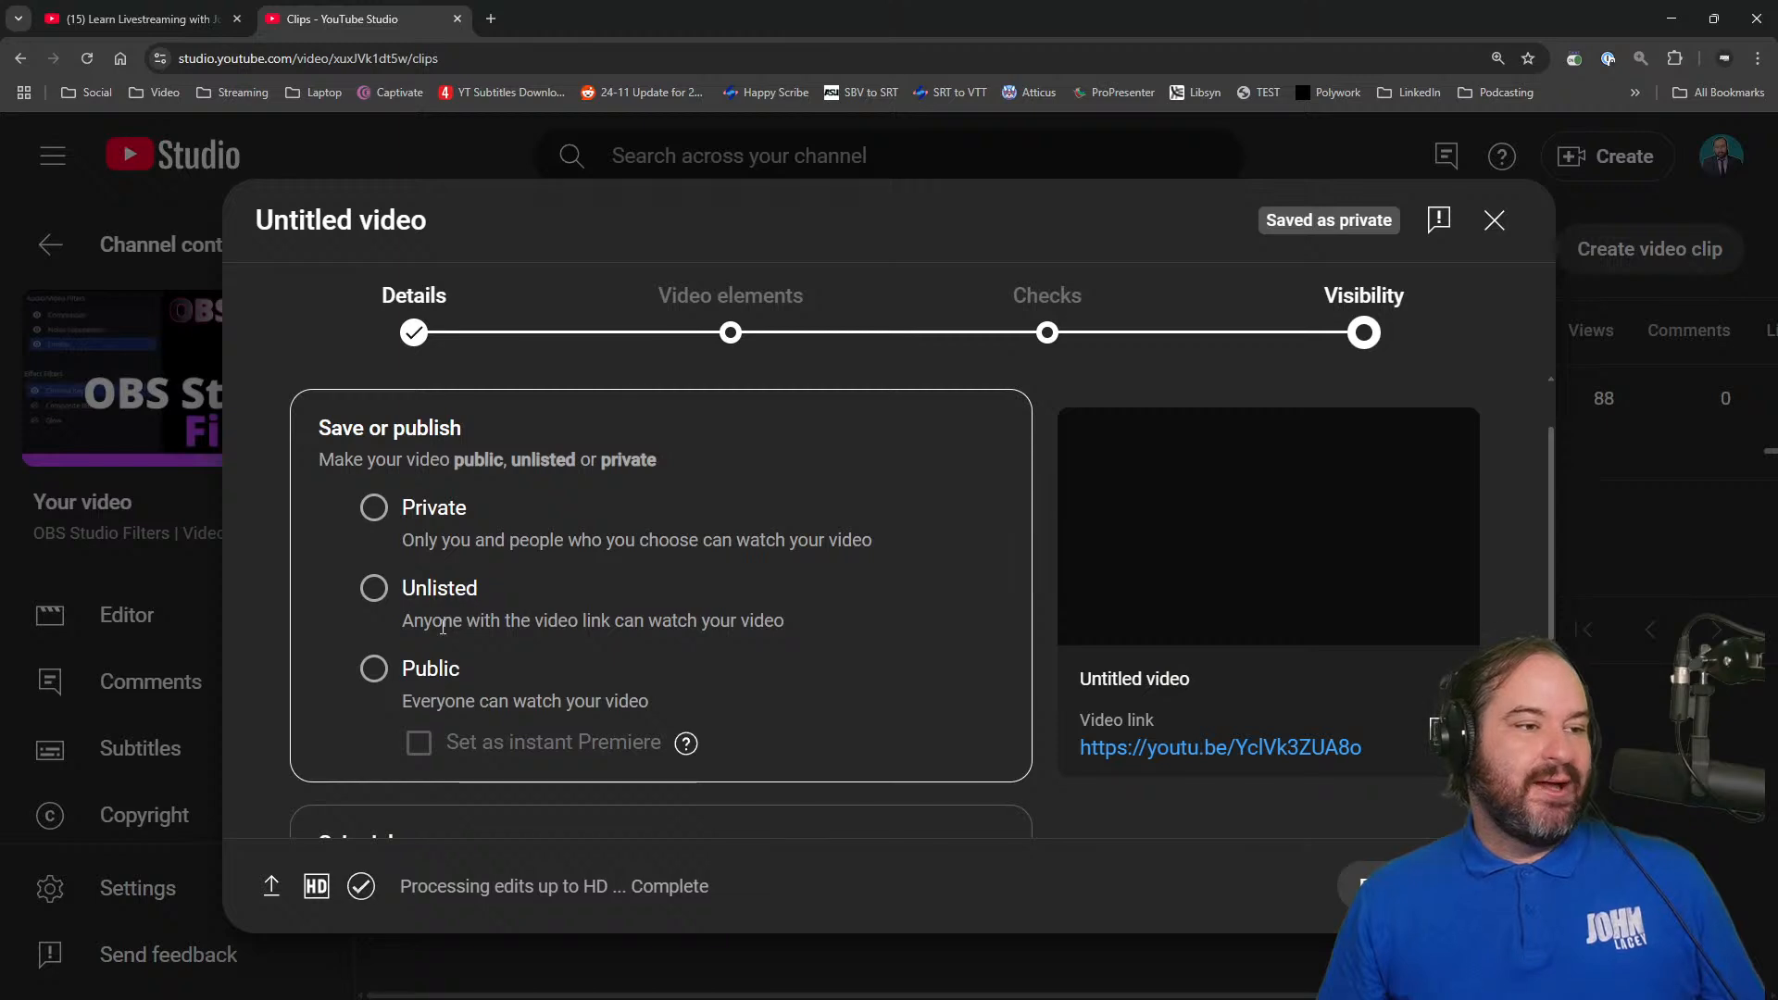
left_click(442, 515)
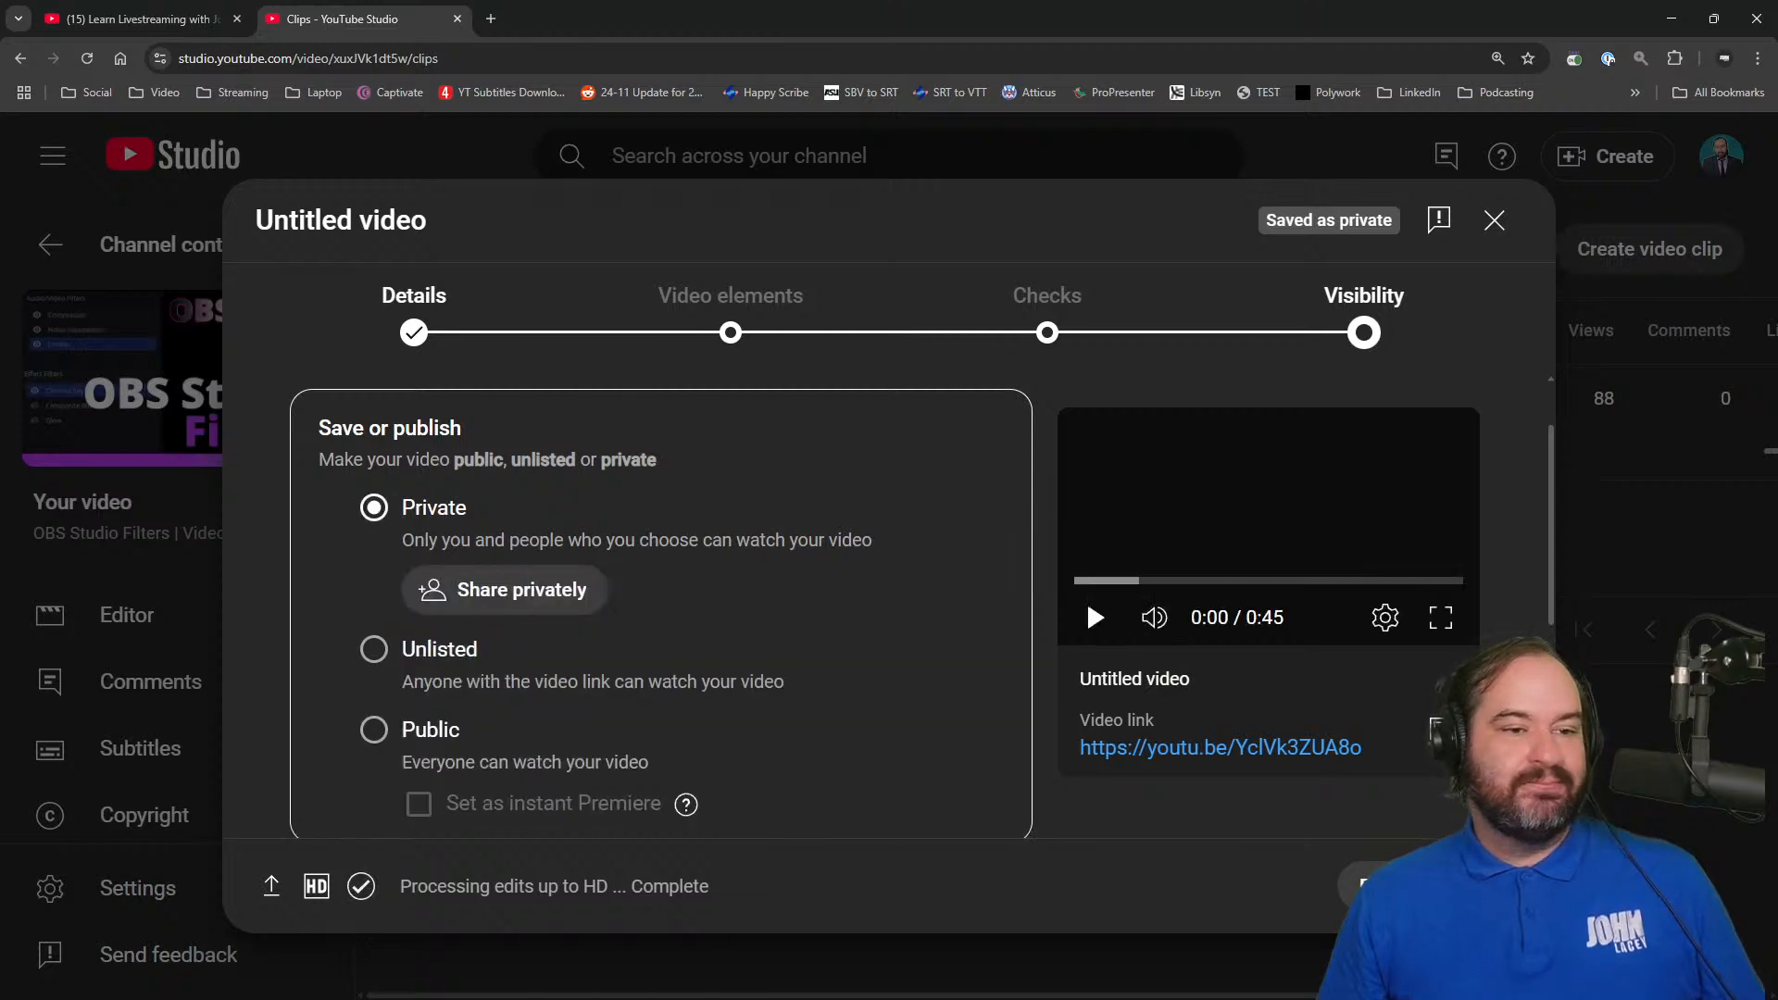
left_click(1479, 886)
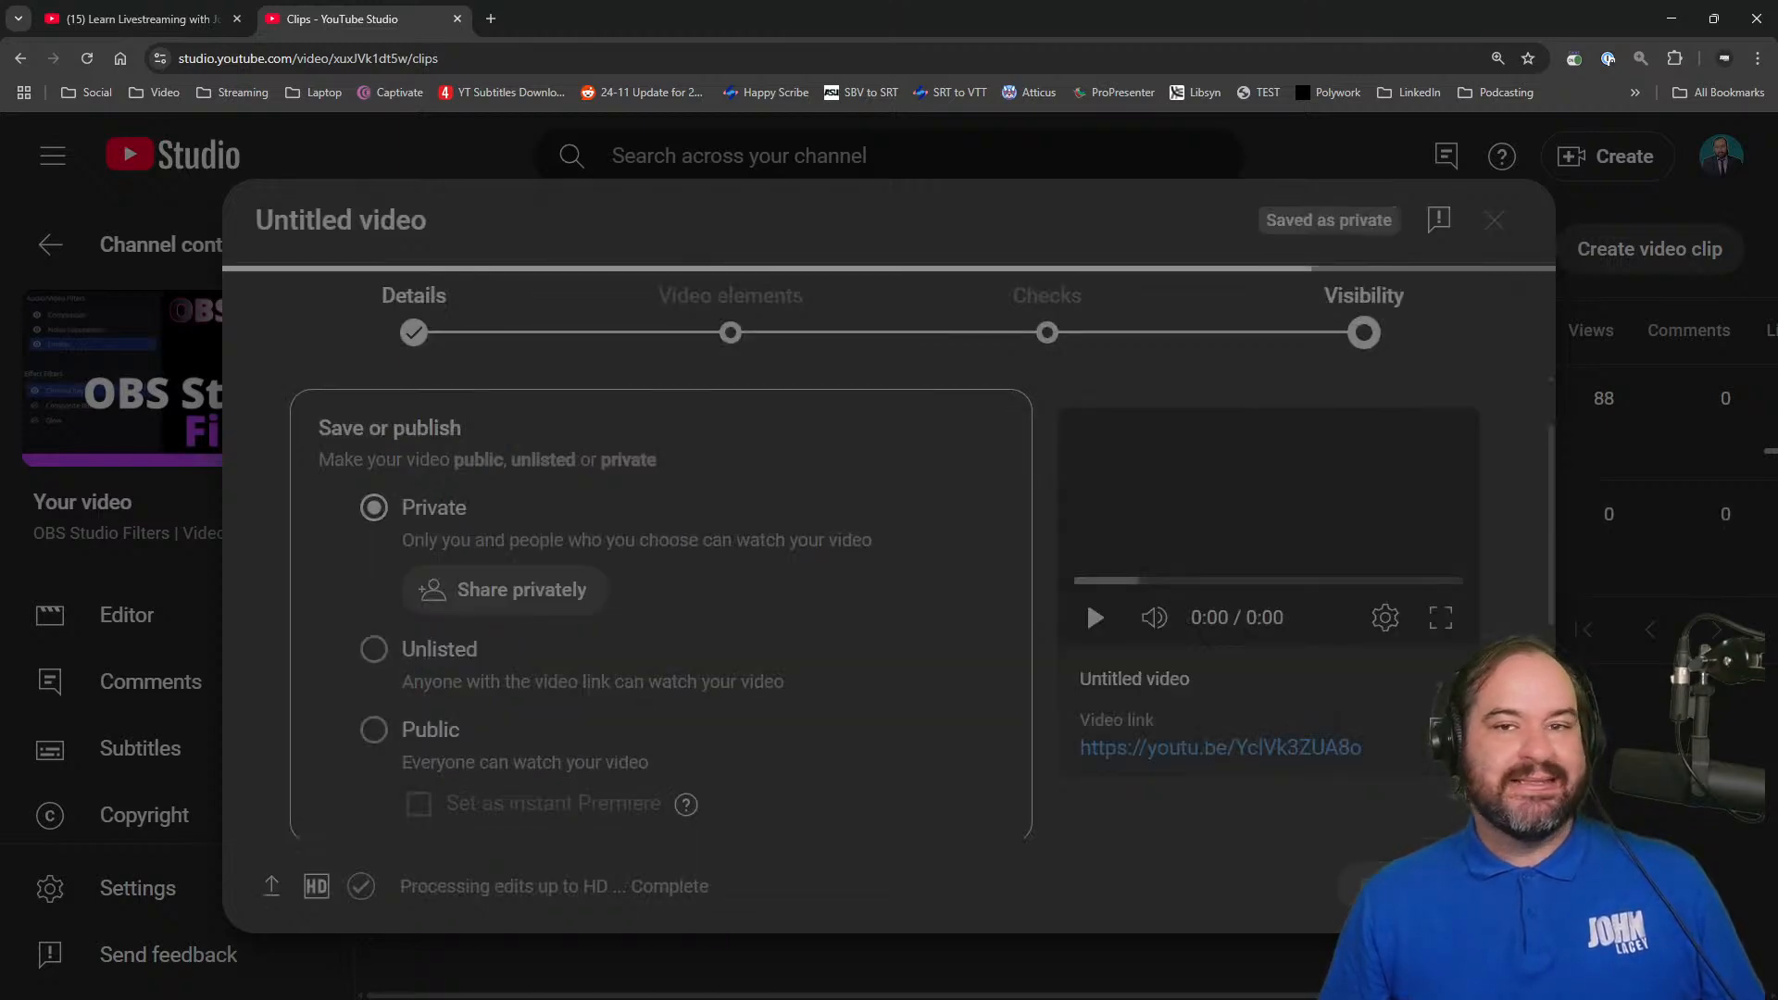